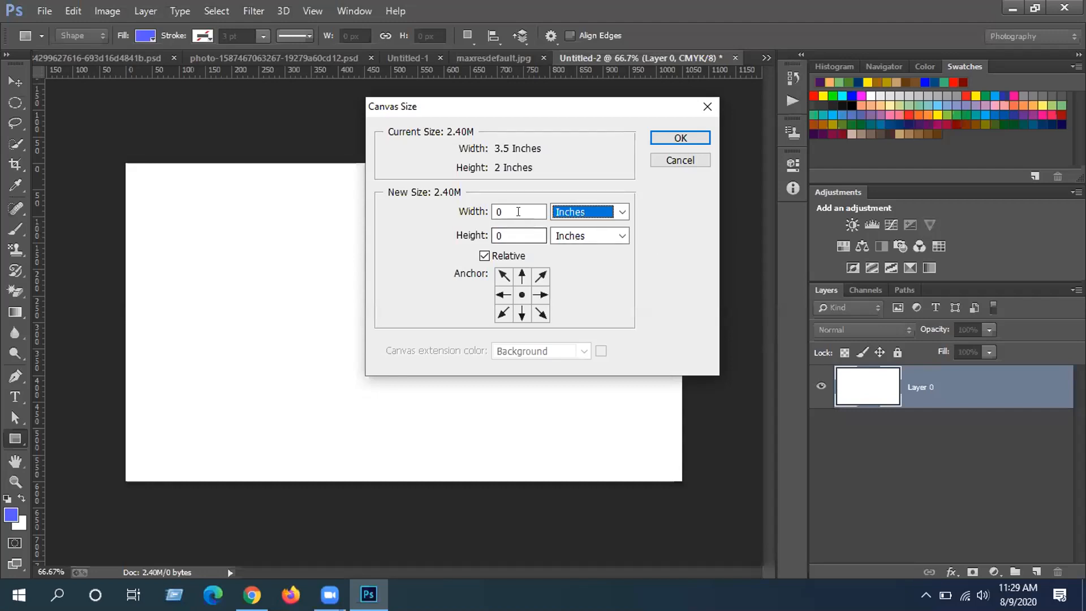
- Enter a canvas width of 3.75 and height of 2.25 in the Canvas Size dialog
{"action": "left_click_drag", "start_coordinate": [518, 212], "coordinate": [491, 212]}
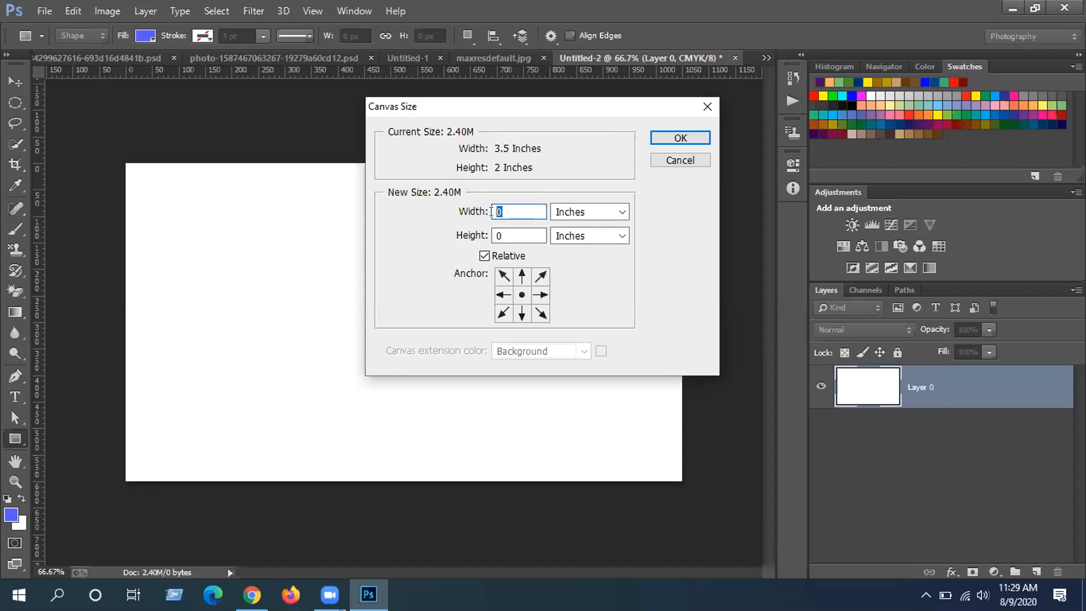
{"action": "type", "text": "3."}
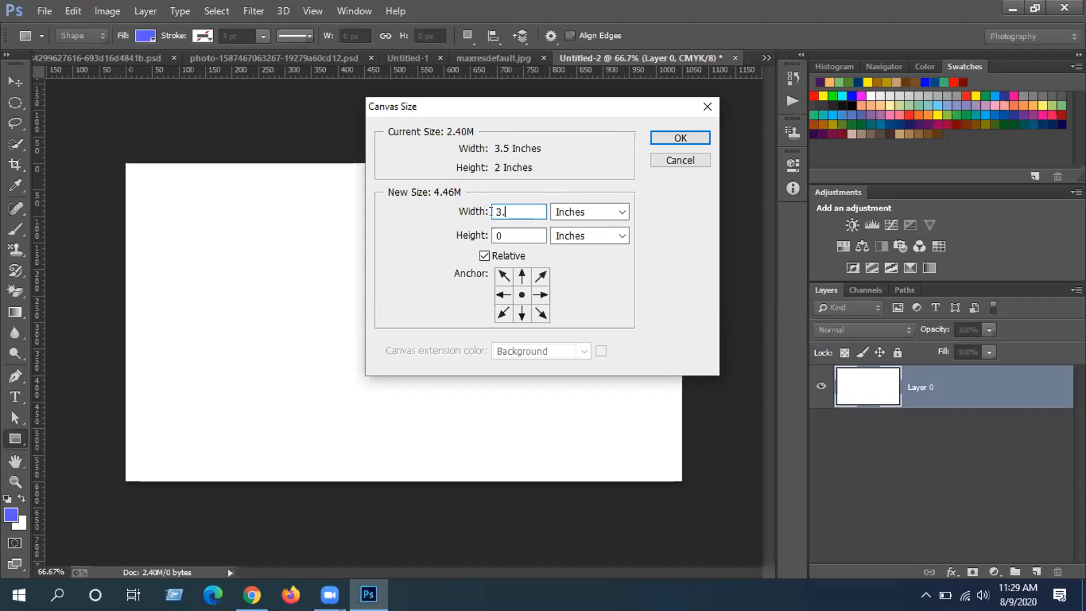
{"action": "type", "text": "75"}
{"action": "left_click", "coordinate": [491, 233]}
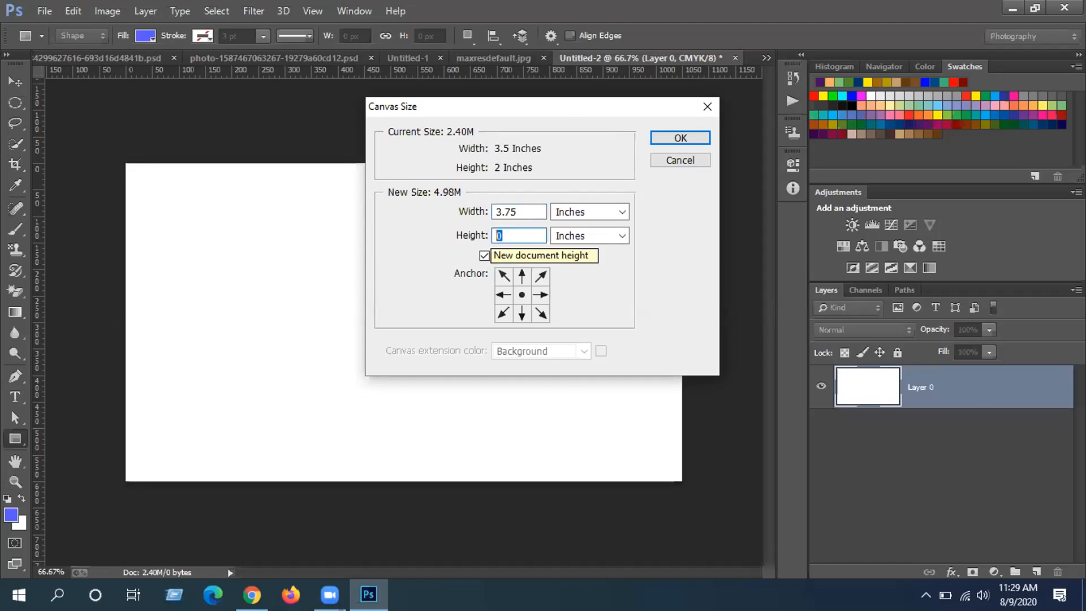
{"action": "type", "text": "2.25"}
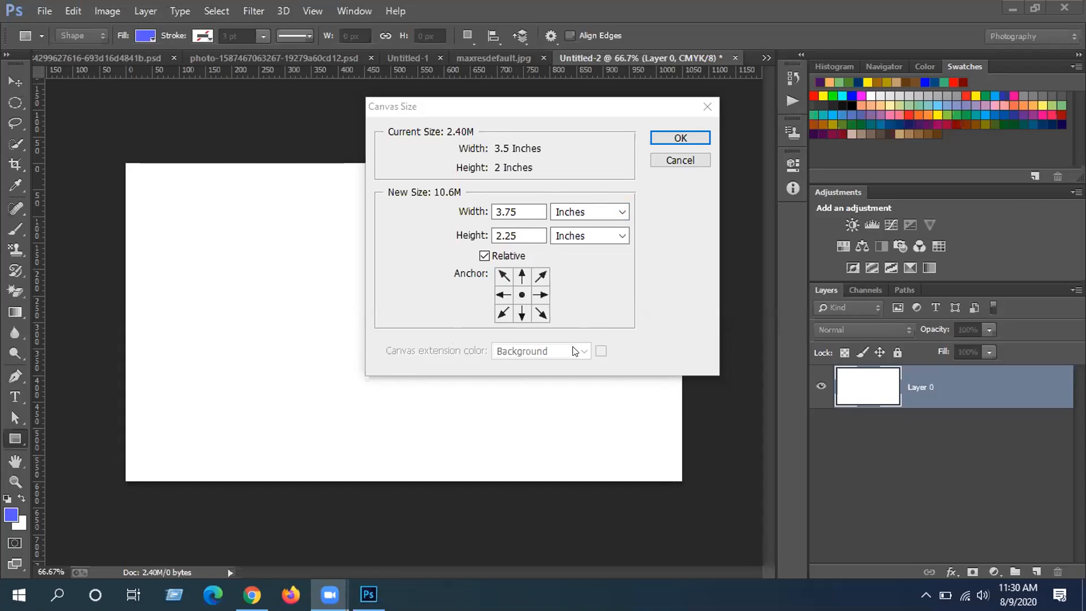
- Uncheck Relative to review the total size, then cancel without resizing
{"action": "left_click", "coordinate": [495, 313]}
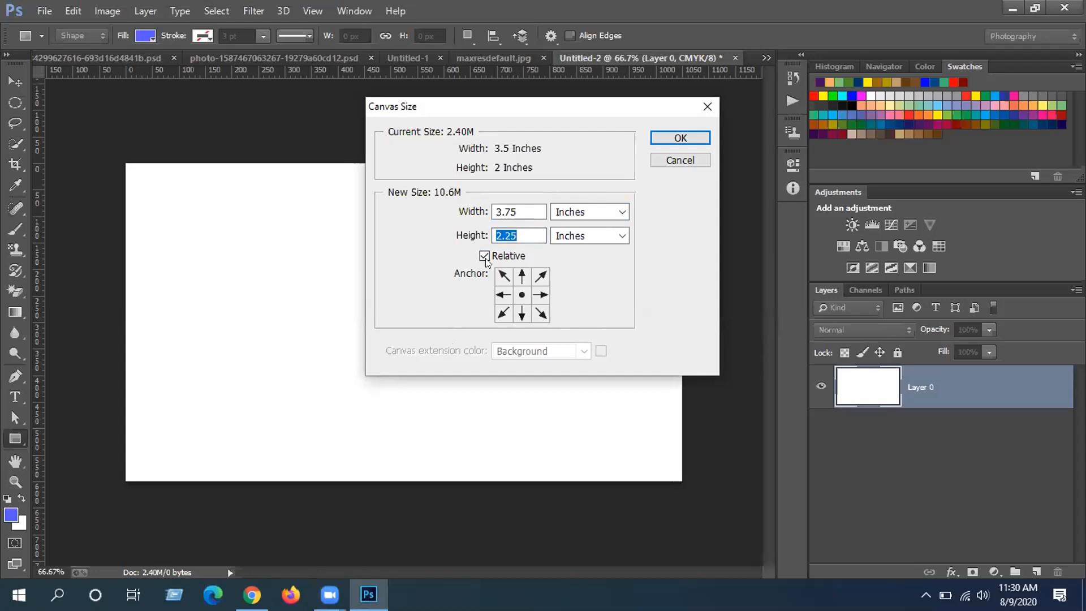
{"action": "left_click", "coordinate": [485, 256]}
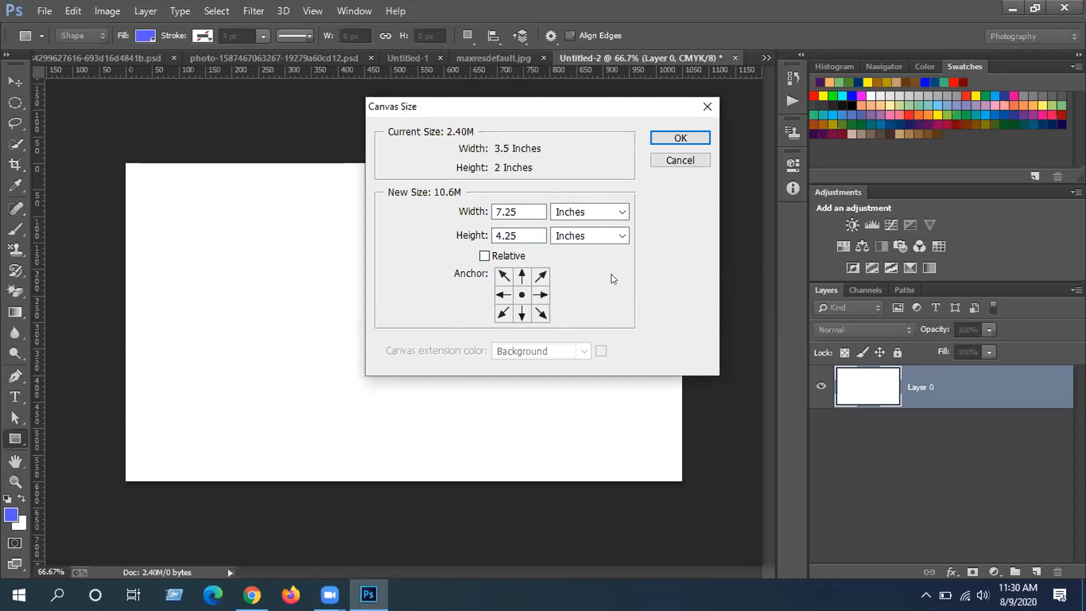
{"action": "left_click", "coordinate": [680, 161]}
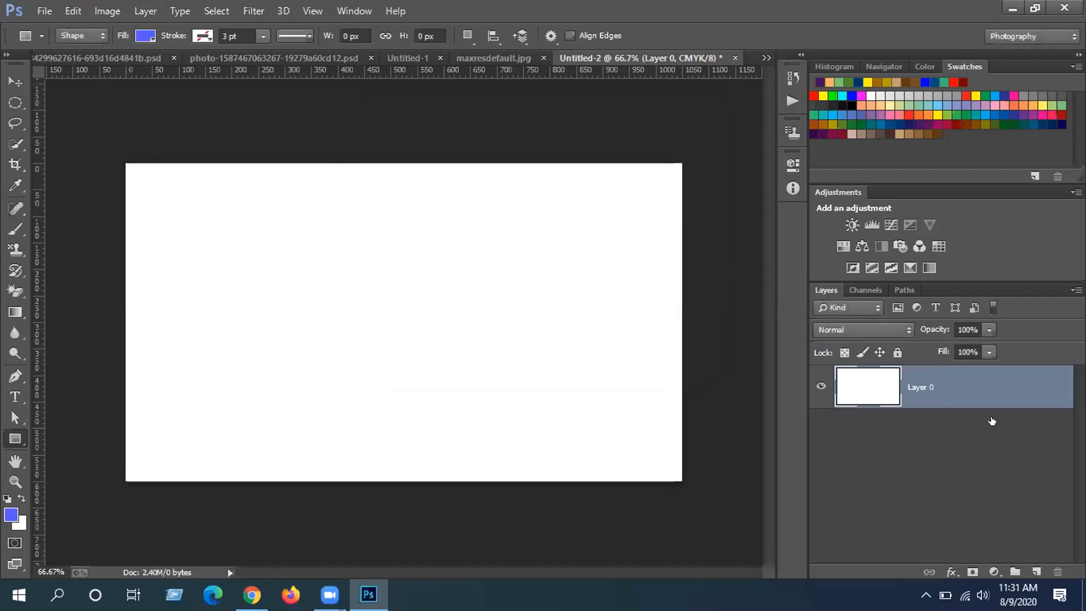
- Lock Layer 0 completely and open Canvas Size measured in inches
{"action": "left_click", "coordinate": [897, 352]}
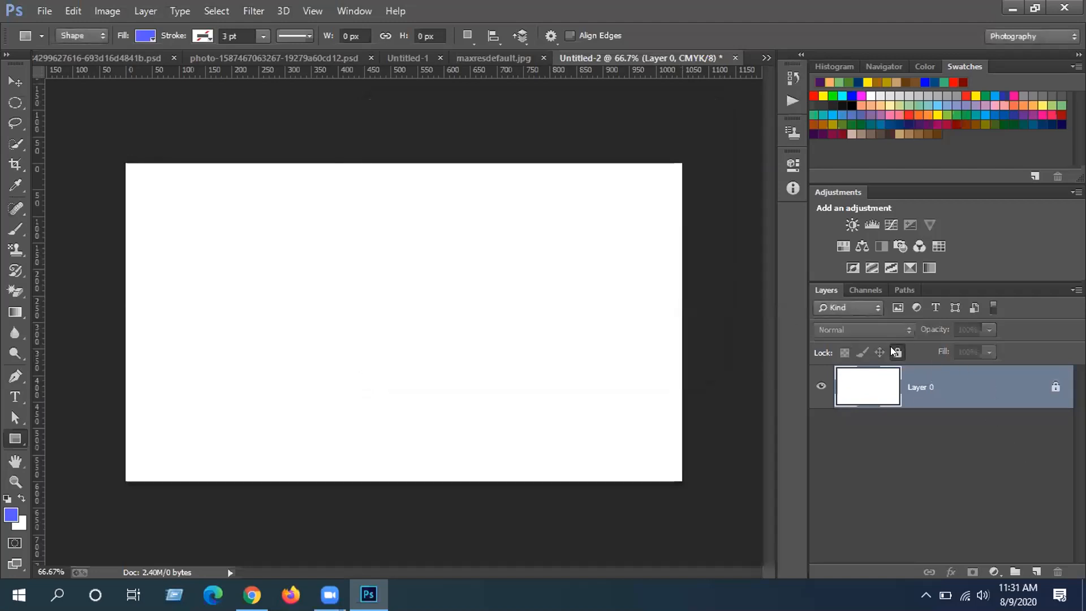
{"action": "left_click", "coordinate": [104, 13]}
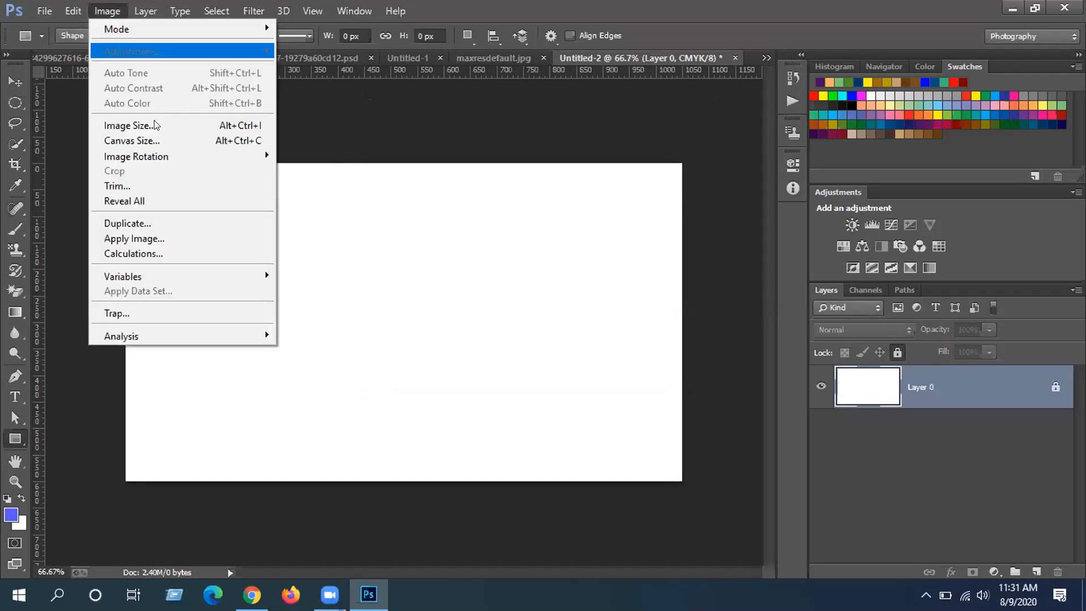
{"action": "left_click", "coordinate": [157, 139]}
{"action": "left_click", "coordinate": [619, 212]}
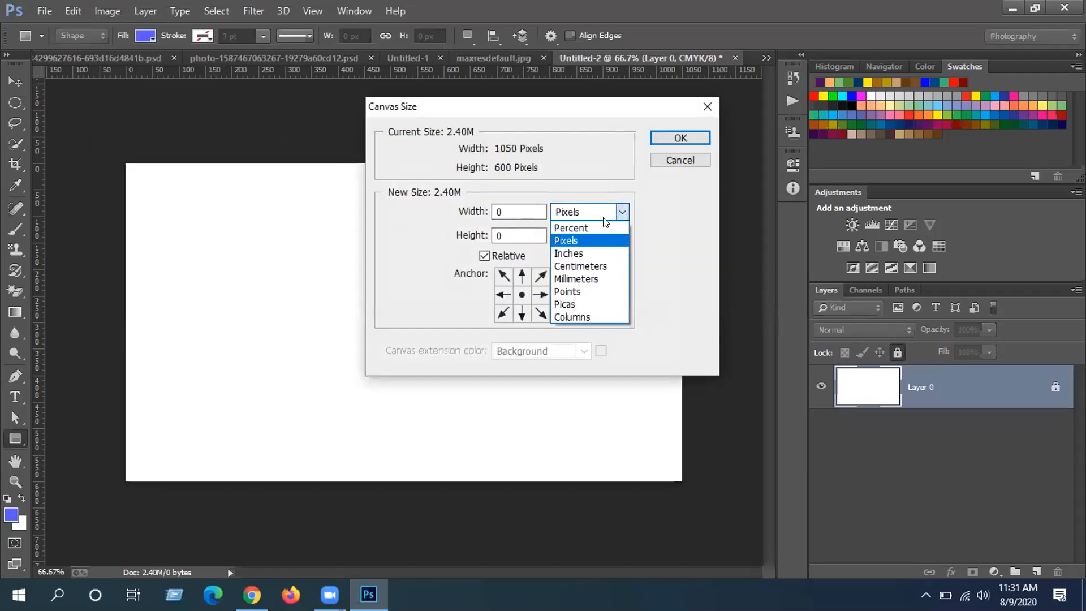
{"action": "left_click", "coordinate": [589, 252]}
- Add a relative 3.75 × 2.25 inches around a centred anchor and apply it
{"action": "type", "text": "3.75"}
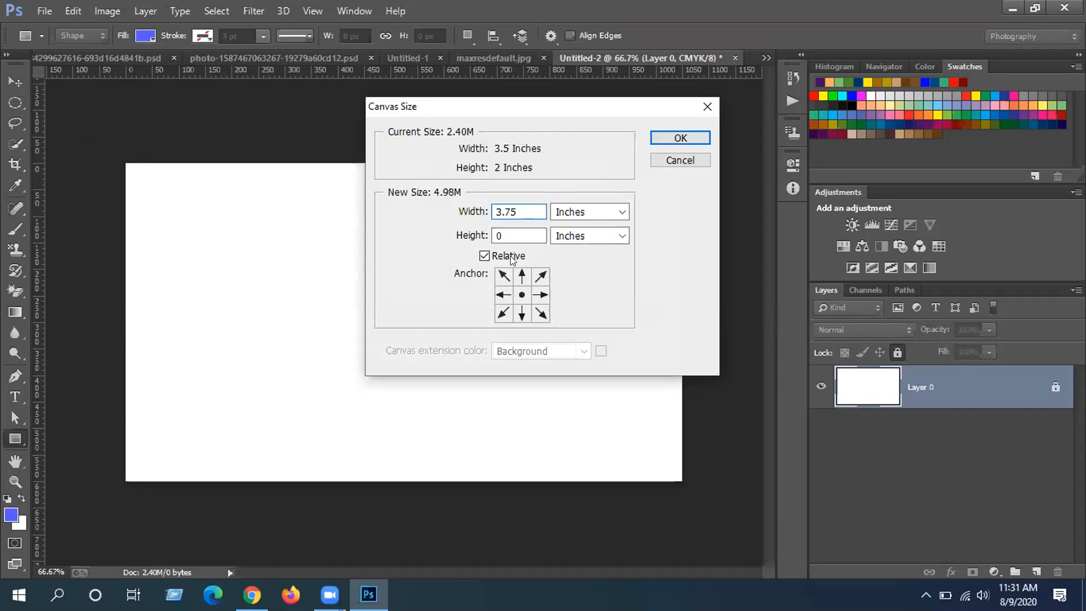
{"action": "left_click", "coordinate": [493, 236]}
{"action": "type", "text": "2.25"}
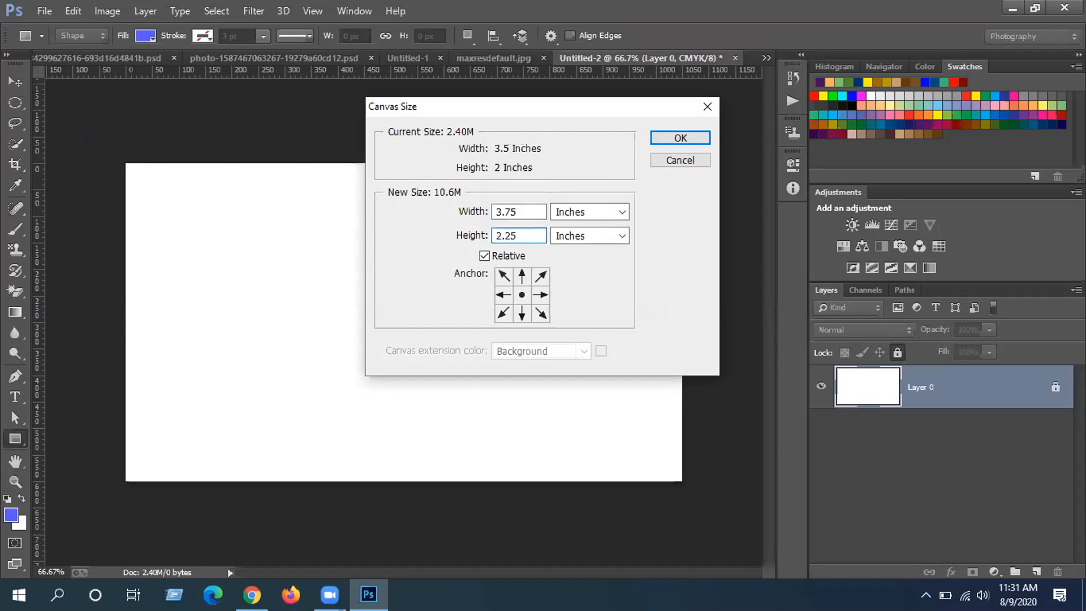
{"action": "left_click", "coordinate": [484, 255]}
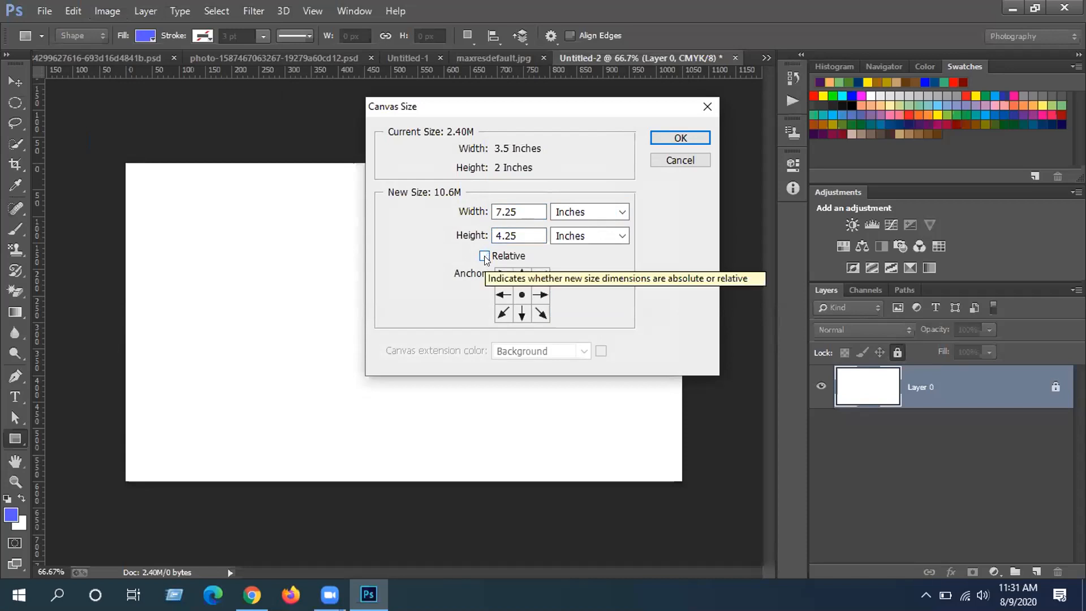
{"action": "left_click", "coordinate": [484, 257]}
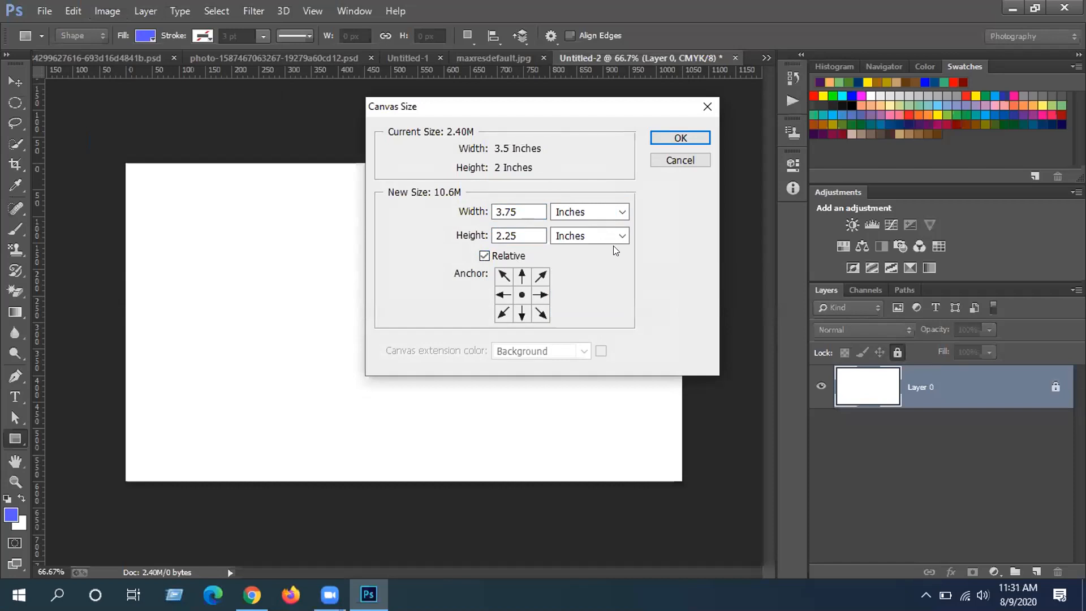
{"action": "left_click", "coordinate": [503, 295]}
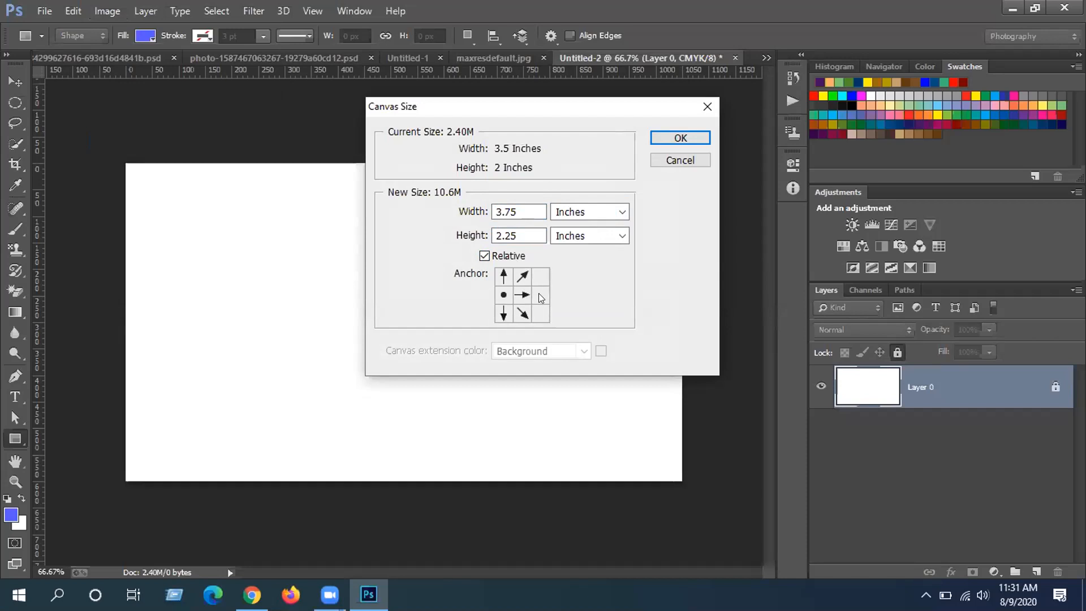
{"action": "left_click", "coordinate": [522, 296]}
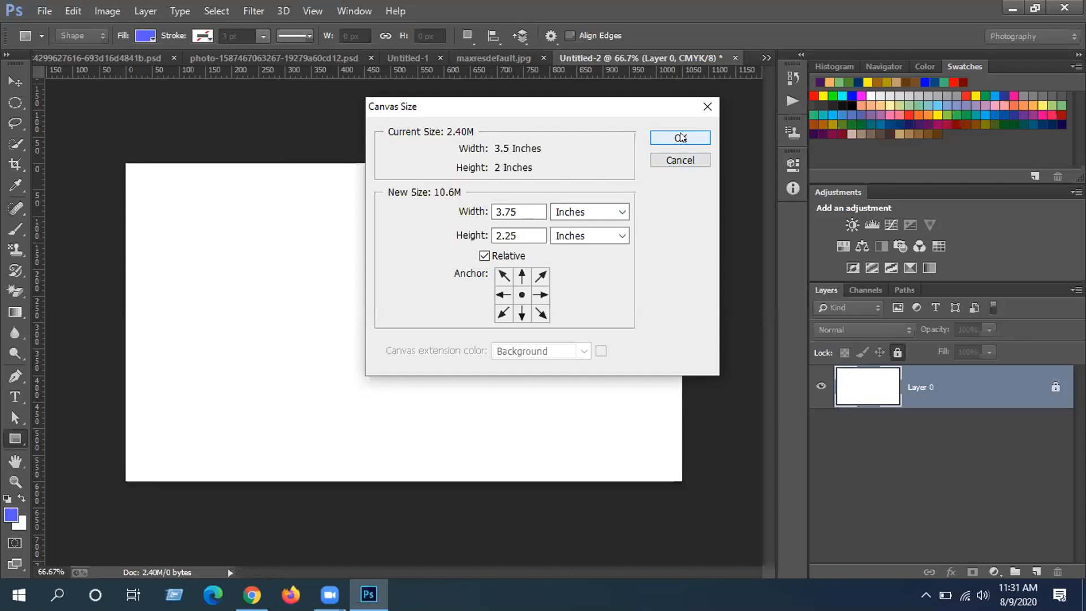
{"action": "left_click", "coordinate": [681, 138]}
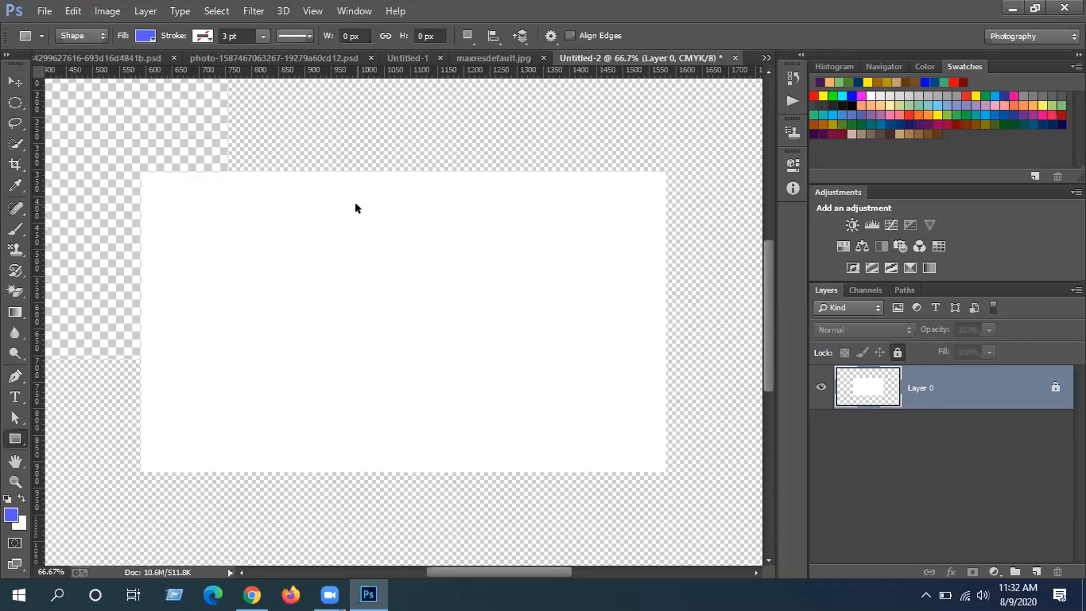
- Zoom out to 33.33% and undo the canvas enlargement with Ctrl+Z
{"action": "key", "text": "ctrl+minus"}
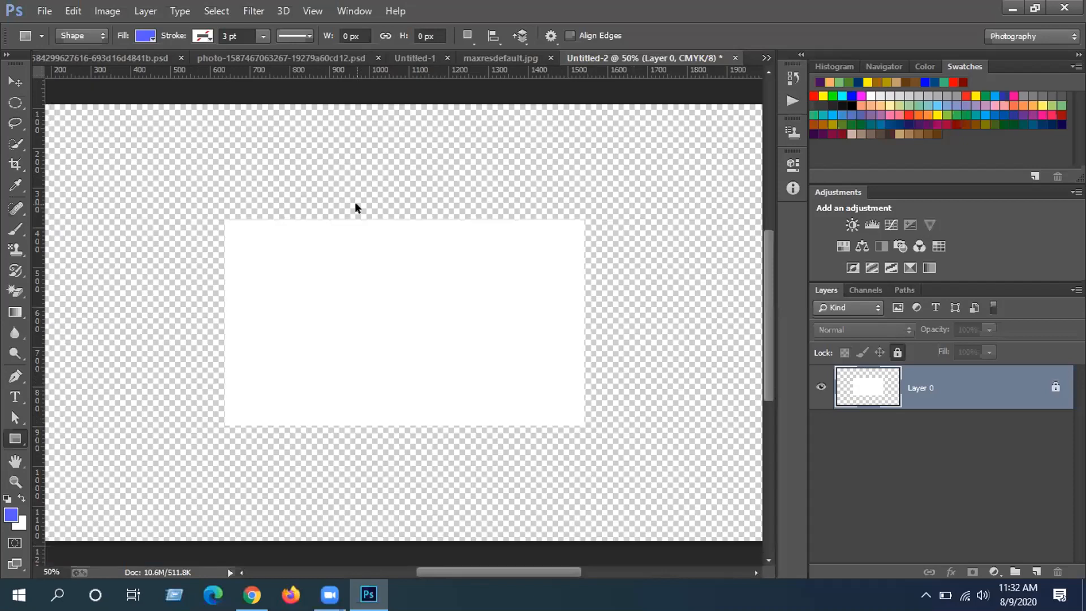
{"action": "key", "text": "ctrl+minus"}
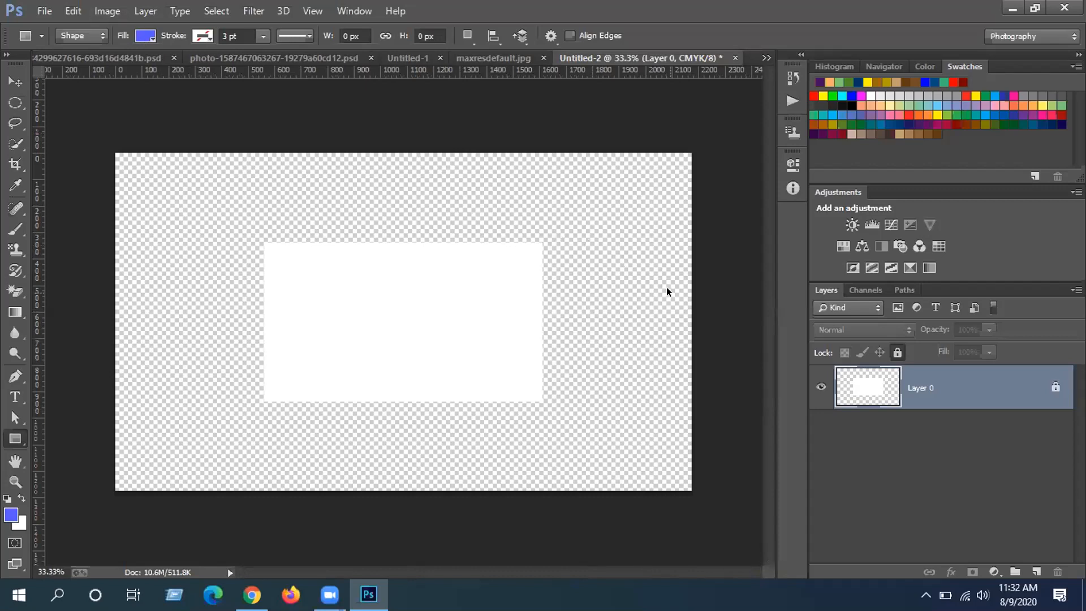
{"action": "key", "text": "ctrl+z"}
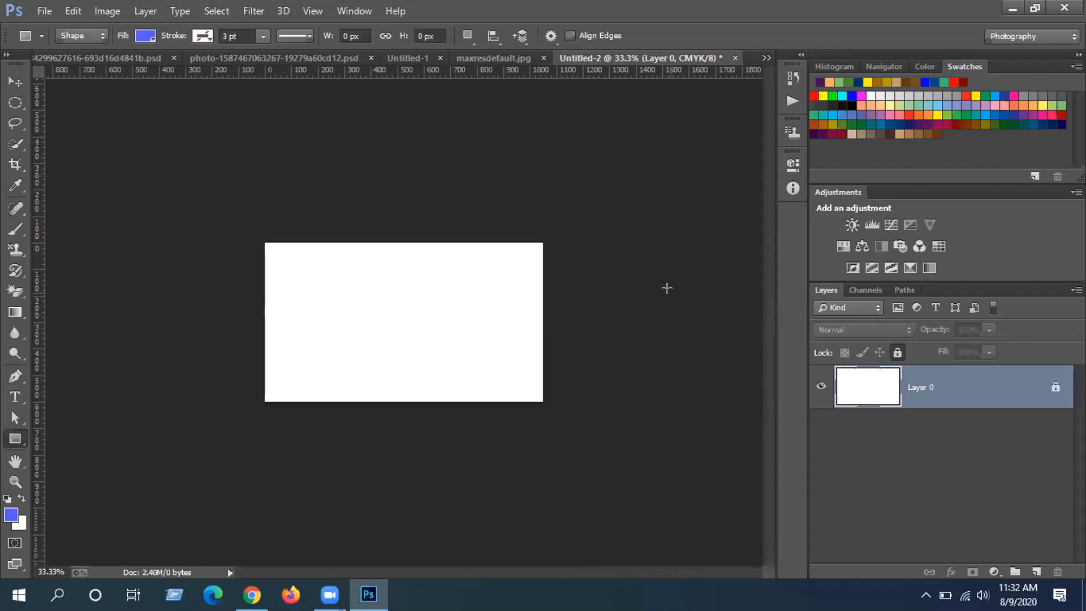
- In Canvas Size, set inches with width 3.75 and height 2.25
{"action": "left_click", "coordinate": [108, 11]}
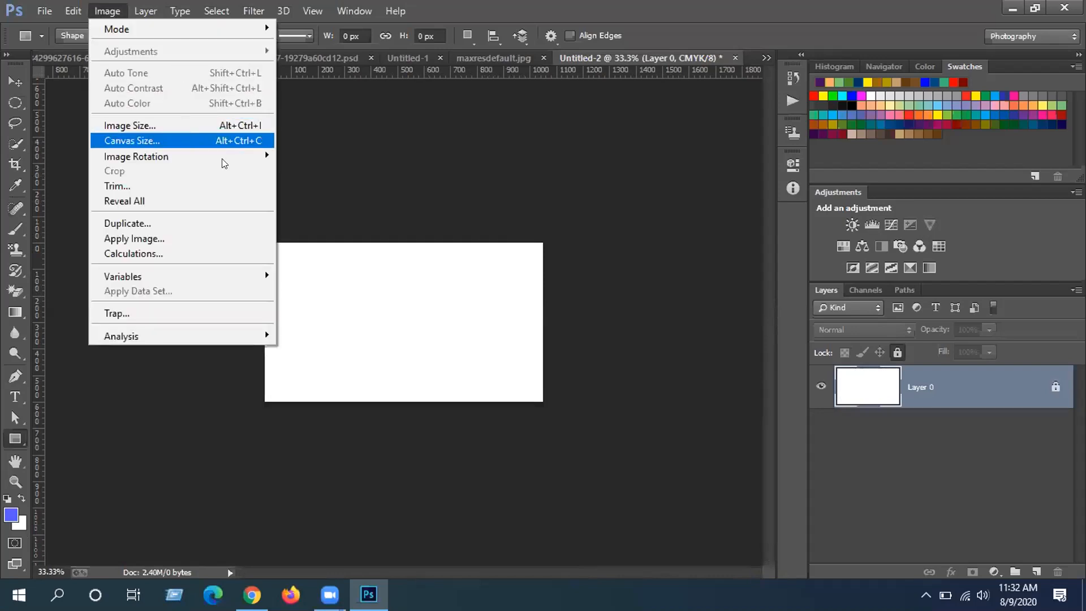
{"action": "left_click", "coordinate": [187, 142]}
{"action": "left_click", "coordinate": [621, 211]}
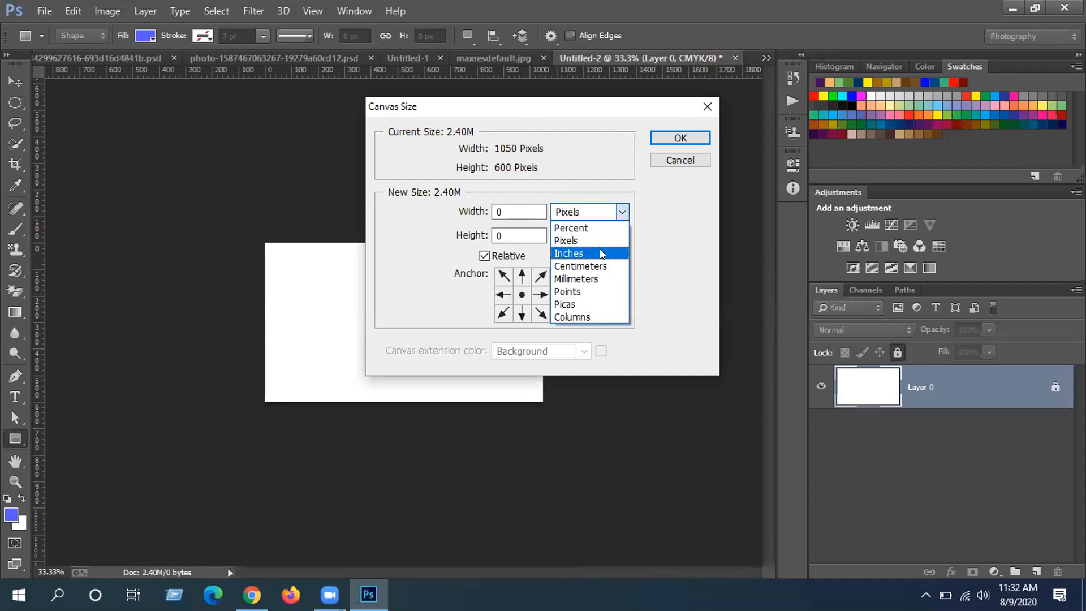
{"action": "left_click", "coordinate": [602, 253]}
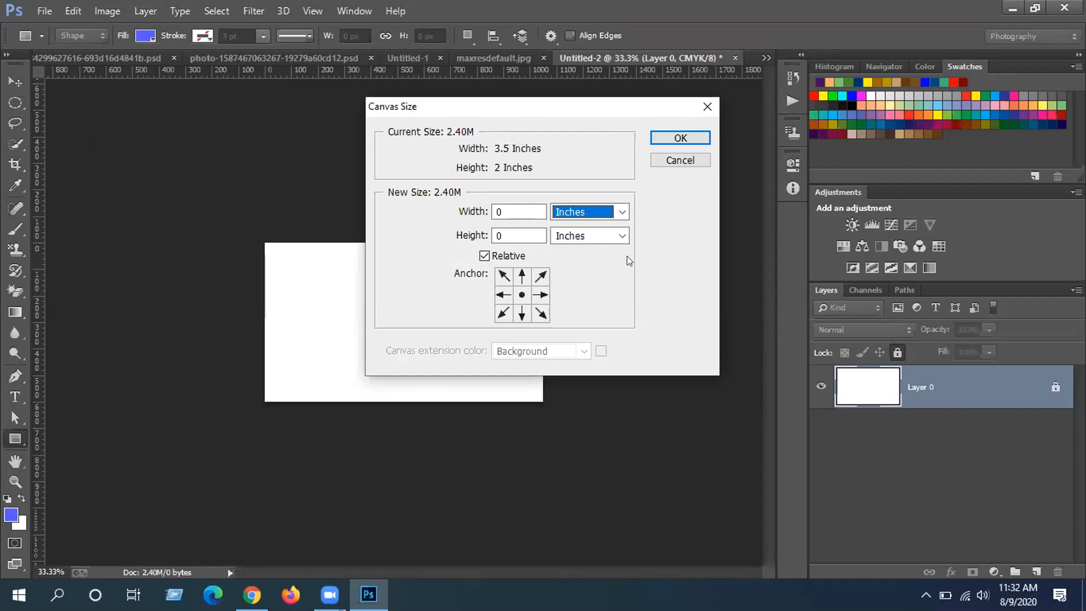
{"action": "double_click", "coordinate": [518, 211]}
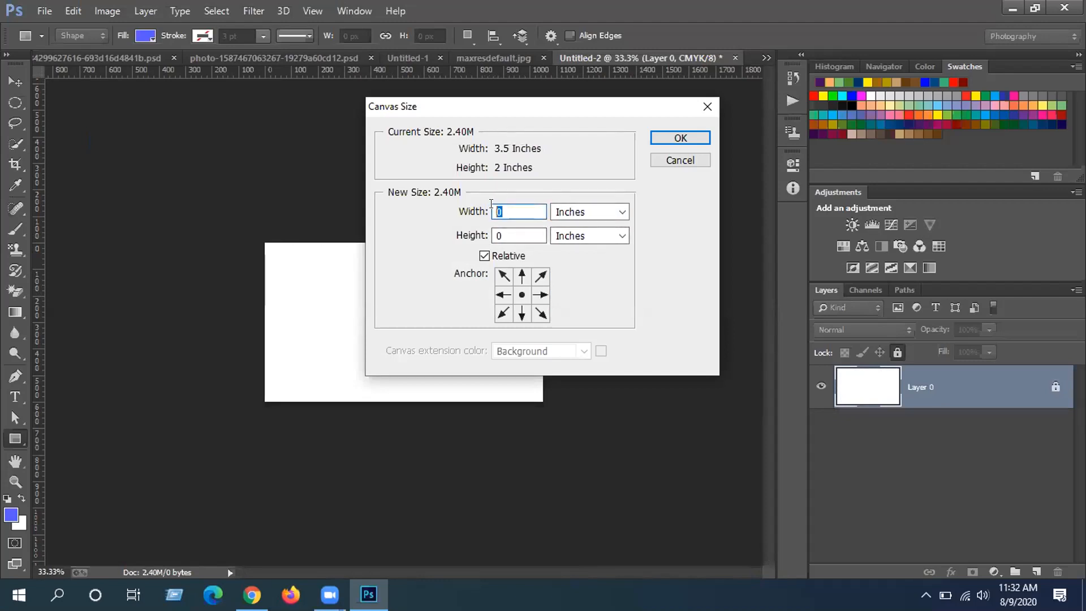
{"action": "type", "text": "3.78"}
{"action": "key", "text": "BackSpace"}
{"action": "type", "text": "5"}
{"action": "key", "text": "Tab"}
{"action": "type", "text": "2.25"}
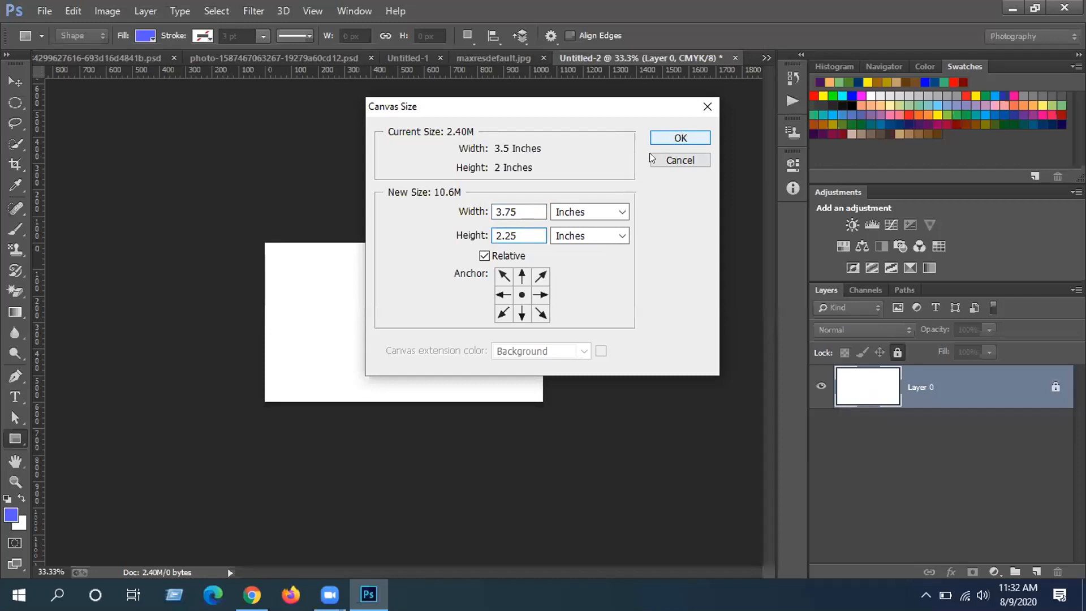
- Change the width to 3.25, uncheck Relative to see totals, and start retyping the width as 8
{"action": "left_click_drag", "start_coordinate": [514, 210], "coordinate": [502, 211]}
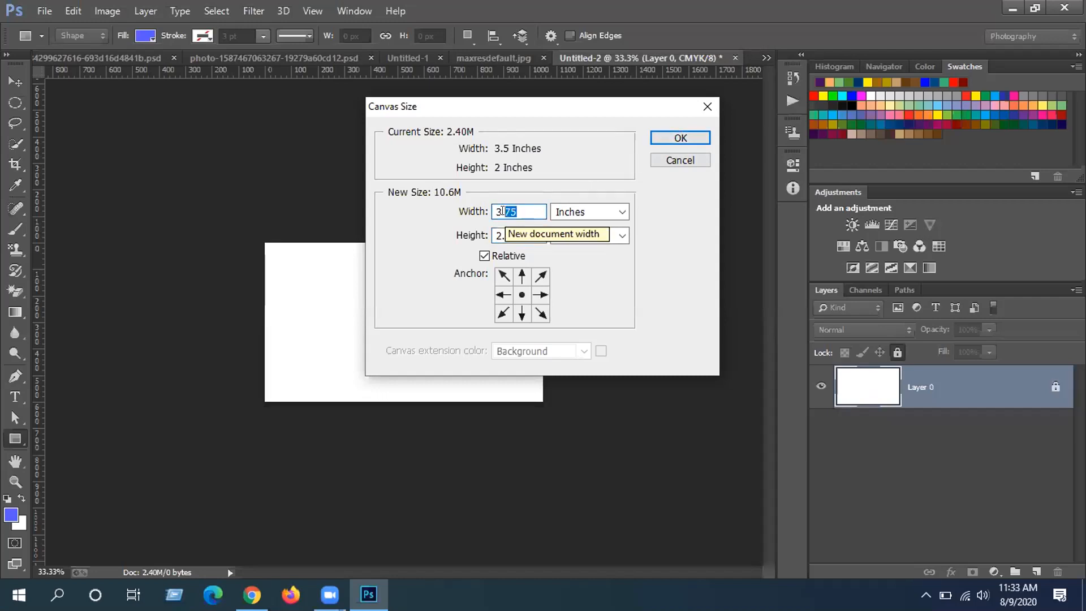
{"action": "type", "text": "25"}
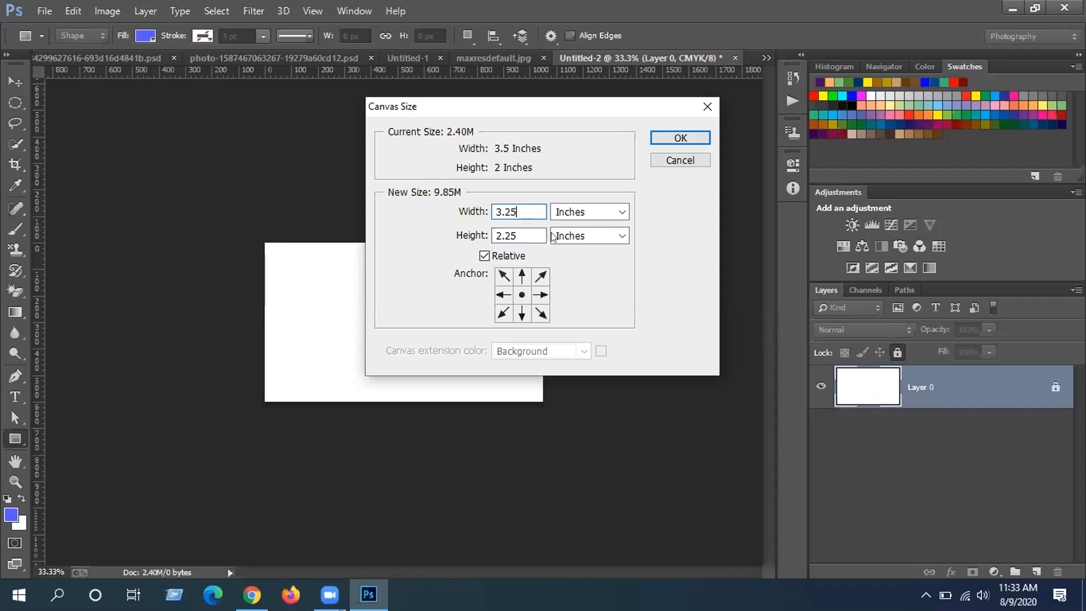
{"action": "left_click", "coordinate": [484, 256]}
{"action": "double_click", "coordinate": [492, 211]}
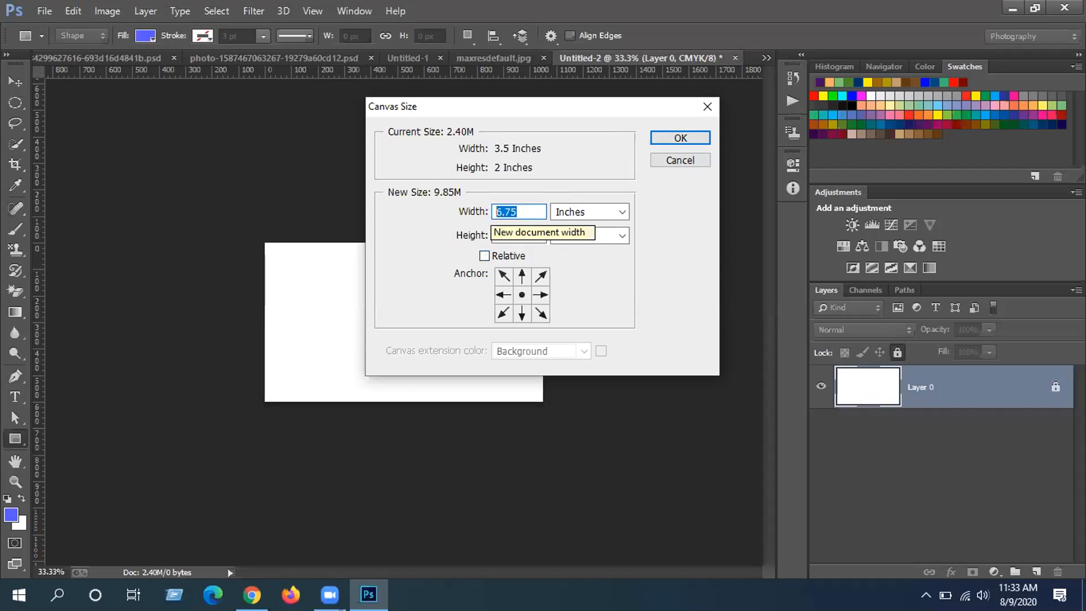
{"action": "type", "text": "8."}
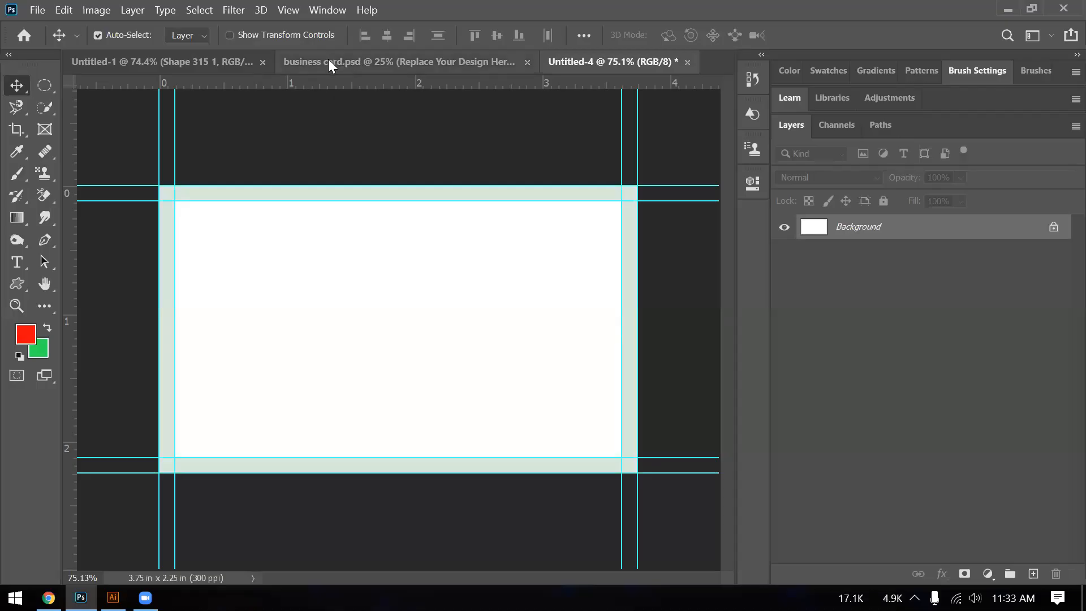
- Switch to the business card mockup and Alt-scroll to magnify the triangular logo
{"action": "left_click", "coordinate": [329, 63]}
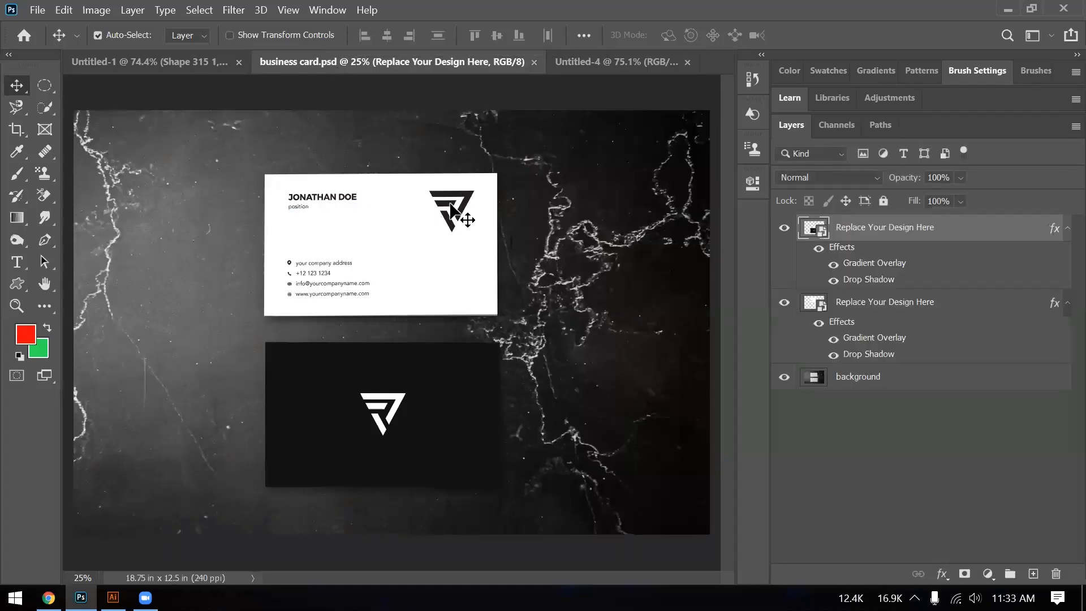
{"action": "key", "text": "alt"}
{"action": "scroll", "coordinate": [450, 208], "scroll_direction": "up", "scroll_amount": 2}
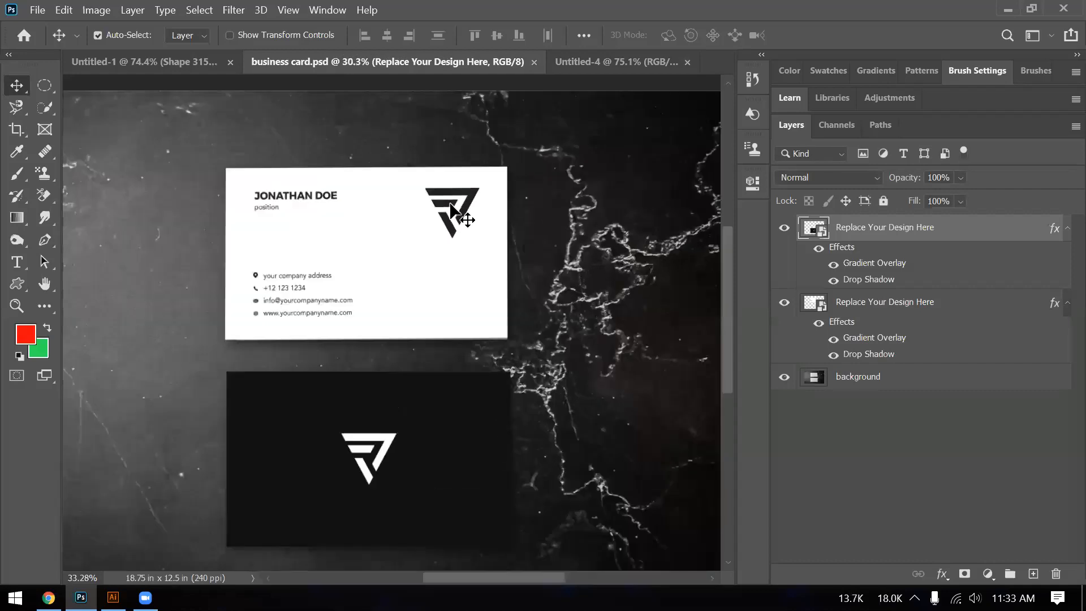
{"action": "scroll", "coordinate": [450, 208], "scroll_direction": "up", "scroll_amount": 3}
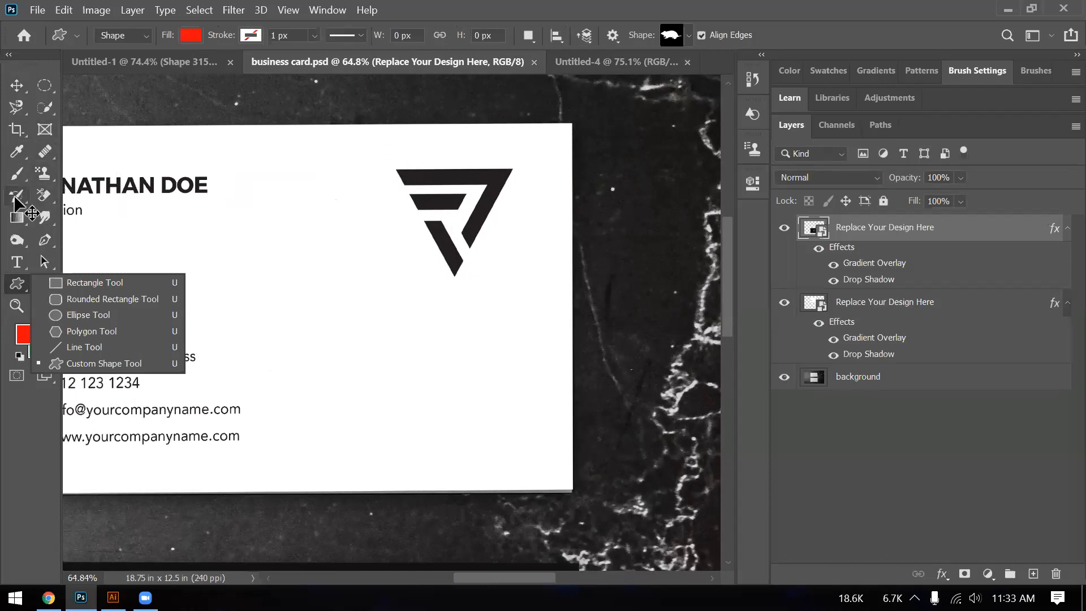
- With the Pen Tool, trace a closed six-anchor path around the logo's top bar and right arm
{"action": "left_click", "coordinate": [45, 238]}
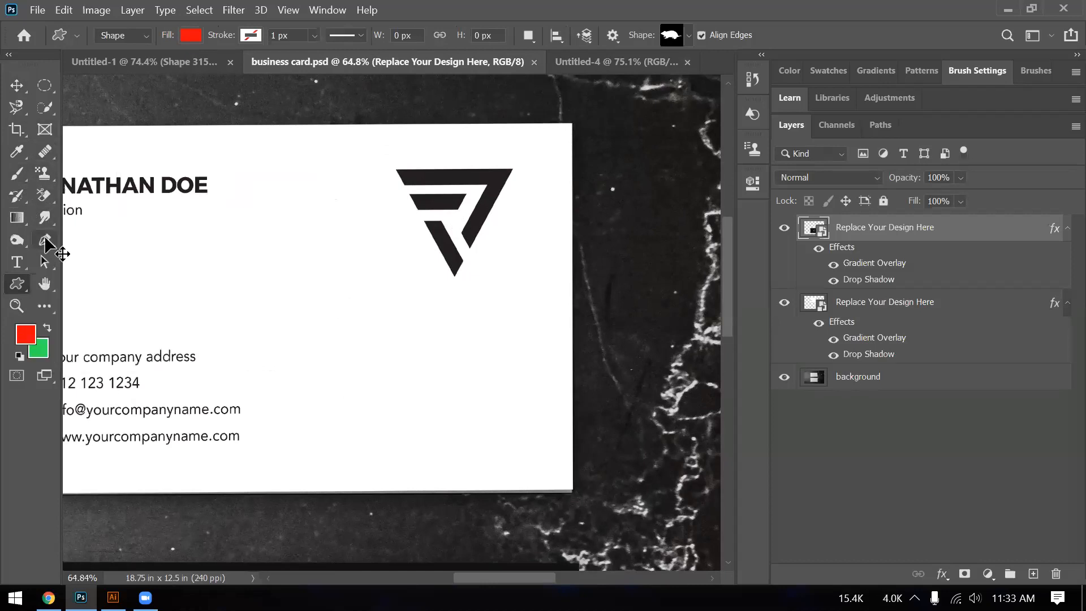
{"action": "left_click", "coordinate": [46, 243]}
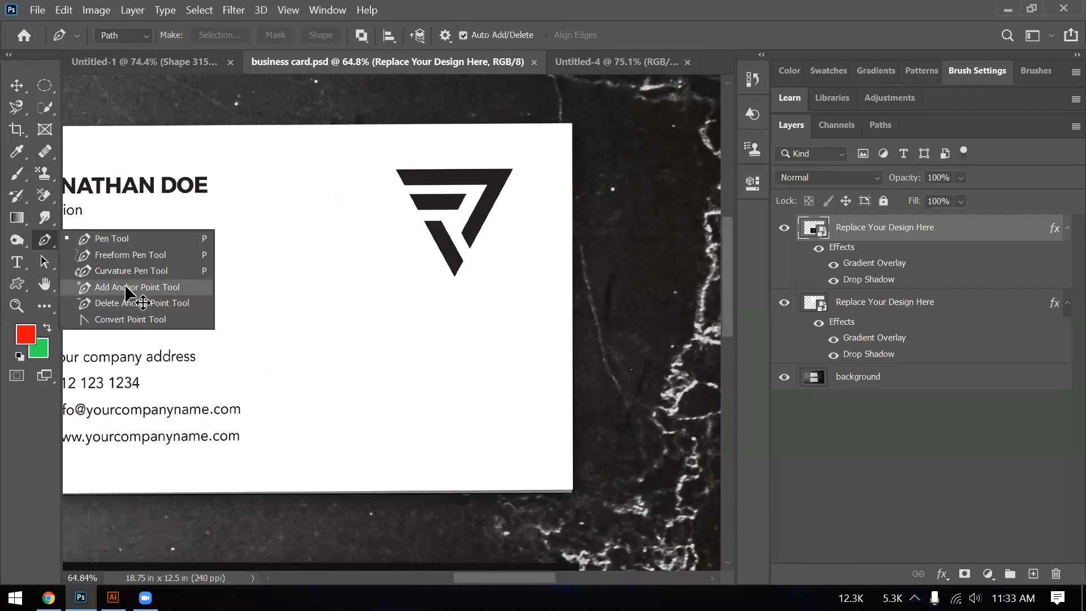
{"action": "left_click", "coordinate": [136, 239]}
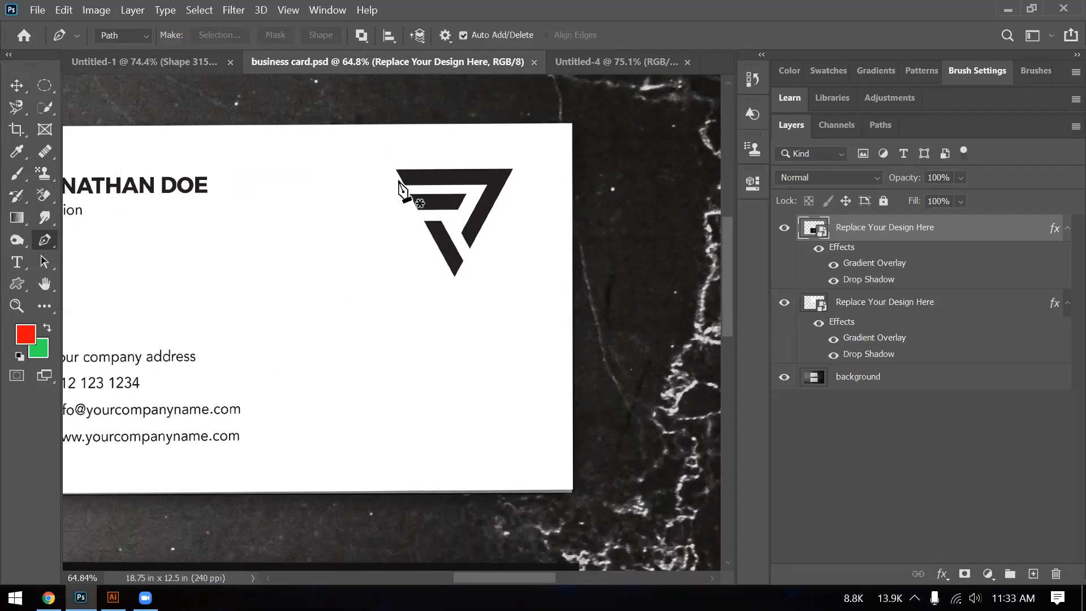
{"action": "scroll", "coordinate": [400, 175], "scroll_direction": "up", "scroll_amount": 2}
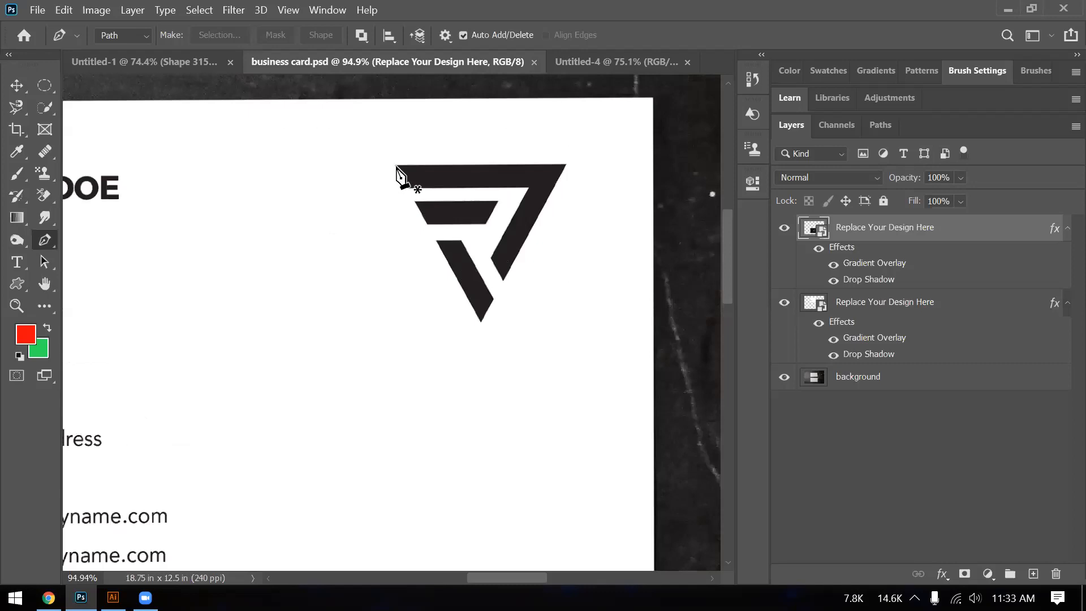
{"action": "left_click", "coordinate": [396, 167]}
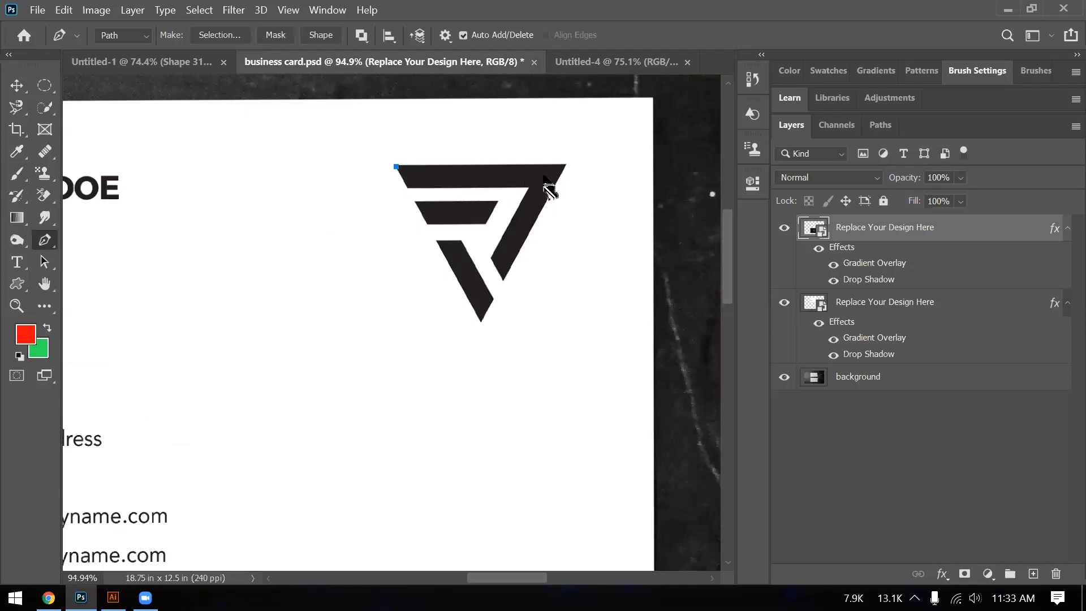
{"action": "left_click", "coordinate": [566, 165]}
{"action": "left_click", "coordinate": [504, 280]}
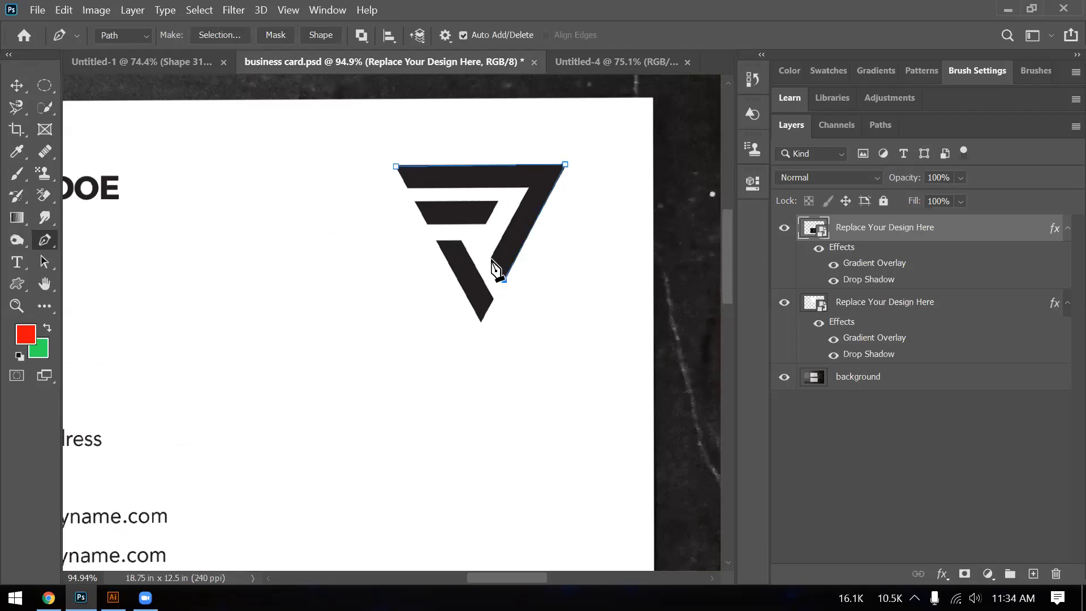
{"action": "left_click", "coordinate": [490, 259]}
{"action": "left_click", "coordinate": [530, 187]}
{"action": "left_click", "coordinate": [409, 188]}
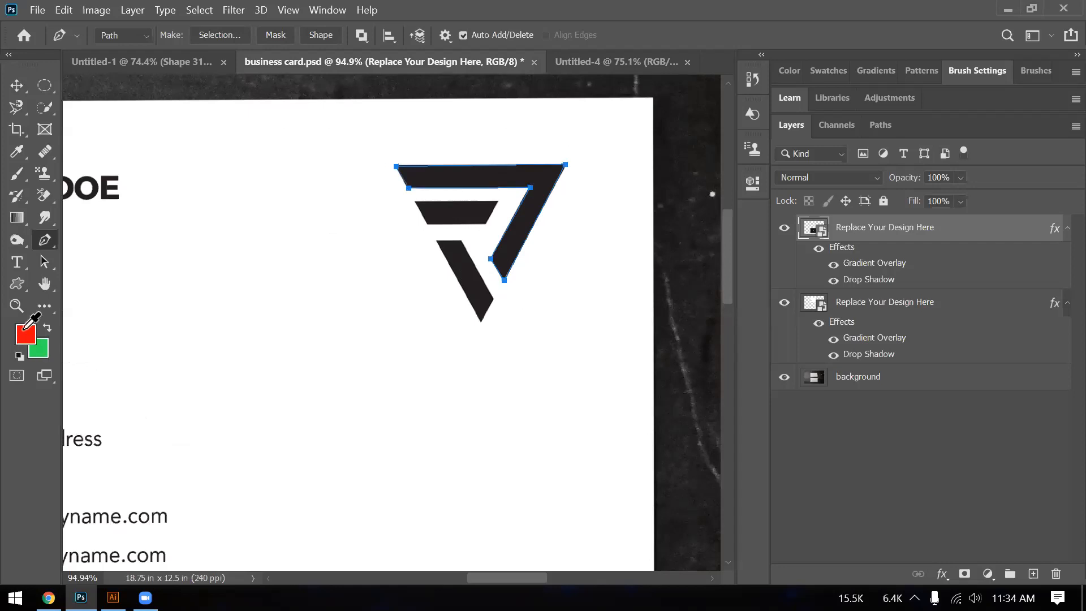
{"action": "left_click", "coordinate": [396, 166]}
- Set the foreground colour to near-black #060606 and select the Move tool
{"action": "left_click", "coordinate": [326, 317]}
{"action": "left_click", "coordinate": [704, 100]}
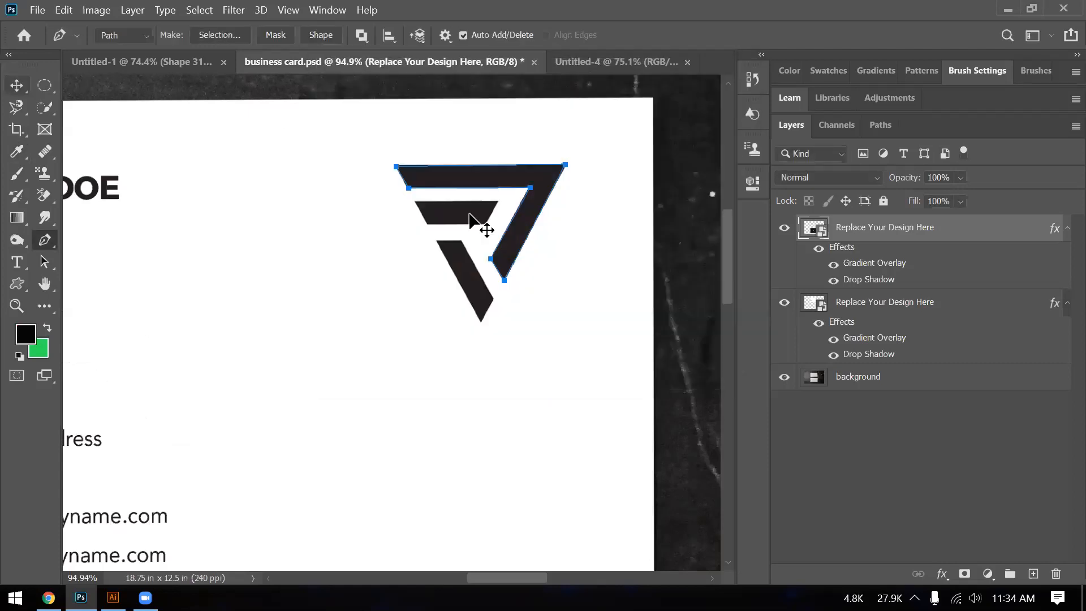
{"action": "key", "text": "v"}
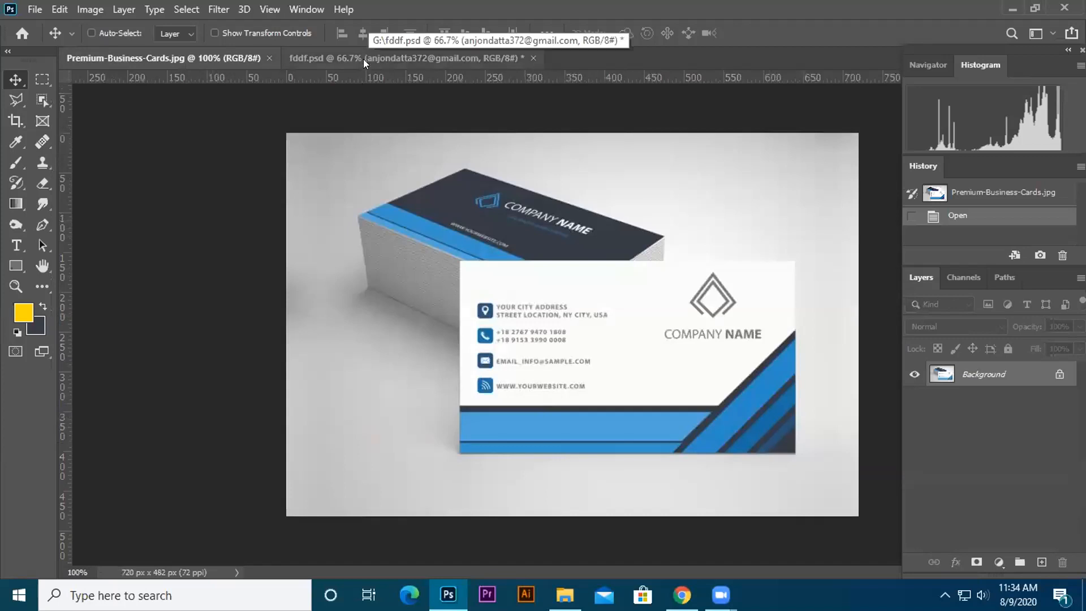
- Compare fddf.psd with the blue card, ending on Premium-Business-Cards.jpg
{"action": "left_click", "coordinate": [346, 59]}
{"action": "left_click", "coordinate": [207, 59]}
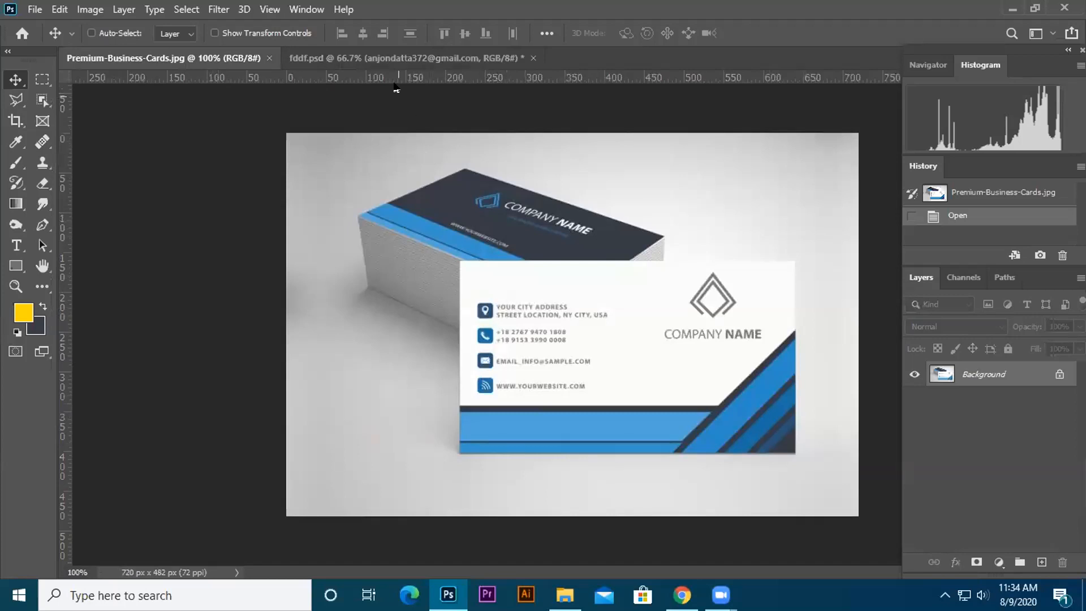
{"action": "left_click", "coordinate": [345, 64]}
{"action": "left_click", "coordinate": [232, 61]}
- With the Custom Shape Tool, browse the shape preset folders, including Leaf Trees
{"action": "left_click", "coordinate": [17, 266]}
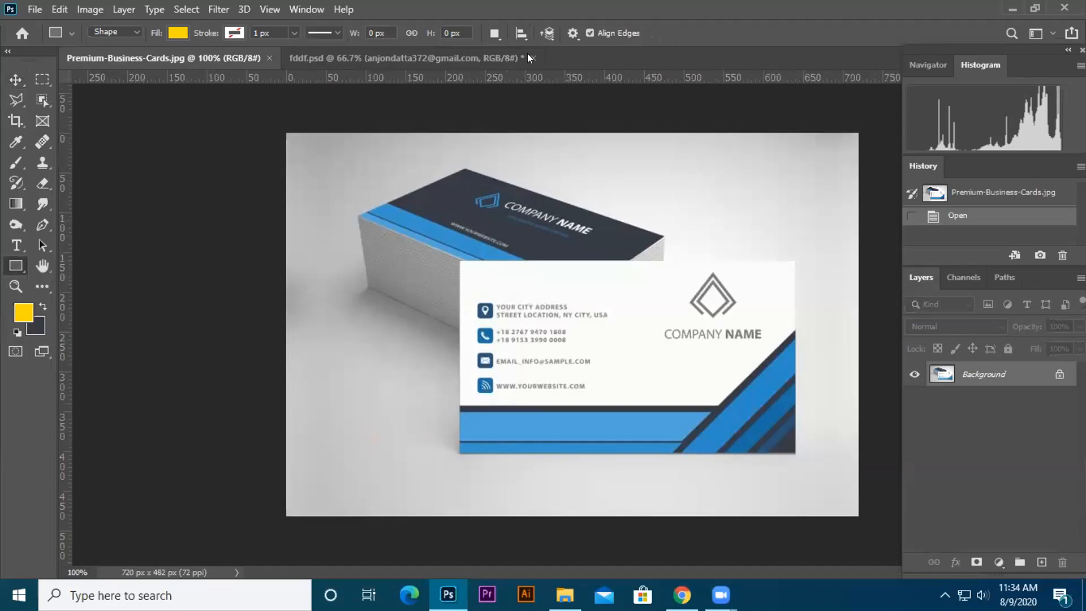
{"action": "left_click", "coordinate": [644, 33]}
{"action": "left_click_drag", "start_coordinate": [694, 91], "coordinate": [704, 147]}
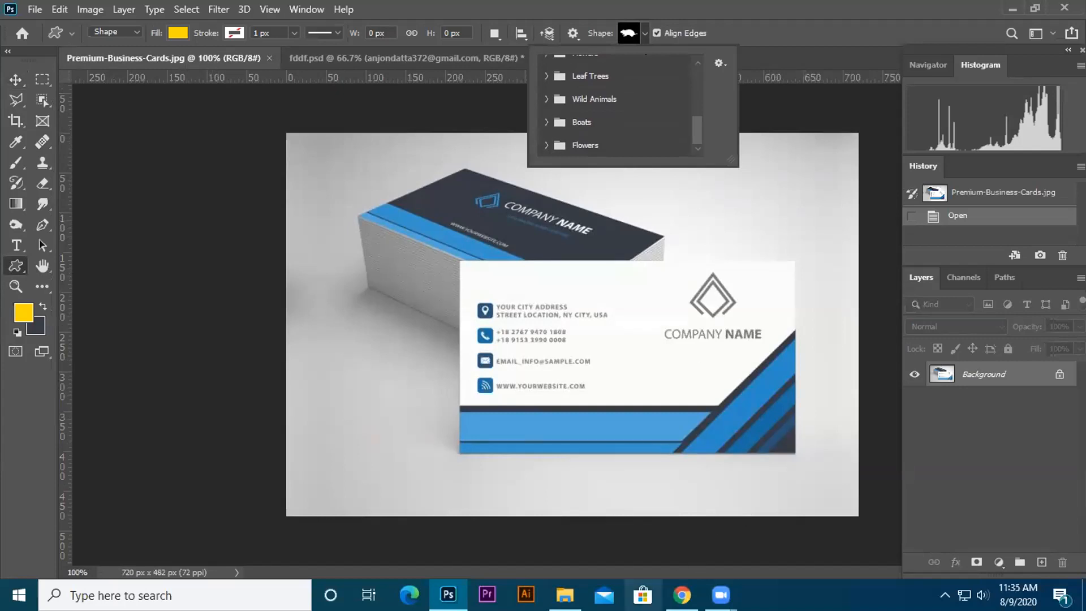
{"action": "scroll", "coordinate": [694, 84], "scroll_direction": "down", "scroll_amount": 1}
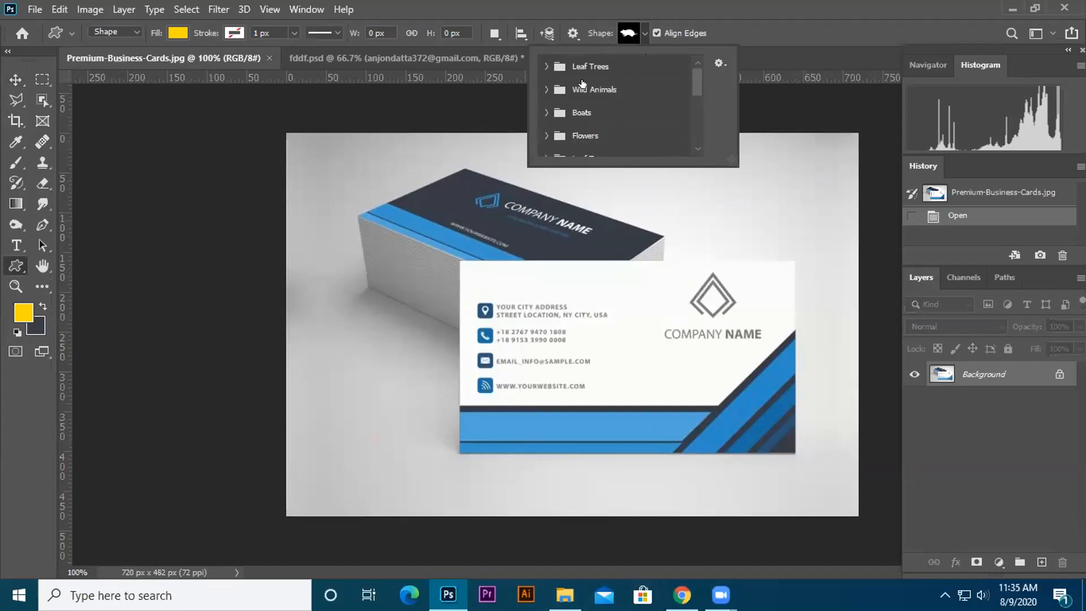
{"action": "left_click", "coordinate": [546, 67]}
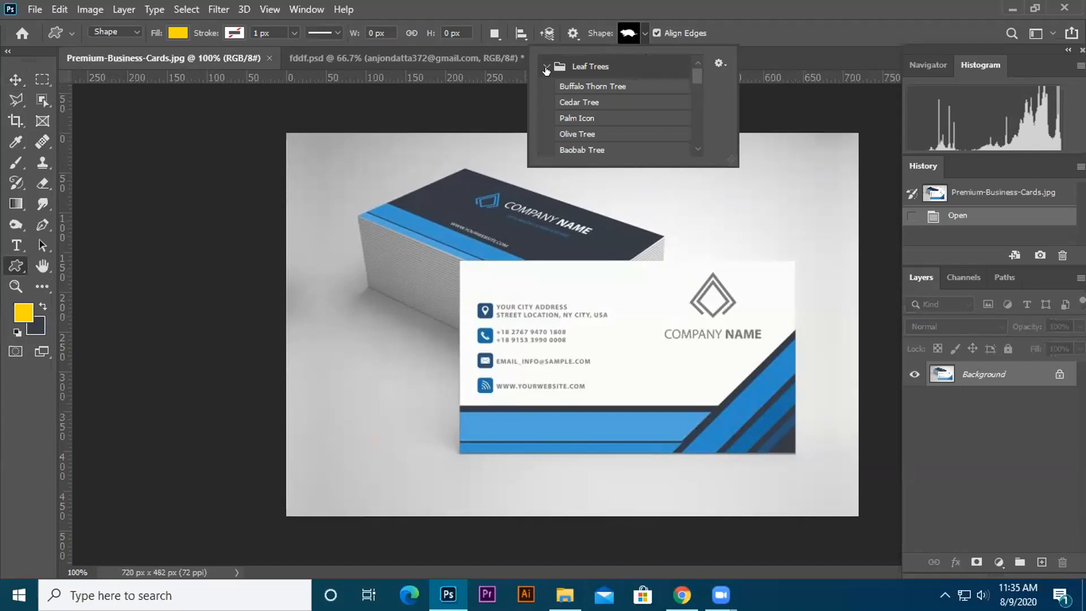
{"action": "left_click", "coordinate": [546, 68]}
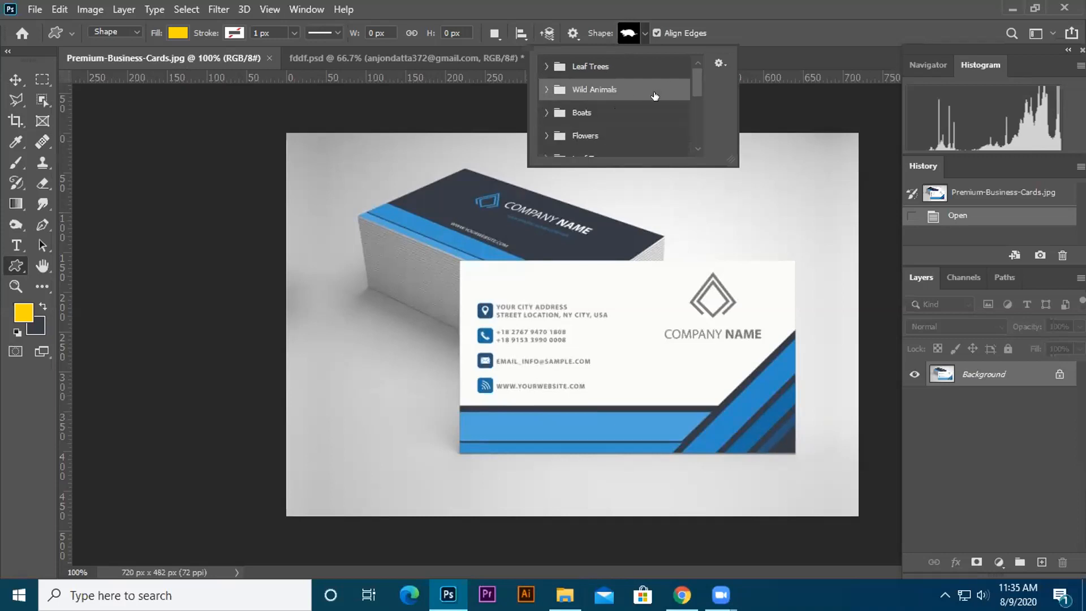
{"action": "scroll", "coordinate": [634, 102], "scroll_direction": "down", "scroll_amount": 2}
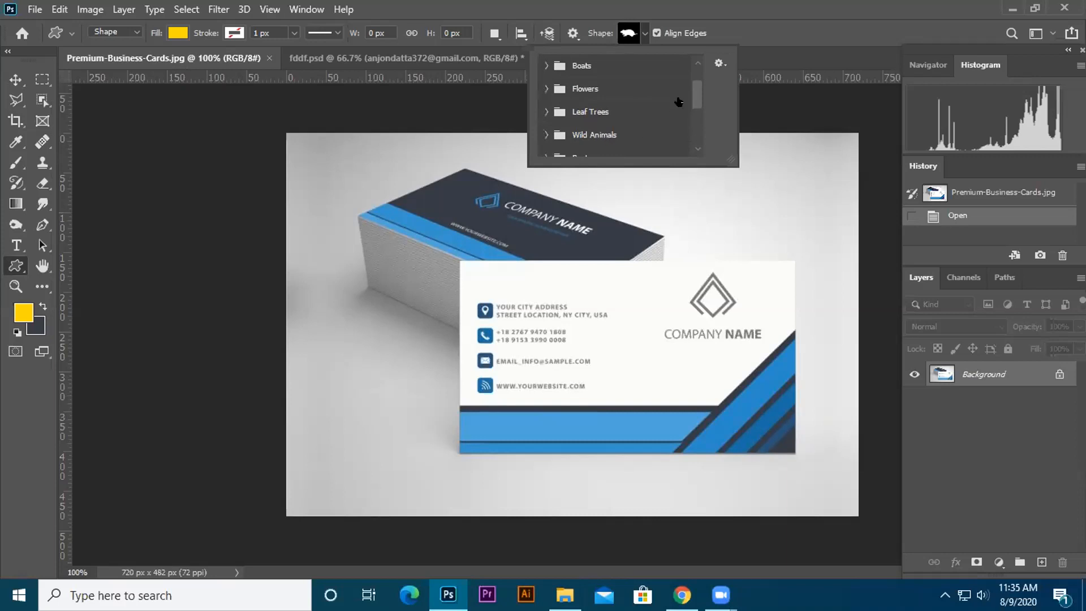
{"action": "left_click_drag", "start_coordinate": [696, 93], "coordinate": [699, 151]}
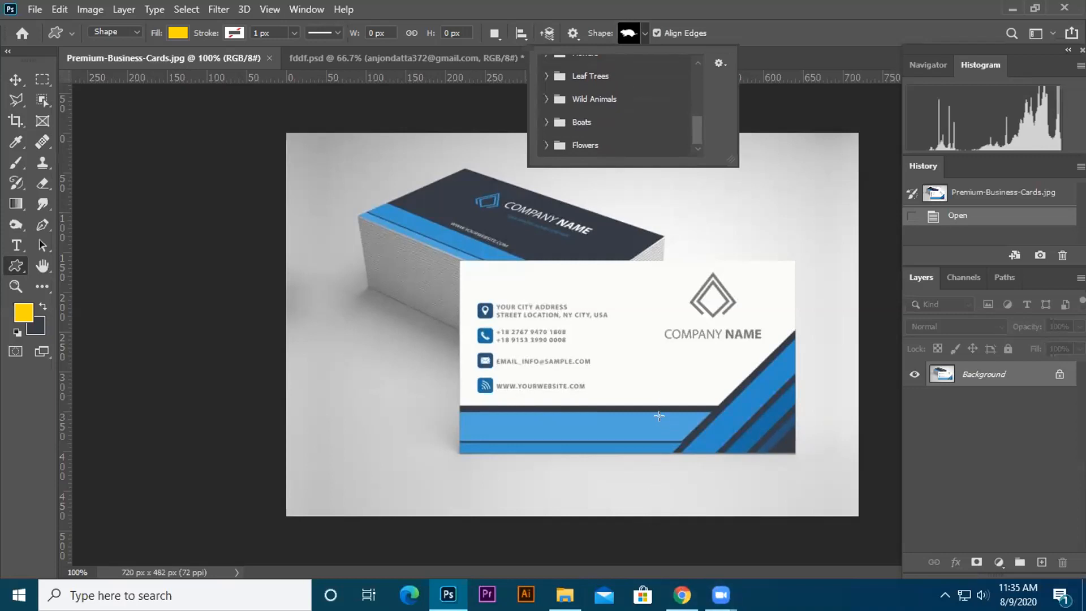
- In a new Chrome tab, search Google for "icon image"
{"action": "mouse_move", "coordinate": [683, 591]}
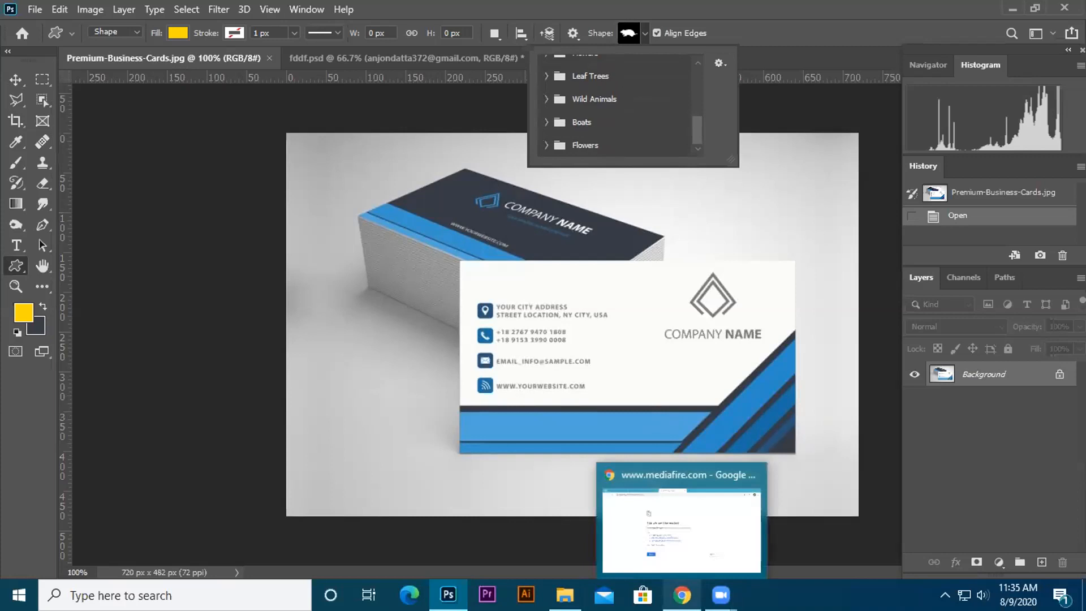
{"action": "left_click", "coordinate": [681, 526]}
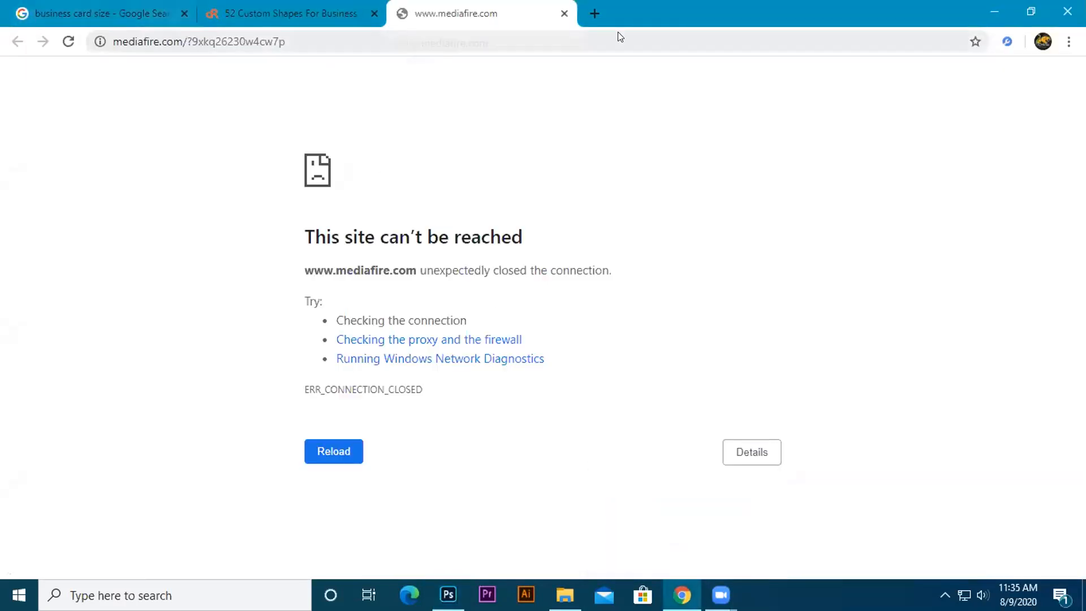
{"action": "left_click", "coordinate": [594, 13]}
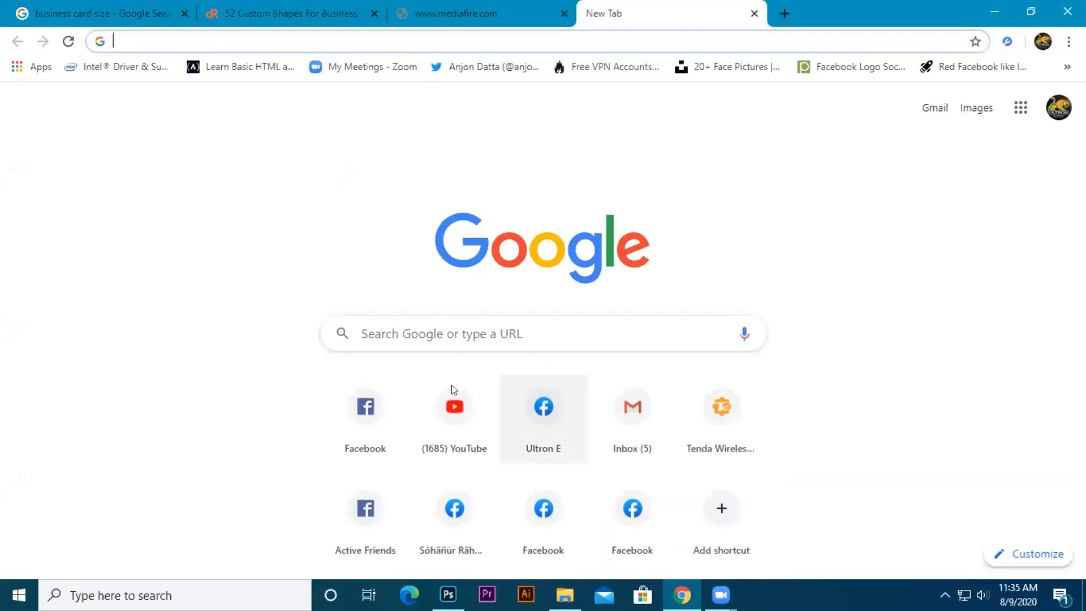
{"action": "left_click", "coordinate": [430, 332]}
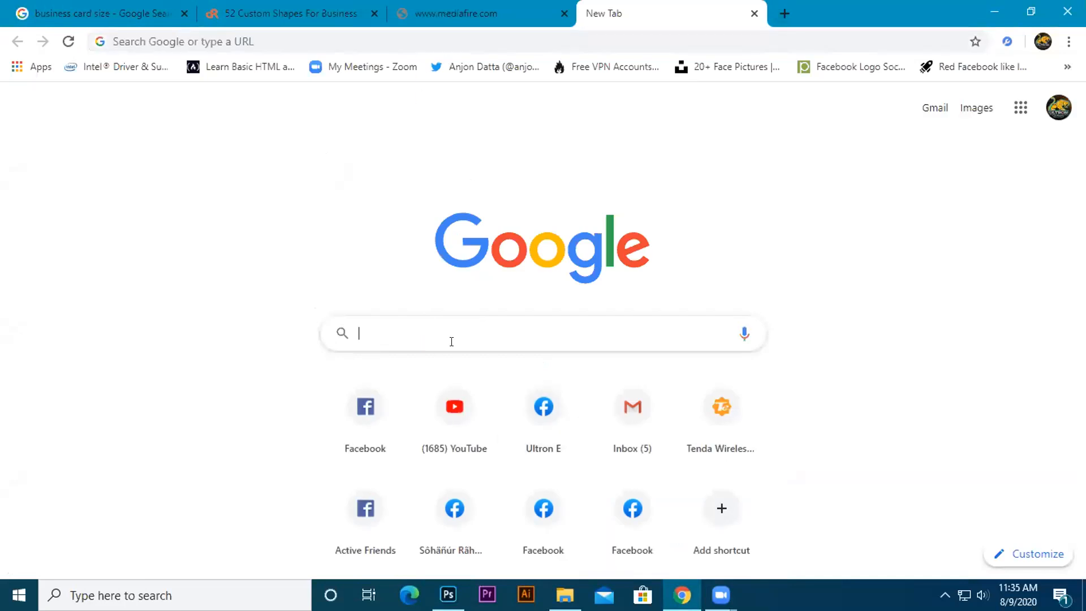
{"action": "type", "text": "ico"}
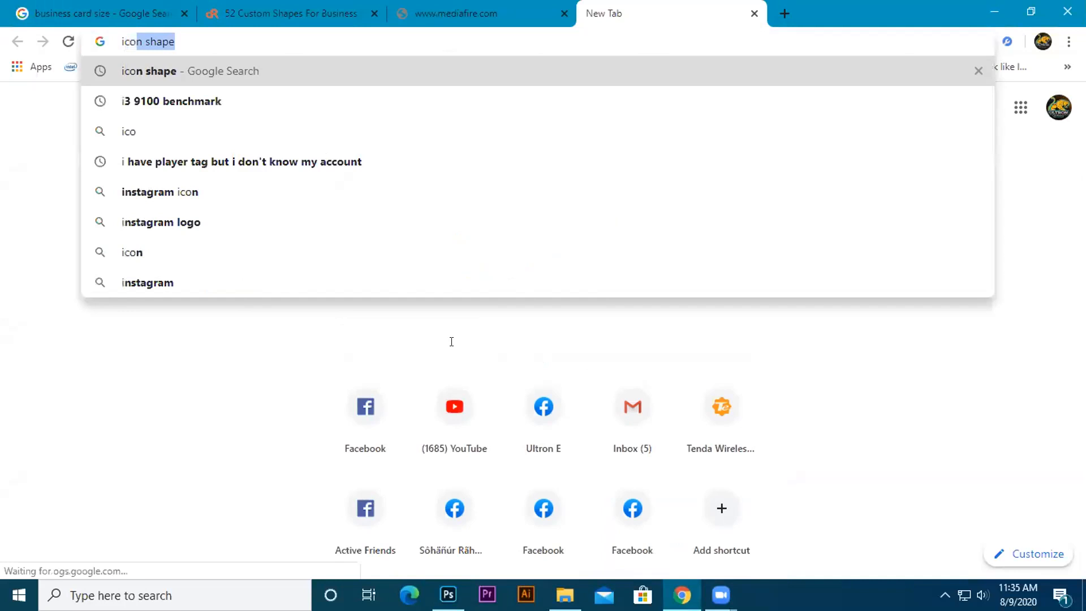
{"action": "type", "text": "n image"}
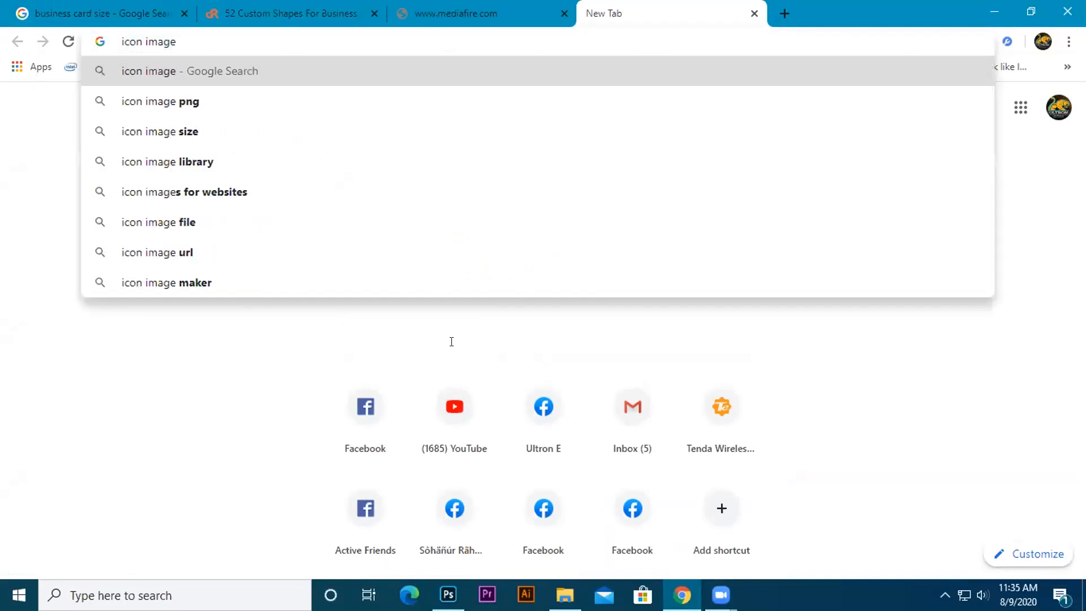
{"action": "key", "text": "Return"}
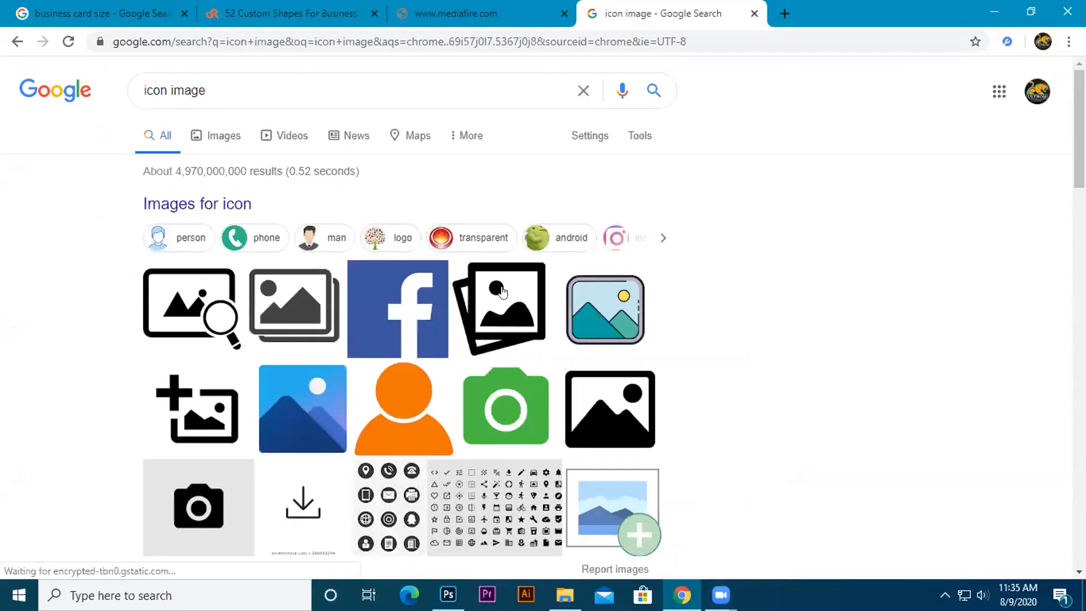
- Scroll the results and open the icon-sheet image in a new tab
{"action": "scroll", "coordinate": [502, 291], "scroll_direction": "down", "scroll_amount": 2}
{"action": "scroll", "coordinate": [400, 289], "scroll_direction": "down", "scroll_amount": 2}
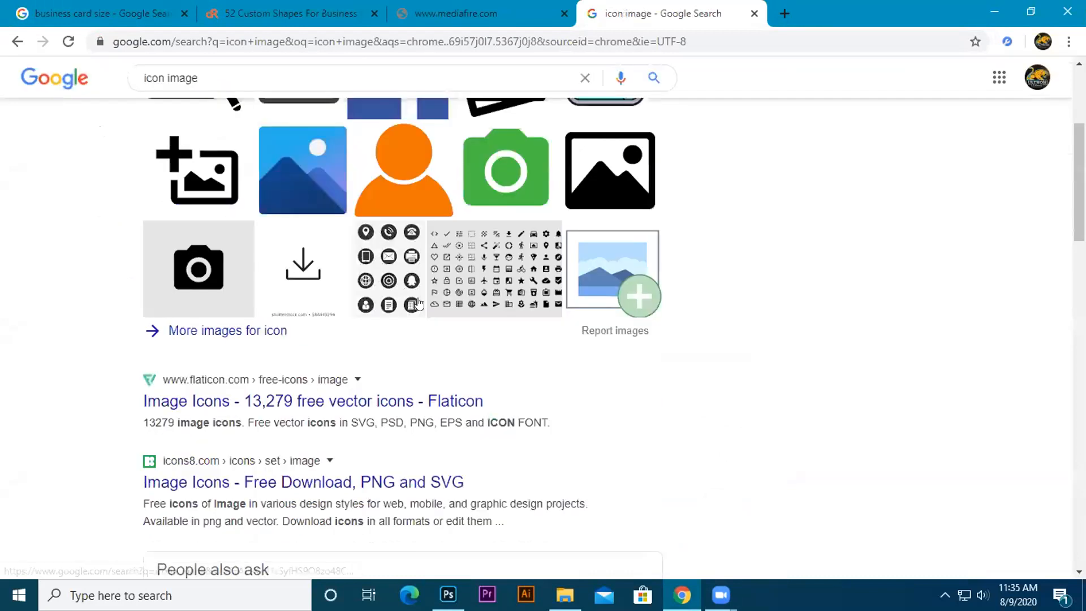
{"action": "right_click", "coordinate": [402, 294]}
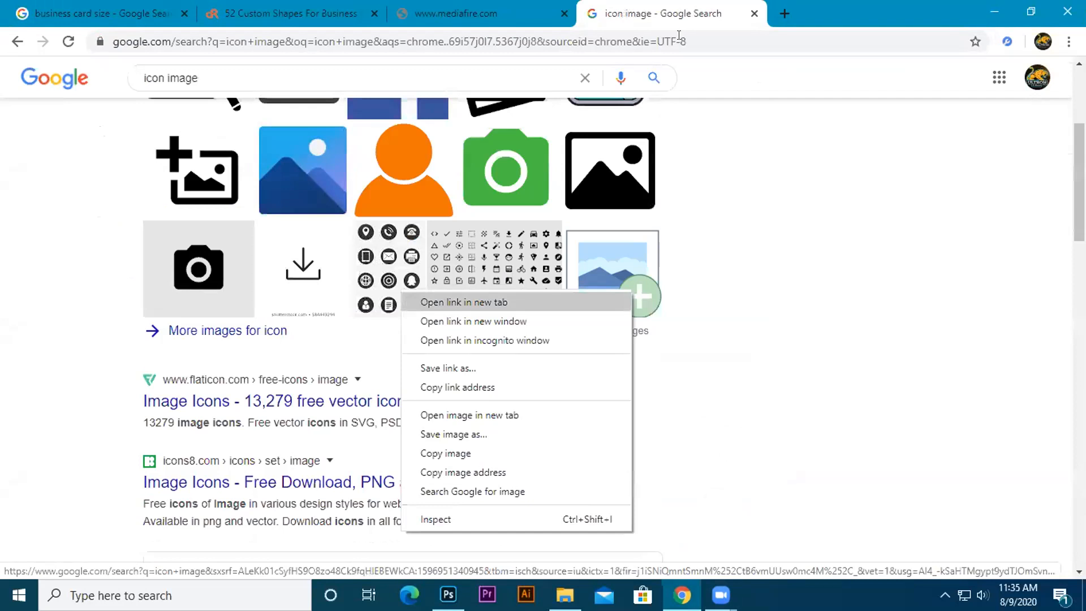
{"action": "key", "text": "Return"}
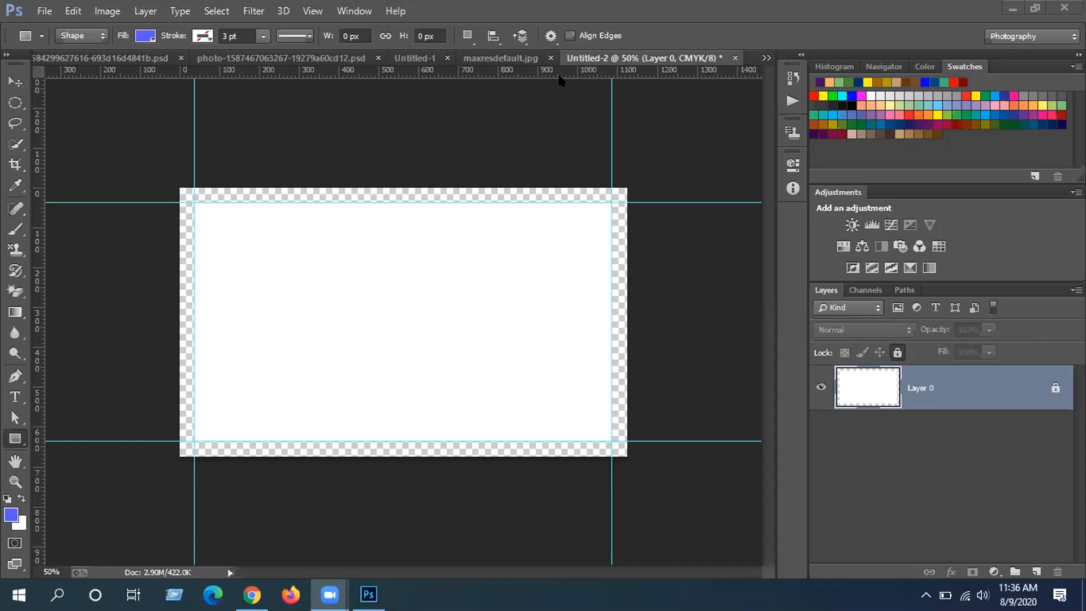
- Back in Photoshop, switch to the blank Untitled-2 canvas and select the Ellipse Tool
{"action": "left_click", "coordinate": [517, 55]}
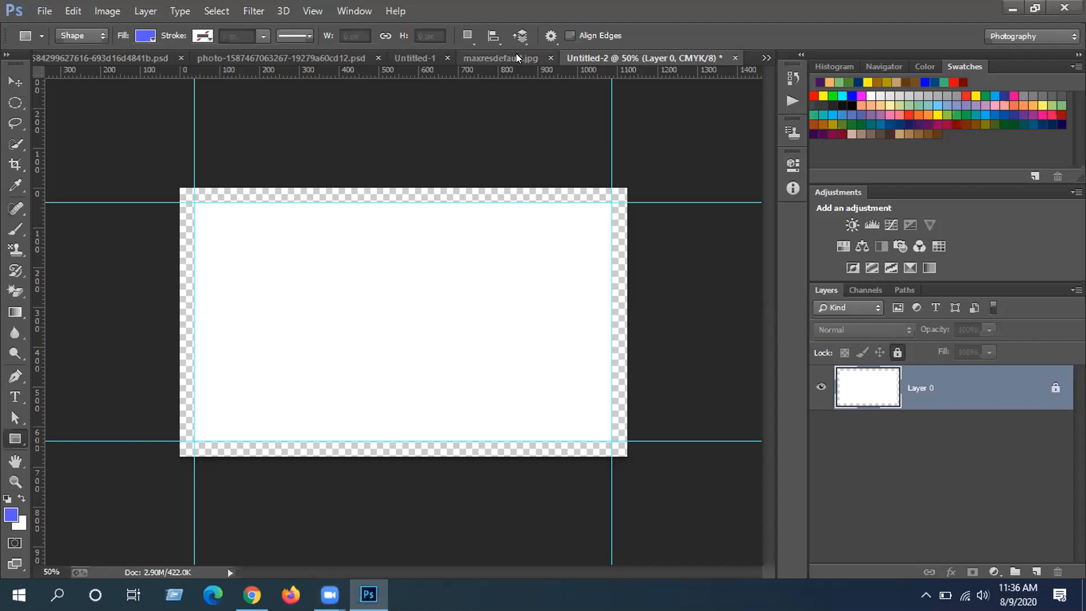
{"action": "left_click", "coordinate": [516, 57]}
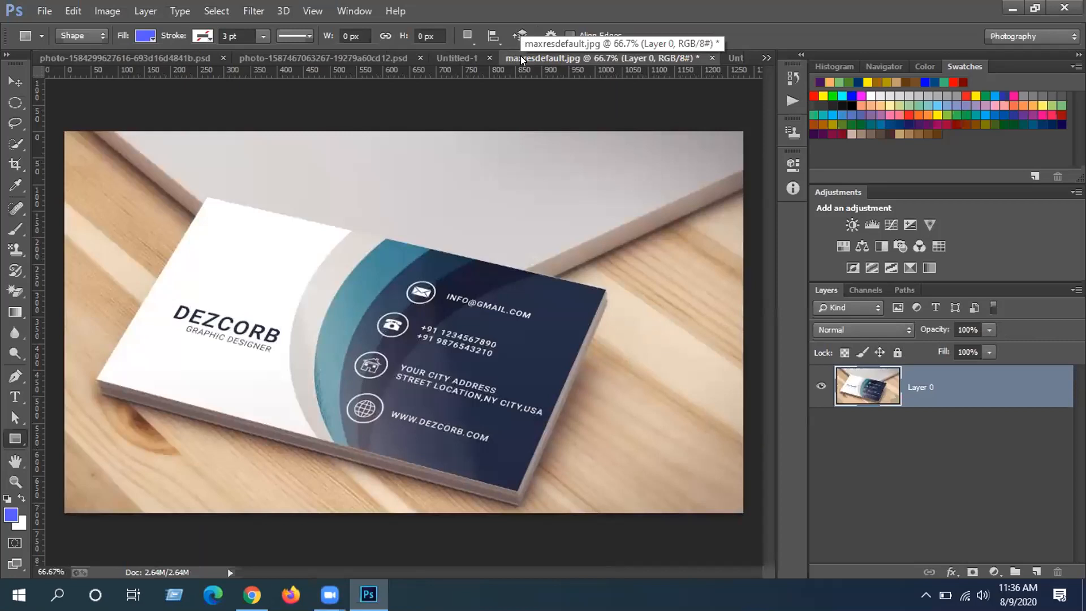
{"action": "left_click", "coordinate": [739, 58]}
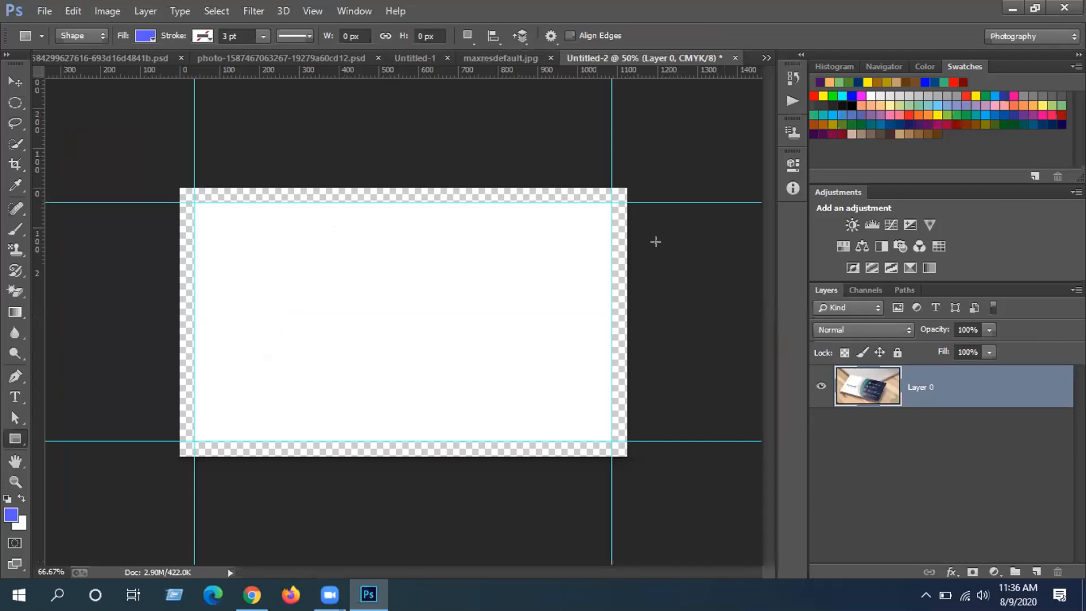
{"action": "right_click", "coordinate": [19, 441]}
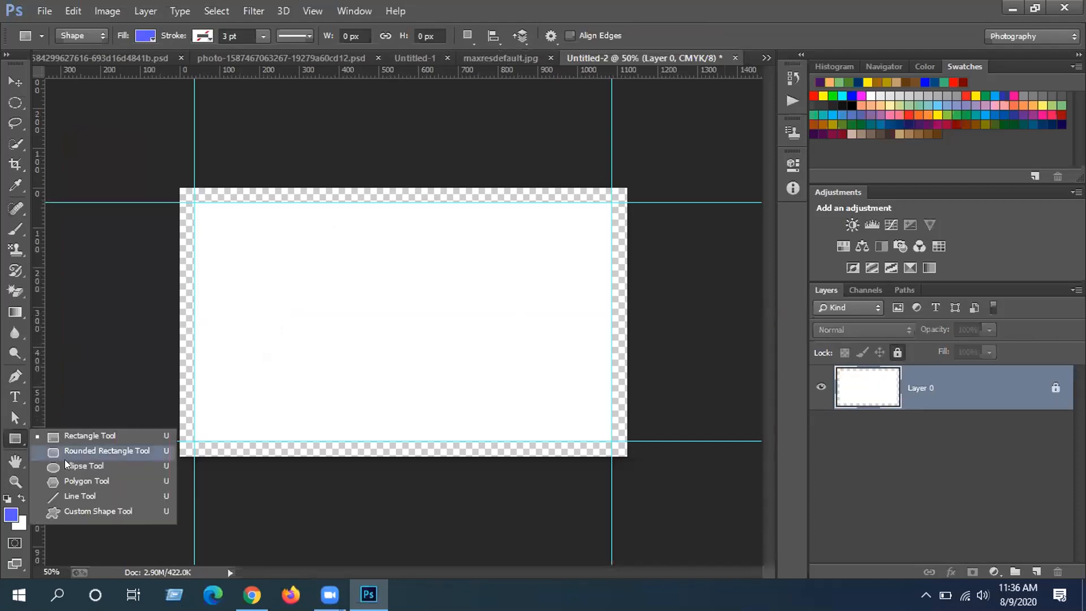
{"action": "left_click", "coordinate": [70, 467]}
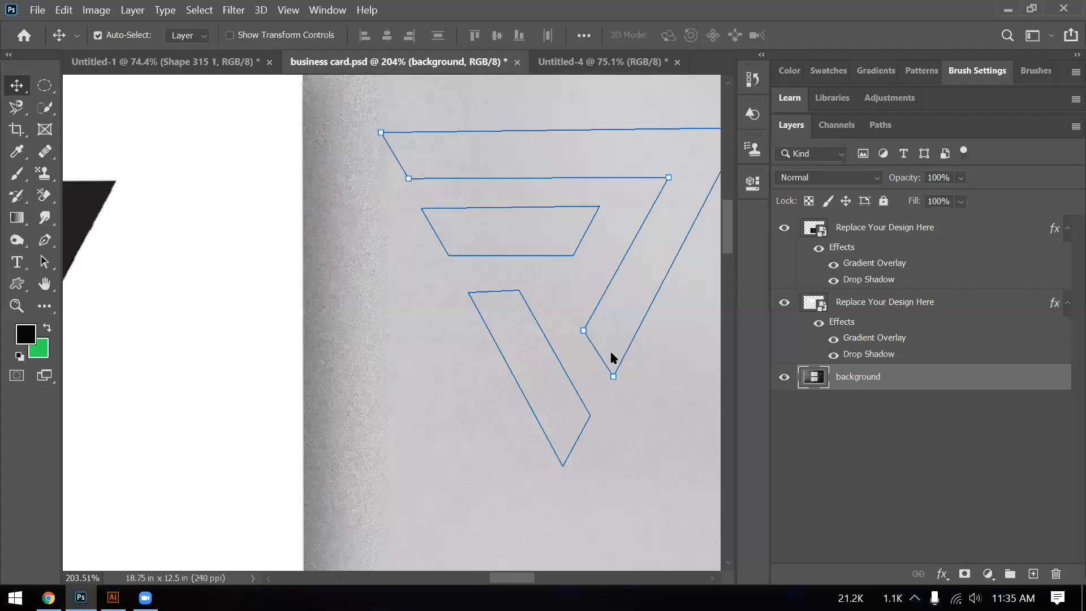
- Fit the business card mockup on screen, zoom around it, then switch to Untitled-4 with Ctrl+Tab
{"action": "key", "text": "ctrl+0"}
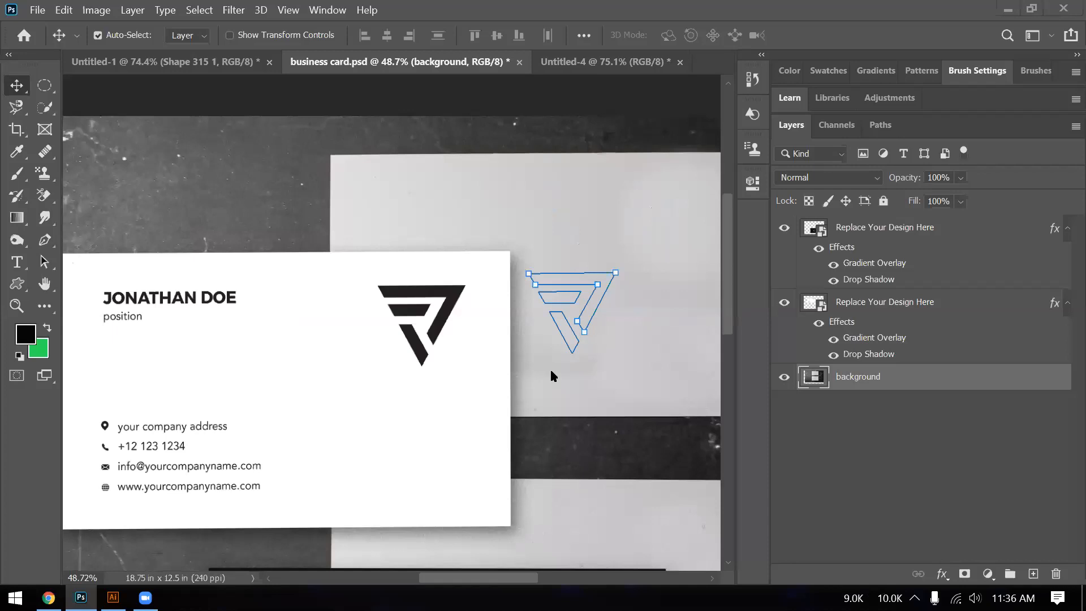
{"action": "scroll", "coordinate": [551, 373], "scroll_direction": "up", "scroll_amount": 1}
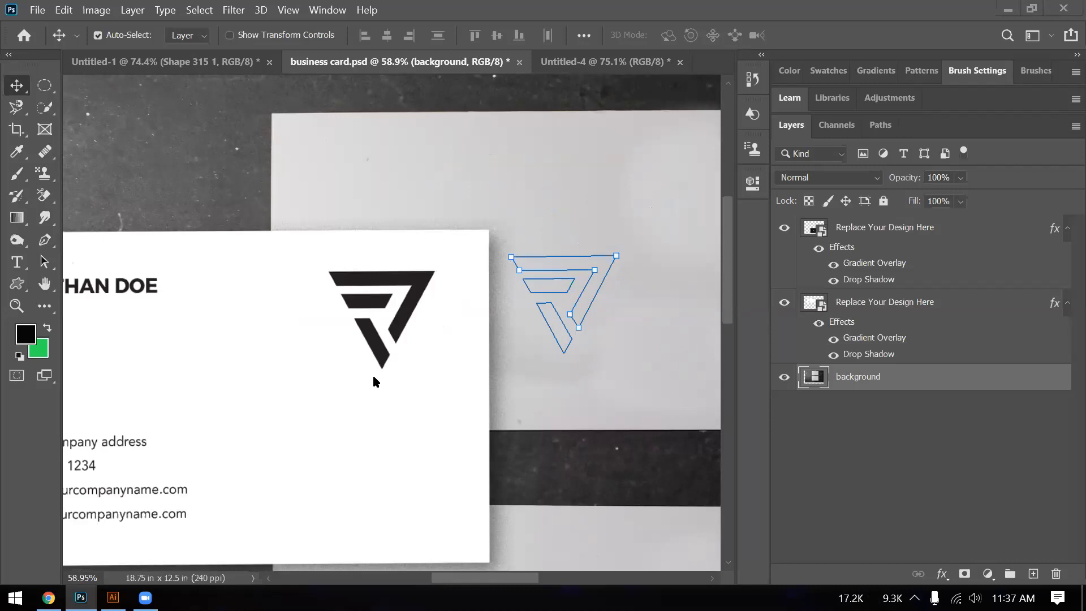
{"action": "scroll", "coordinate": [373, 380], "scroll_direction": "down", "scroll_amount": 1}
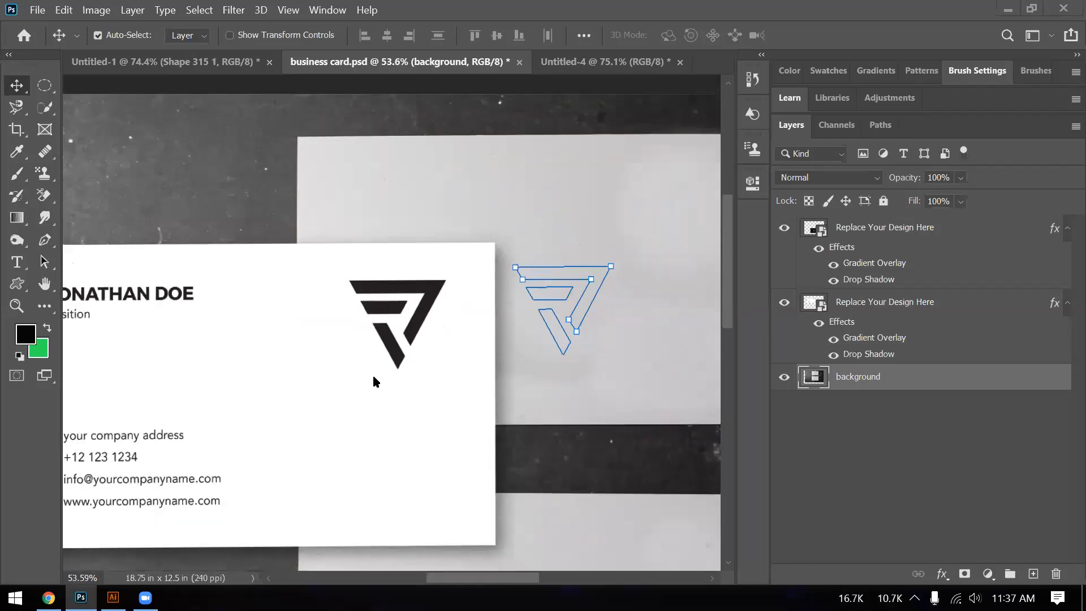
{"action": "scroll", "coordinate": [374, 381], "scroll_direction": "down", "scroll_amount": 1}
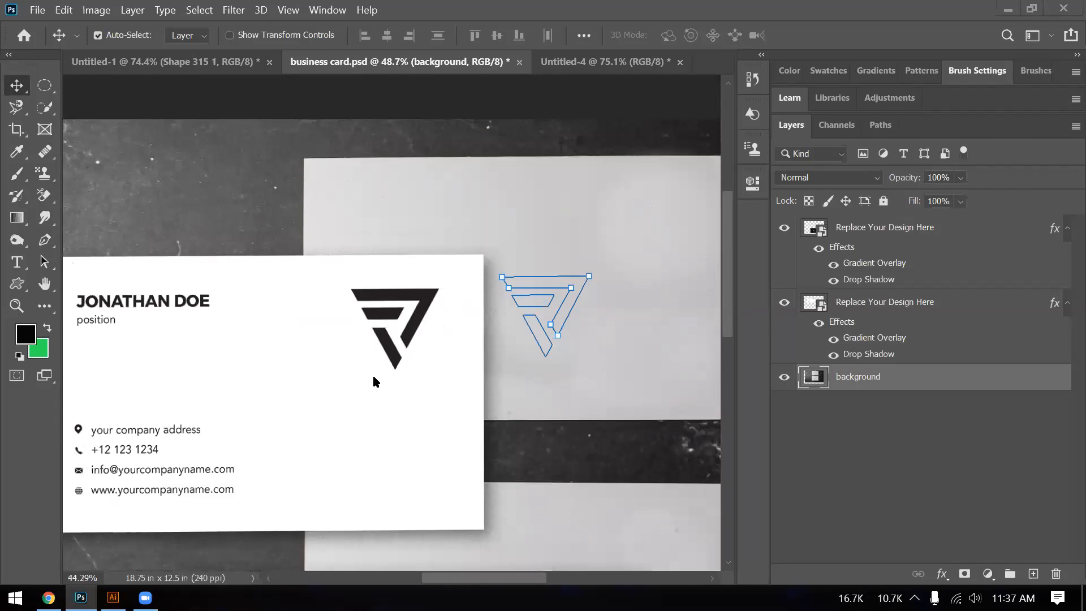
{"action": "scroll", "coordinate": [374, 380], "scroll_direction": "down", "scroll_amount": 1}
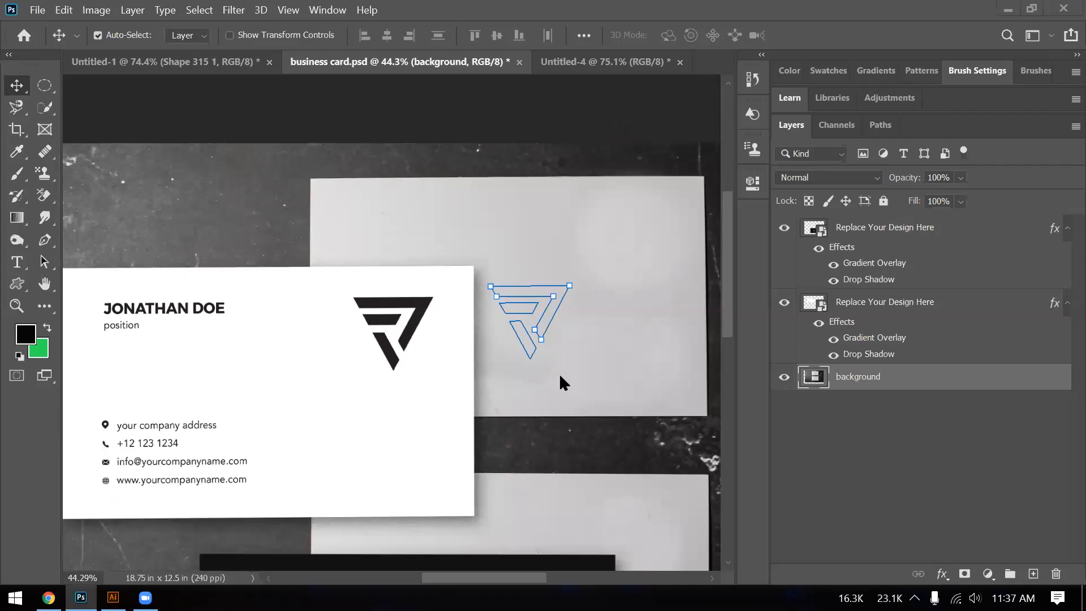
{"action": "scroll", "coordinate": [578, 388], "scroll_direction": "up", "scroll_amount": 1}
{"action": "scroll", "coordinate": [578, 388], "scroll_direction": "down", "scroll_amount": 1}
{"action": "key", "text": "ctrl+Tab"}
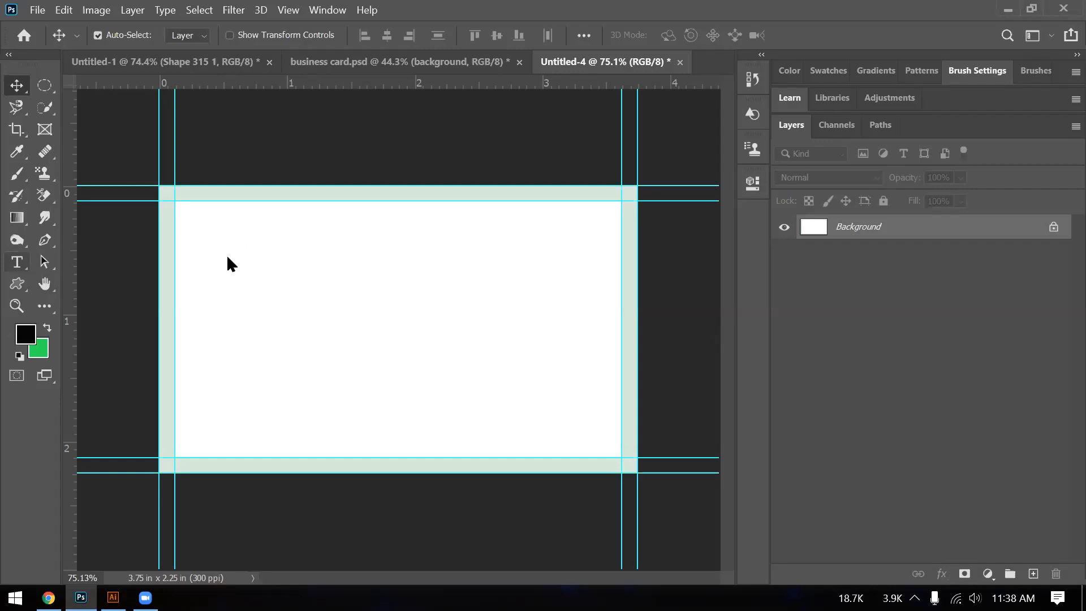
- Type the cardholder's full name as a text line near the card's top-left, then select it for editing
{"action": "key", "text": "t"}
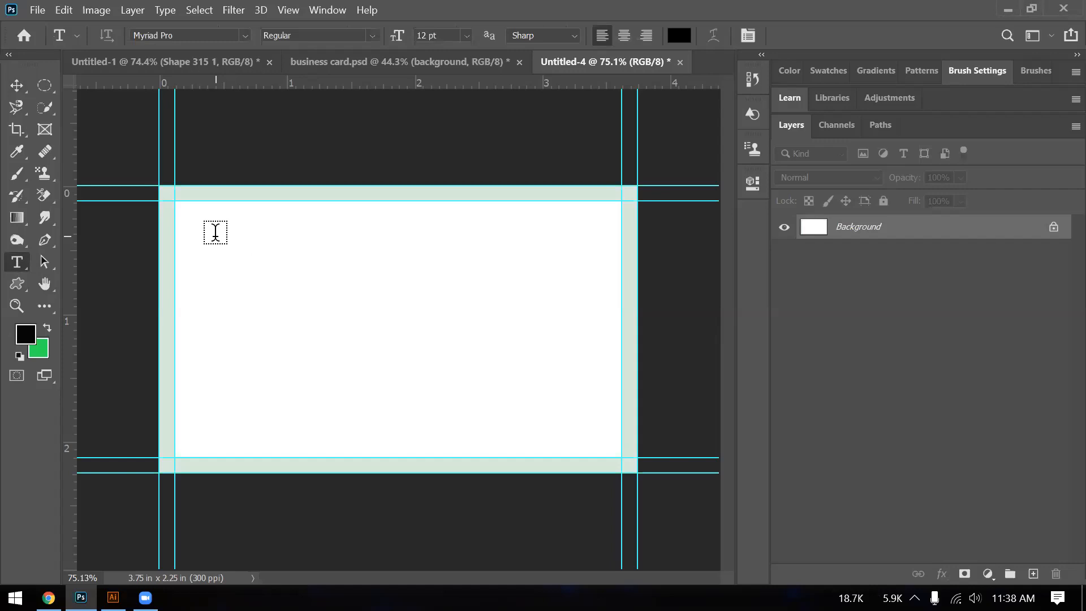
{"action": "left_click", "coordinate": [215, 231]}
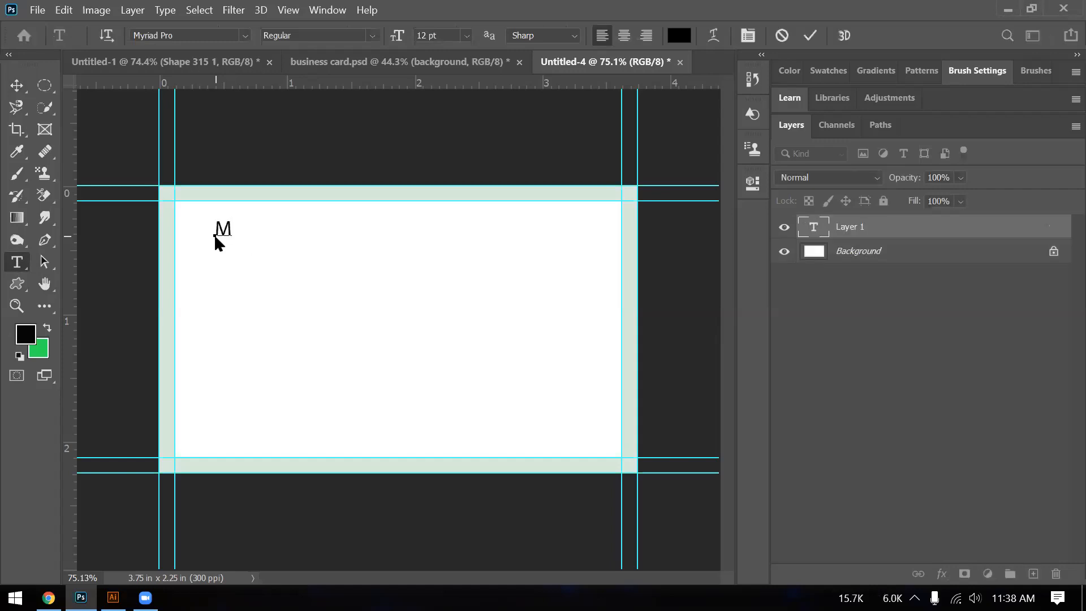
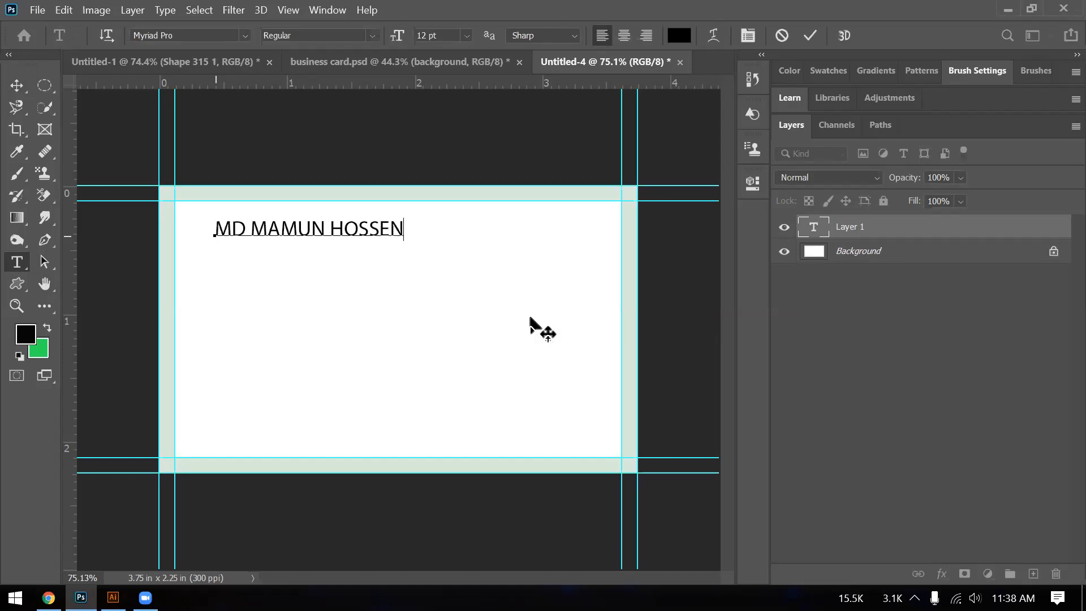
{"action": "left_click", "coordinate": [16, 85]}
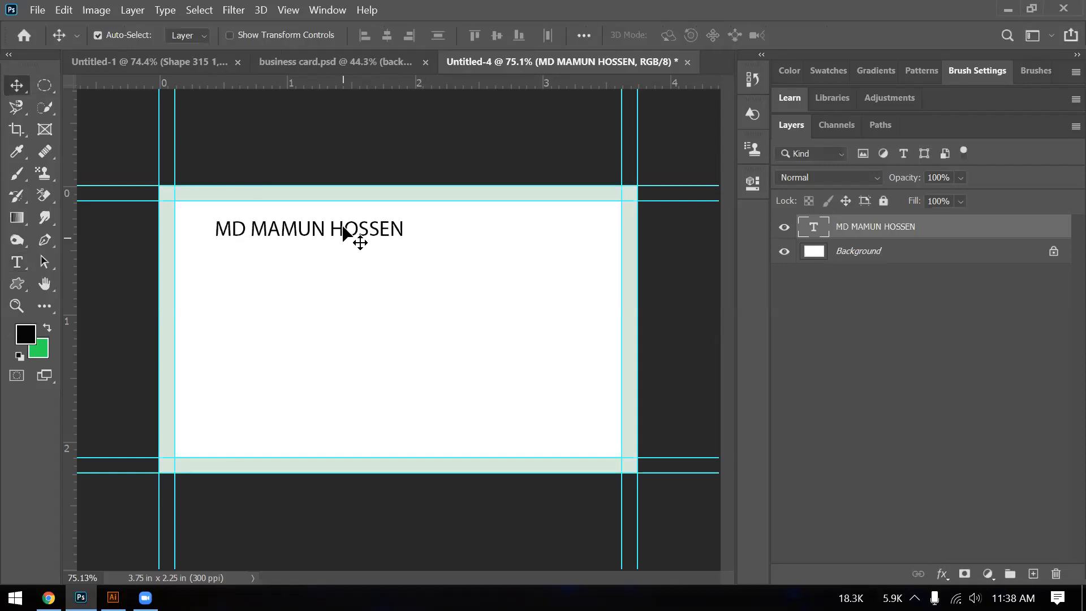
{"action": "double_click", "coordinate": [283, 237]}
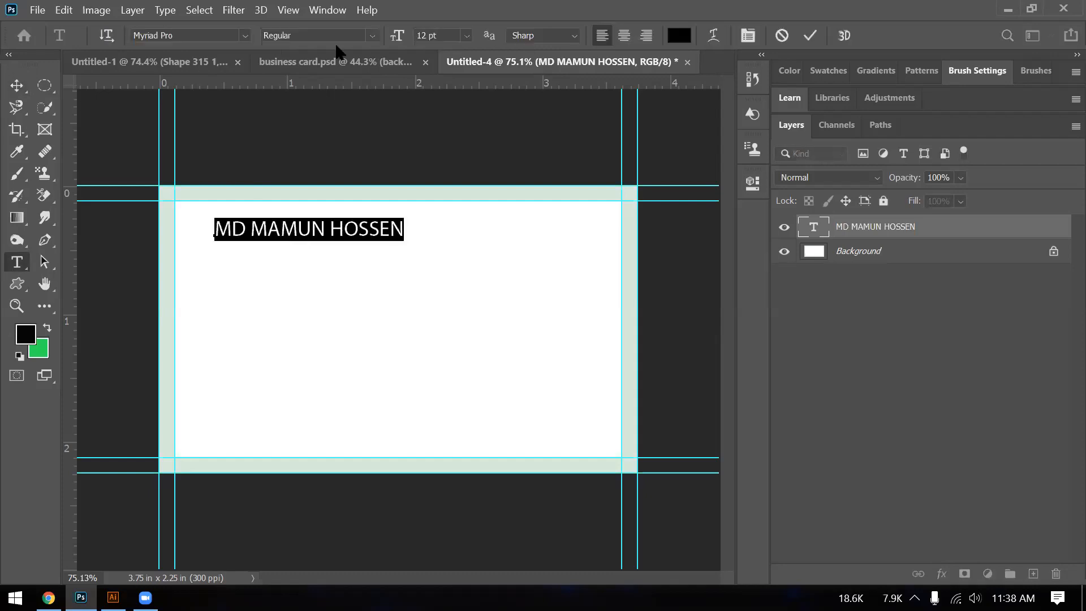
- Set the name text's font style to Bold, then its font family to Nexa Slab Regular FREE
{"action": "left_click", "coordinate": [357, 35]}
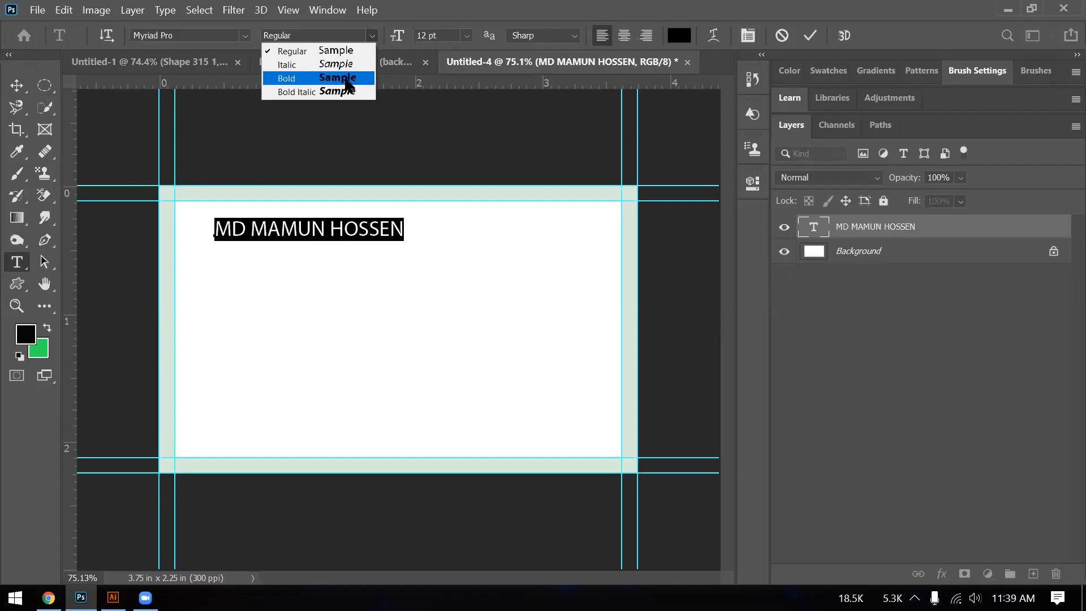
{"action": "left_click", "coordinate": [347, 80]}
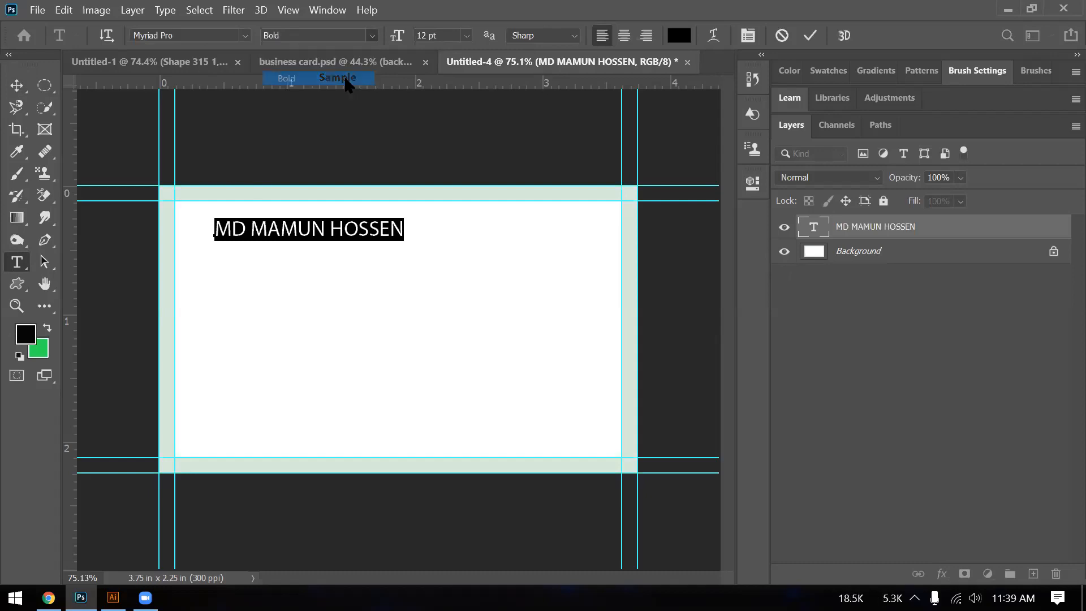
{"action": "left_click", "coordinate": [246, 35]}
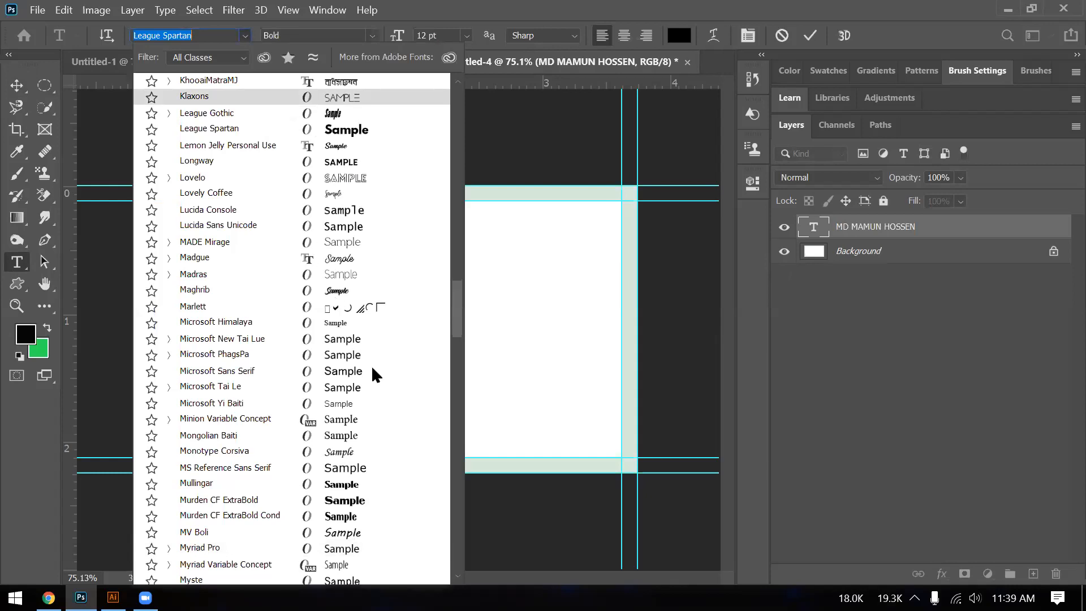
{"action": "scroll", "coordinate": [371, 369], "scroll_direction": "down", "scroll_amount": 2}
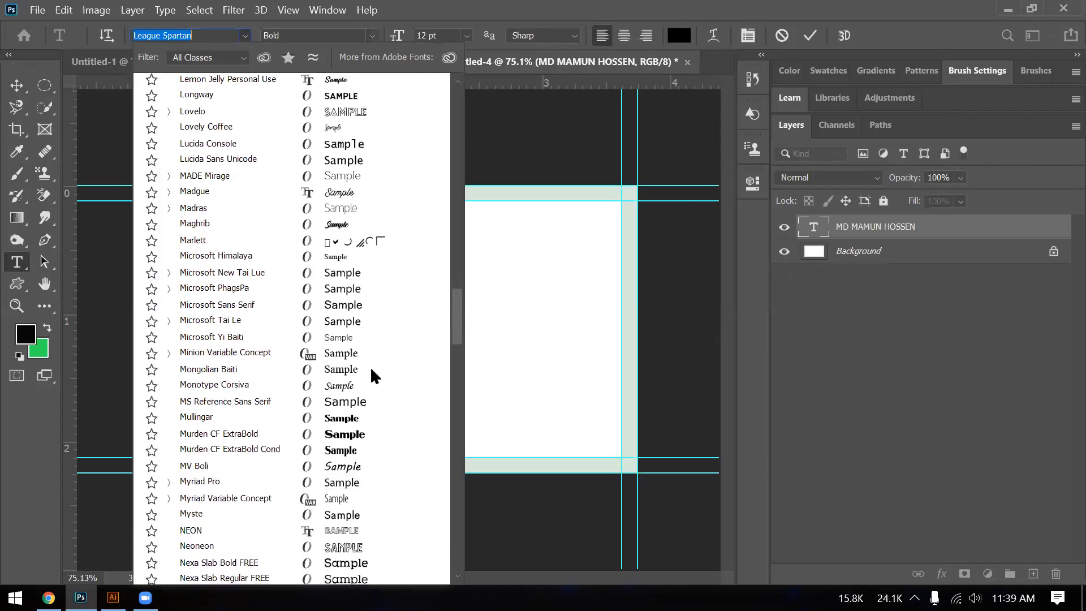
{"action": "scroll", "coordinate": [372, 376], "scroll_direction": "down", "scroll_amount": 5}
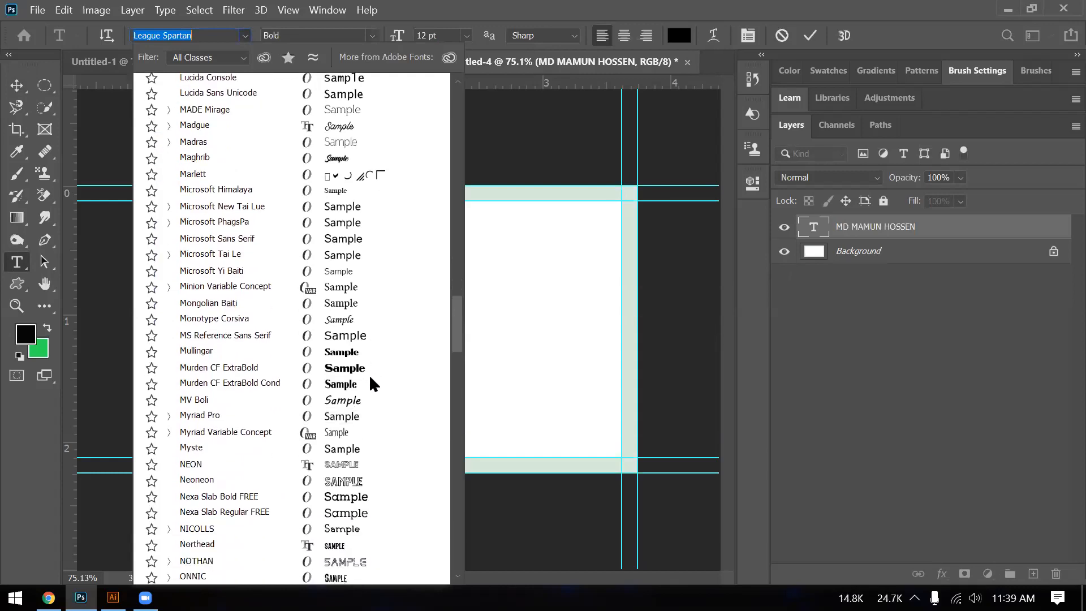
{"action": "scroll", "coordinate": [370, 378], "scroll_direction": "down", "scroll_amount": 4}
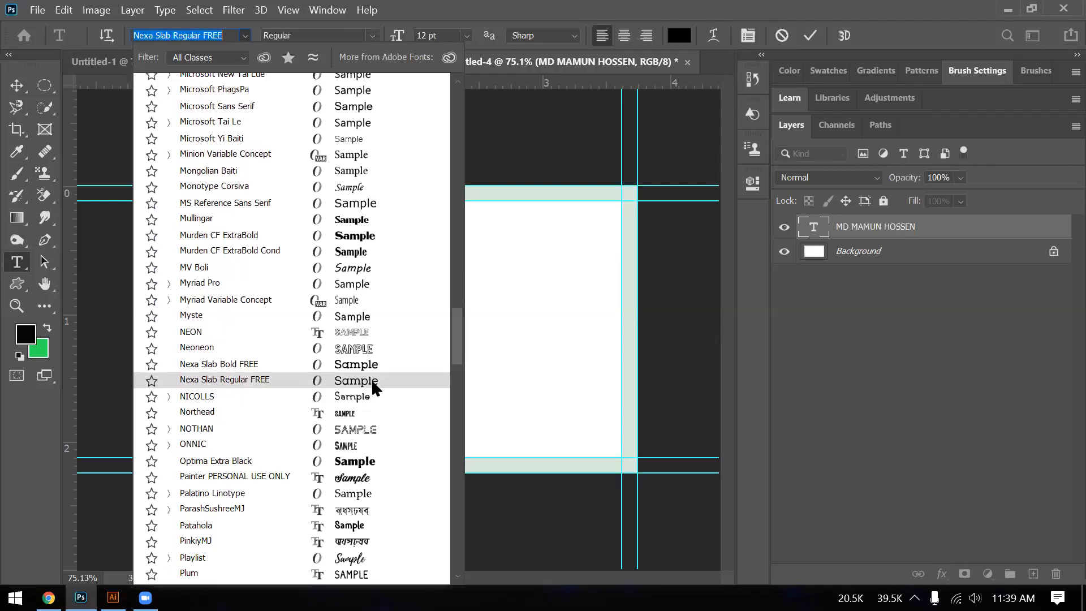
{"action": "left_click", "coordinate": [371, 379]}
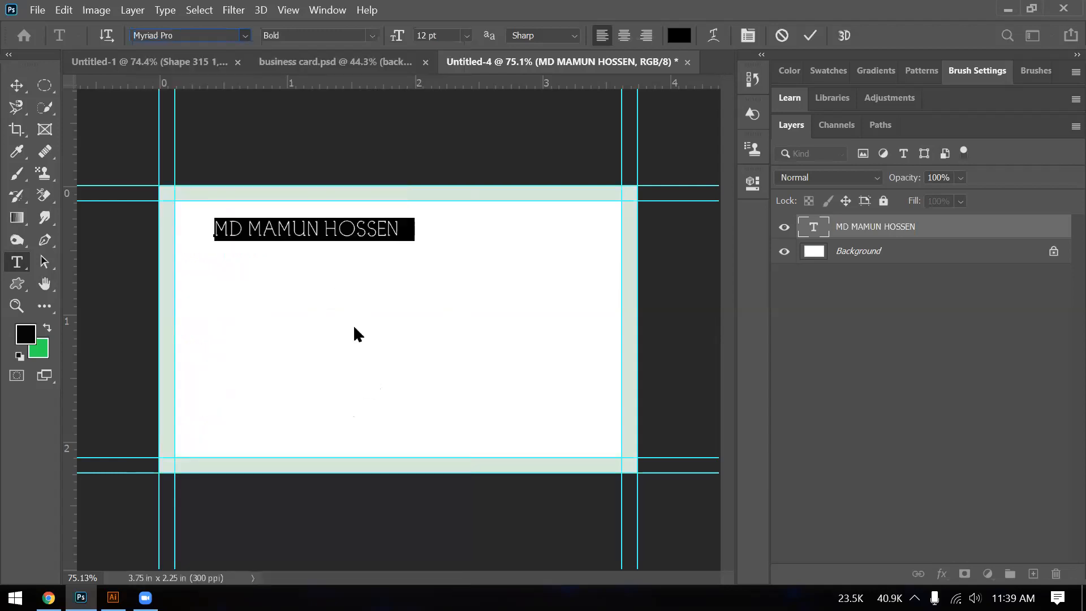
{"action": "left_click", "coordinate": [243, 36]}
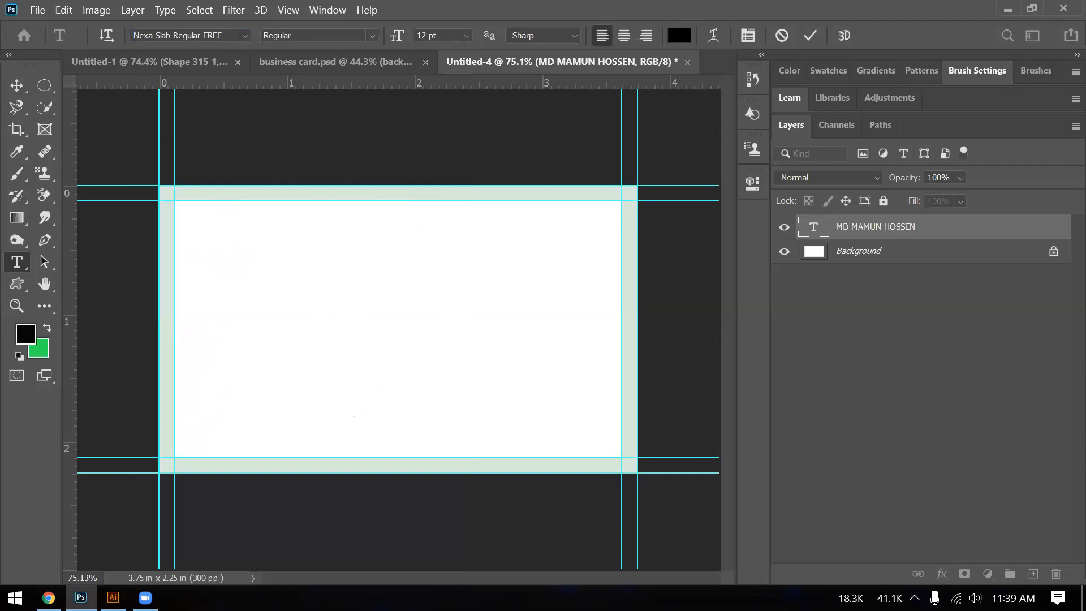
- Open Task Manager from the taskbar to review running processes, then minimize it
{"action": "right_click", "coordinate": [320, 598]}
{"action": "left_click", "coordinate": [352, 524]}
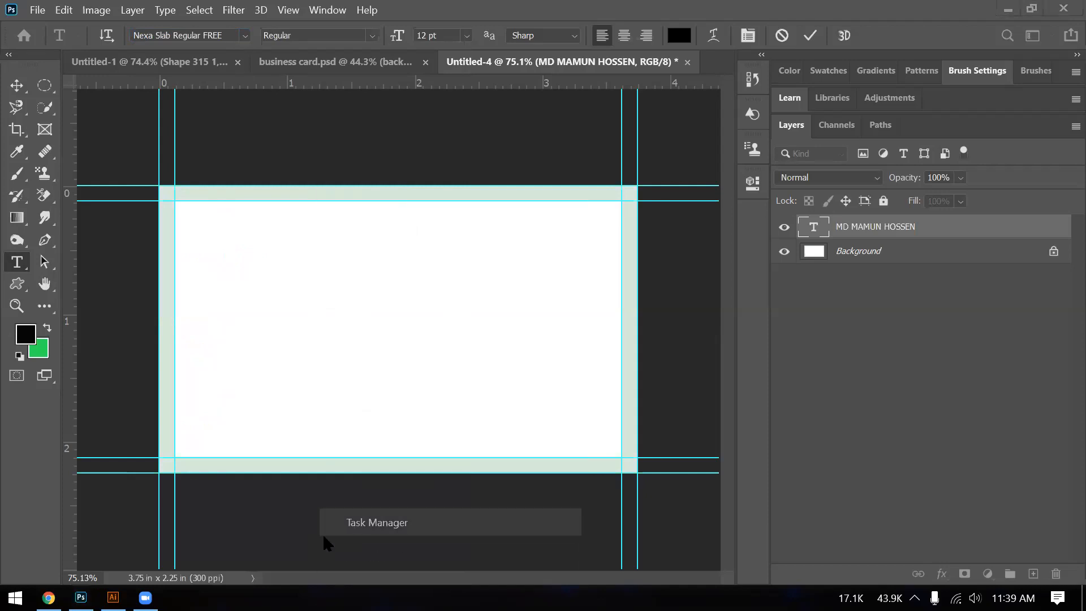
{"action": "left_click", "coordinate": [325, 533]}
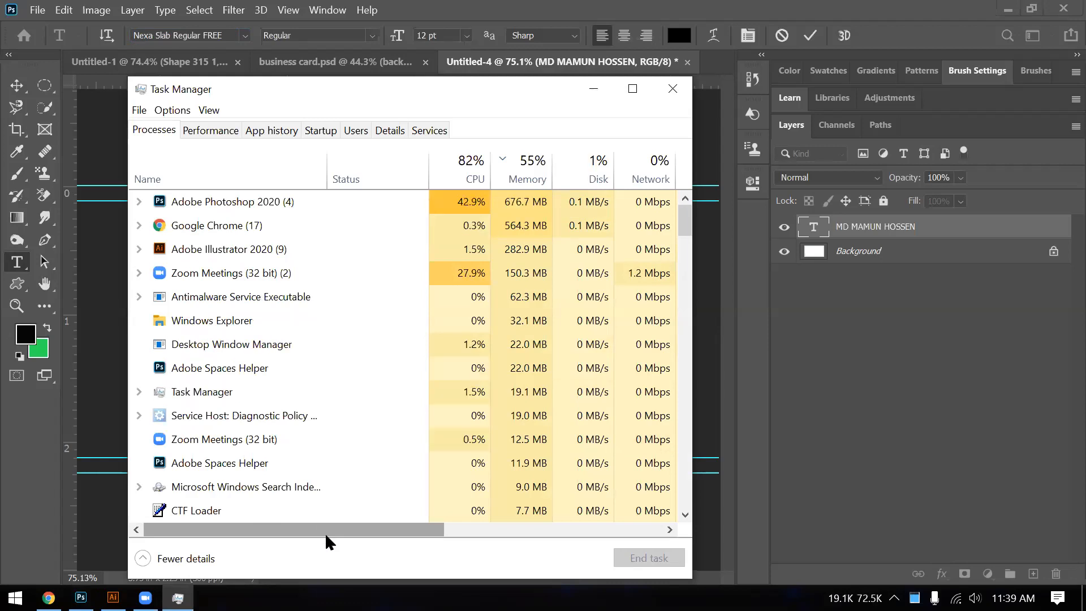
{"action": "left_click", "coordinate": [592, 90]}
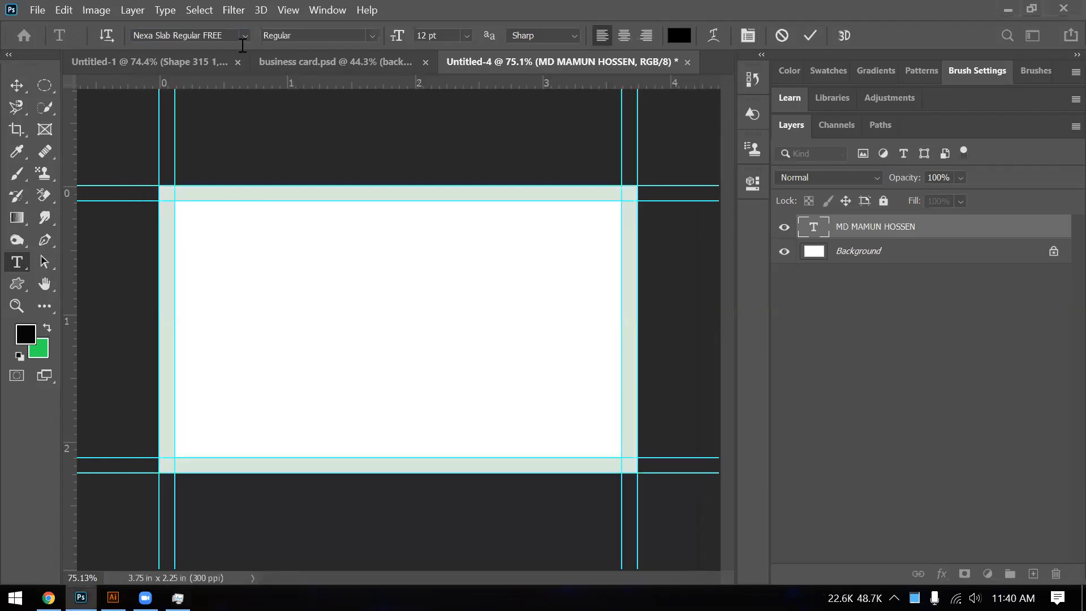
- Switch to the Move tool and show the name text's distances to the canvas edges
{"action": "key", "text": "v"}
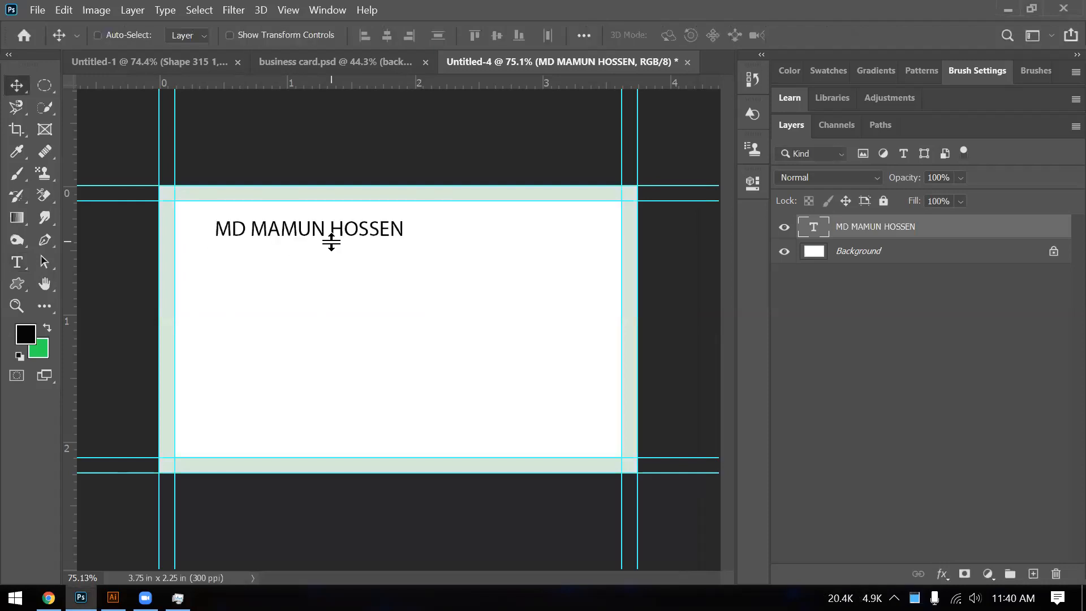
{"action": "key", "text": "ctrl+t"}
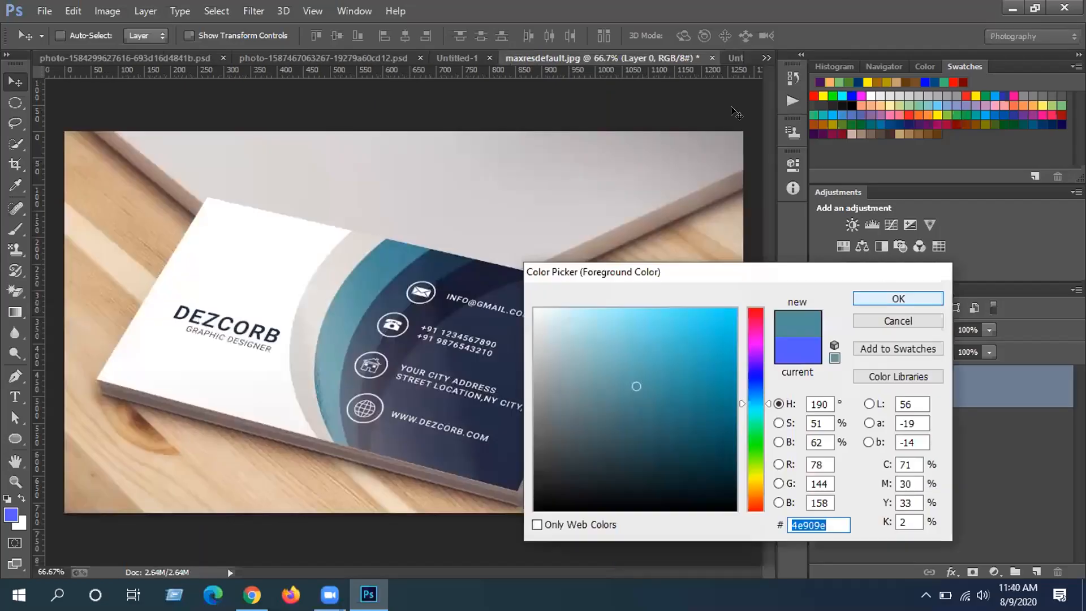
- Keep teal #4e909e and apply it as the fill of Ellipse 1 copy in Untitled-2
{"action": "key", "text": "Return"}
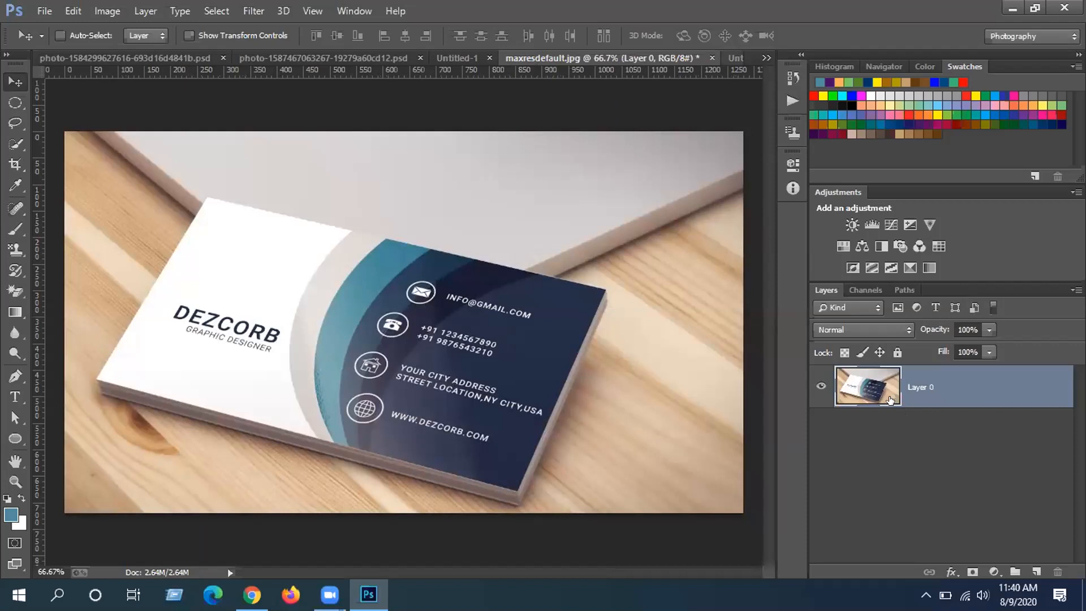
{"action": "key", "text": "ctrl+Tab"}
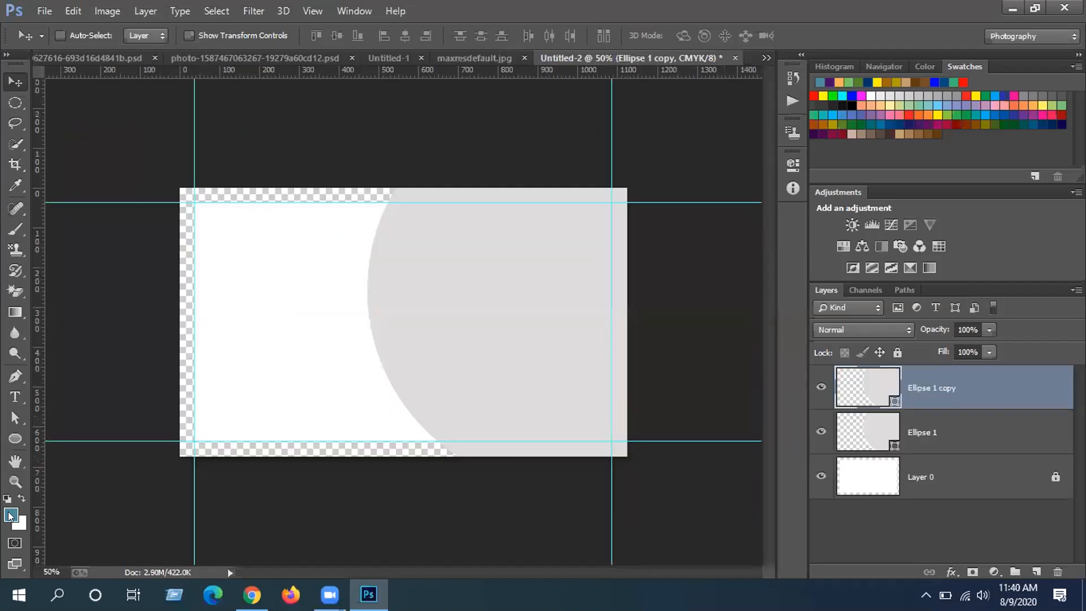
{"action": "double_click", "coordinate": [868, 388]}
{"action": "left_click", "coordinate": [11, 515]}
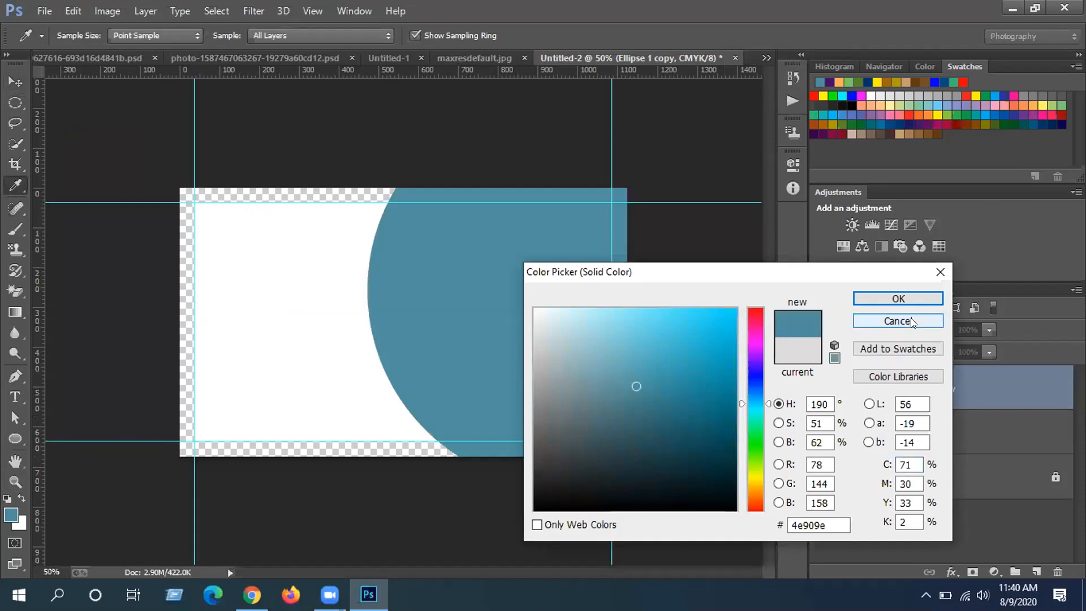
{"action": "left_click", "coordinate": [909, 303]}
- Offset the teal copy 42 px from the grey Ellipse 1 to show a curved band, then duplicate it
{"action": "key", "text": "v"}
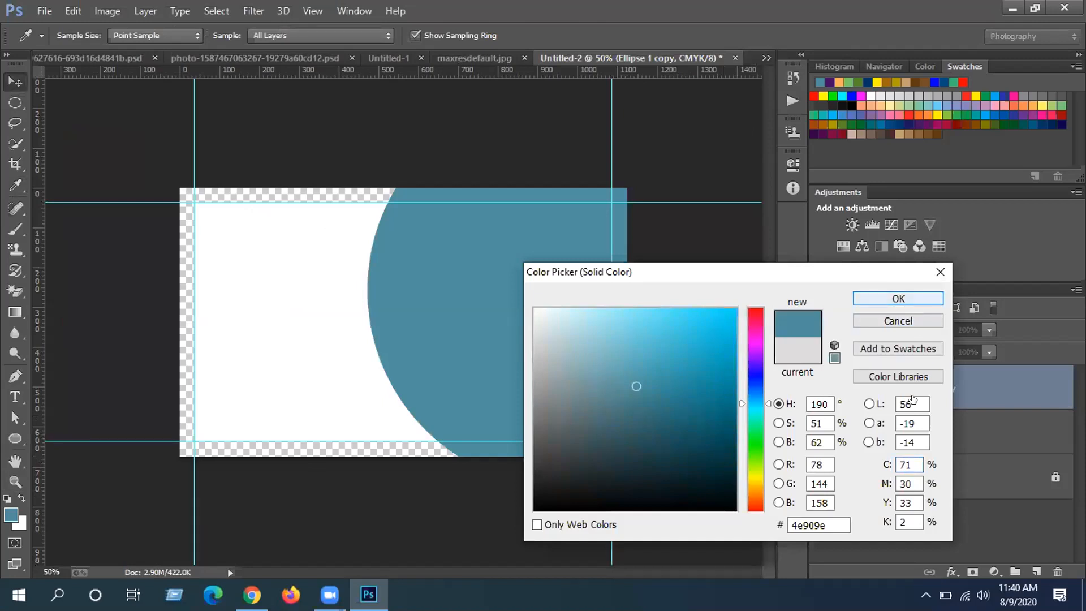
{"action": "left_click_drag", "start_coordinate": [509, 325], "coordinate": [555, 320]}
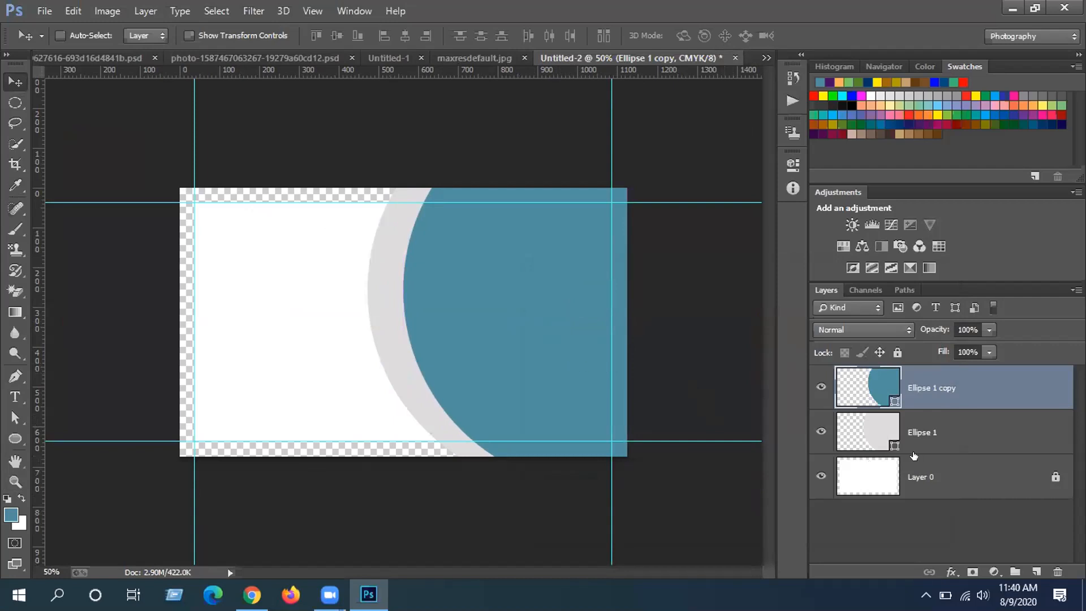
{"action": "left_click", "coordinate": [941, 432]}
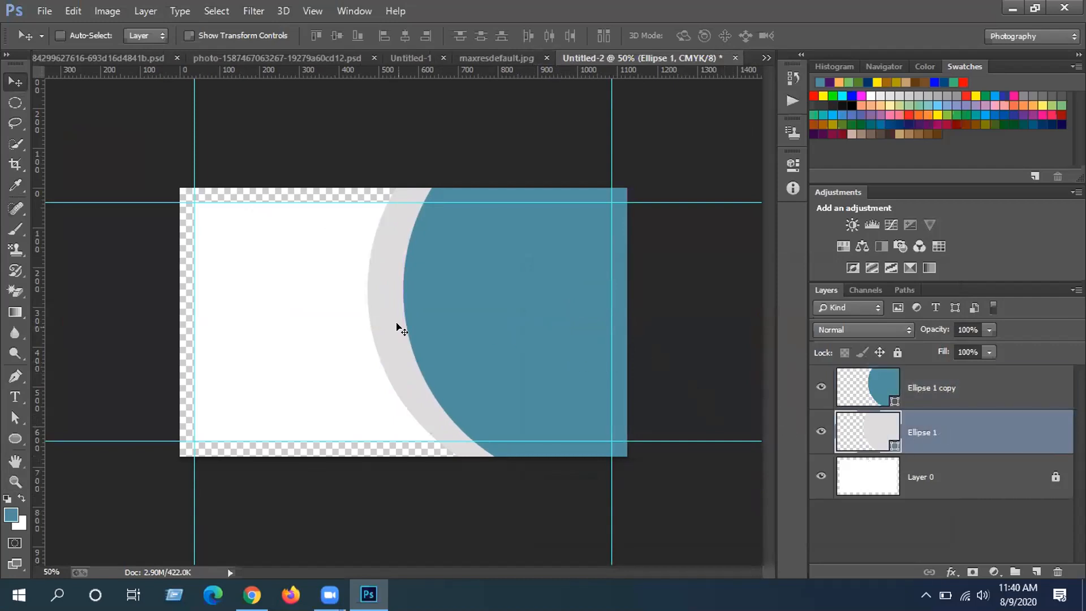
{"action": "left_click_drag", "start_coordinate": [387, 327], "coordinate": [377, 326]}
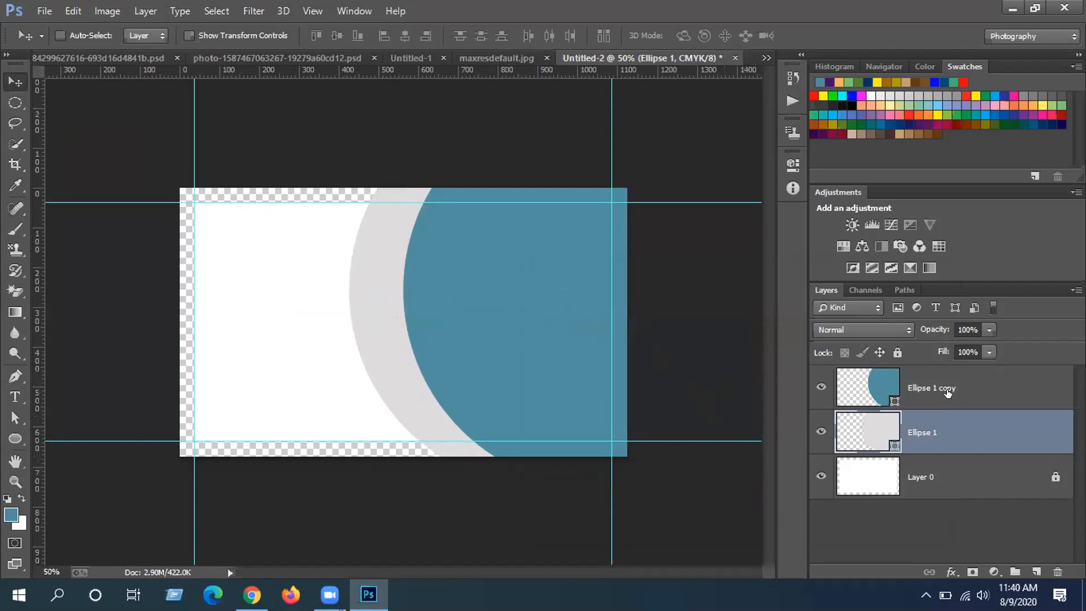
{"action": "left_click", "coordinate": [948, 392]}
{"action": "left_click_drag", "start_coordinate": [576, 349], "coordinate": [559, 347]}
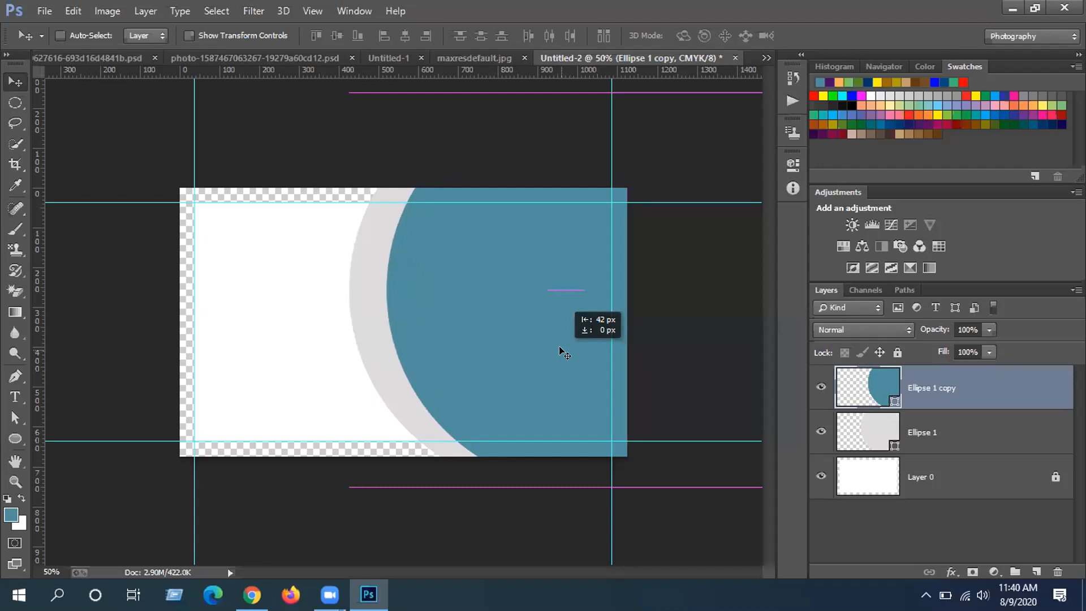
{"action": "left_click_drag", "start_coordinate": [564, 353], "coordinate": [564, 353]}
{"action": "left_click_drag", "start_coordinate": [1023, 406], "coordinate": [1030, 568]}
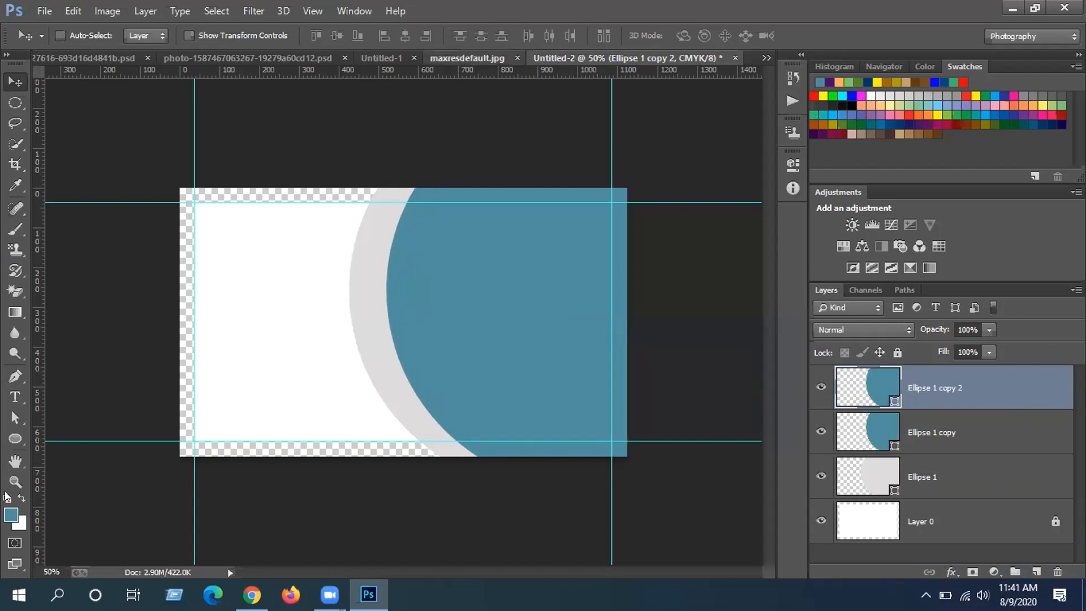
- Sample navy from the reference mockup and set it as the top ellipse's colour
{"action": "key", "text": "ctrl+shift+Tab"}
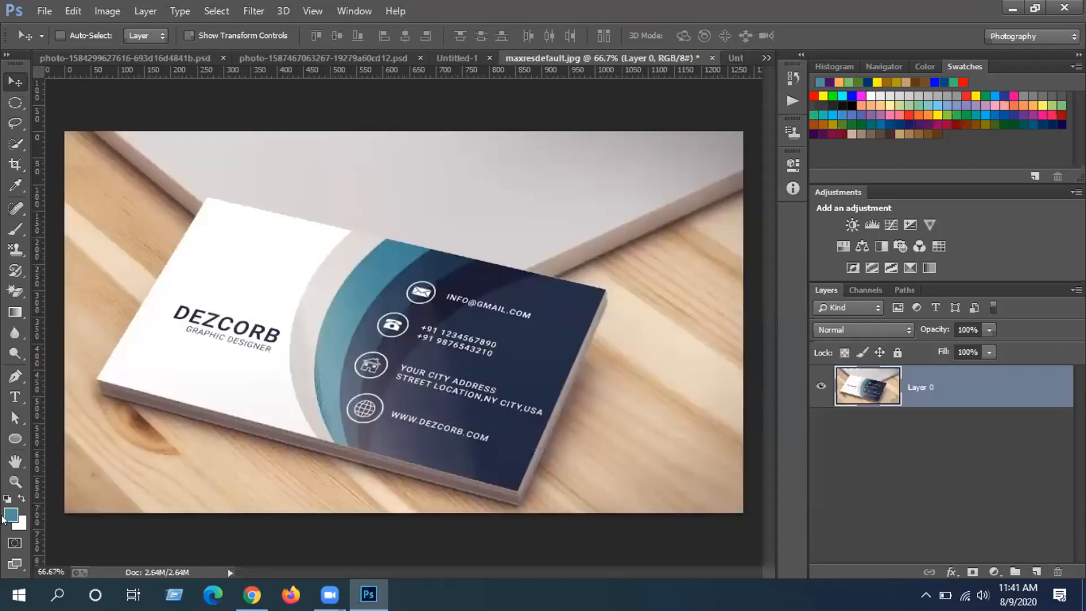
{"action": "key", "text": "i"}
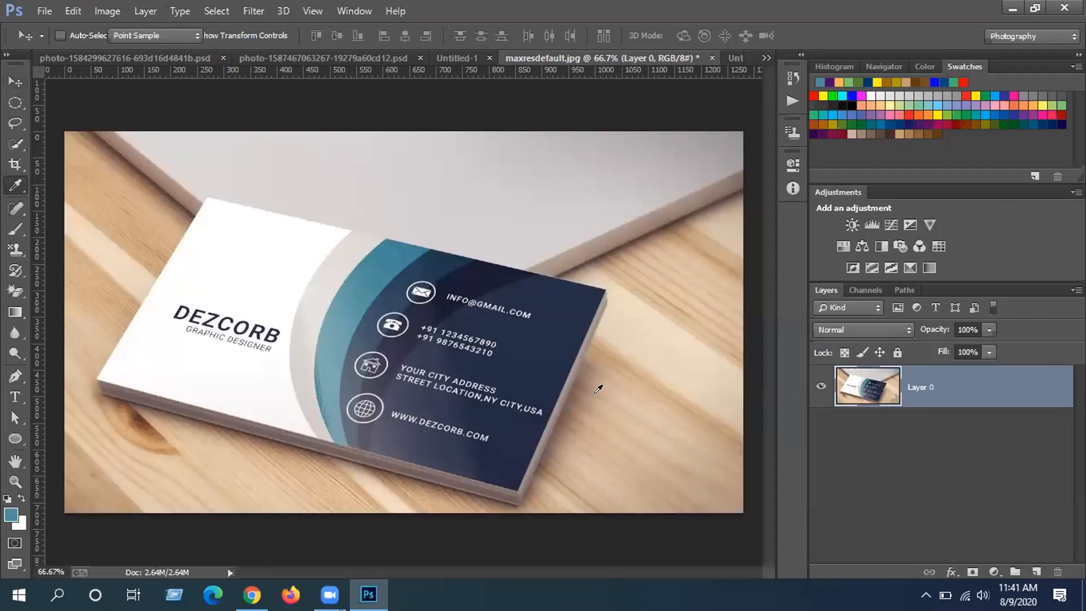
{"action": "left_click", "coordinate": [421, 273]}
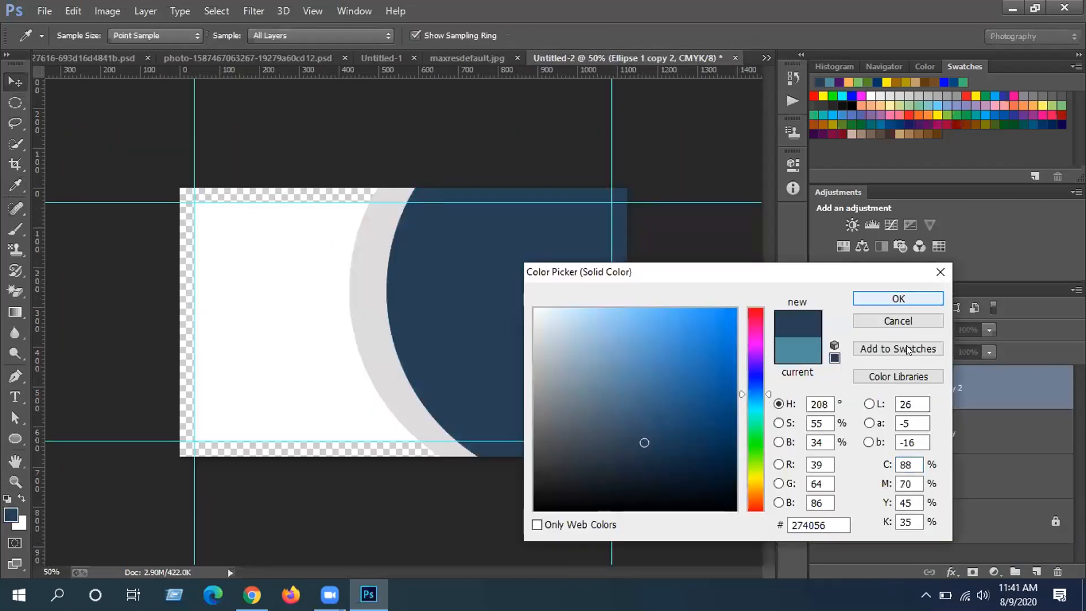
{"action": "key", "text": "Return"}
- Shift the navy ellipse right to reveal a teal band, duplicate it, and sample another reference colour
{"action": "left_click_drag", "start_coordinate": [544, 336], "coordinate": [587, 328]}
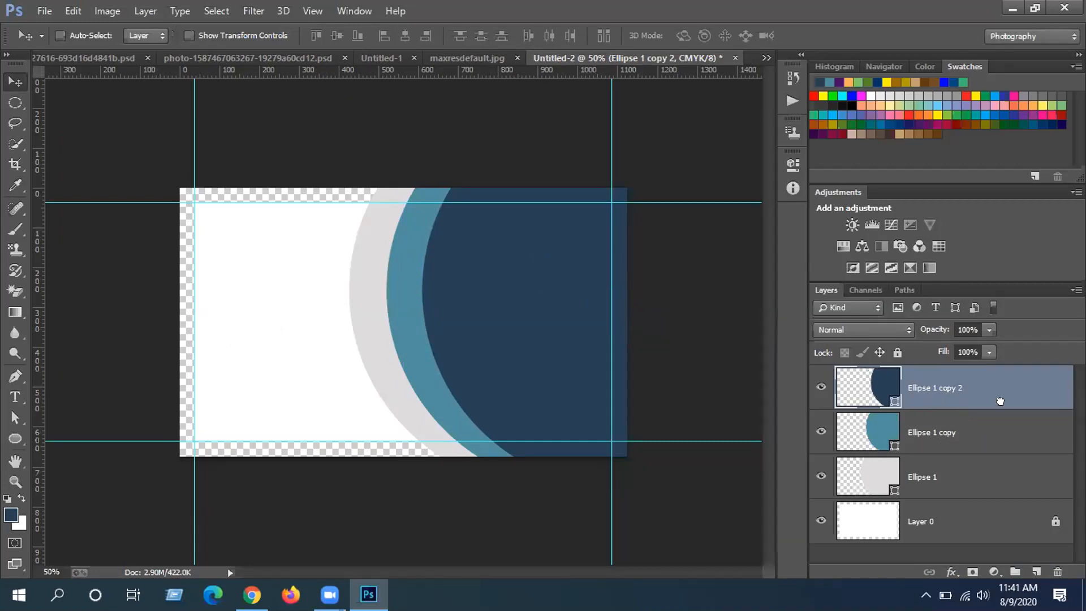
{"action": "left_click_drag", "start_coordinate": [1036, 555], "coordinate": [1036, 572]}
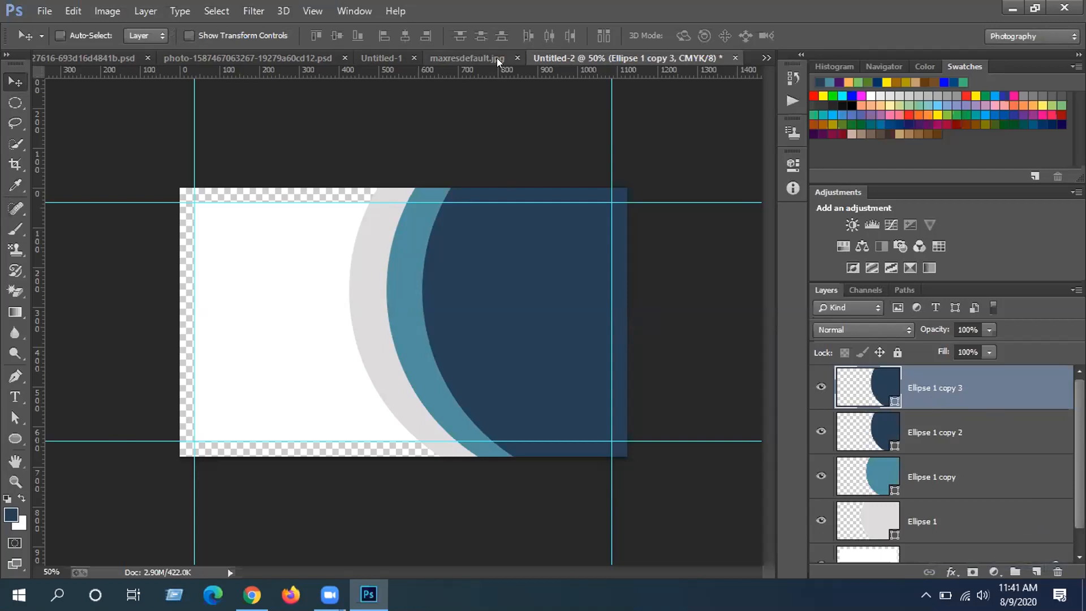
{"action": "left_click", "coordinate": [11, 514]}
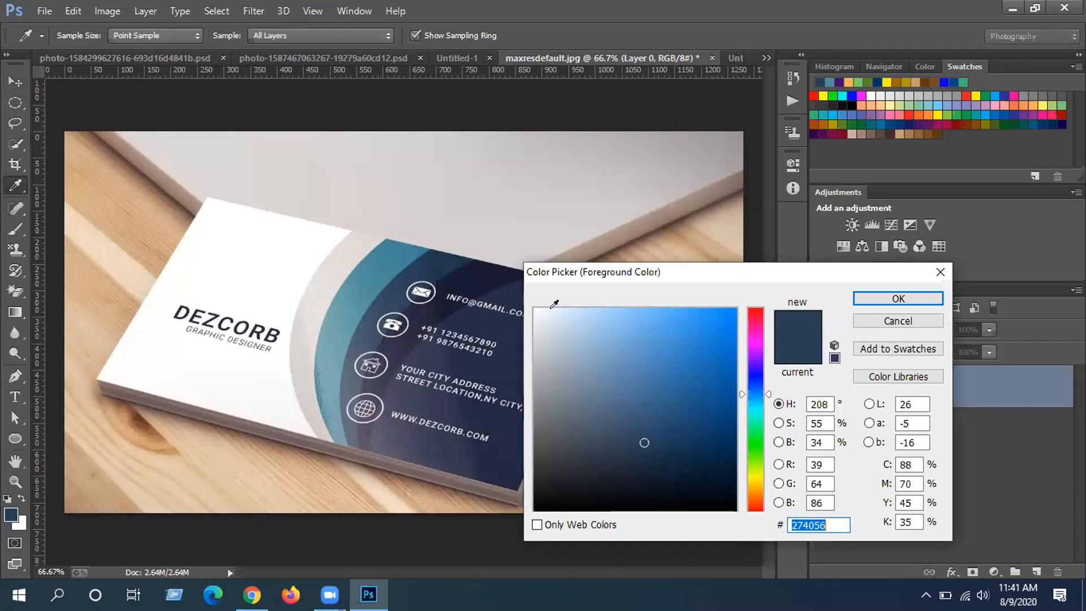
{"action": "left_click", "coordinate": [439, 302]}
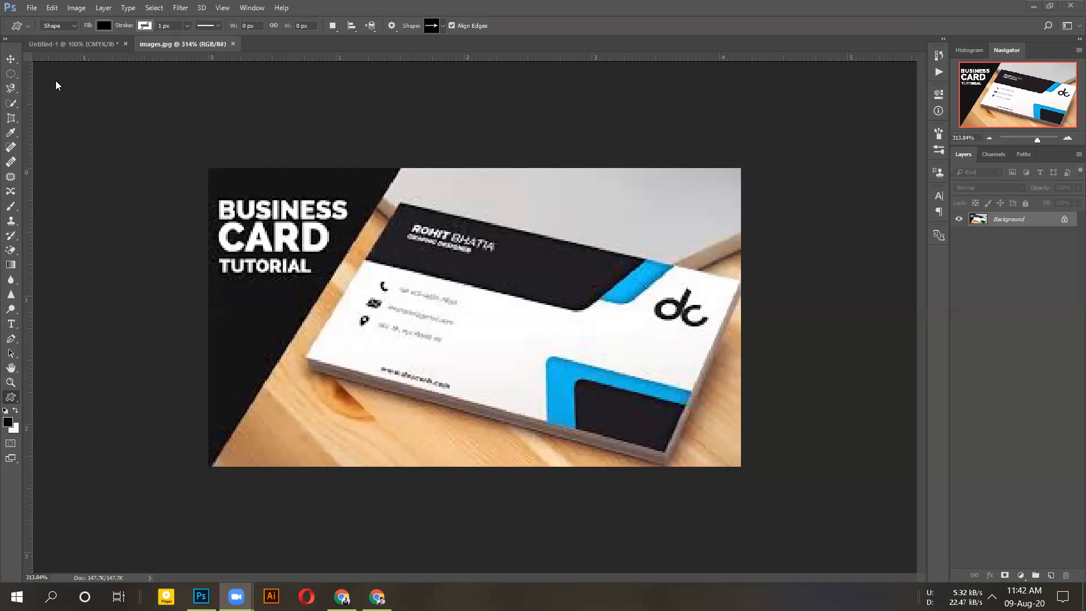
- Switch to the blank Untitled-1 card and select the Pen tool from its toolbar flyout
{"action": "left_click", "coordinate": [74, 44]}
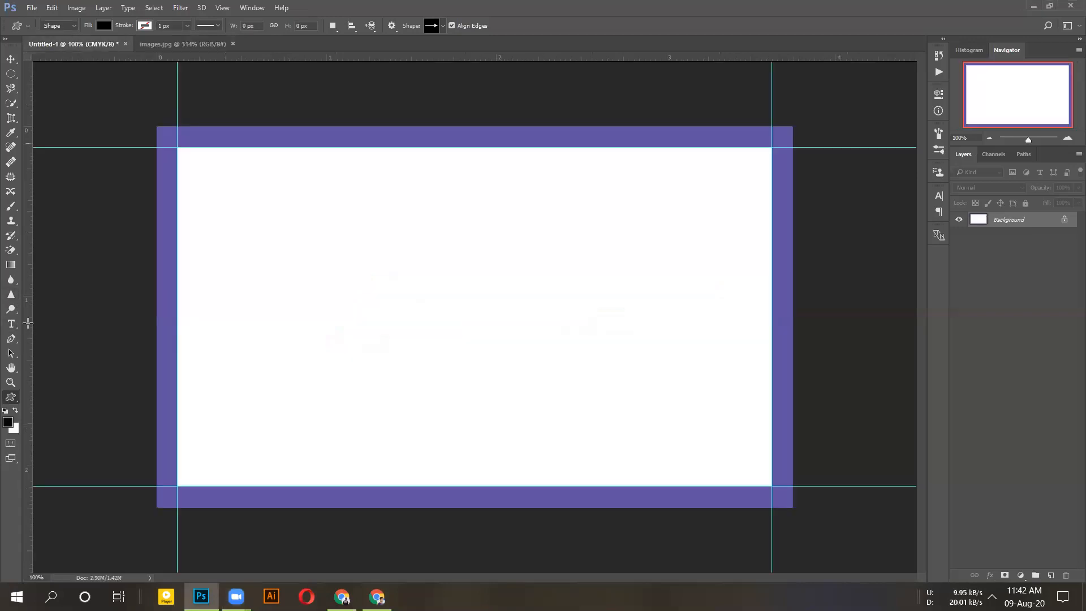
{"action": "left_click", "coordinate": [15, 343]}
{"action": "right_click", "coordinate": [15, 343]}
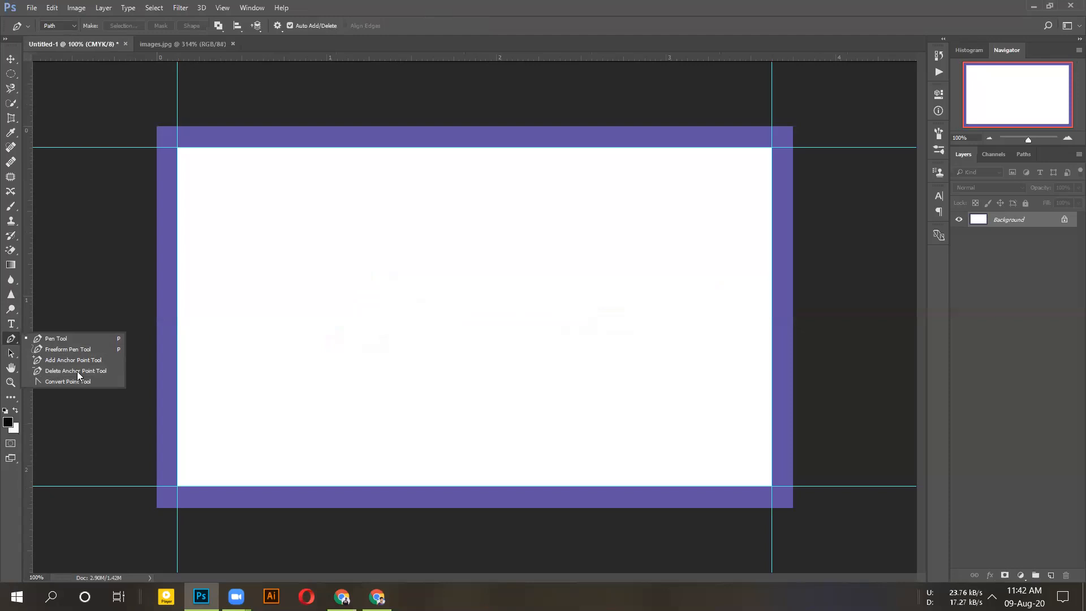
{"action": "left_click", "coordinate": [6, 396]}
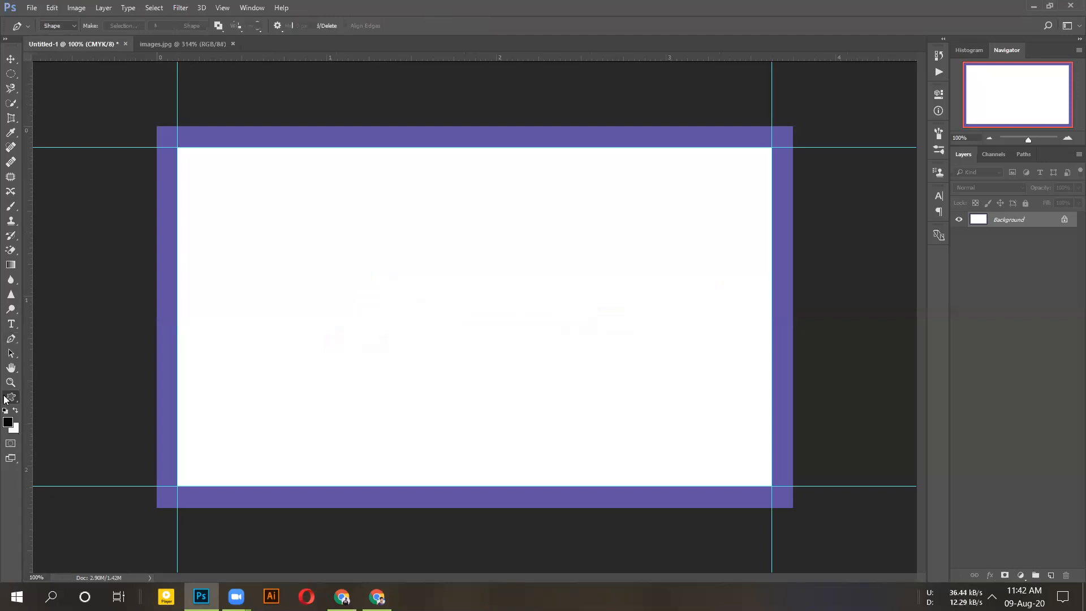
{"action": "left_click", "coordinate": [17, 405]}
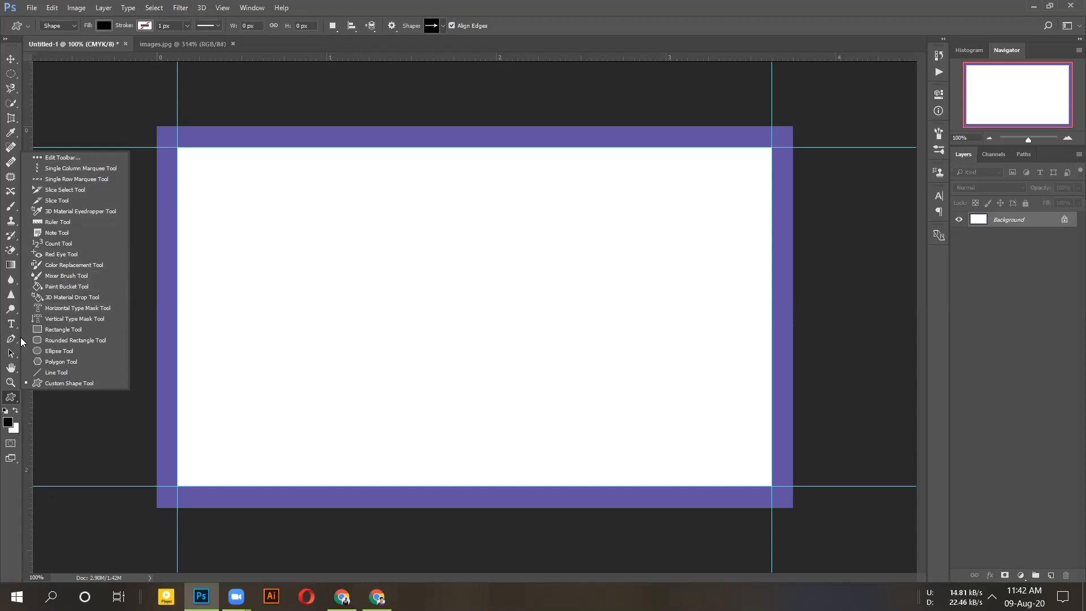
{"action": "left_click", "coordinate": [20, 343]}
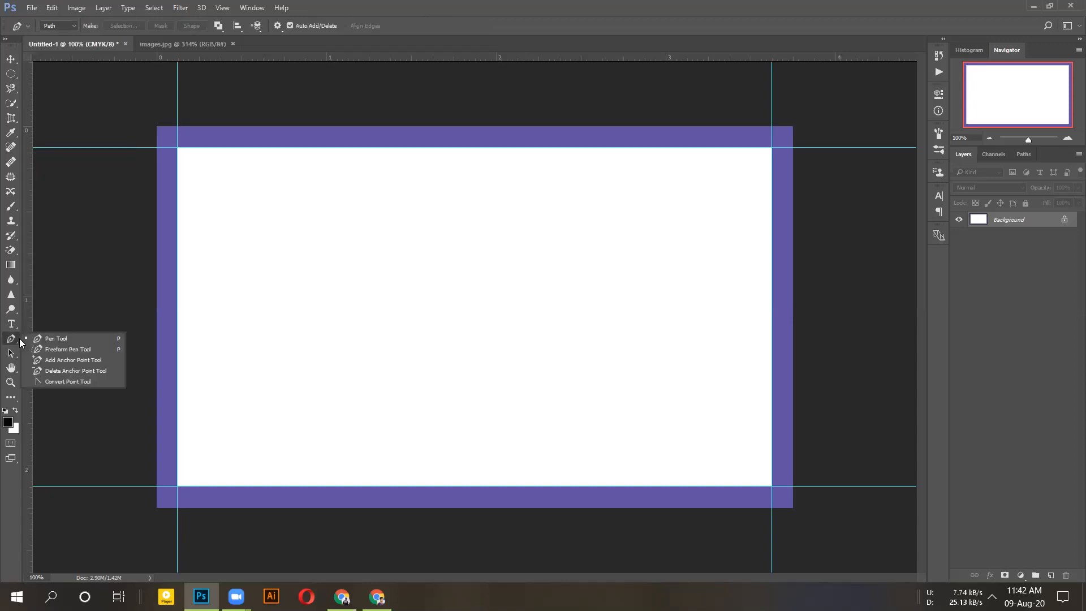
- Check the Image > Mode options and open the Pen tool's drawing-mode list
{"action": "left_click", "coordinate": [77, 8]}
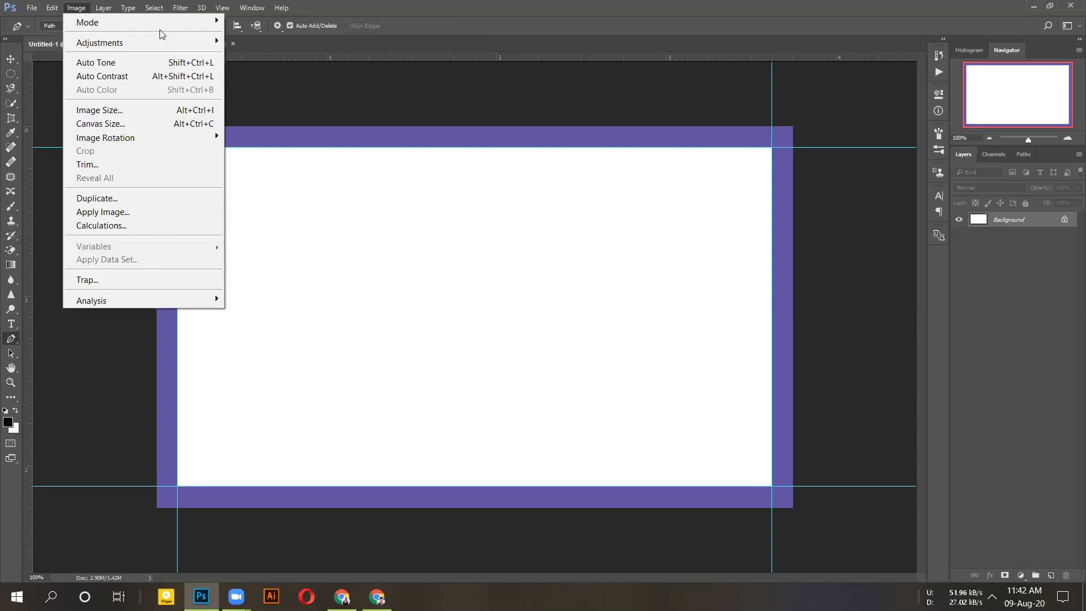
{"action": "mouse_move", "coordinate": [161, 23]}
{"action": "right_click", "coordinate": [13, 339]}
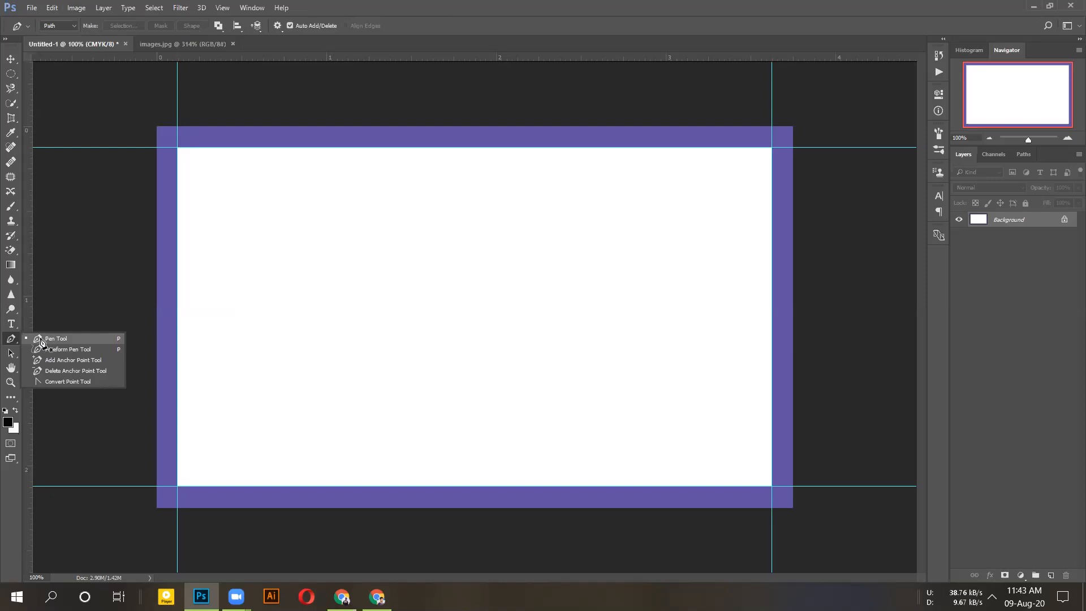
{"action": "left_click", "coordinate": [75, 7]}
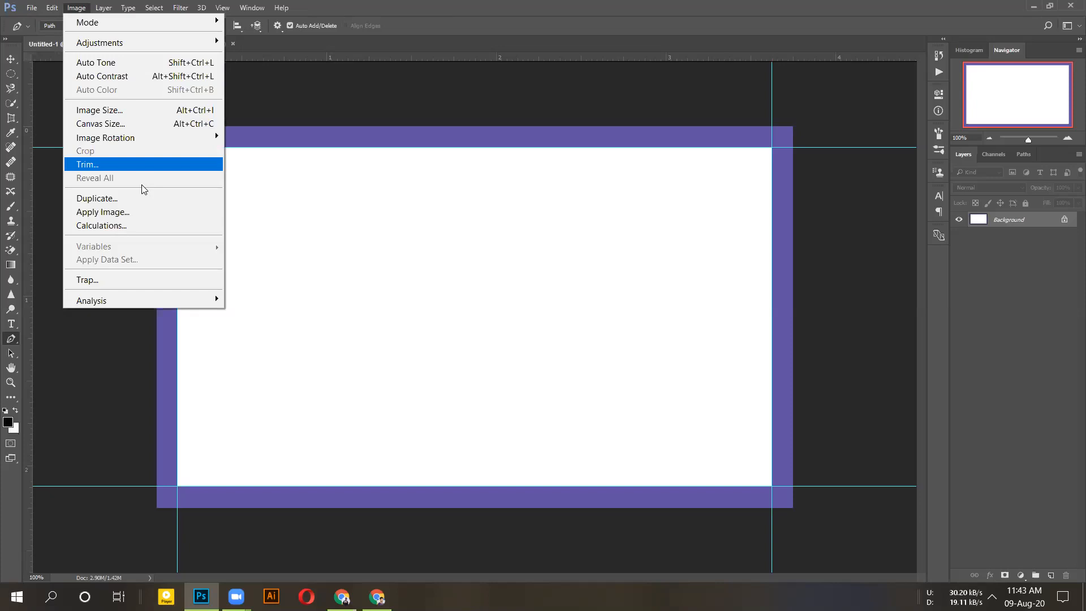
{"action": "right_click", "coordinate": [11, 338]}
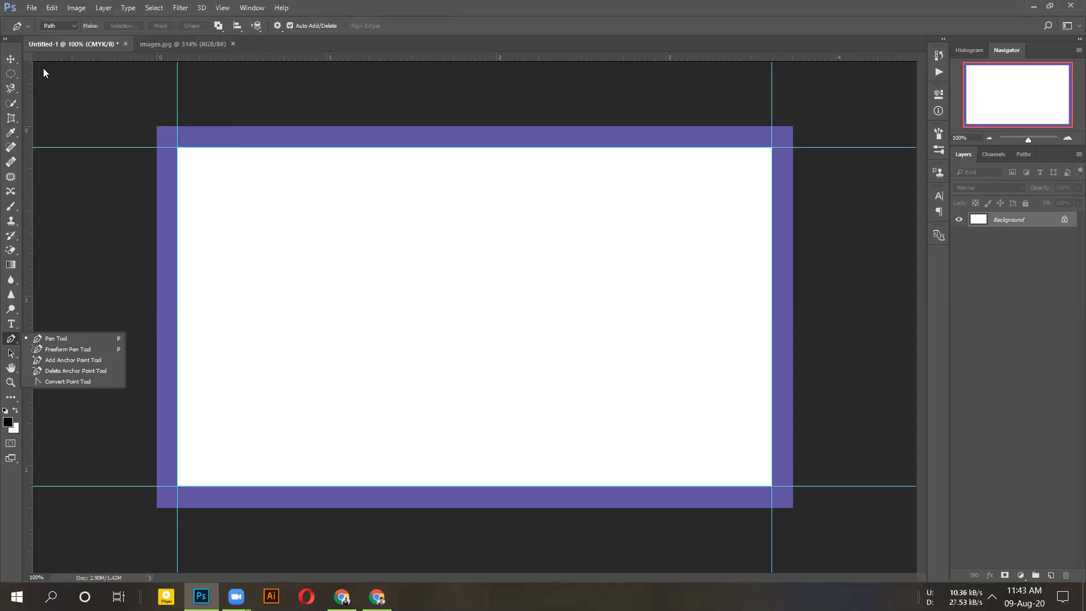
{"action": "left_click", "coordinate": [59, 26]}
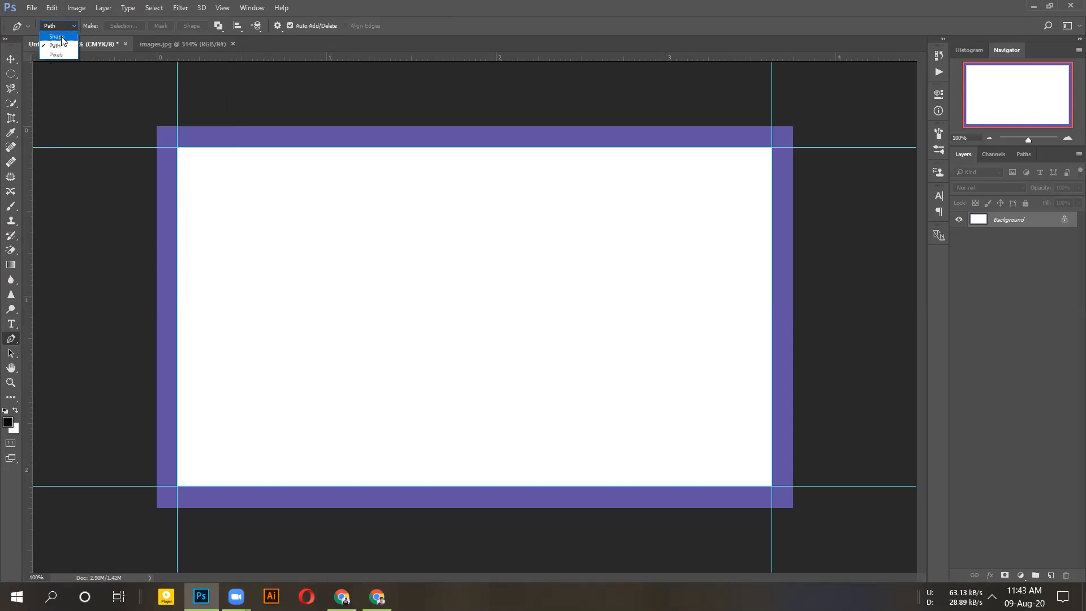
- Draw a filled pen shape over the card's top-left band with a rounded bottom-right corner
{"action": "left_click", "coordinate": [129, 33]}
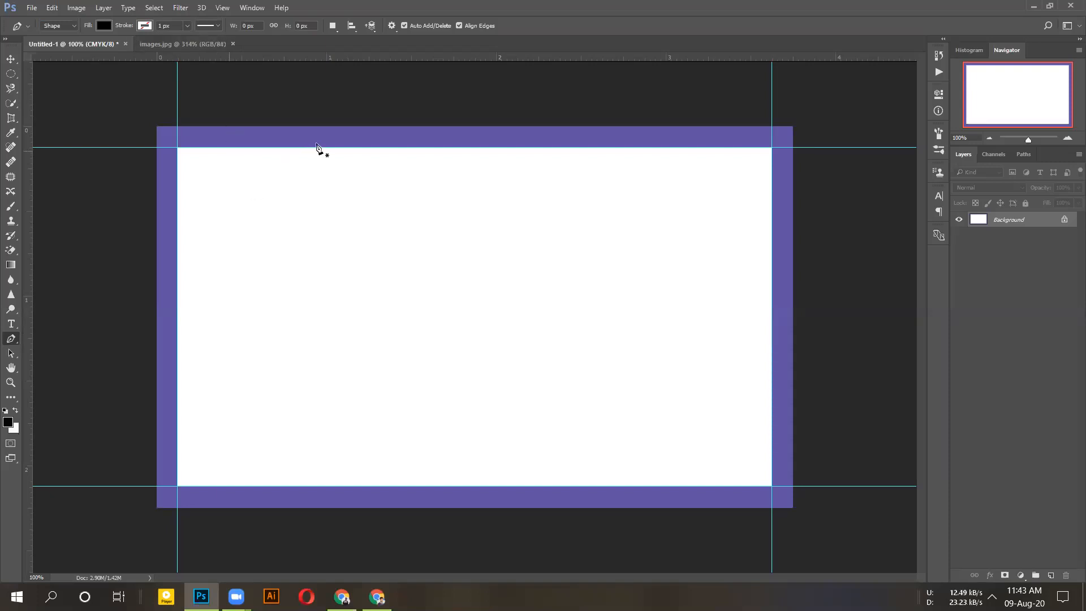
{"action": "left_click", "coordinate": [178, 148]}
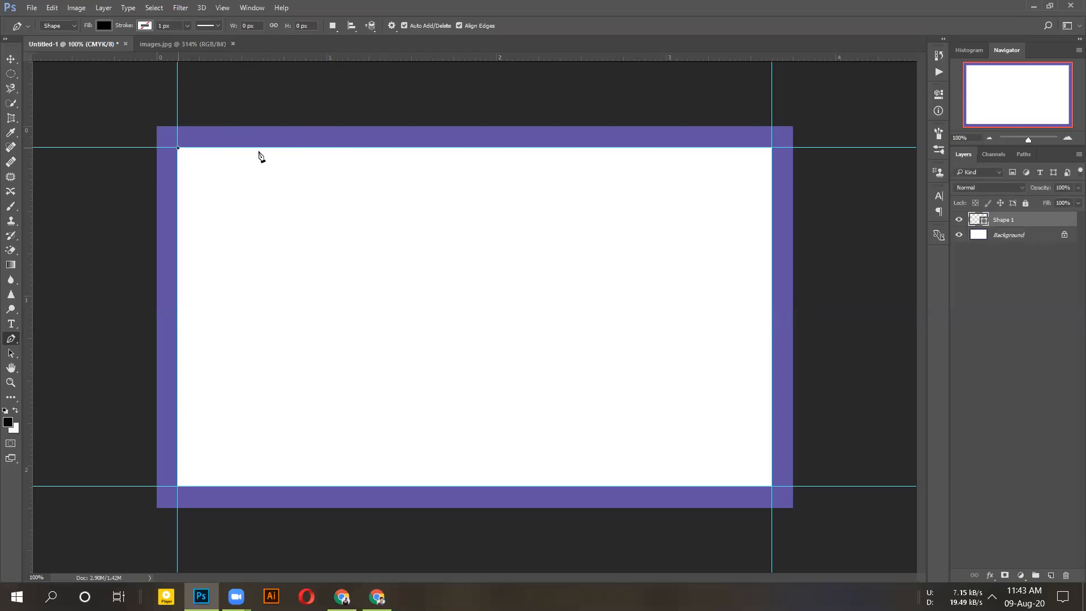
{"action": "left_click", "coordinate": [459, 148]}
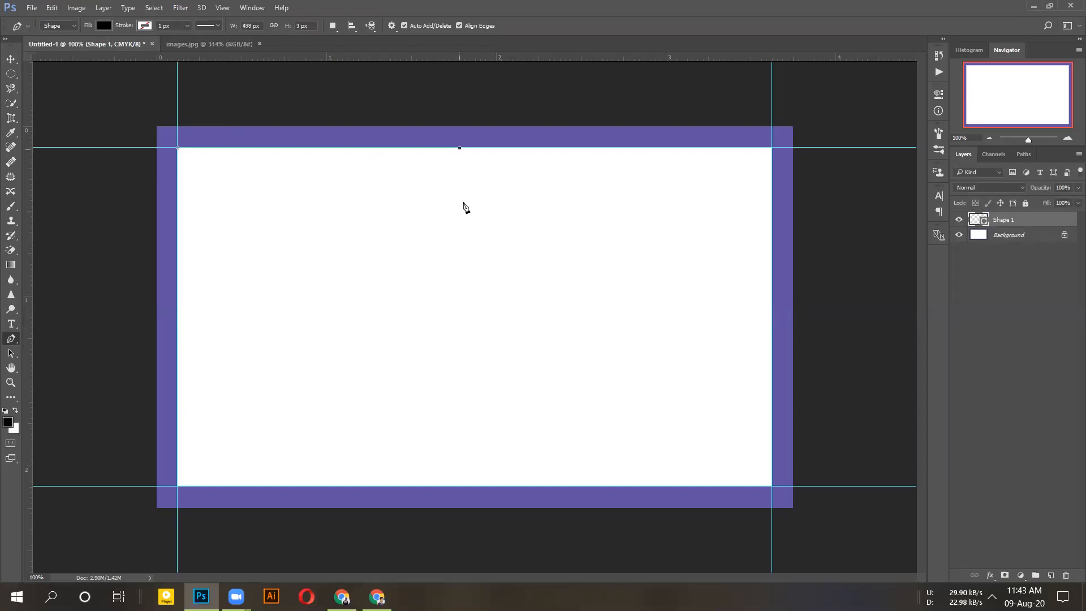
{"action": "left_click", "coordinate": [461, 257]}
{"action": "left_click_drag", "start_coordinate": [428, 283], "coordinate": [402, 286]}
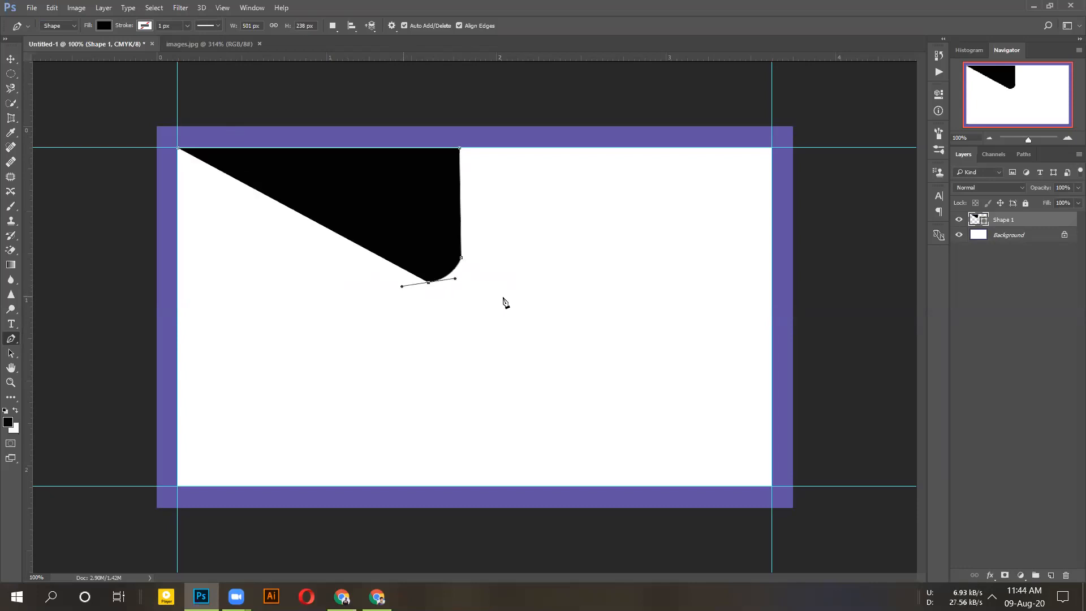
{"action": "left_click", "coordinate": [428, 282], "text": "alt"}
{"action": "left_click", "coordinate": [178, 287]}
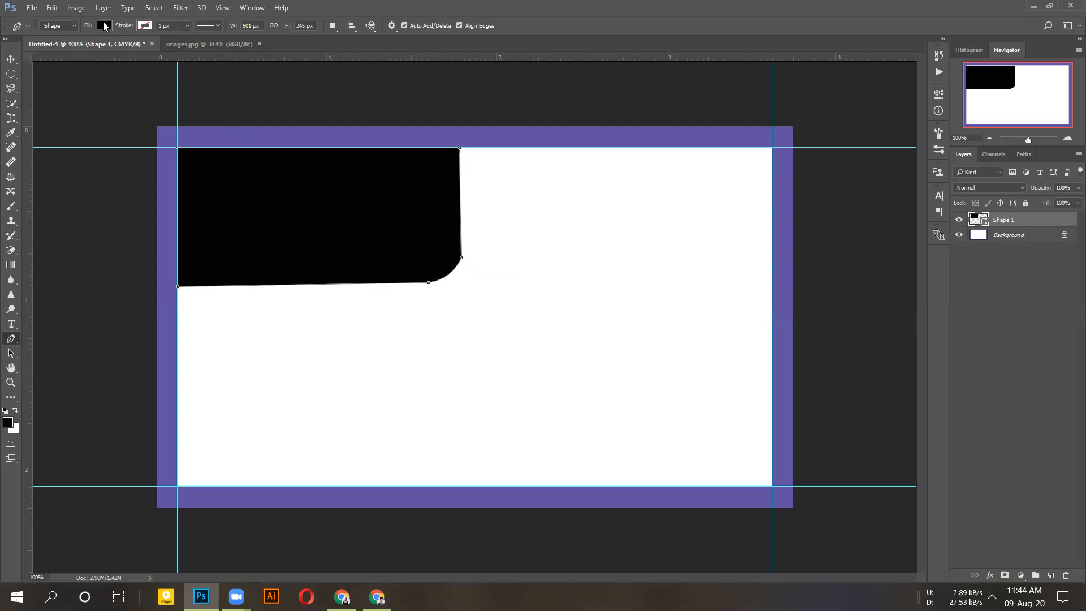
- Fill the band blue, then after comparing with the reference, change its fill to black
{"action": "left_click", "coordinate": [103, 26]}
{"action": "left_click", "coordinate": [92, 109]}
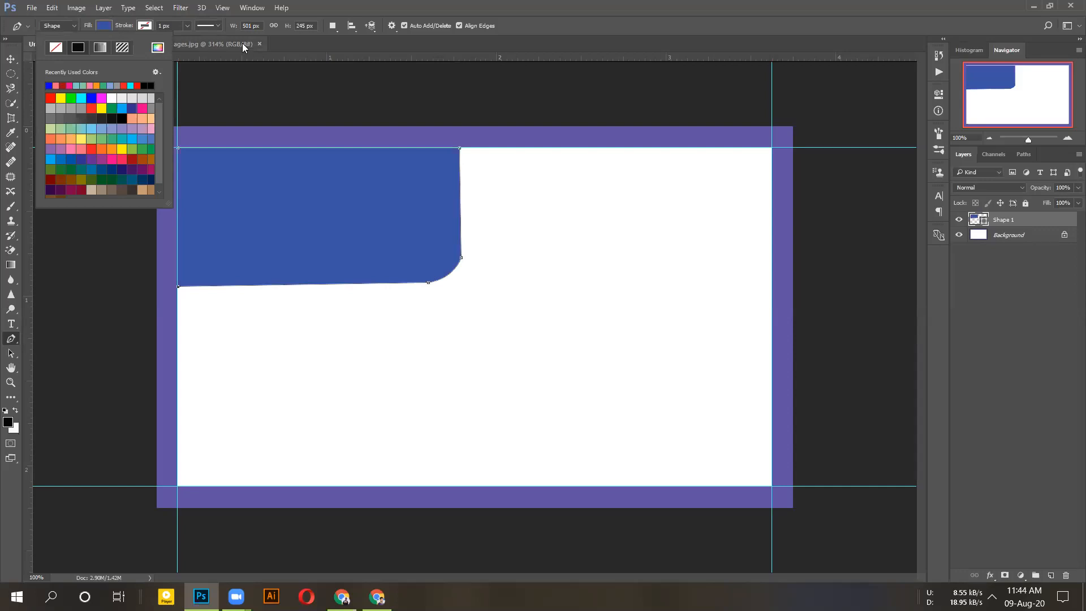
{"action": "key", "text": "Return"}
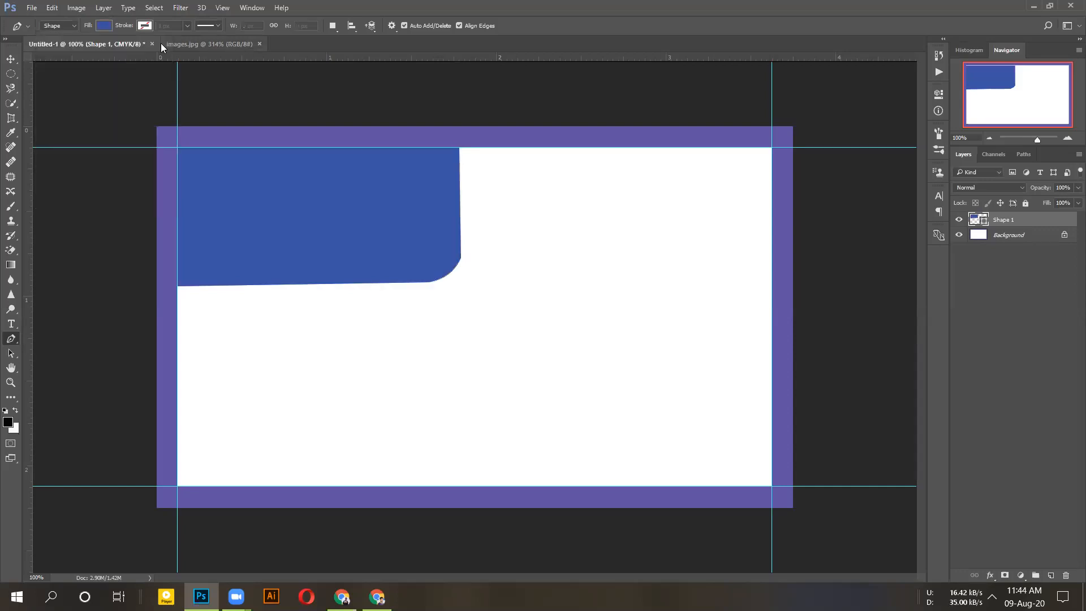
{"action": "left_click", "coordinate": [170, 43]}
{"action": "left_click", "coordinate": [85, 43]}
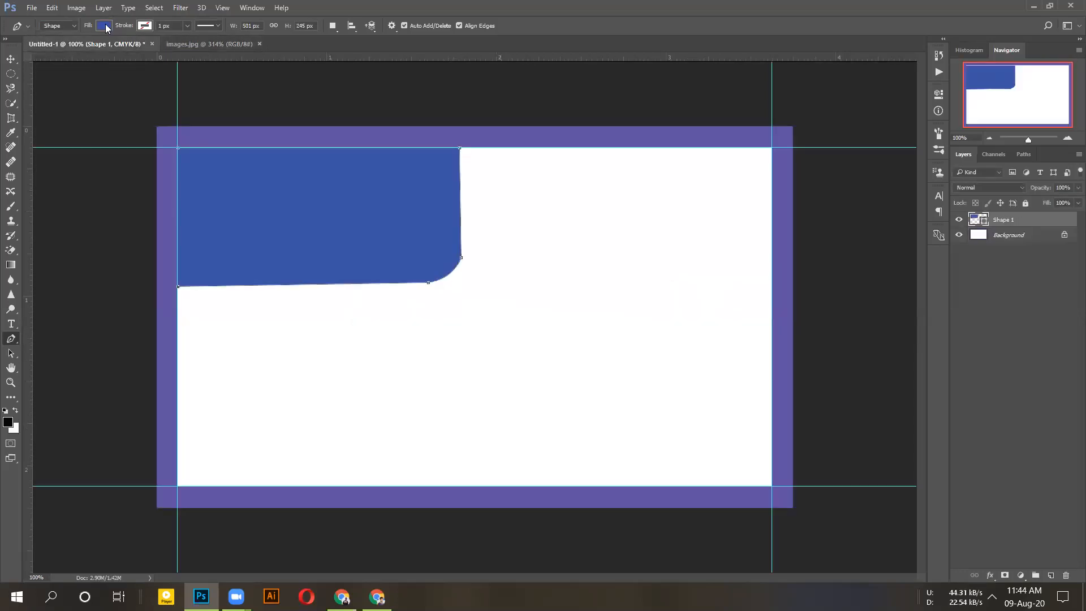
{"action": "left_click", "coordinate": [106, 28]}
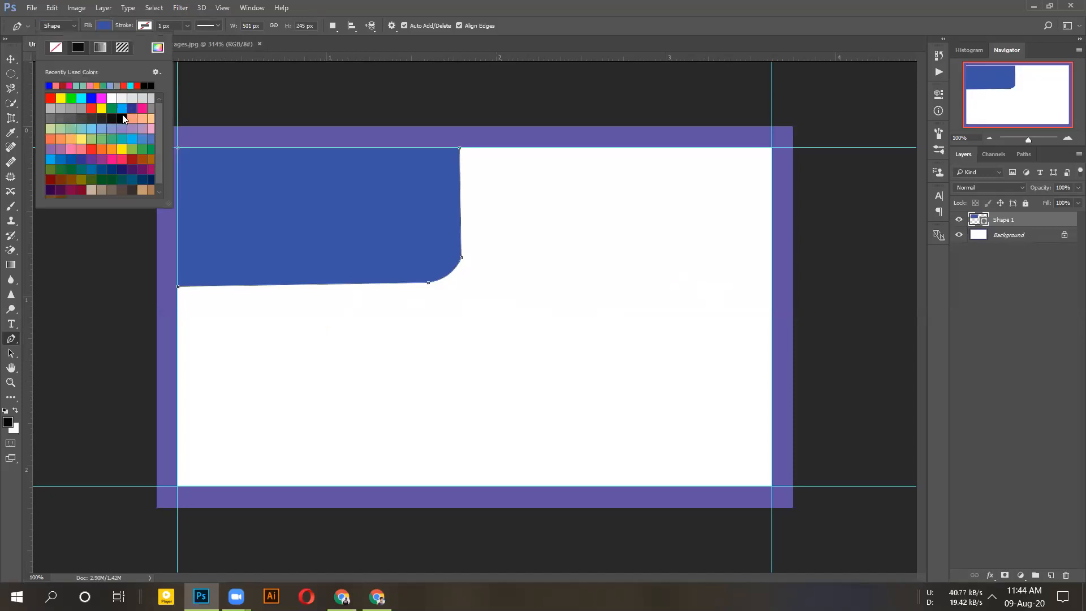
{"action": "left_click", "coordinate": [123, 118]}
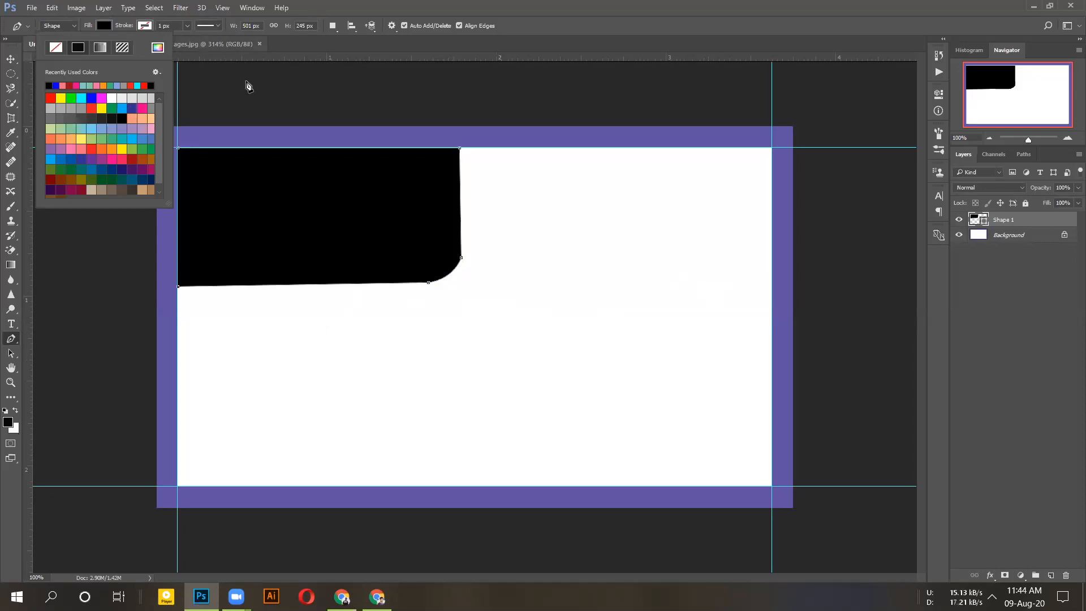
{"action": "left_click", "coordinate": [236, 43]}
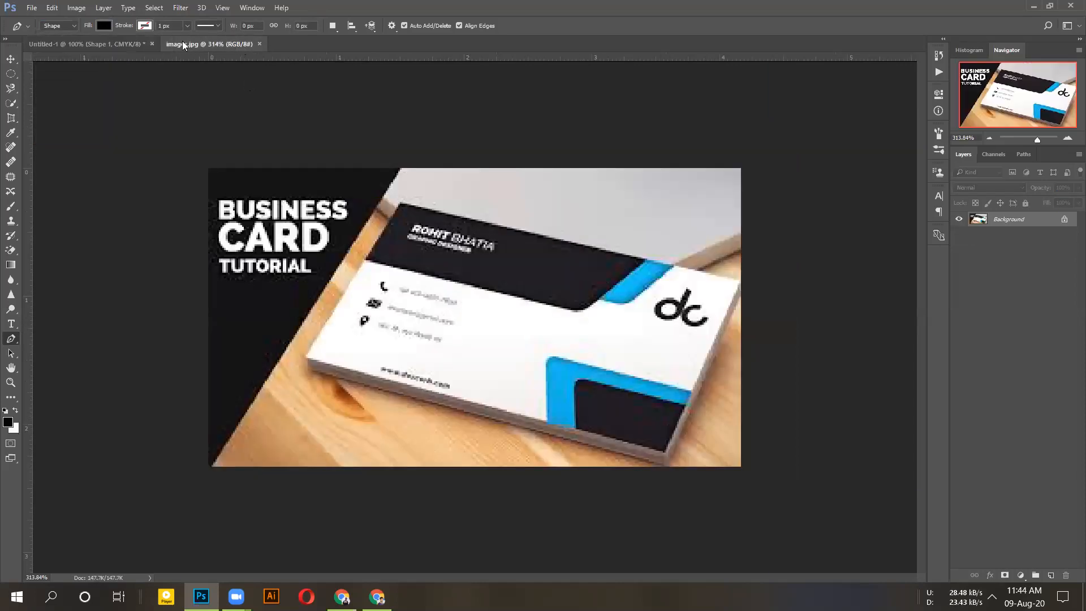
- Return to Untitled-1 and show the Pen tool's flyout of path-drawing variants
{"action": "left_click", "coordinate": [102, 44]}
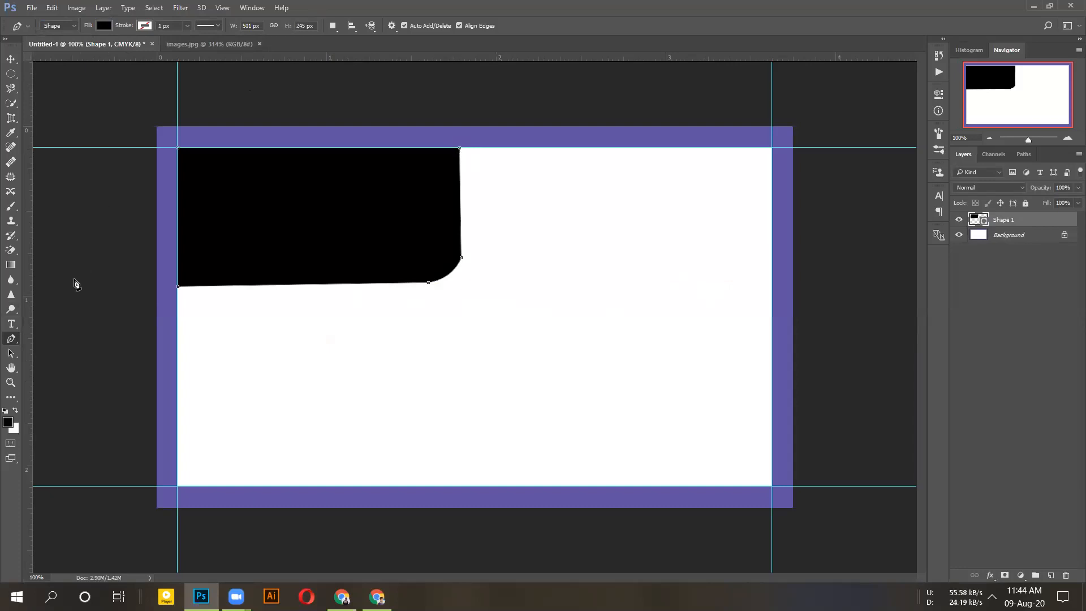
{"action": "right_click", "coordinate": [11, 339]}
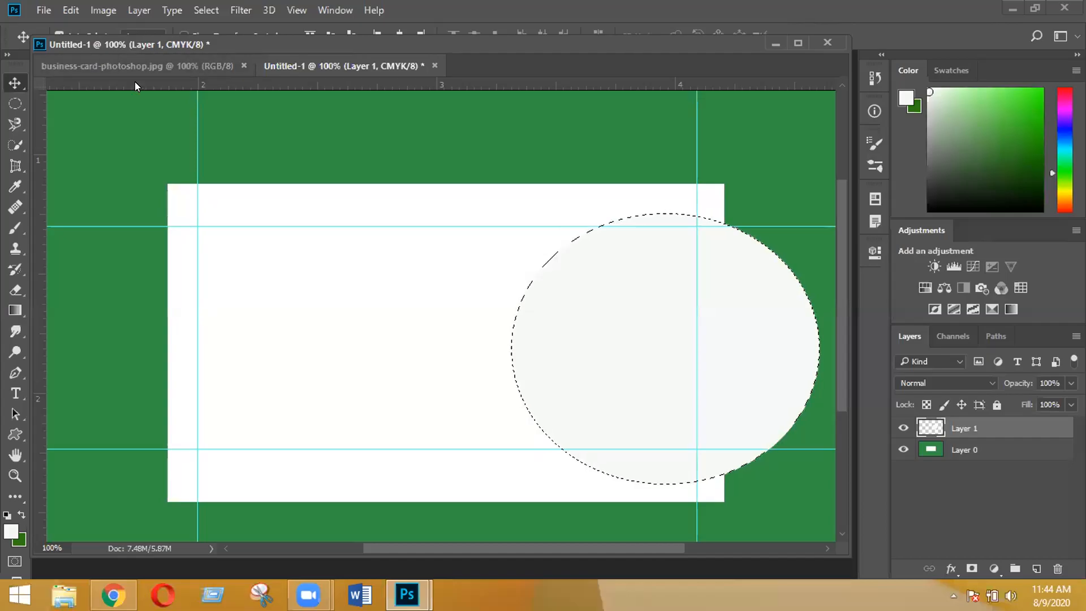
- Check the green mockup, then undo on Untitled-1 to clear the off-white ellipse and its selection
{"action": "left_click", "coordinate": [135, 67]}
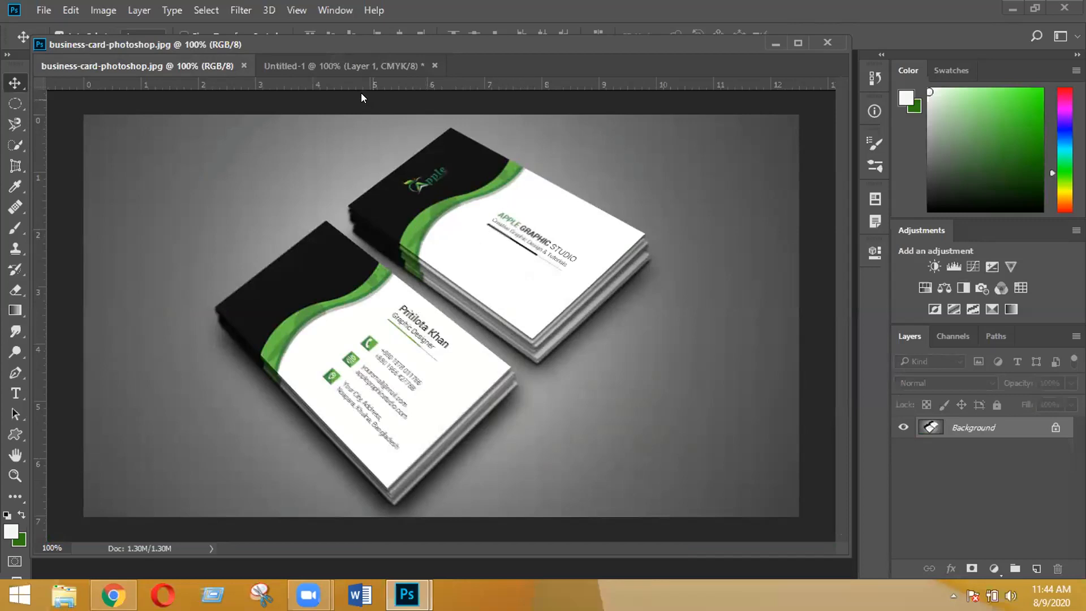
{"action": "left_click", "coordinate": [363, 70]}
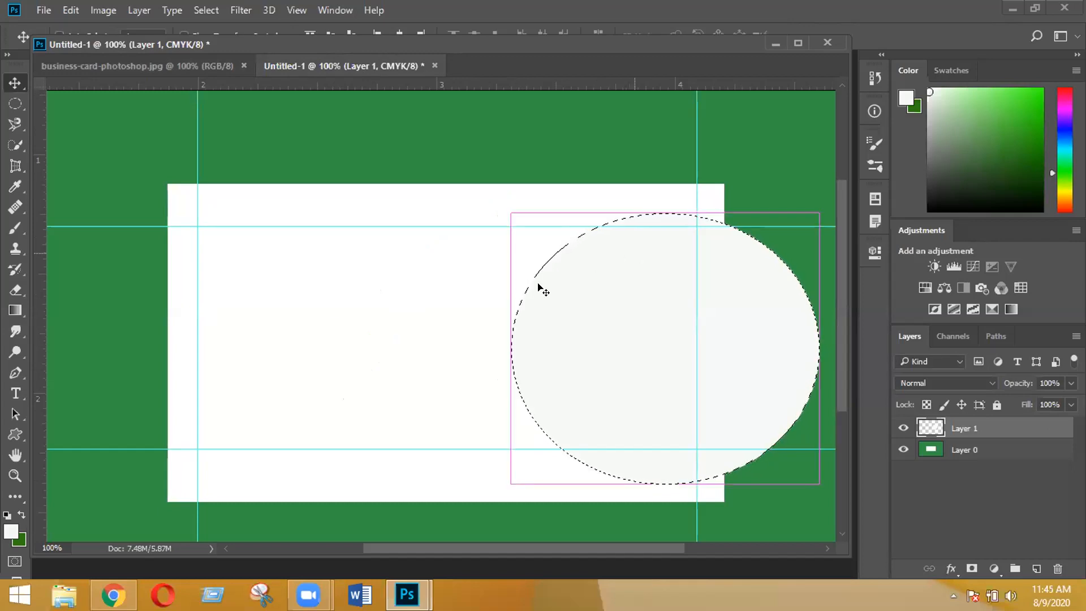
{"action": "key", "text": "ctrl+alt+z"}
{"action": "key", "text": "ctrl+alt+z"}
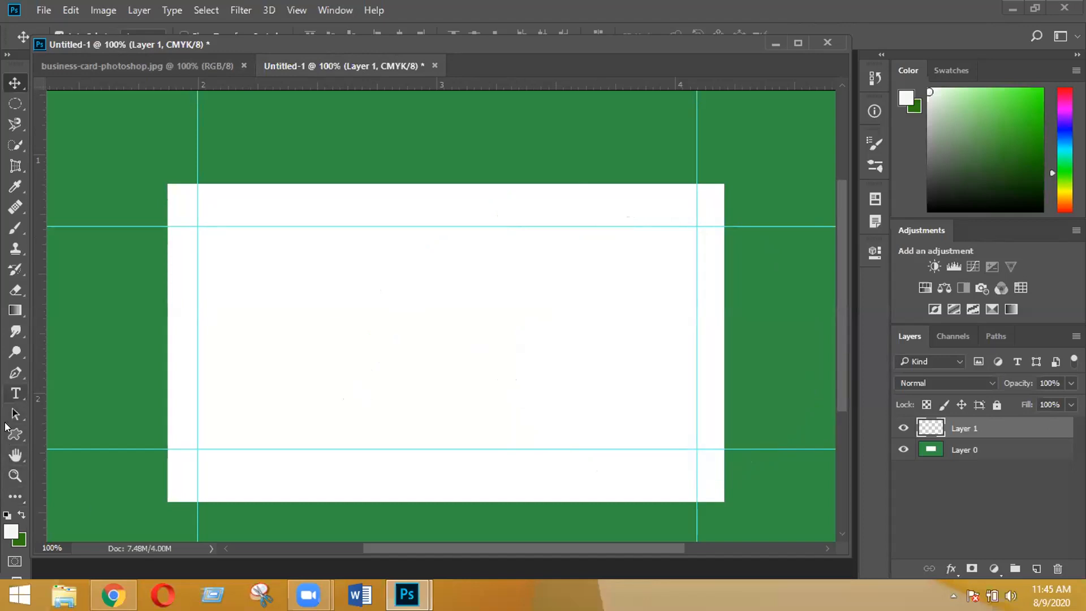
{"action": "left_click", "coordinate": [16, 373]}
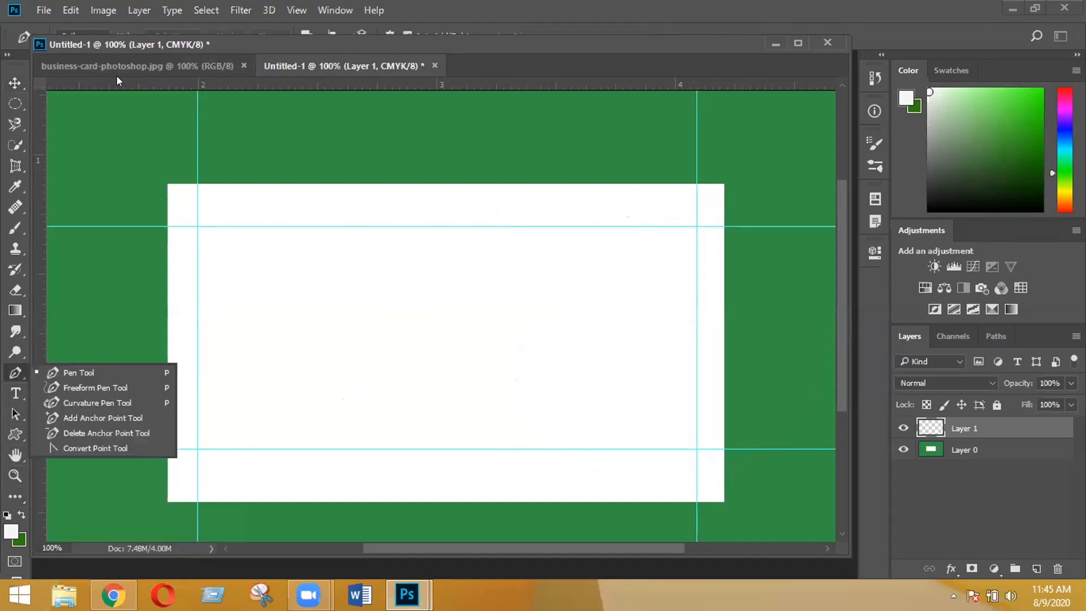
- Show business-card-photoshop.jpg and unlock its Background so it becomes Layer 0
{"action": "left_click", "coordinate": [117, 71]}
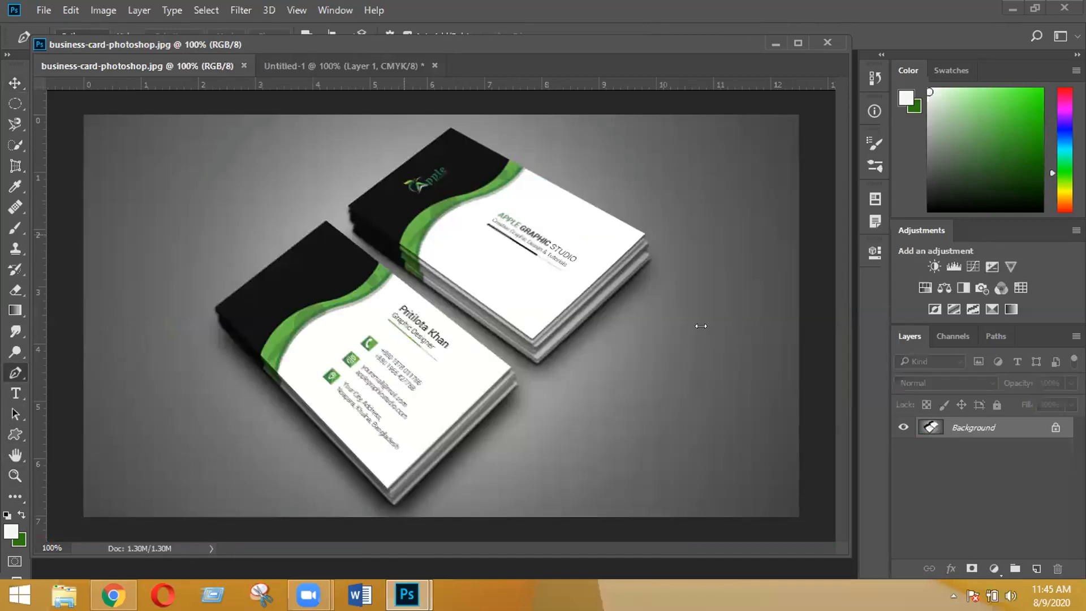
{"action": "left_click", "coordinate": [1055, 427]}
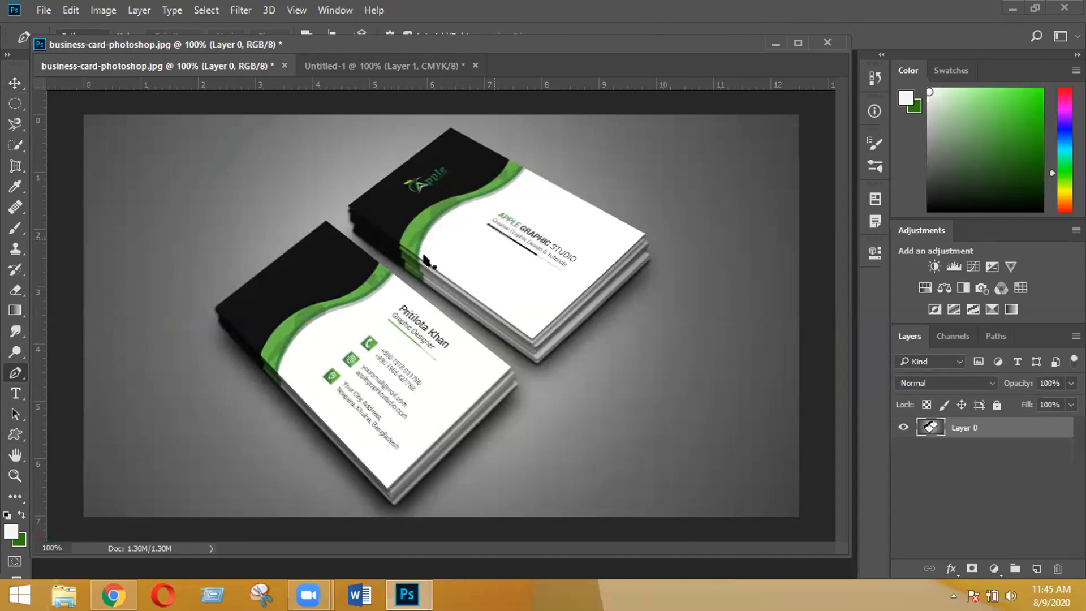
{"action": "right_click", "coordinate": [15, 373]}
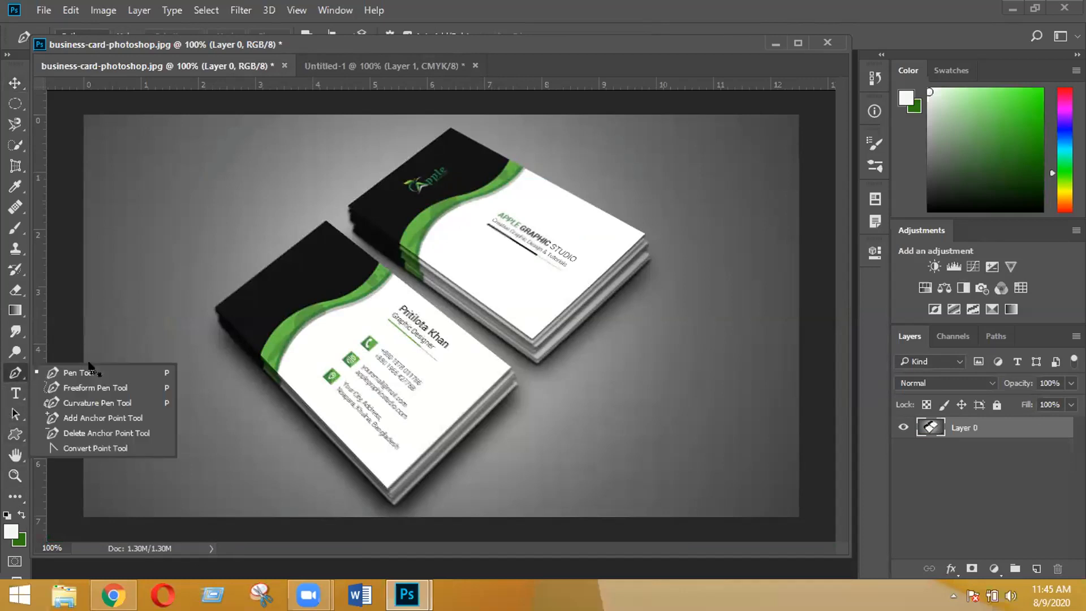
{"action": "left_click", "coordinate": [516, 199]}
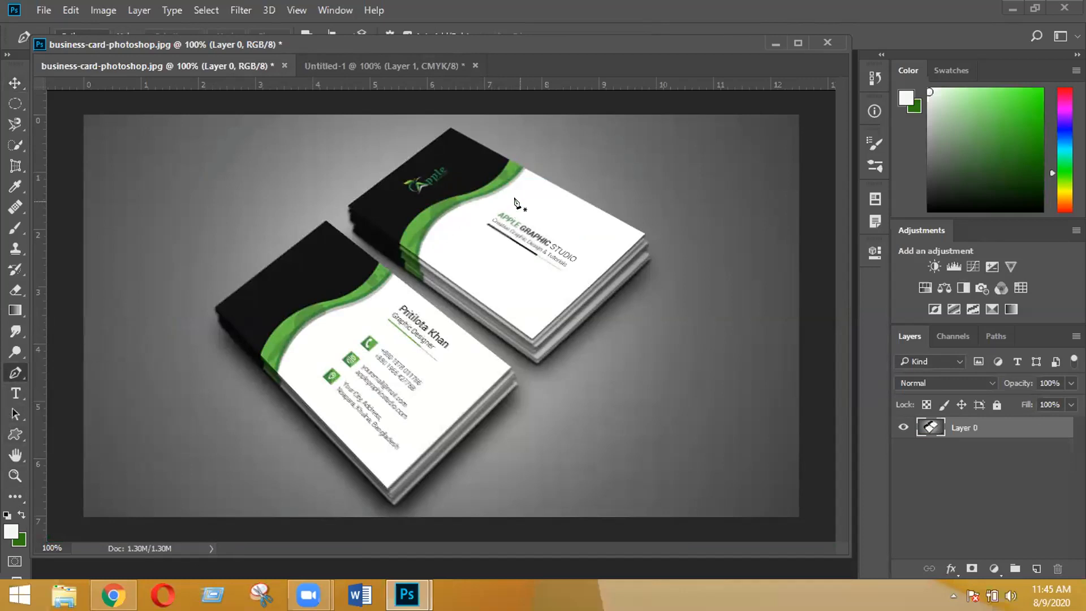
- Look through the pen and dodge tool variants, then return to the Move Tool
{"action": "right_click", "coordinate": [28, 373]}
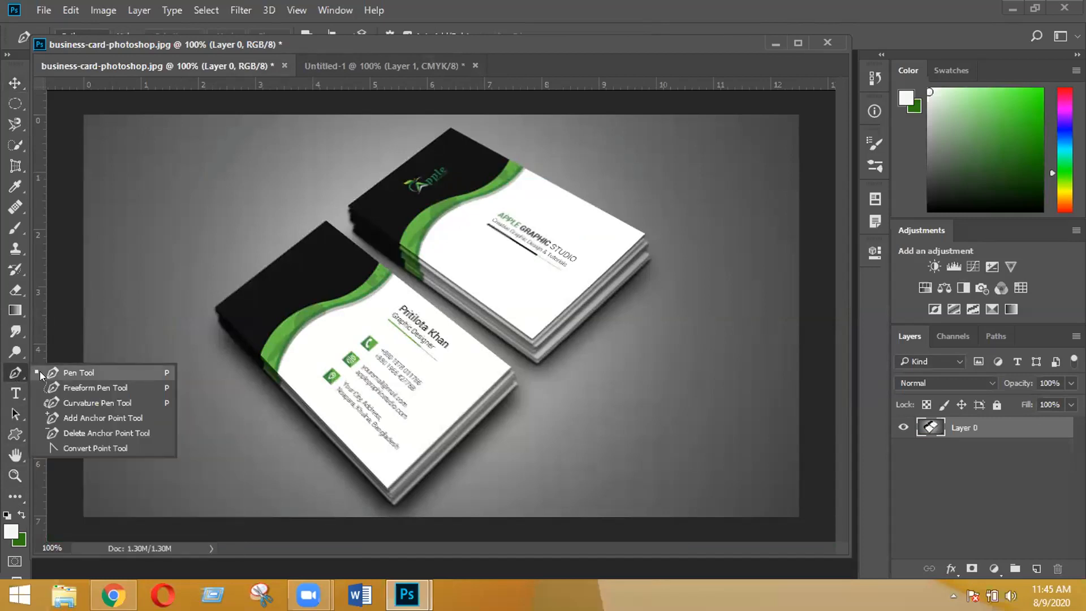
{"action": "left_click", "coordinate": [17, 352]}
{"action": "right_click", "coordinate": [17, 351]}
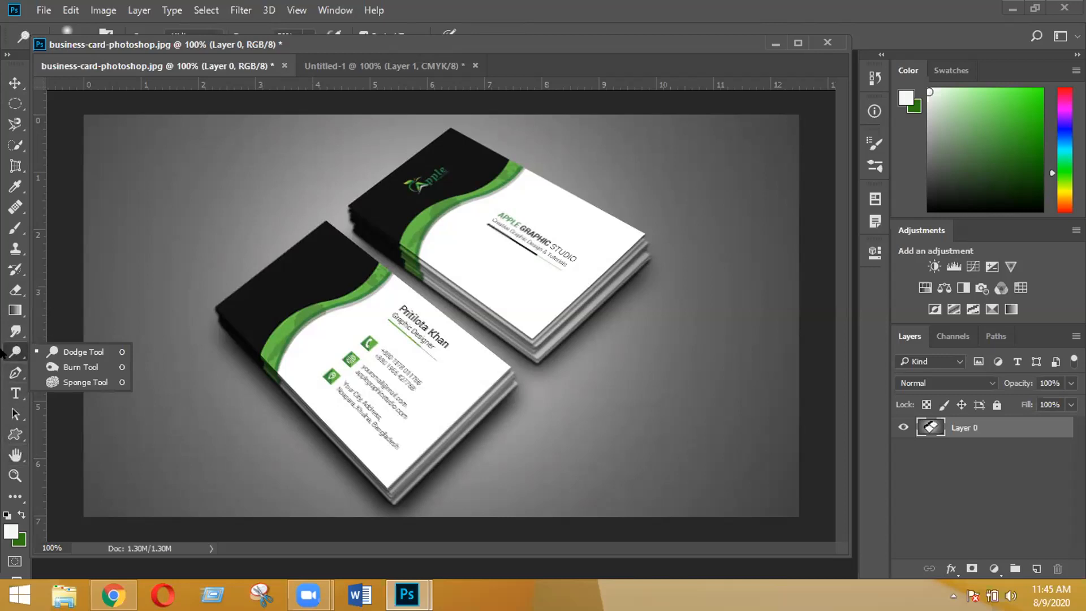
{"action": "left_click", "coordinate": [17, 373]}
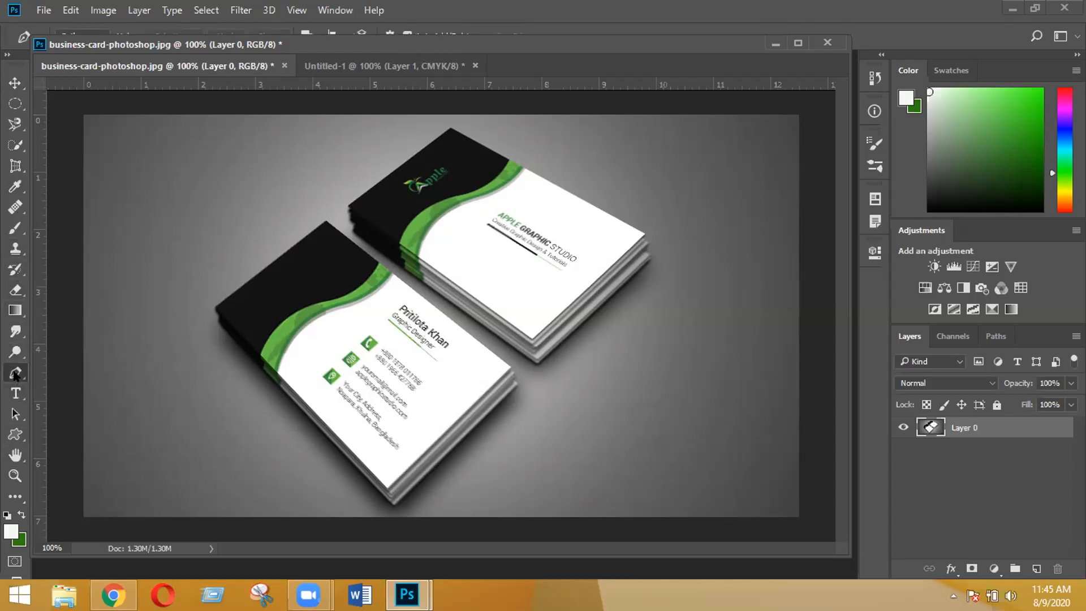
{"action": "right_click", "coordinate": [16, 373]}
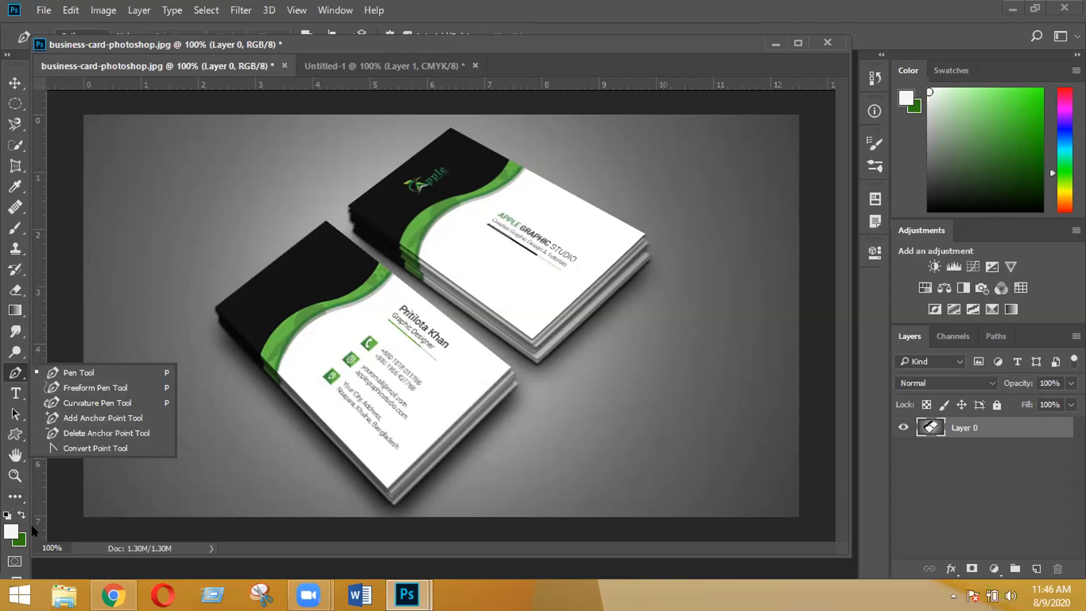
{"action": "left_click", "coordinate": [159, 310]}
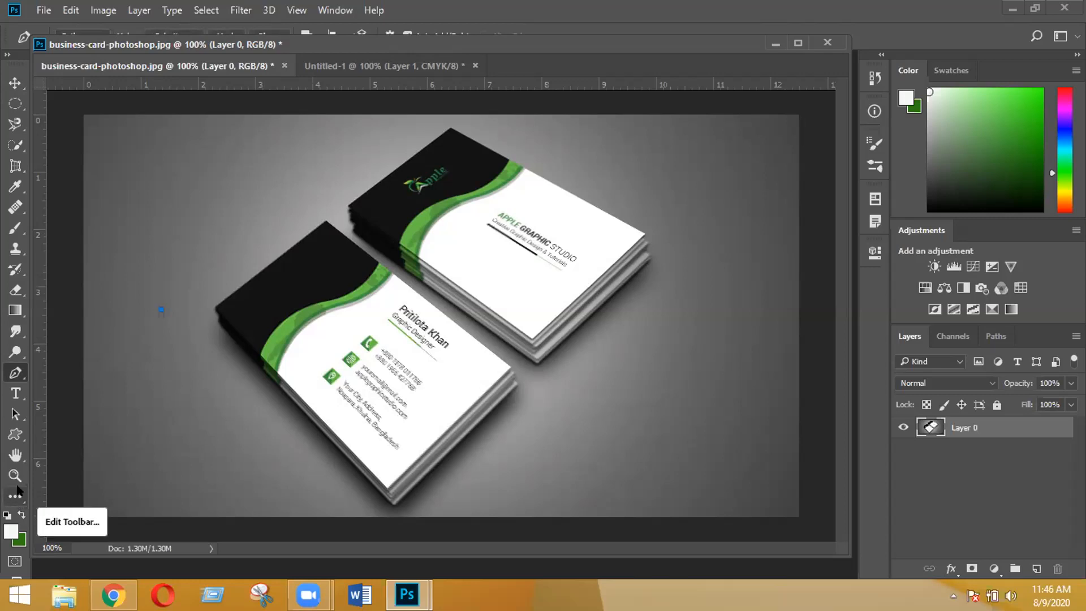
{"action": "left_click", "coordinate": [14, 83]}
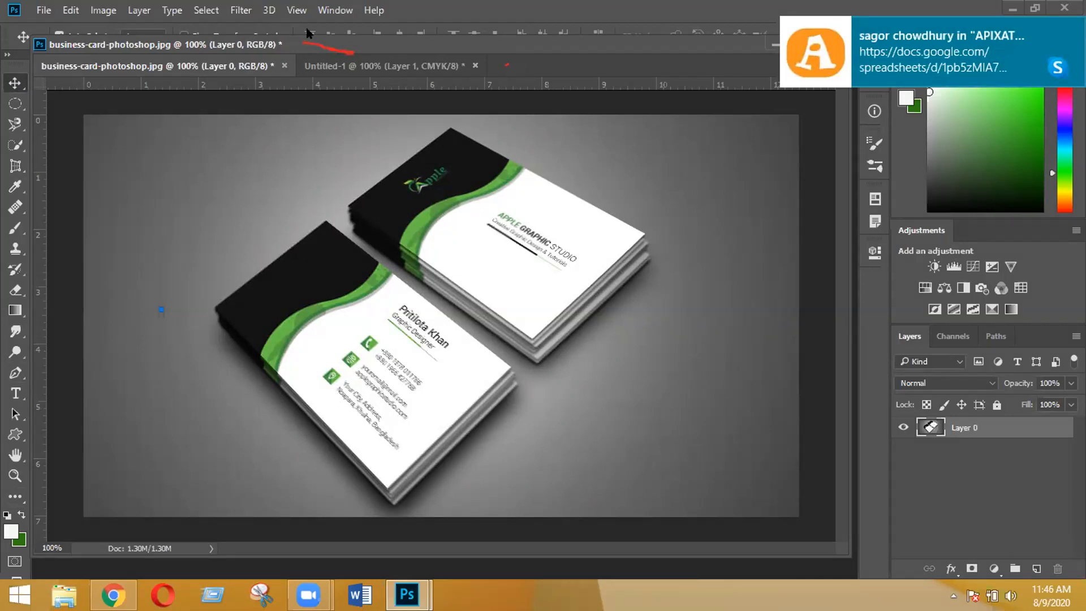
- Select the standard Pen Tool, switch its mode from Path to Shape, and return to Untitled-1
{"action": "left_click_drag", "start_coordinate": [307, 35], "coordinate": [308, 57]}
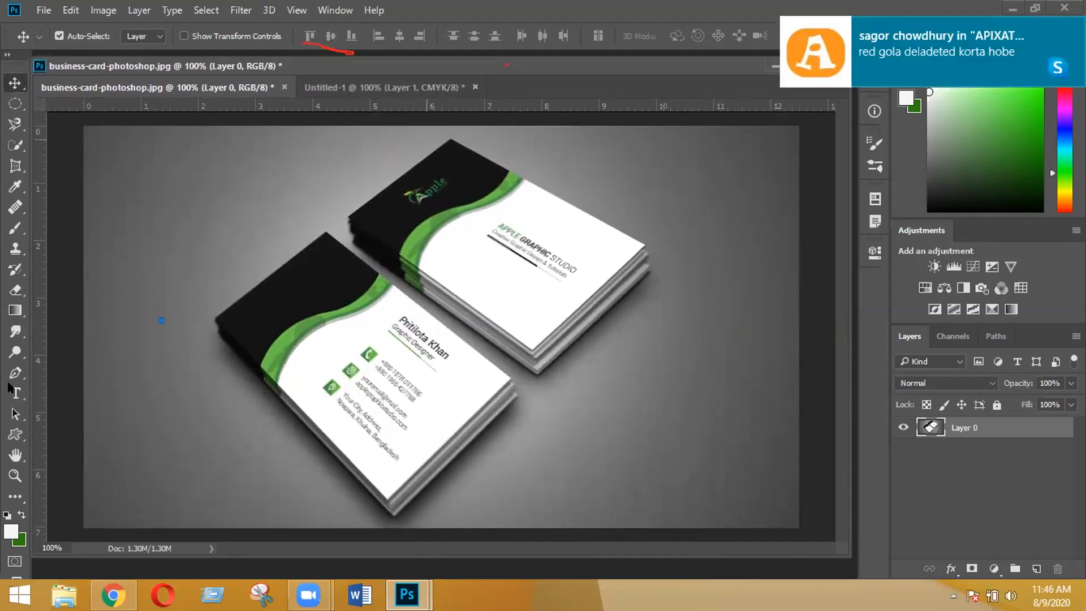
{"action": "left_click", "coordinate": [16, 415]}
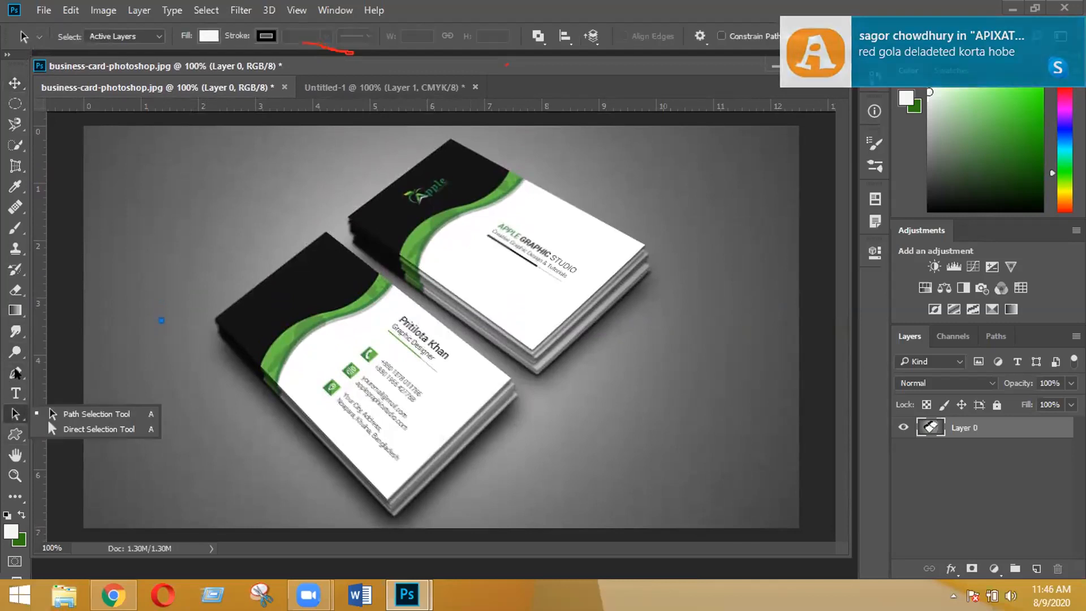
{"action": "left_click", "coordinate": [15, 373]}
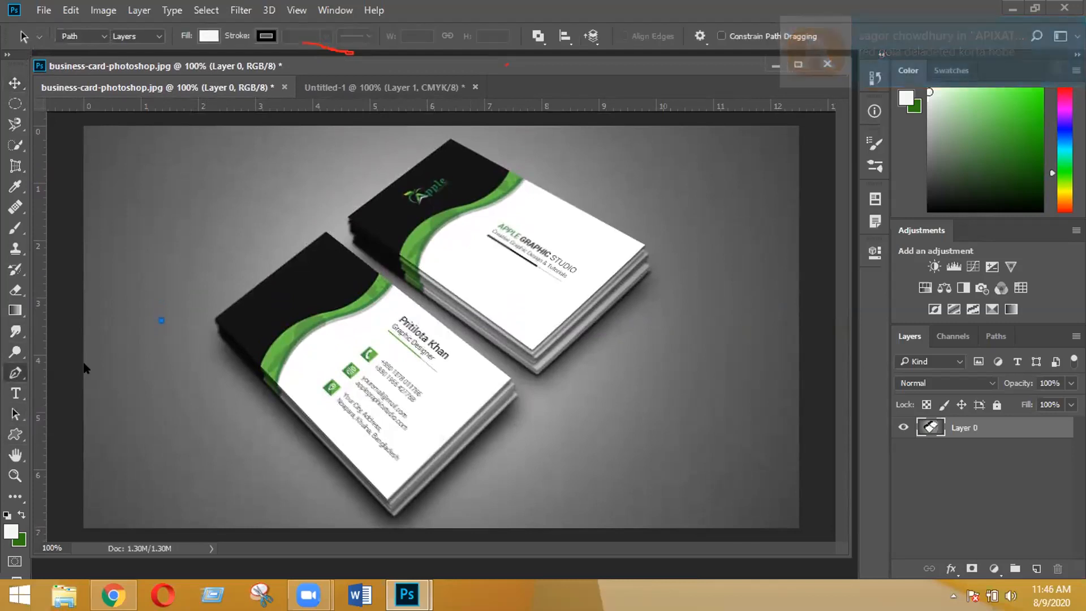
{"action": "left_click", "coordinate": [84, 371]}
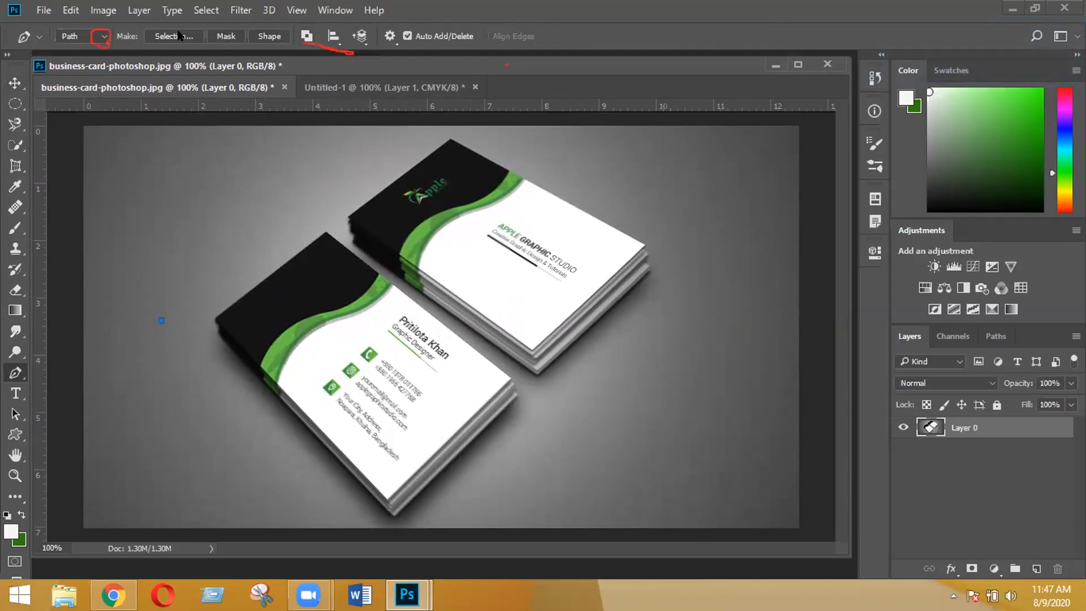
{"action": "left_click", "coordinate": [103, 37]}
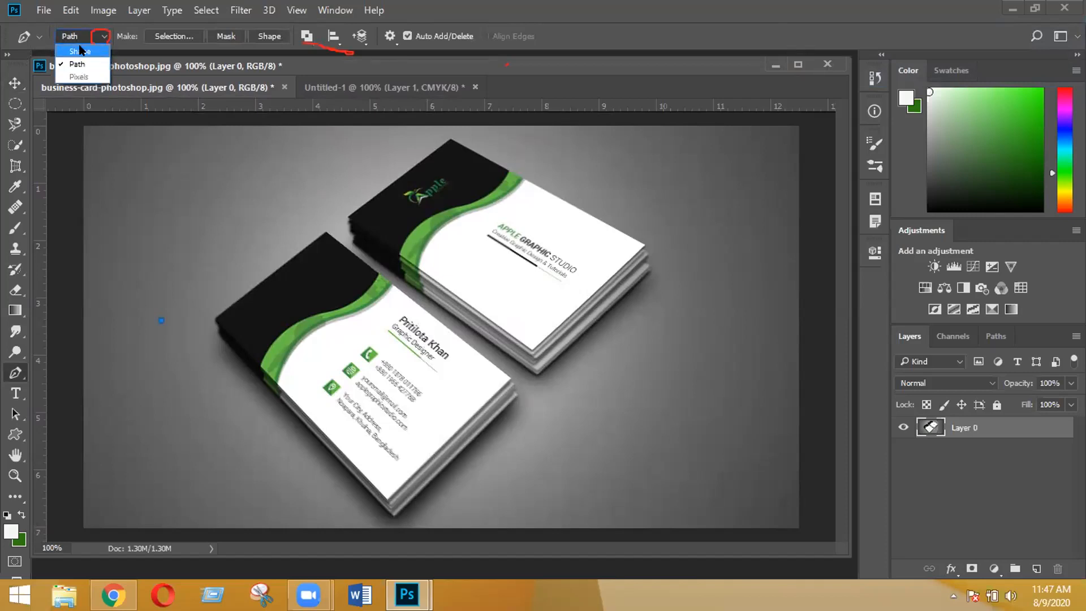
{"action": "left_click", "coordinate": [80, 51]}
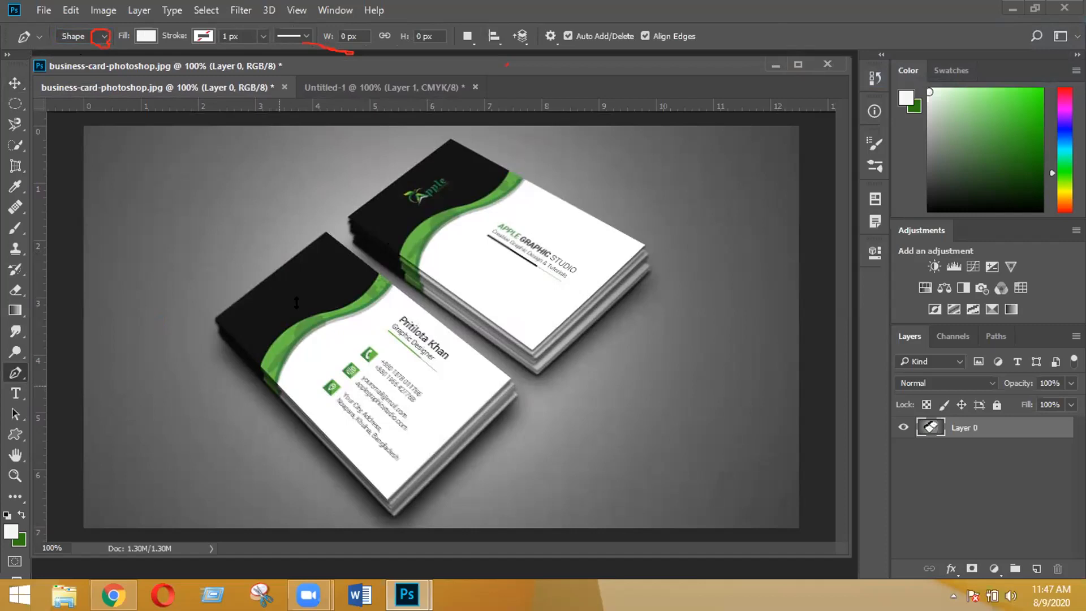
{"action": "left_click", "coordinate": [376, 89]}
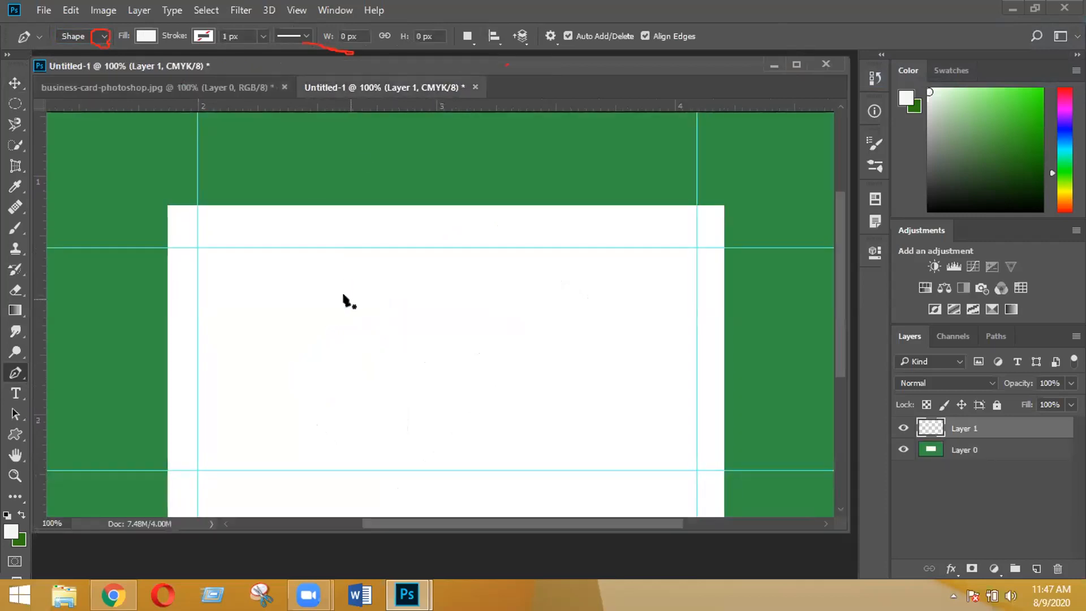
- On the mockup photo, place a curved first anchor and a second anchor along the green band's edge
{"action": "left_click", "coordinate": [210, 90]}
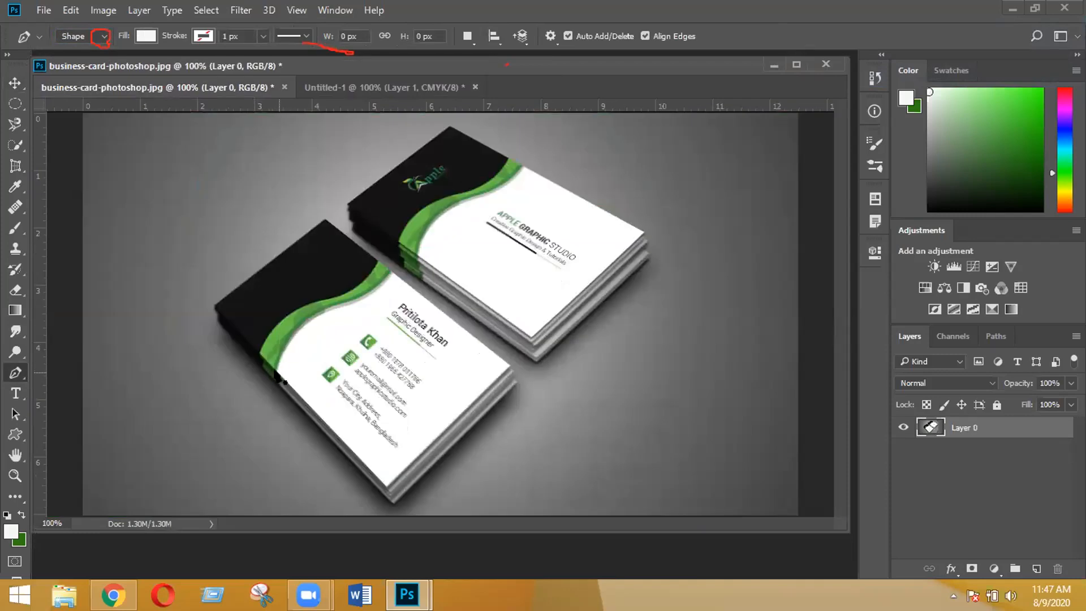
{"action": "left_click_drag", "start_coordinate": [277, 373], "coordinate": [284, 360]}
{"action": "left_click_drag", "start_coordinate": [283, 358], "coordinate": [281, 363]}
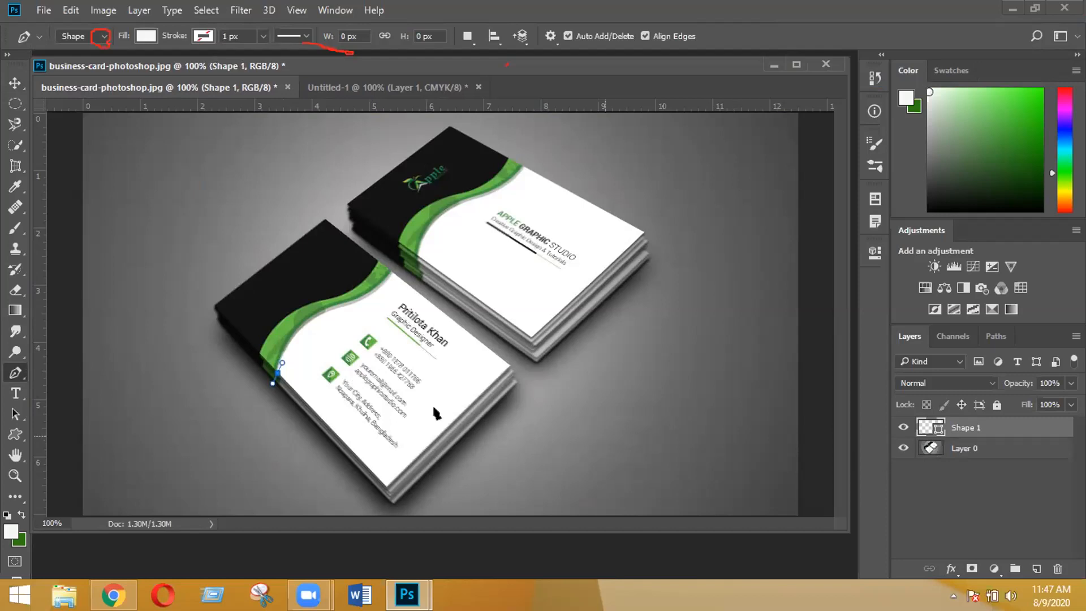
{"action": "left_click", "coordinate": [293, 338]}
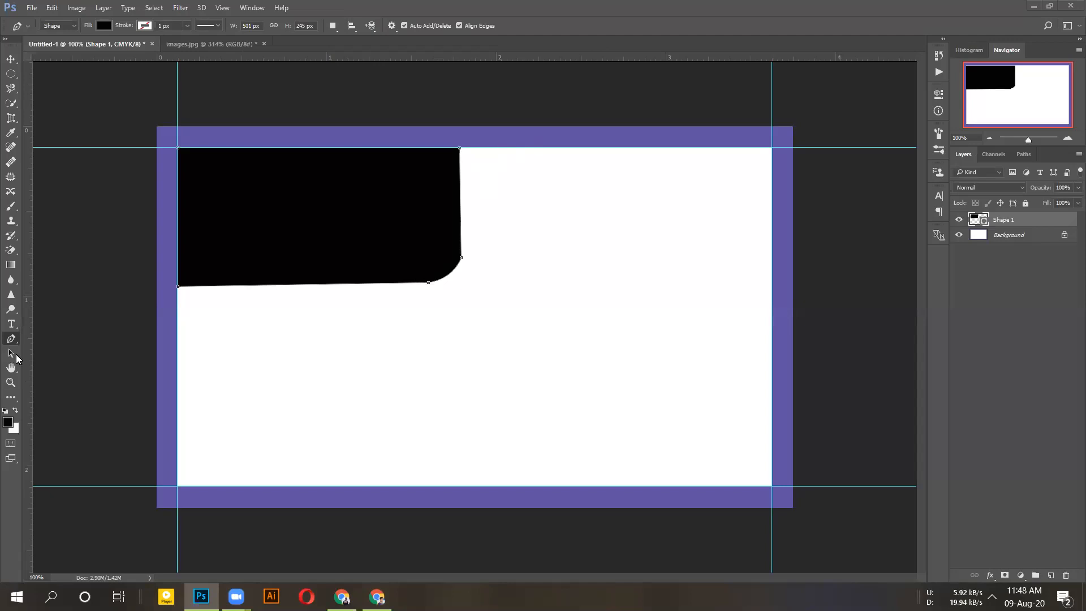
- Use the Convert Point Tool on the band's top-right anchor, leaving it a sharp corner
{"action": "right_click", "coordinate": [15, 342]}
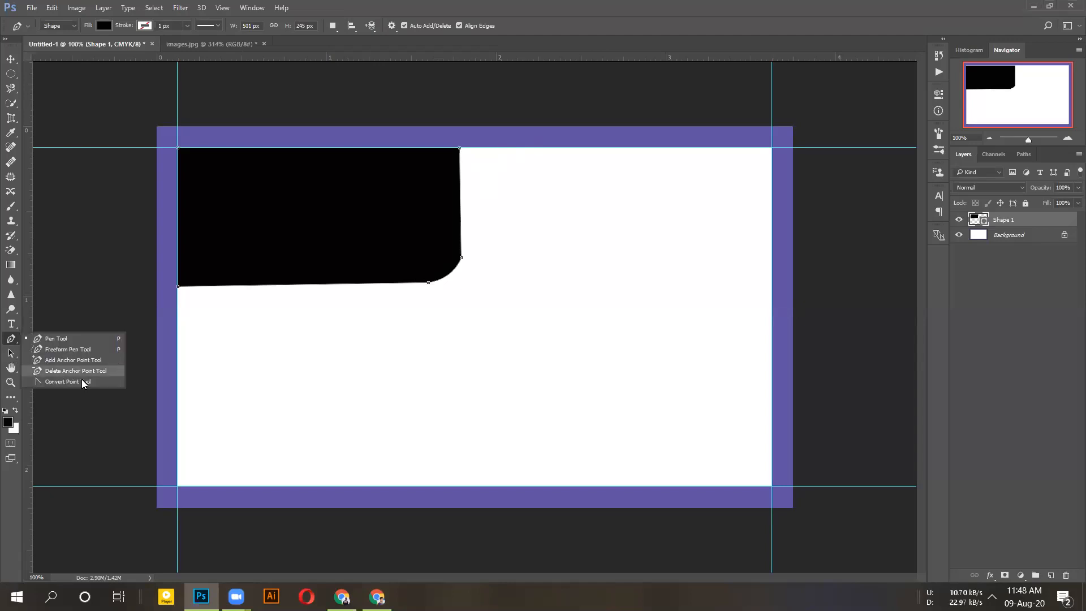
{"action": "left_click", "coordinate": [83, 382]}
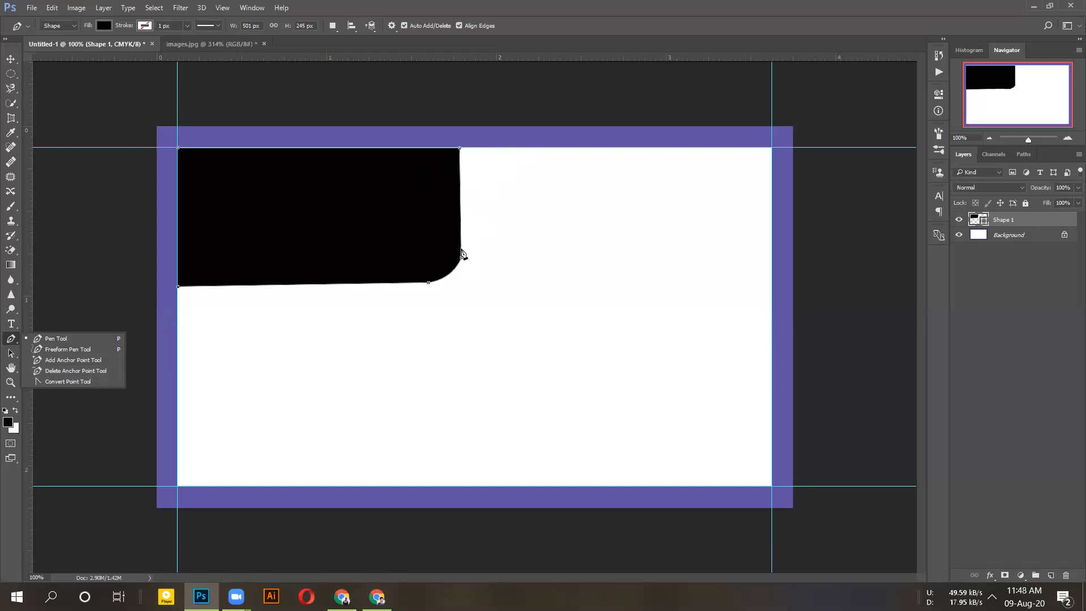
{"action": "left_click", "coordinate": [68, 381]}
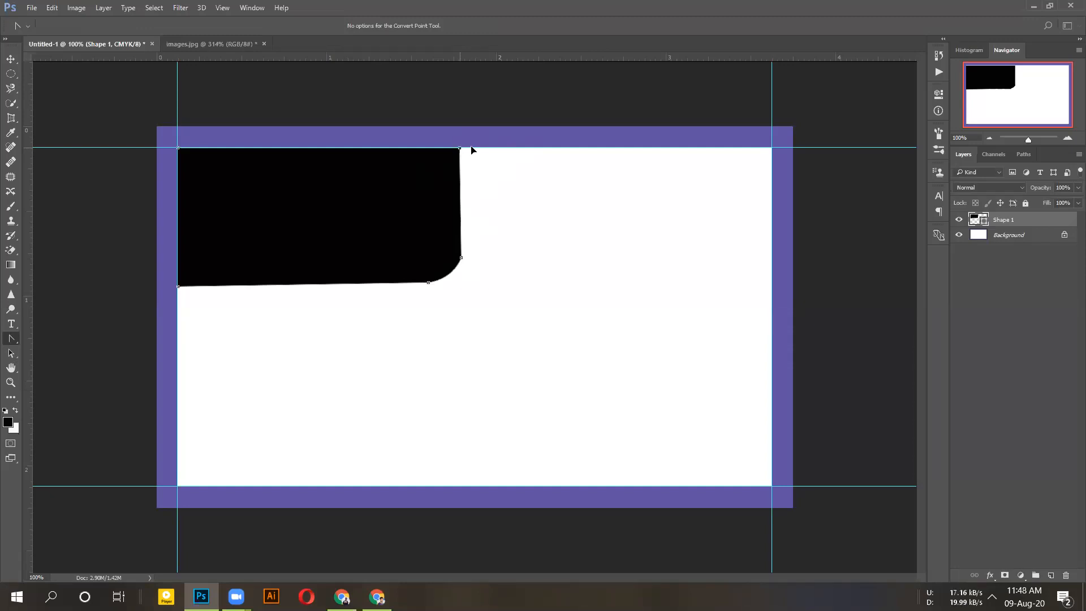
{"action": "left_click_drag", "start_coordinate": [459, 147], "coordinate": [504, 150]}
{"action": "left_click", "coordinate": [460, 148]}
{"action": "key", "text": "ctrl+z"}
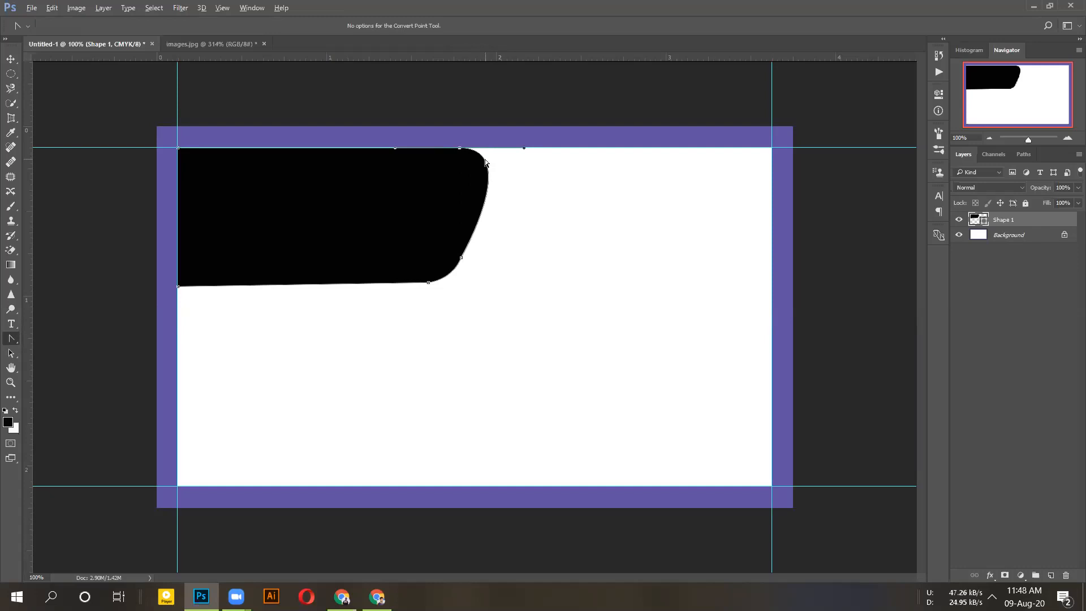
{"action": "key", "text": "ctrl+z"}
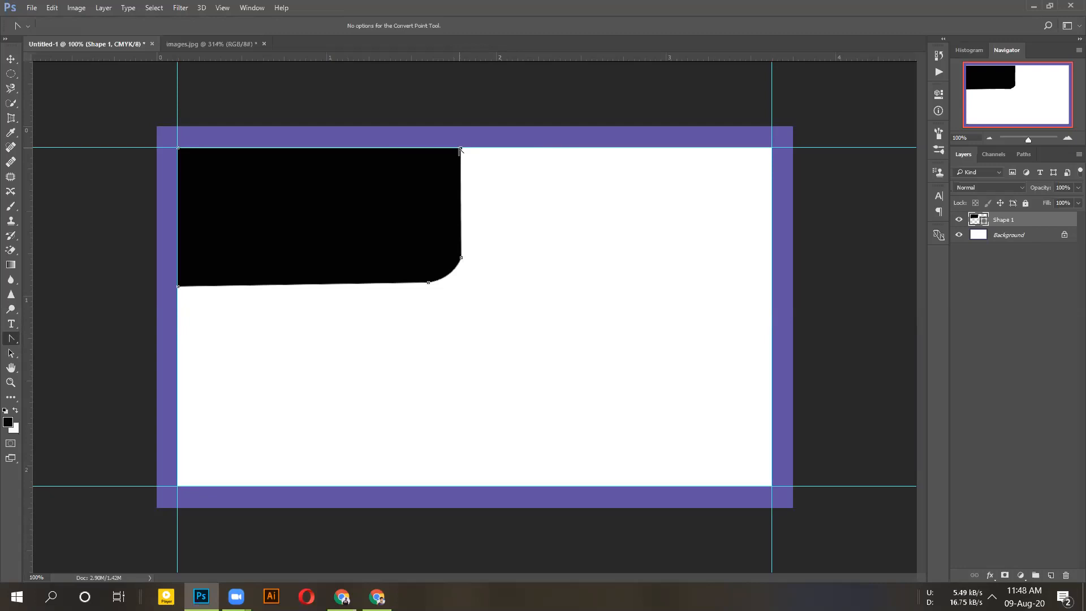
- Nudge the top-right anchor right with arrow keys to slant the edge, then show images.jpg
{"action": "key", "text": "shift+Right"}
{"action": "key", "text": "shift+Right"}
{"action": "key", "text": "shift+Right"}
{"action": "key", "text": "Right"}
{"action": "key", "text": "Right"}
{"action": "key", "text": "Right"}
{"action": "key", "text": "Right"}
{"action": "key", "text": "Right"}
{"action": "key", "text": "Right"}
{"action": "key", "text": "Right"}
{"action": "key", "text": "Right"}
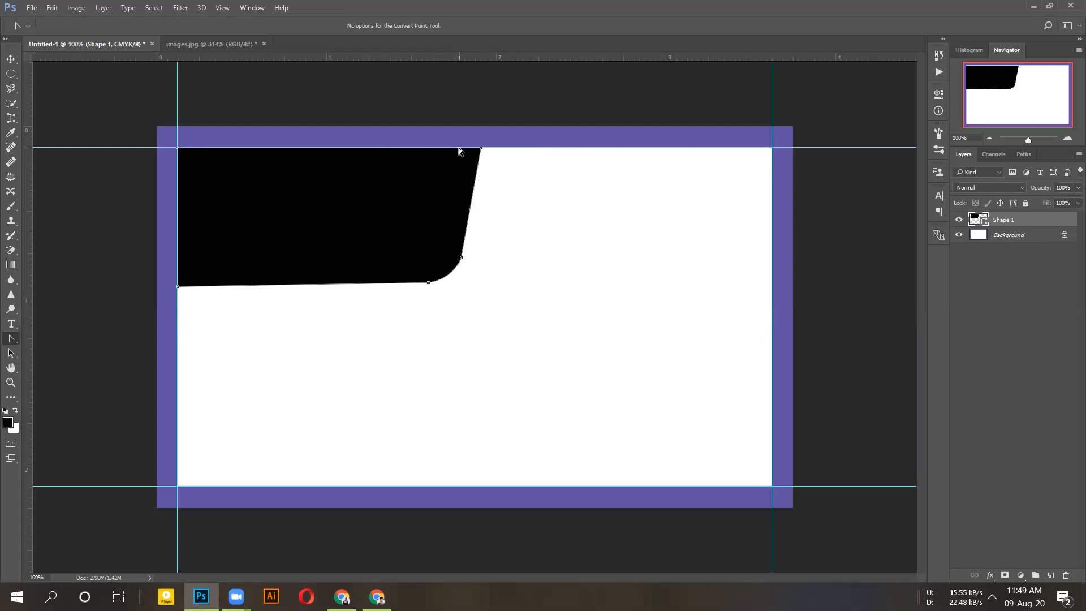
{"action": "key", "text": "Right"}
{"action": "key", "text": "Right"}
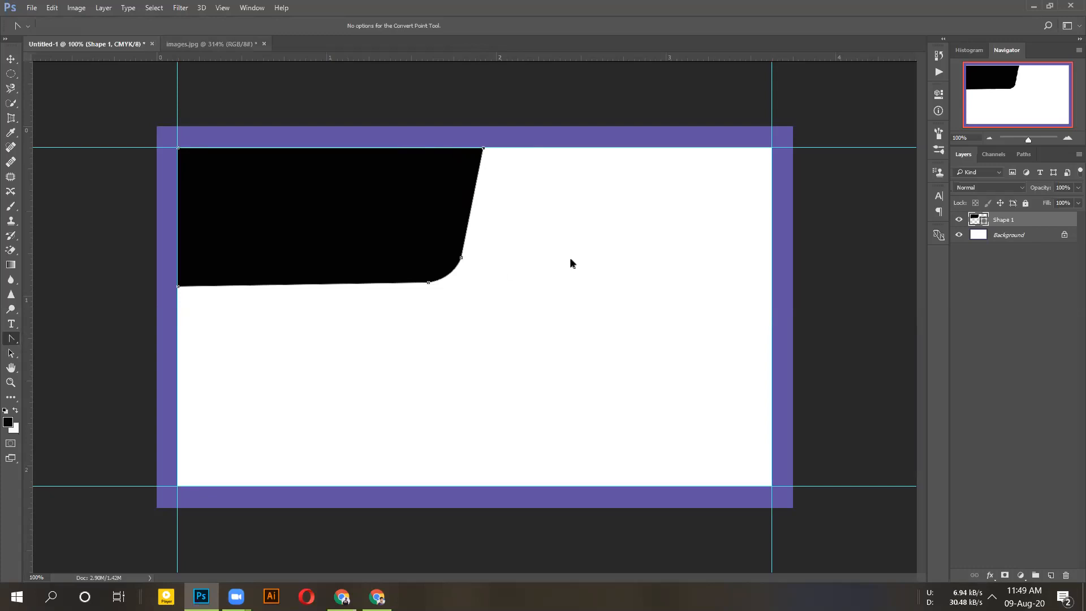
{"action": "key", "text": "ctrl+Tab"}
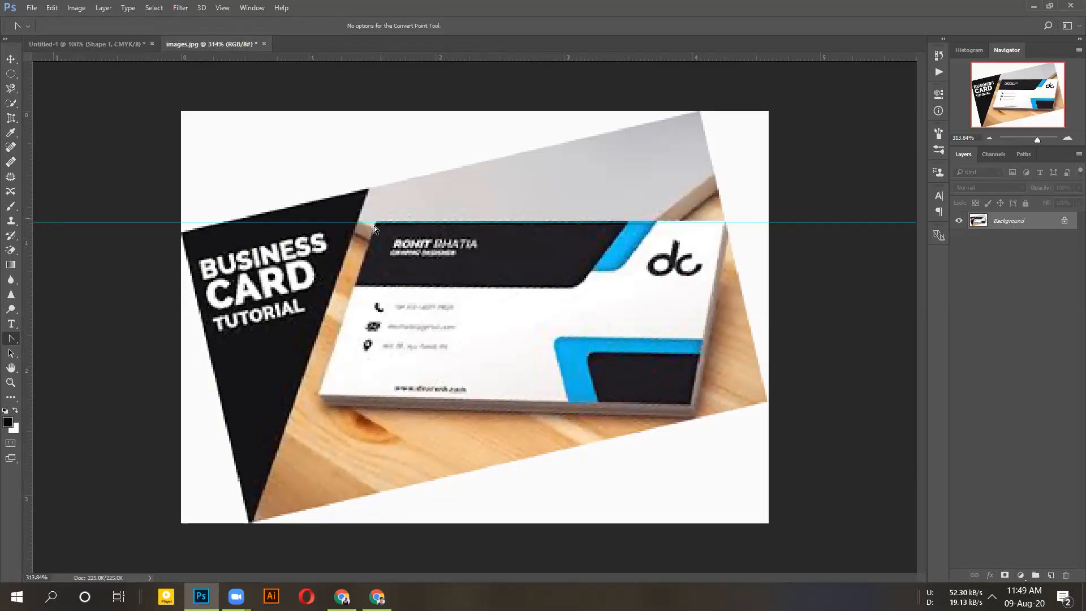
- Add a new layer and start a Pen outline along the dark stripe's top edge
{"action": "left_click", "coordinate": [1052, 576]}
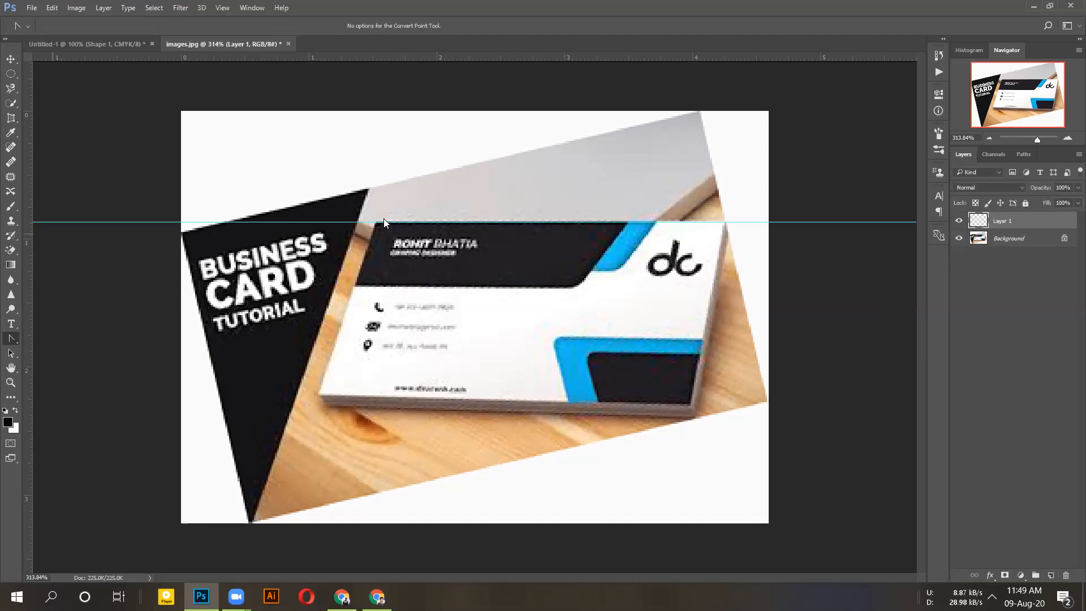
{"action": "right_click", "coordinate": [12, 339]}
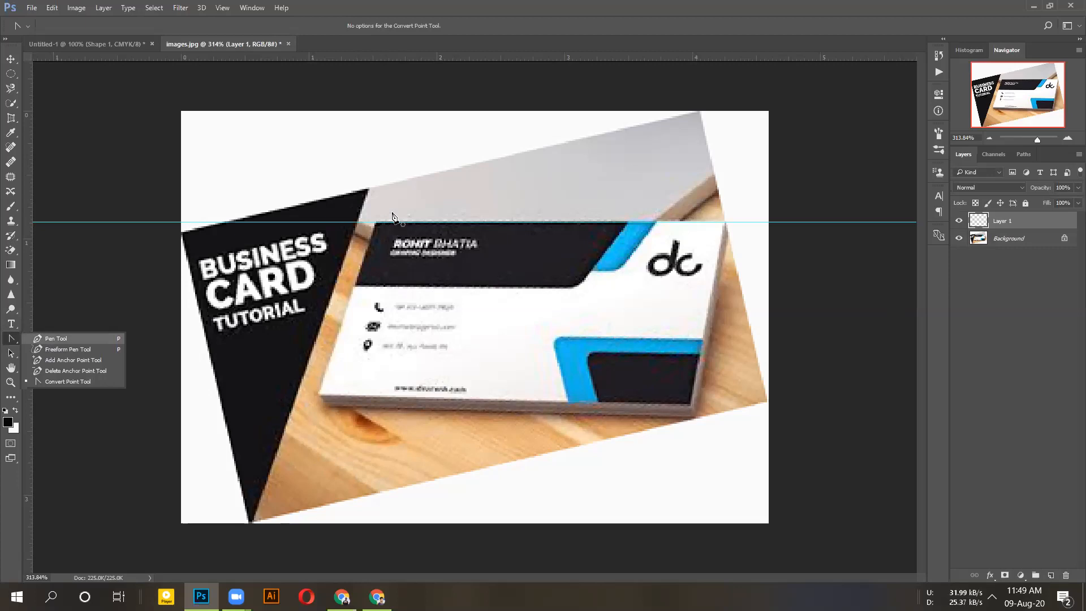
{"action": "key", "text": "p"}
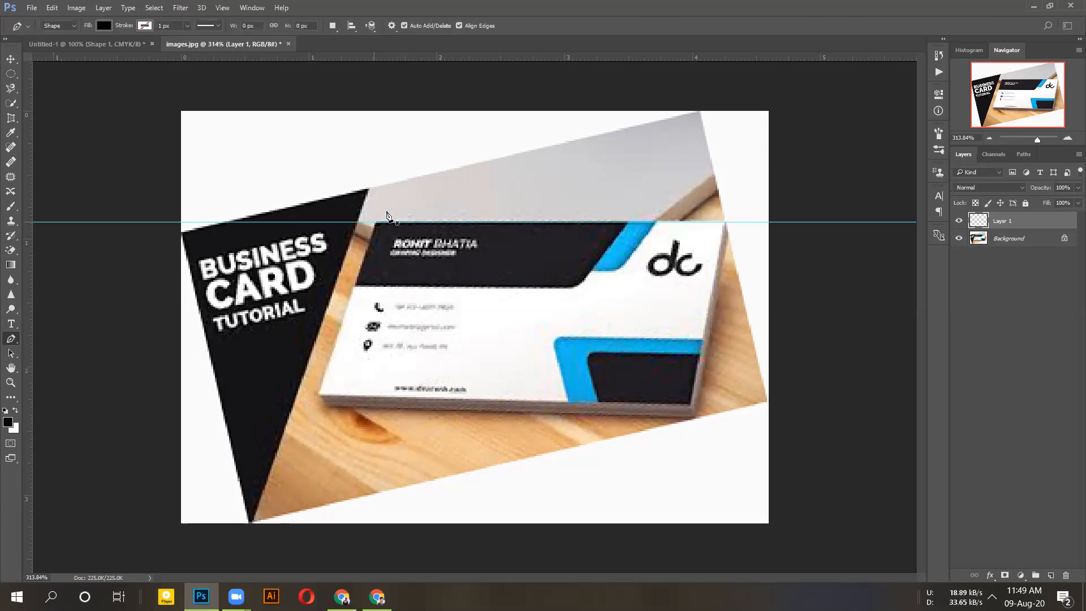
{"action": "left_click", "coordinate": [377, 224]}
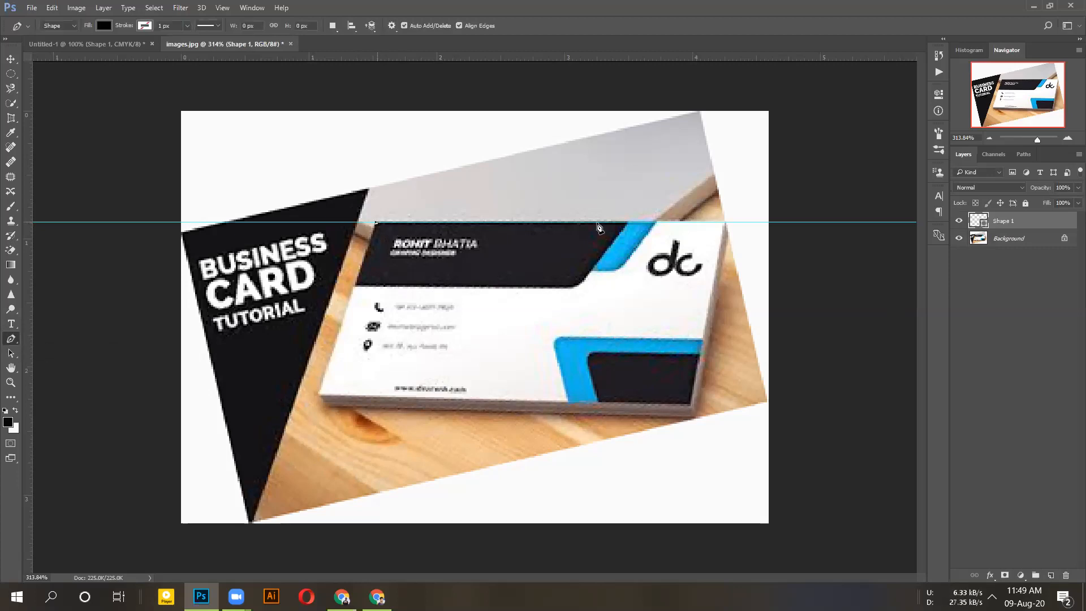
{"action": "left_click", "coordinate": [627, 223]}
{"action": "left_click", "coordinate": [585, 281]}
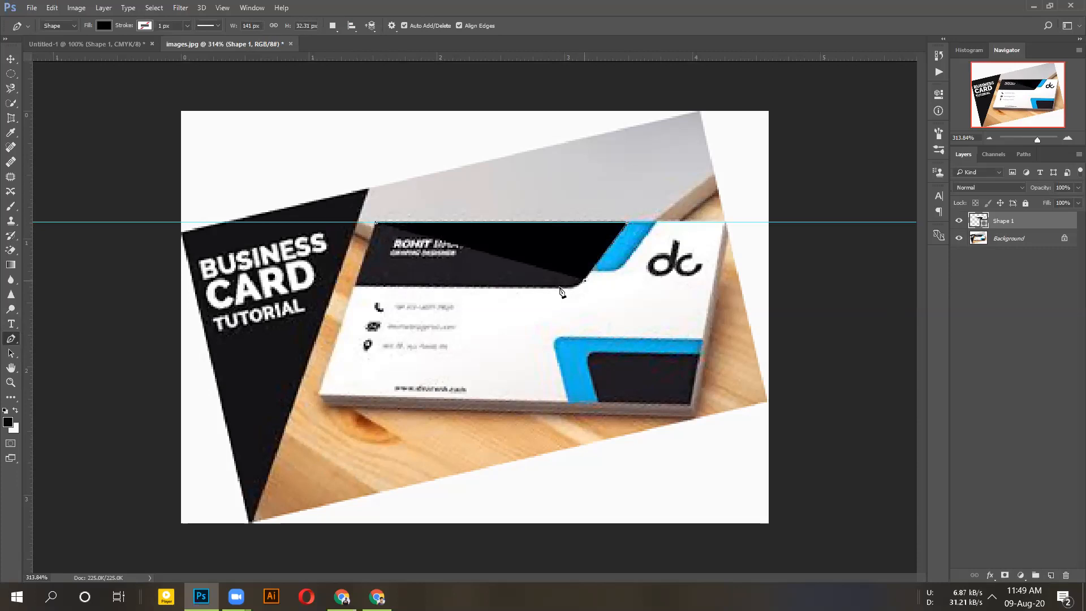
- Close the stripe outline into a solid black shape and drag it toward Untitled-1
{"action": "left_click_drag", "start_coordinate": [560, 290], "coordinate": [545, 288]}
{"action": "left_click", "coordinate": [547, 289]}
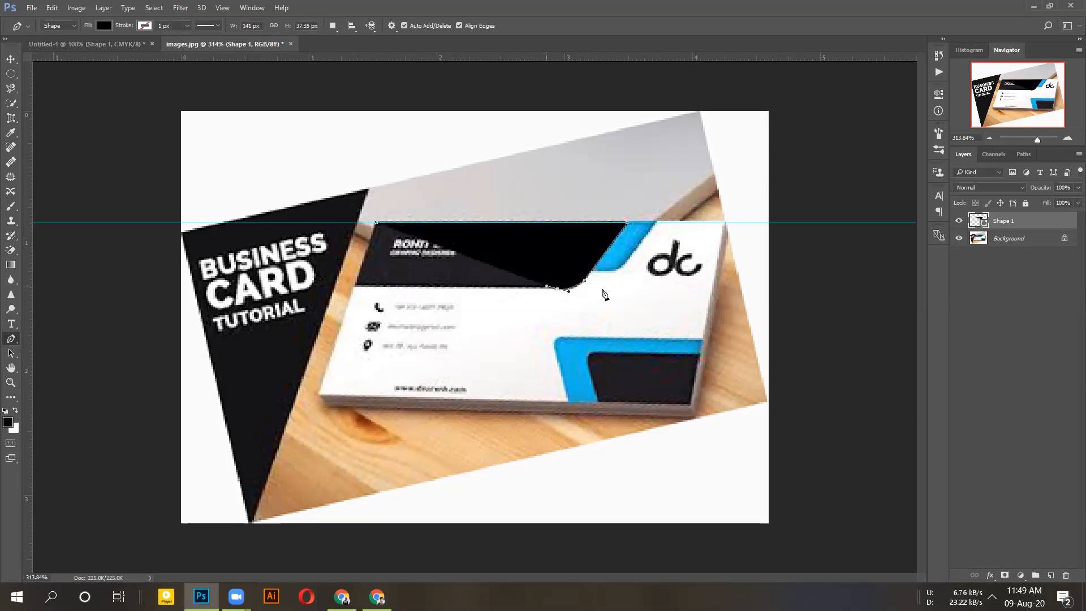
{"action": "left_click", "coordinate": [356, 289]}
{"action": "left_click", "coordinate": [376, 223]}
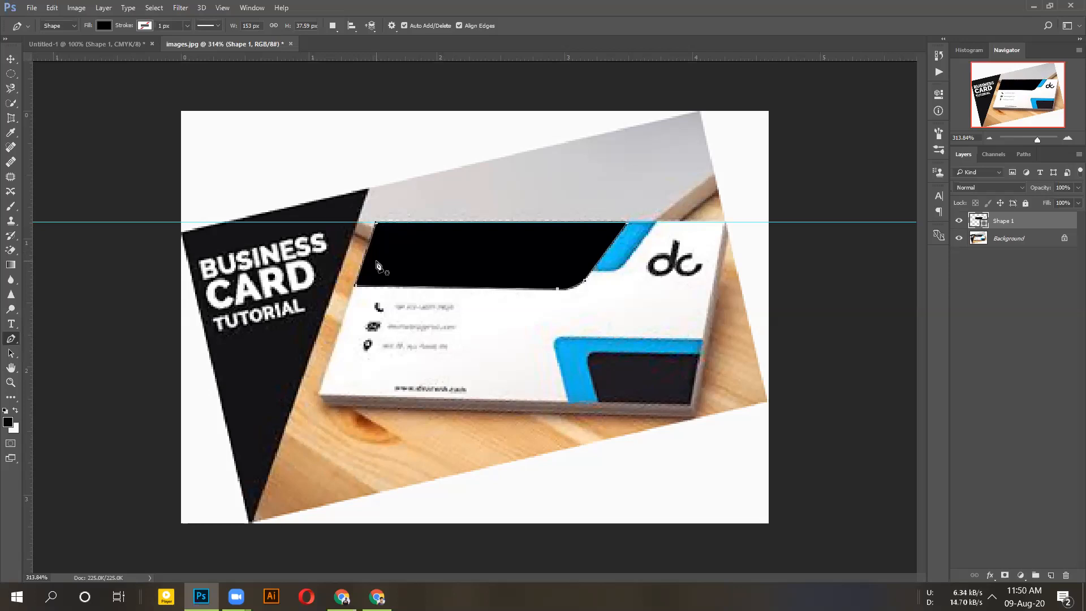
{"action": "key", "text": "ctrl+Return"}
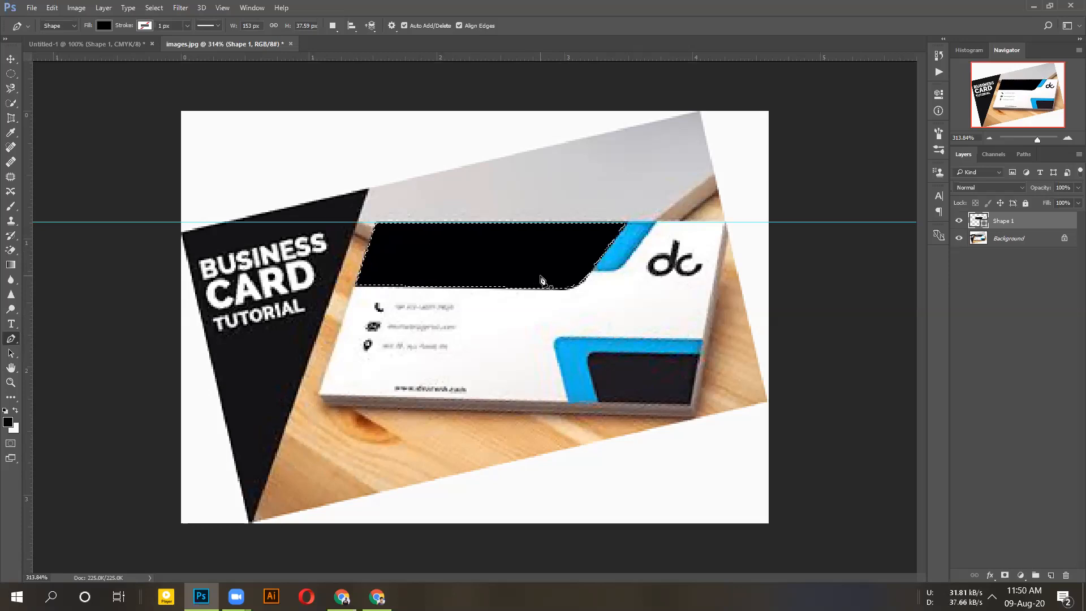
{"action": "key", "text": "v"}
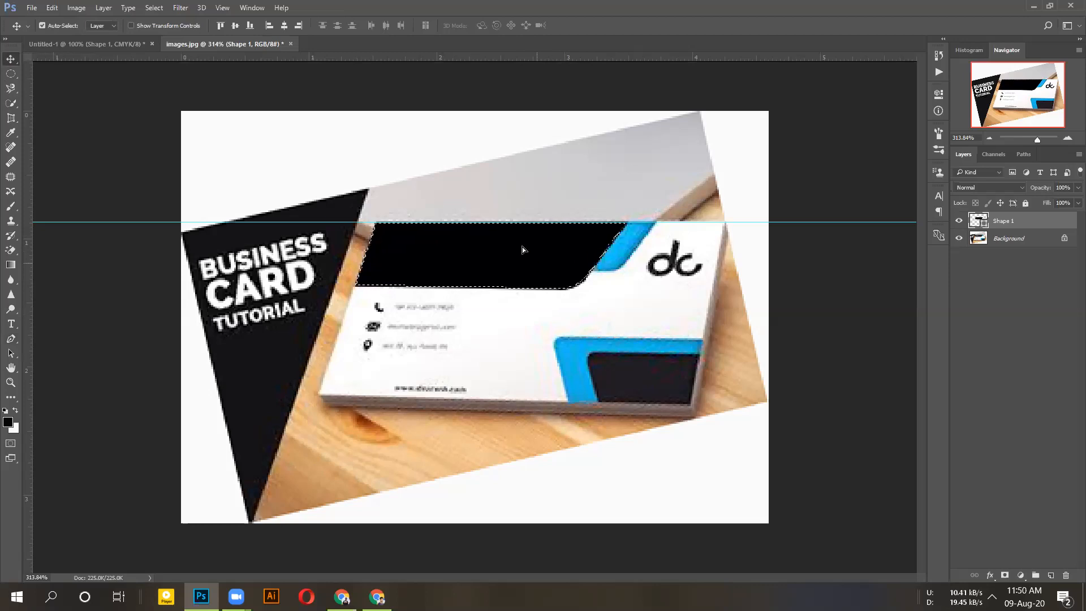
{"action": "left_click_drag", "start_coordinate": [436, 198], "coordinate": [338, 206]}
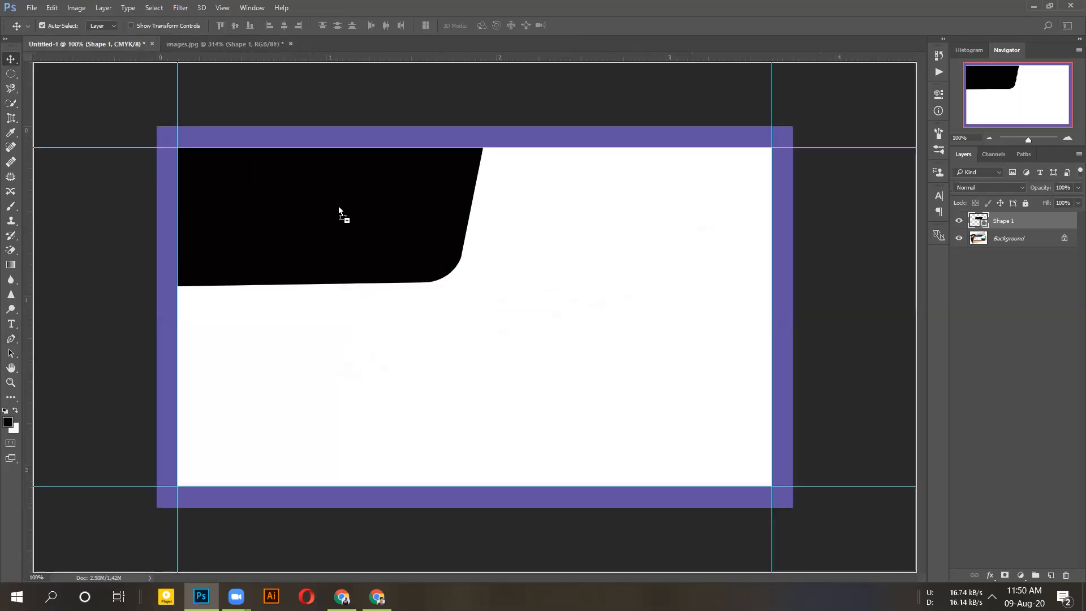
- Drop the stripe onto the card, delete the old Shape 1 band, and move the stripe top-left
{"action": "left_click_drag", "start_coordinate": [339, 206], "coordinate": [412, 180]}
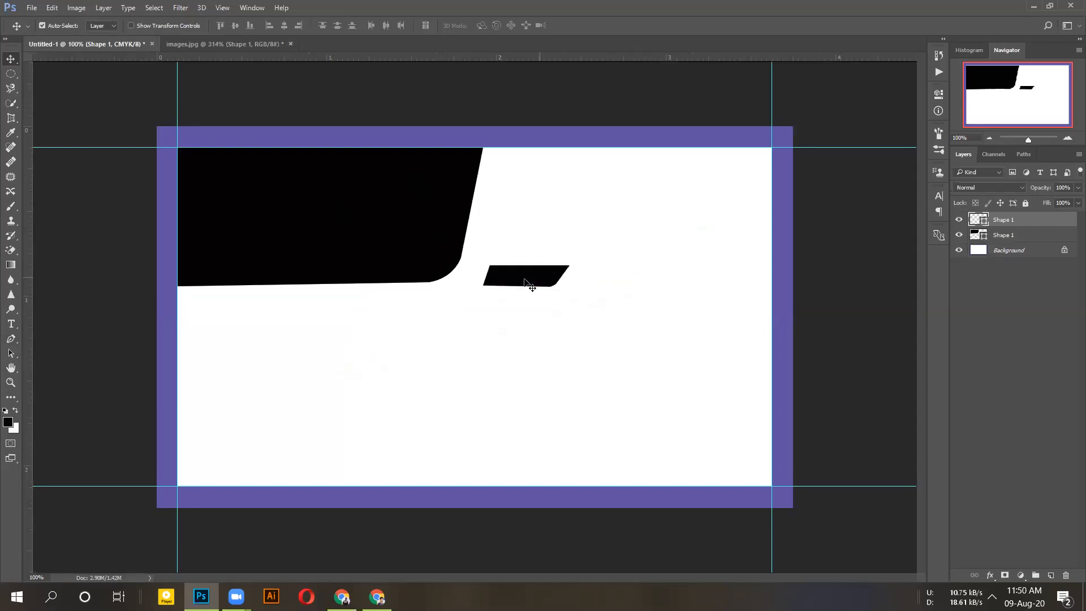
{"action": "left_click", "coordinate": [292, 196]}
{"action": "key", "text": "Delete"}
{"action": "left_click_drag", "start_coordinate": [549, 282], "coordinate": [248, 171]}
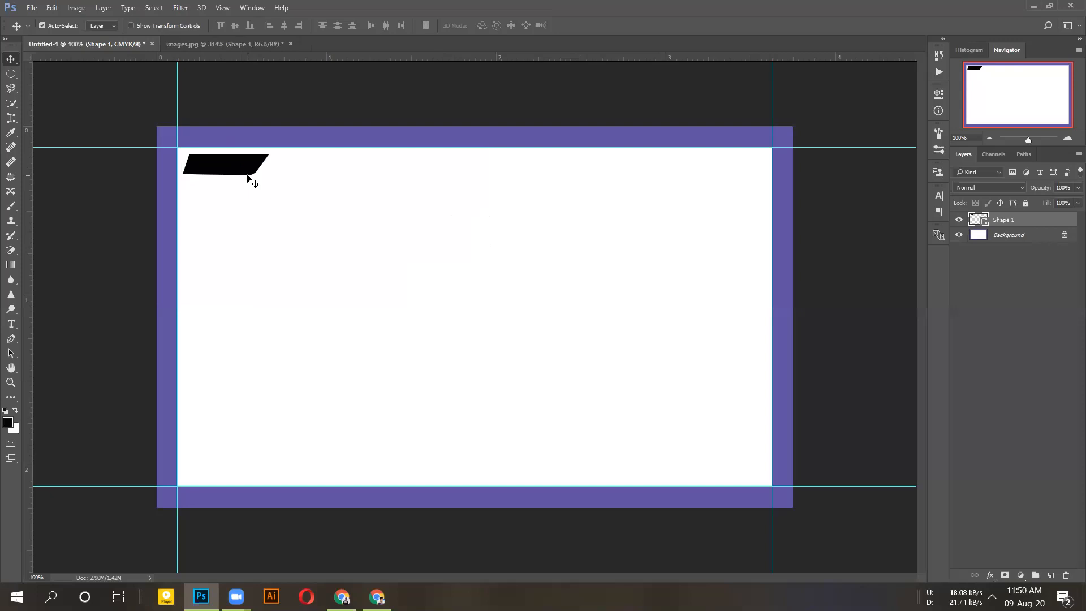
- Free Transform the stripe, trying a rotation and a 15° tilt and undoing both
{"action": "key", "text": "ctrl+t"}
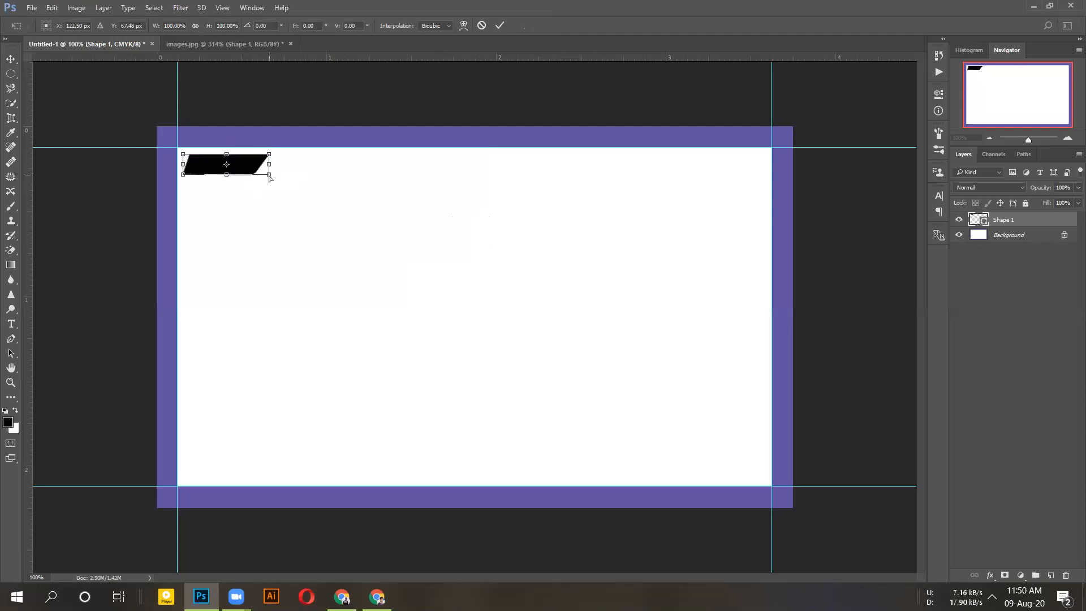
{"action": "left_click_drag", "start_coordinate": [270, 177], "coordinate": [311, 184]}
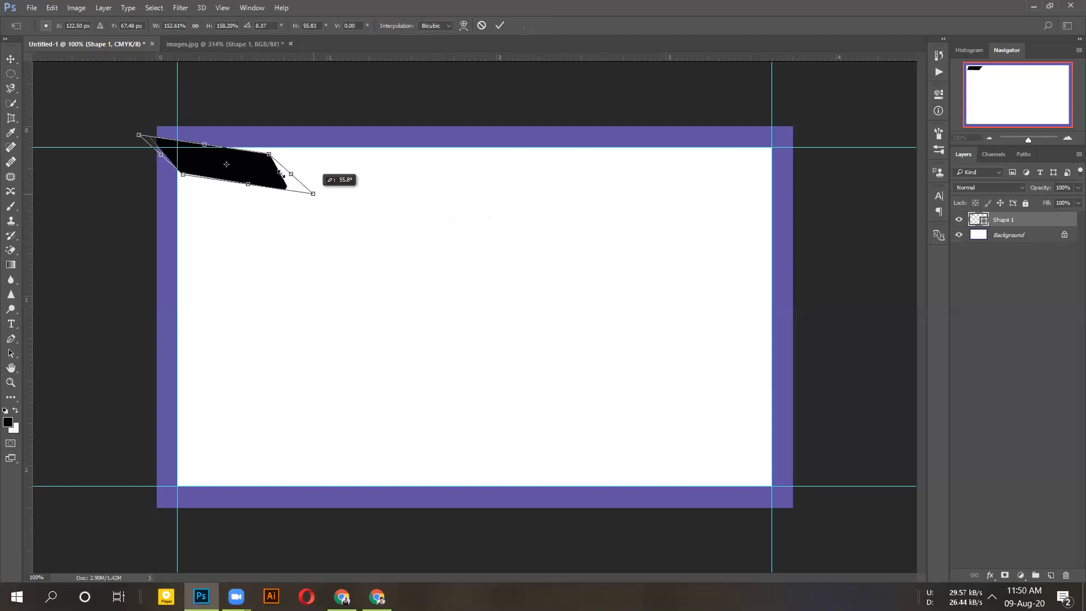
{"action": "key", "text": "ctrl+z"}
{"action": "key", "text": "ctrl+z"}
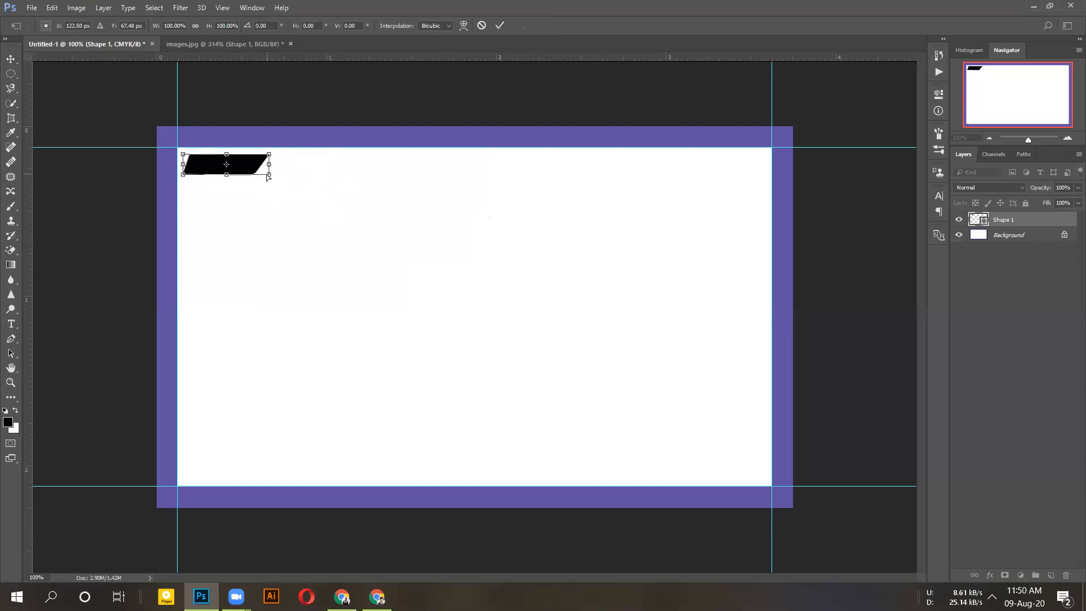
{"action": "left_click_drag", "start_coordinate": [276, 177], "coordinate": [284, 194]}
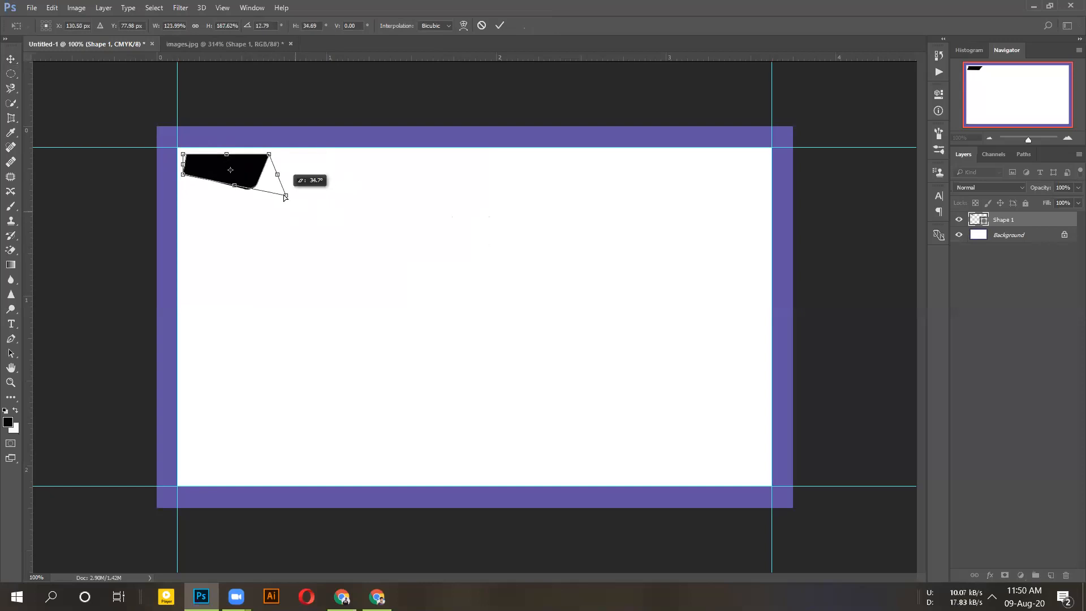
{"action": "key", "text": "ctrl+z"}
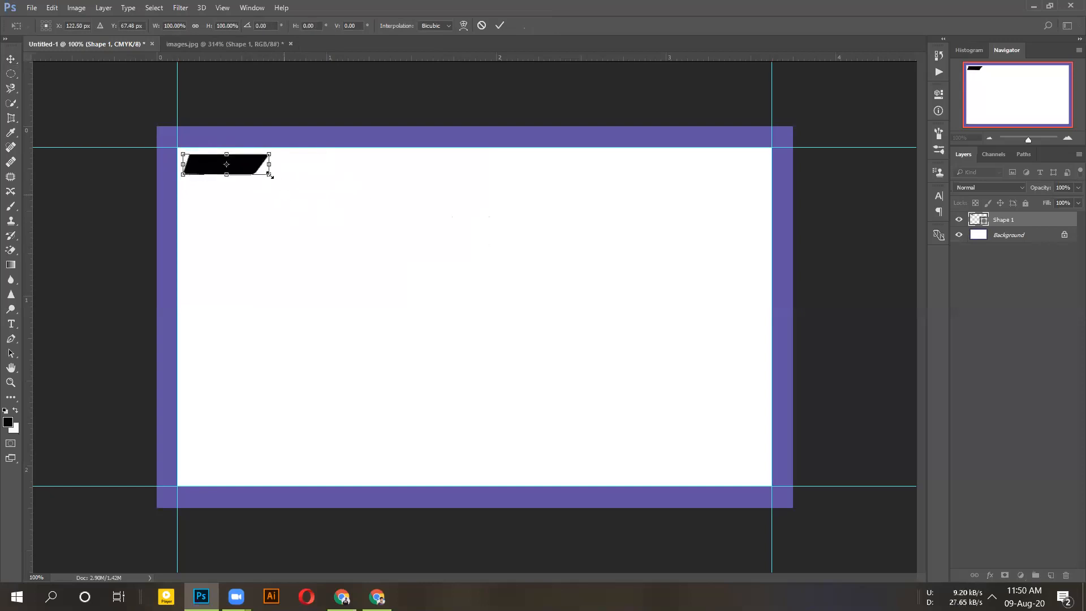
- Scale the stripe to about 270%, snap it to the top-left guides, and apply the transform
{"action": "left_click_drag", "start_coordinate": [271, 175], "coordinate": [631, 259]}
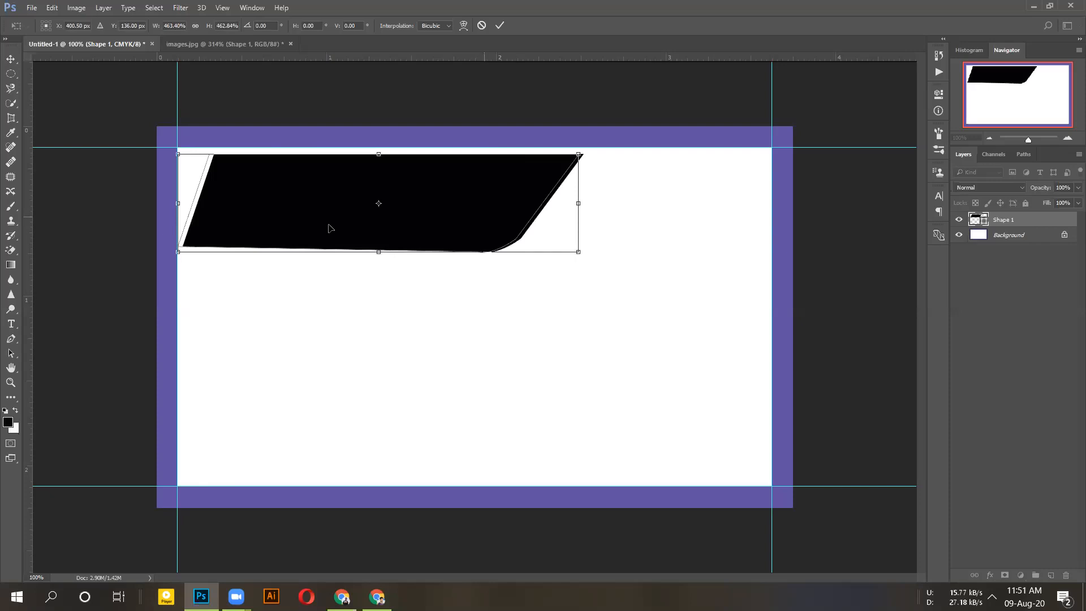
{"action": "left_click_drag", "start_coordinate": [331, 213], "coordinate": [295, 206]}
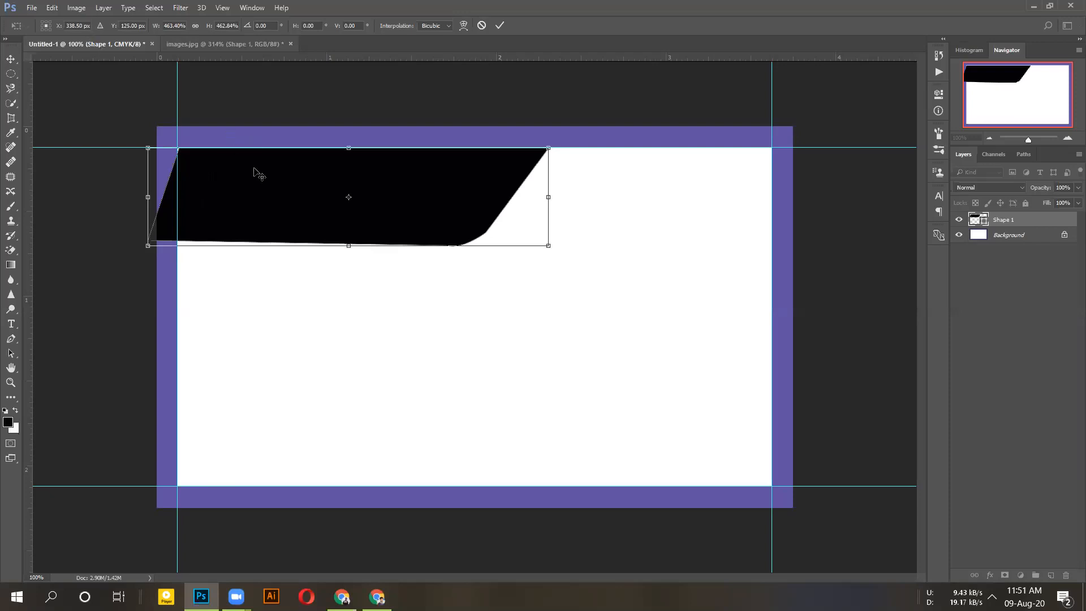
{"action": "key", "text": "Escape"}
{"action": "key", "text": "ctrl+t"}
{"action": "left_click_drag", "start_coordinate": [276, 187], "coordinate": [554, 262]}
{"action": "left_click_drag", "start_coordinate": [430, 206], "coordinate": [373, 215]}
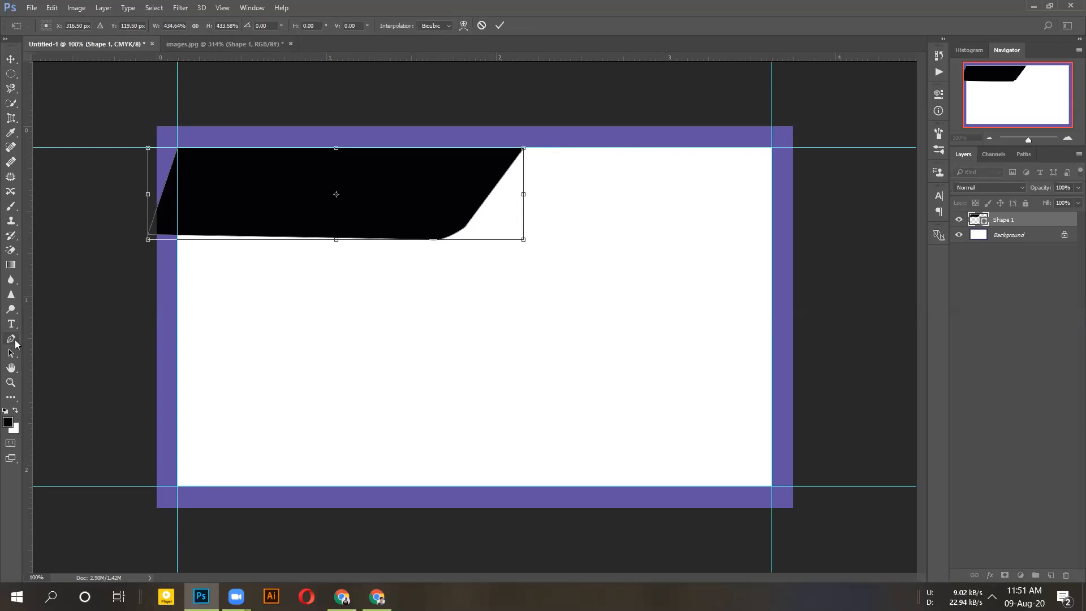
{"action": "left_click", "coordinate": [15, 343]}
{"action": "left_click", "coordinate": [500, 227]}
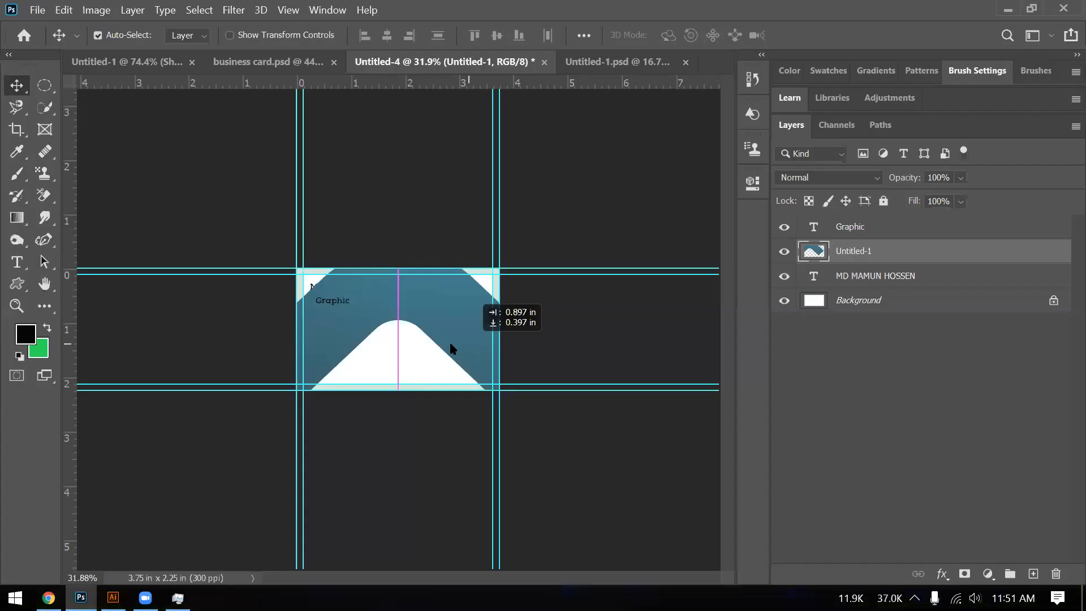
- Zoom out and reposition the blue wave graphic on the card
{"action": "left_click_drag", "start_coordinate": [405, 332], "coordinate": [446, 326]}
{"action": "key", "text": "ctrl+minus"}
{"action": "key", "text": "ctrl+minus"}
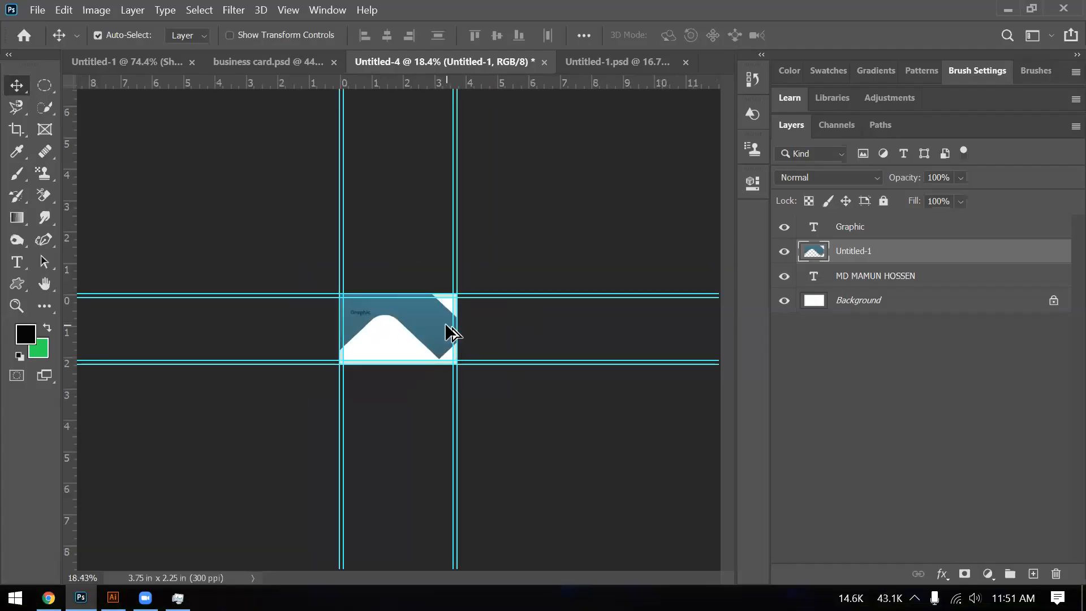
{"action": "scroll", "coordinate": [447, 328], "scroll_direction": "down", "scroll_amount": 5}
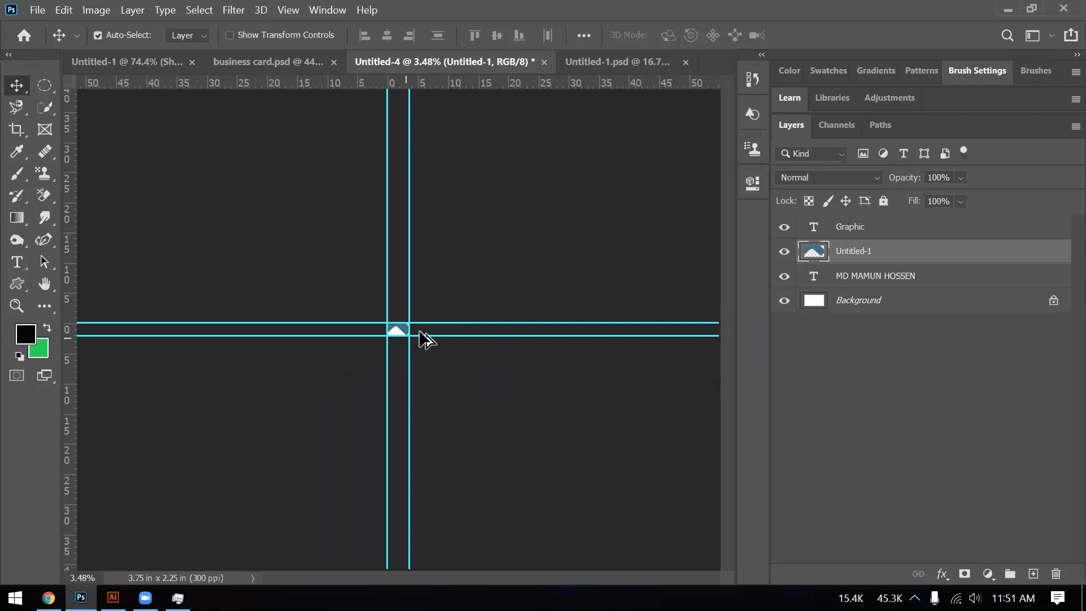
{"action": "scroll", "coordinate": [424, 338], "scroll_direction": "up", "scroll_amount": 5}
{"action": "scroll", "coordinate": [420, 332], "scroll_direction": "up", "scroll_amount": 5}
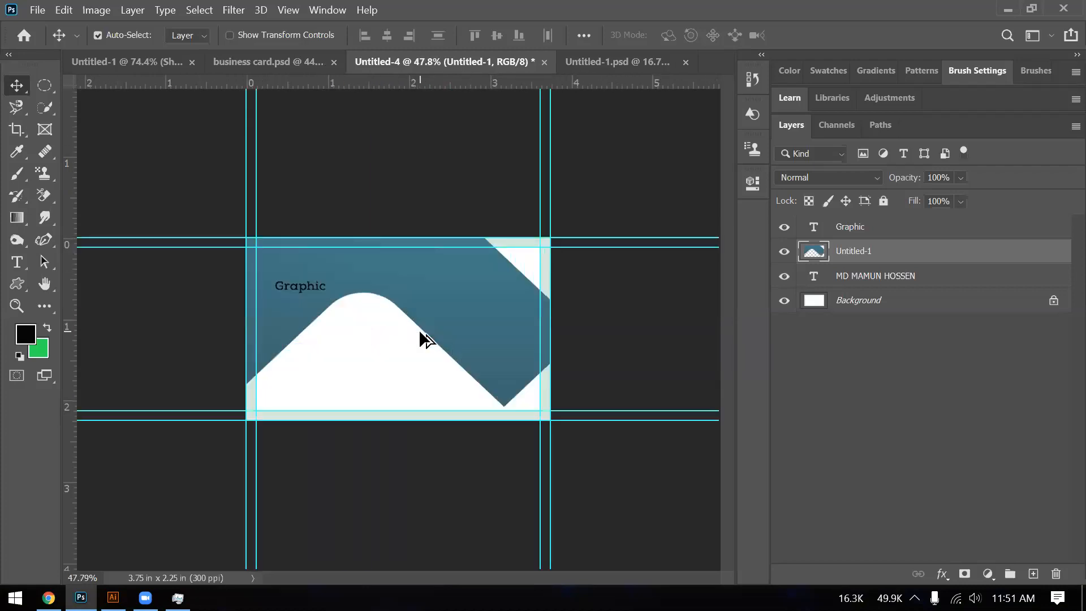
{"action": "scroll", "coordinate": [420, 333], "scroll_direction": "up", "scroll_amount": 3}
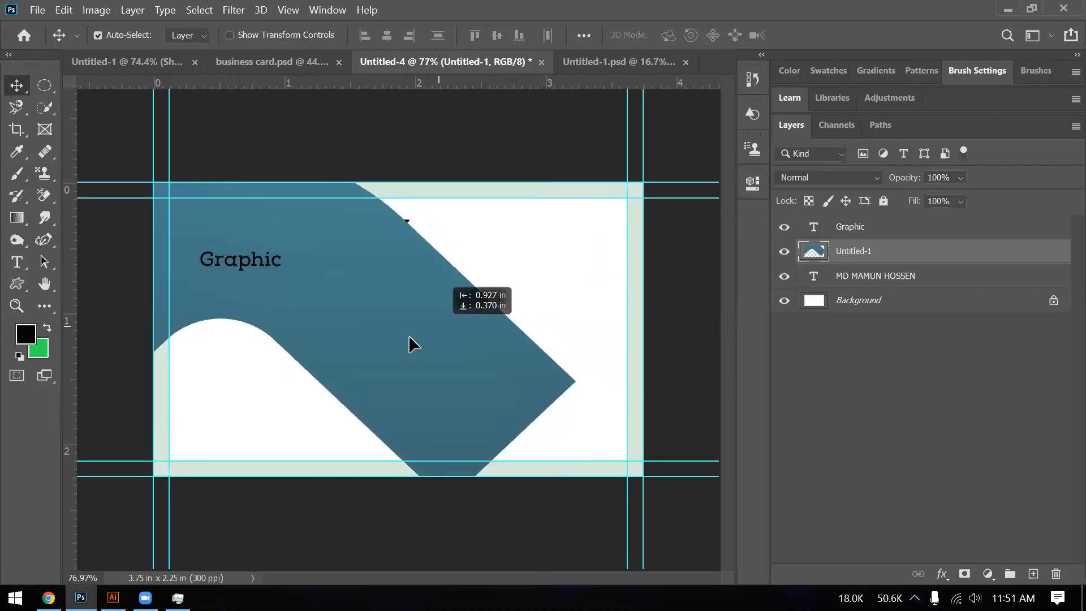
{"action": "left_click_drag", "start_coordinate": [505, 347], "coordinate": [518, 308]}
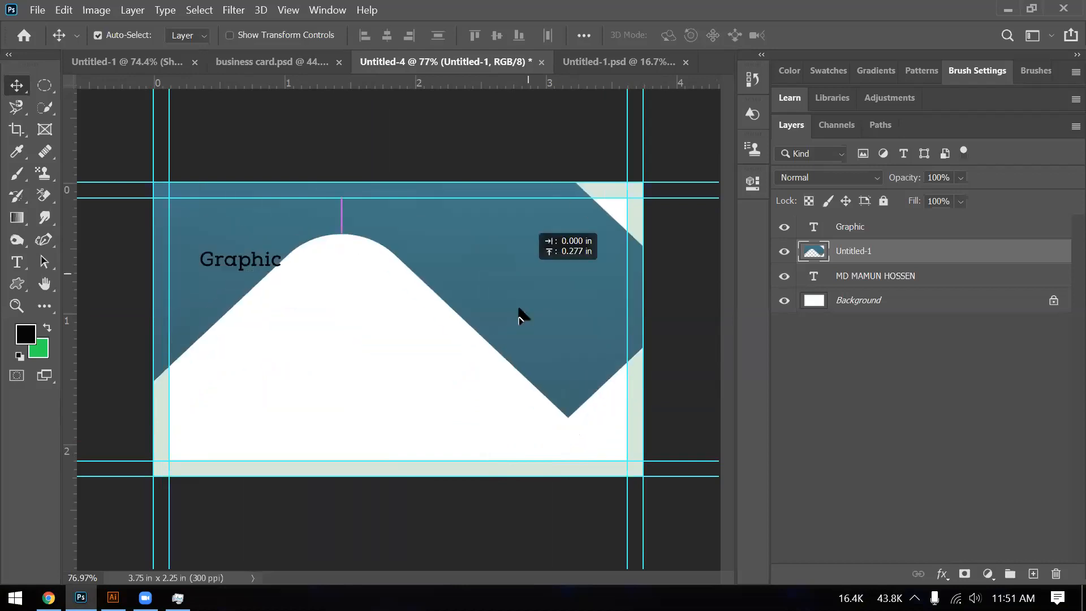
{"action": "left_click_drag", "start_coordinate": [518, 308], "coordinate": [328, 270]}
{"action": "left_click_drag", "start_coordinate": [413, 270], "coordinate": [360, 322]}
- Free Transform the blue graphic, shrinking it to roughly 2.16% width and 4.91% height
{"action": "key", "text": "ctrl+t"}
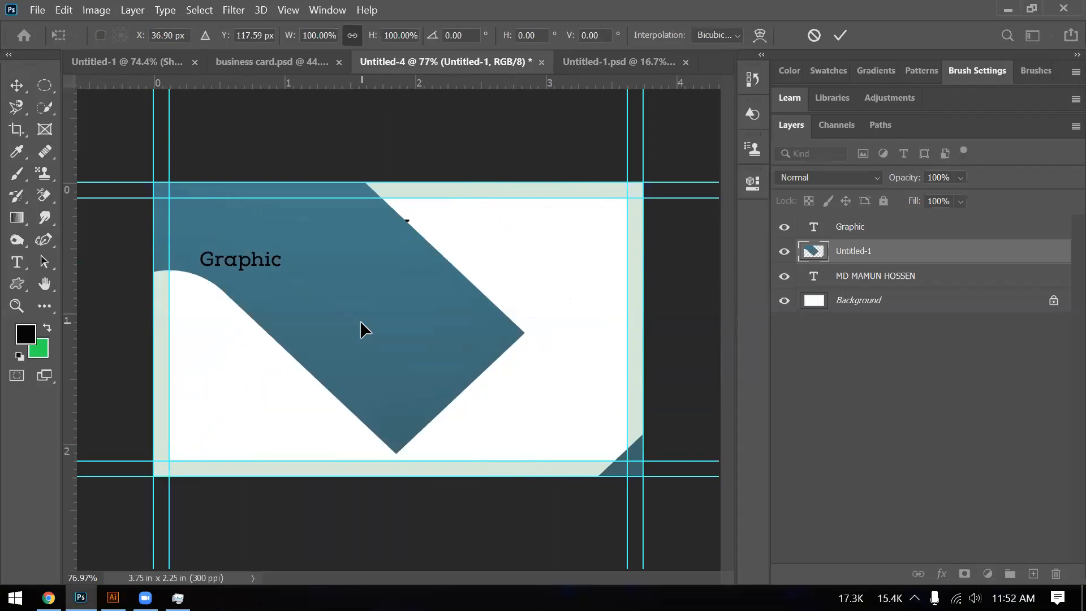
{"action": "scroll", "coordinate": [360, 323], "scroll_direction": "down", "scroll_amount": 10}
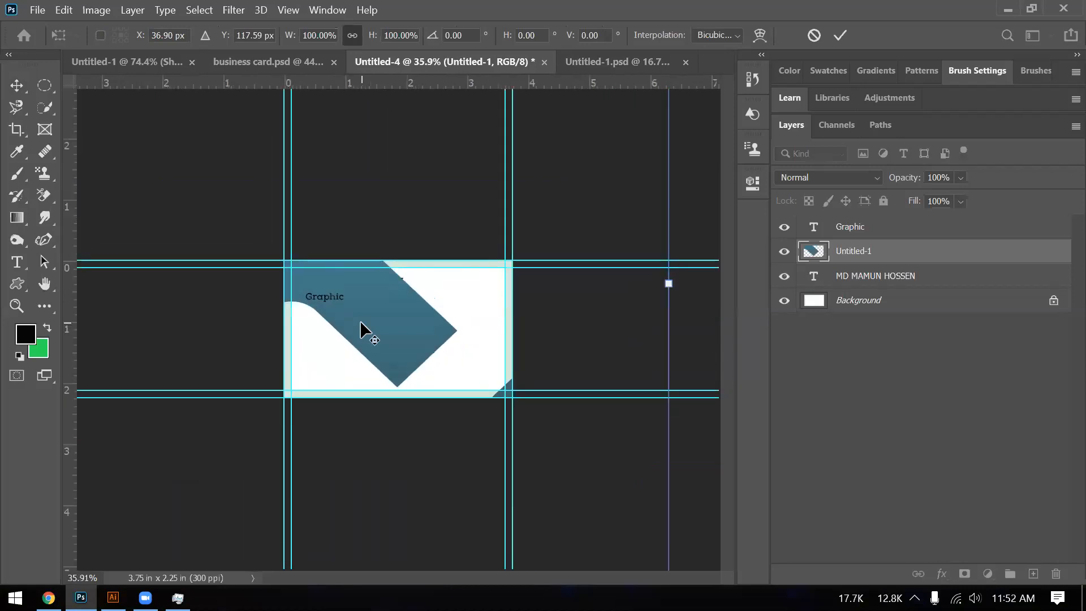
{"action": "scroll", "coordinate": [360, 321], "scroll_direction": "down", "scroll_amount": 5}
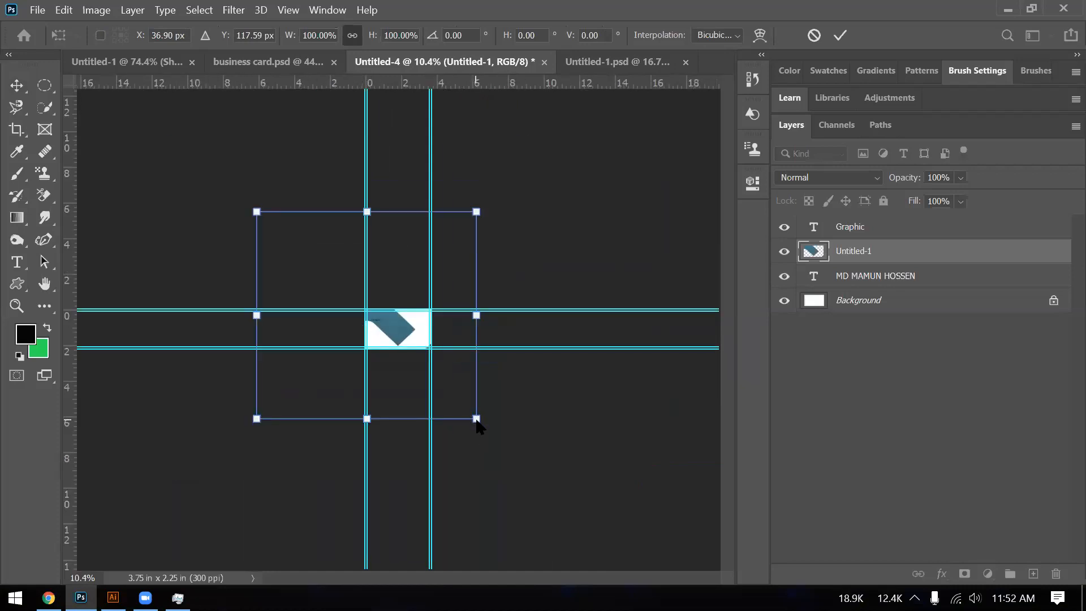
{"action": "left_click_drag", "start_coordinate": [477, 419], "coordinate": [472, 416]}
{"action": "left_click_drag", "start_coordinate": [471, 416], "coordinate": [372, 320]}
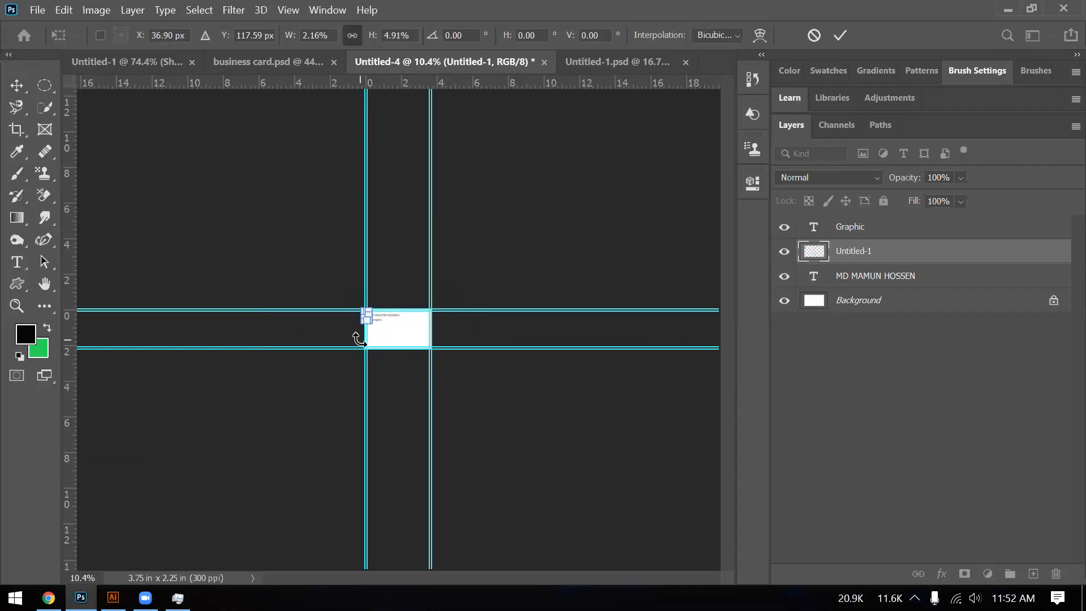
- Move and widen the small graphic toward the card's right, then revert it to full placed size
{"action": "scroll", "coordinate": [362, 343], "scroll_direction": "up", "scroll_amount": 12}
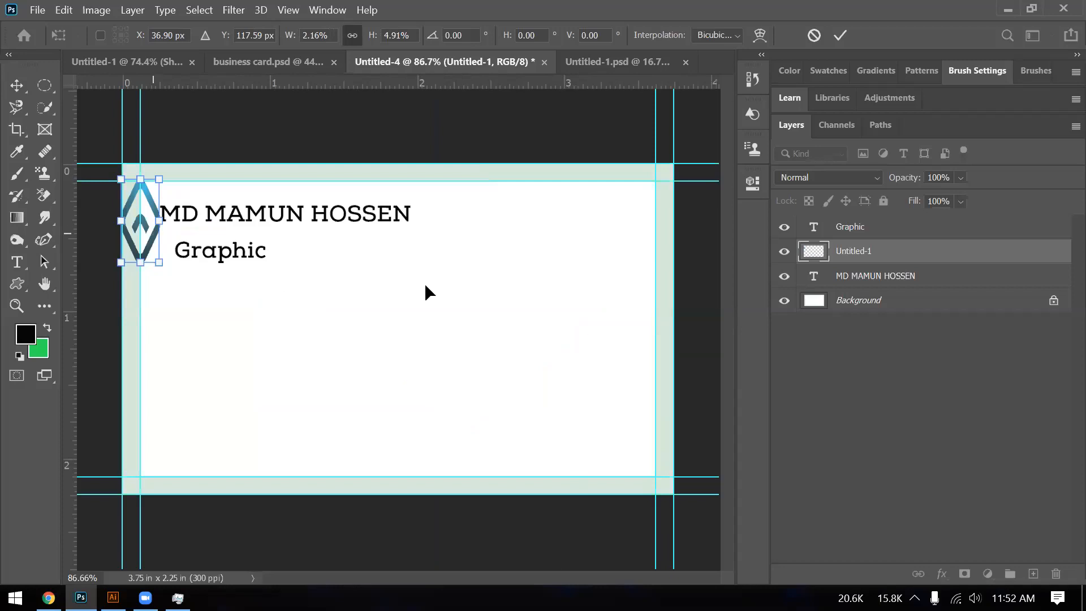
{"action": "left_click_drag", "start_coordinate": [141, 227], "coordinate": [555, 264]}
{"action": "left_click_drag", "start_coordinate": [524, 198], "coordinate": [525, 216]}
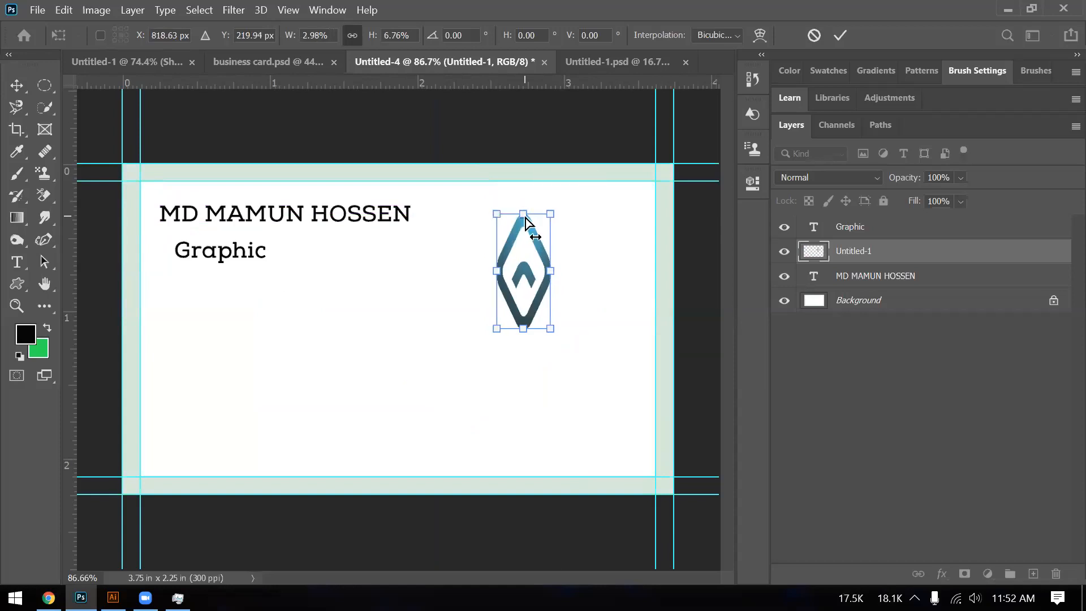
{"action": "key", "text": "ctrl+z"}
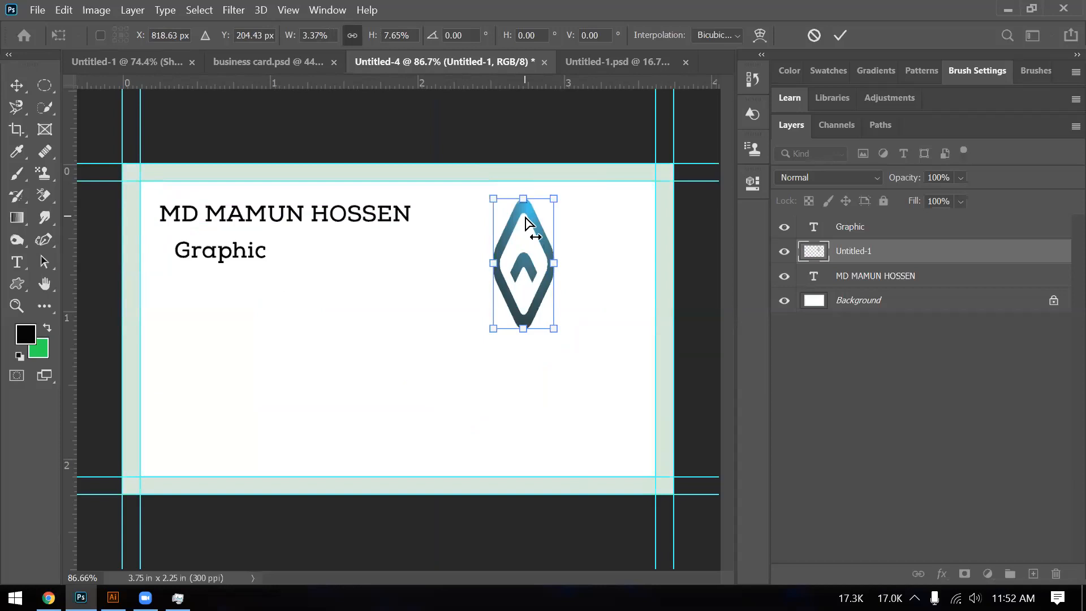
{"action": "key", "text": "ctrl+z"}
{"action": "key", "text": "ctrl+z"}
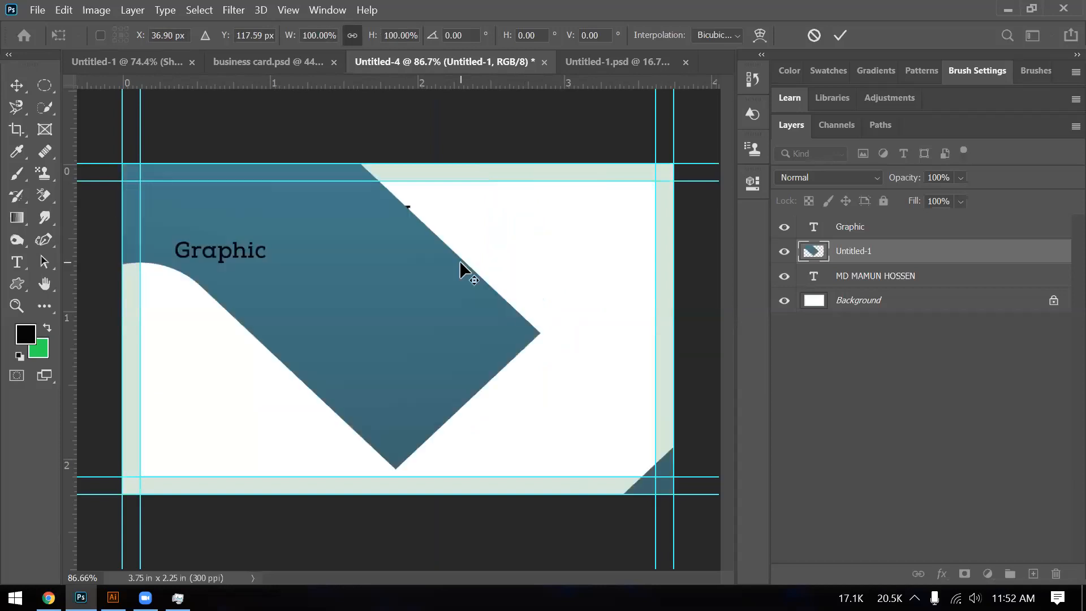
{"action": "scroll", "coordinate": [460, 263], "scroll_direction": "down", "scroll_amount": 5}
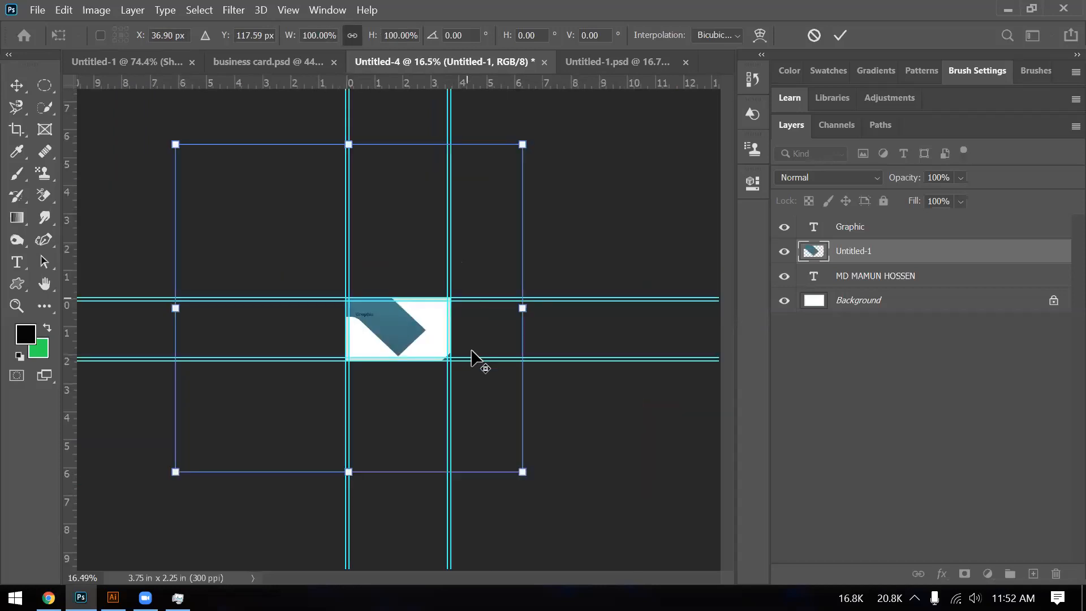
{"action": "scroll", "coordinate": [471, 357], "scroll_direction": "down", "scroll_amount": 1}
{"action": "scroll", "coordinate": [482, 463], "scroll_direction": "down", "scroll_amount": 1}
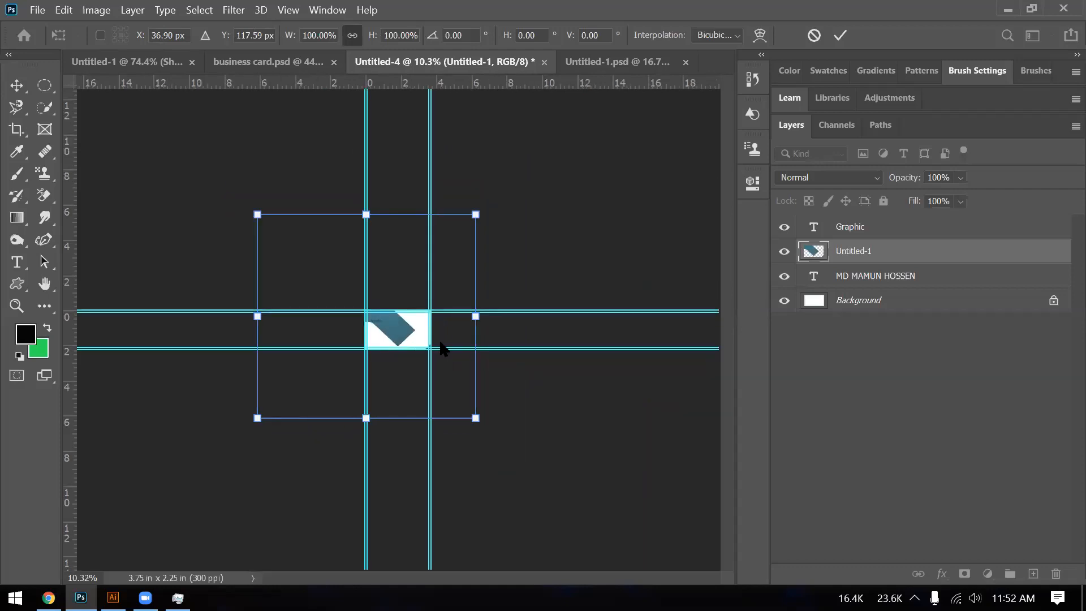
- Shrink the graphic to about 31%, rotate it about 6 degrees, and commit the transform
{"action": "left_click_drag", "start_coordinate": [457, 409], "coordinate": [391, 343]}
{"action": "key", "text": "ctrl+z"}
{"action": "left_click_drag", "start_coordinate": [475, 419], "coordinate": [322, 283]}
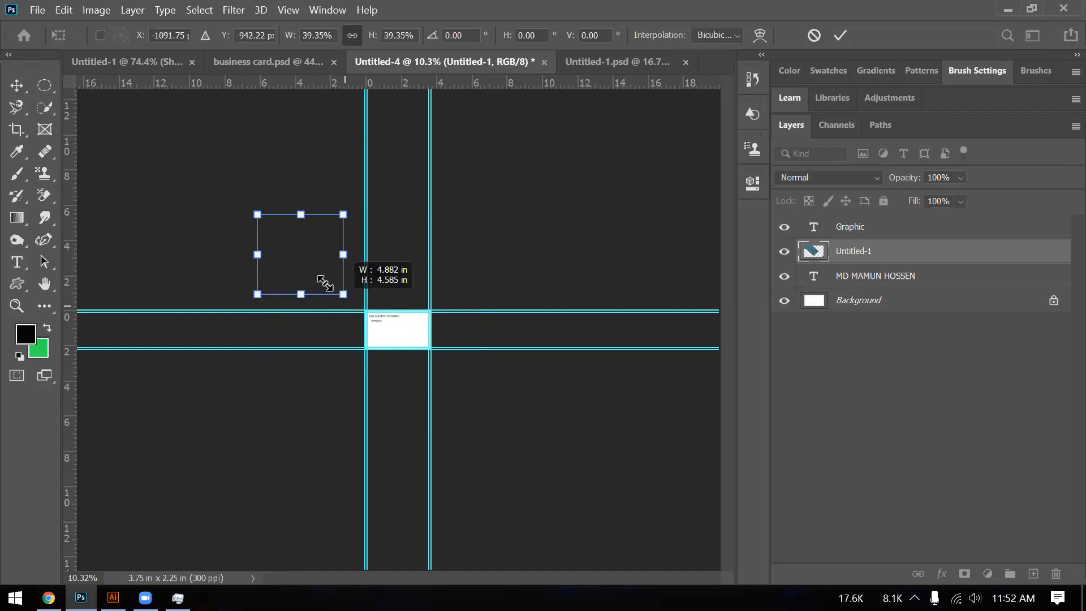
{"action": "left_click_drag", "start_coordinate": [324, 282], "coordinate": [308, 265]}
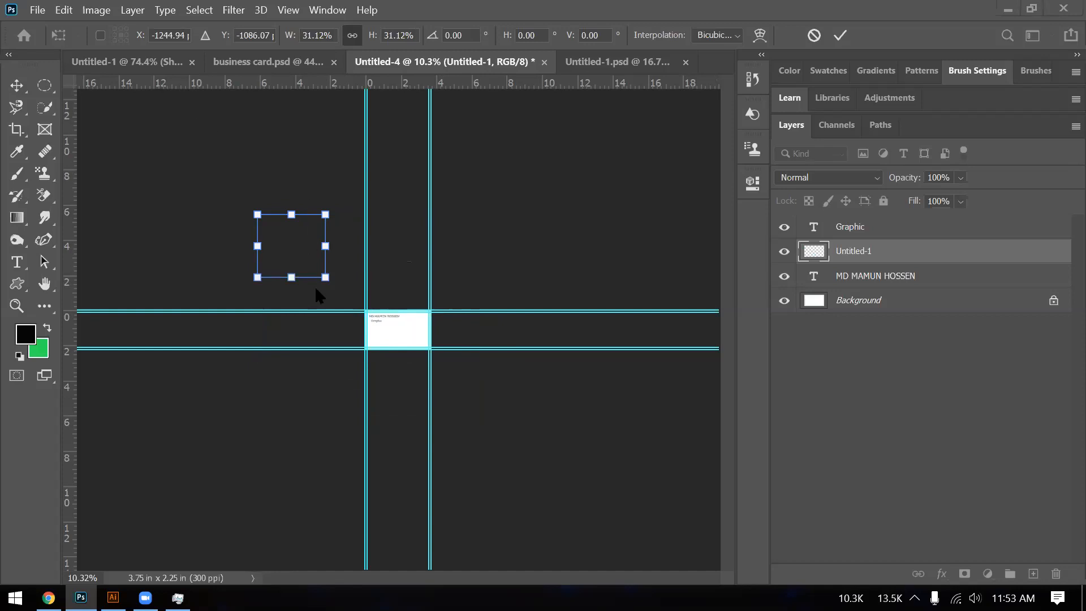
{"action": "scroll", "coordinate": [315, 286], "scroll_direction": "up", "scroll_amount": 6}
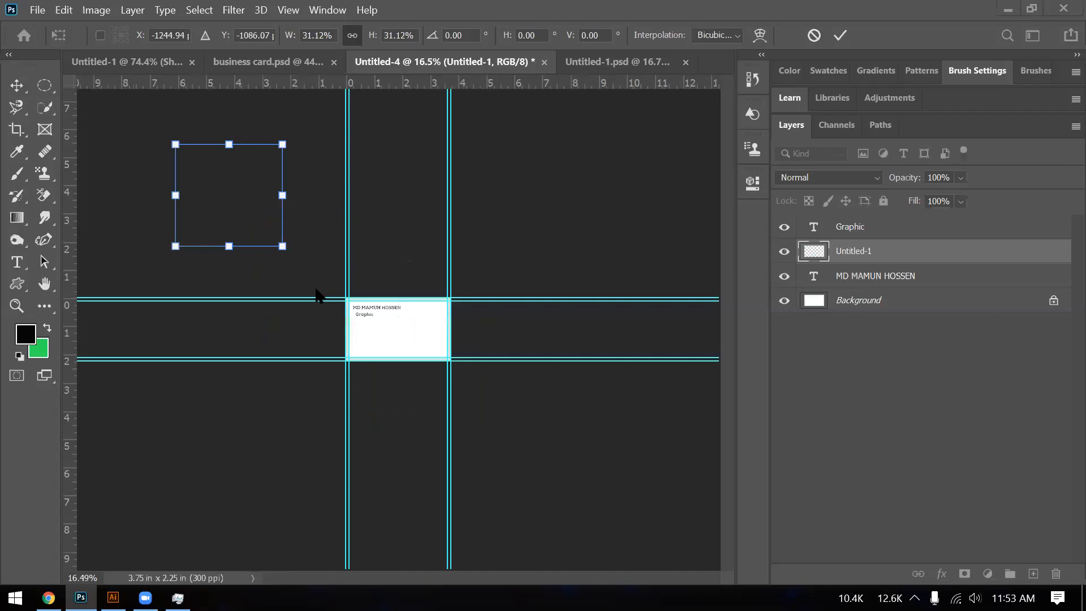
{"action": "scroll", "coordinate": [340, 286], "scroll_direction": "up", "scroll_amount": 2}
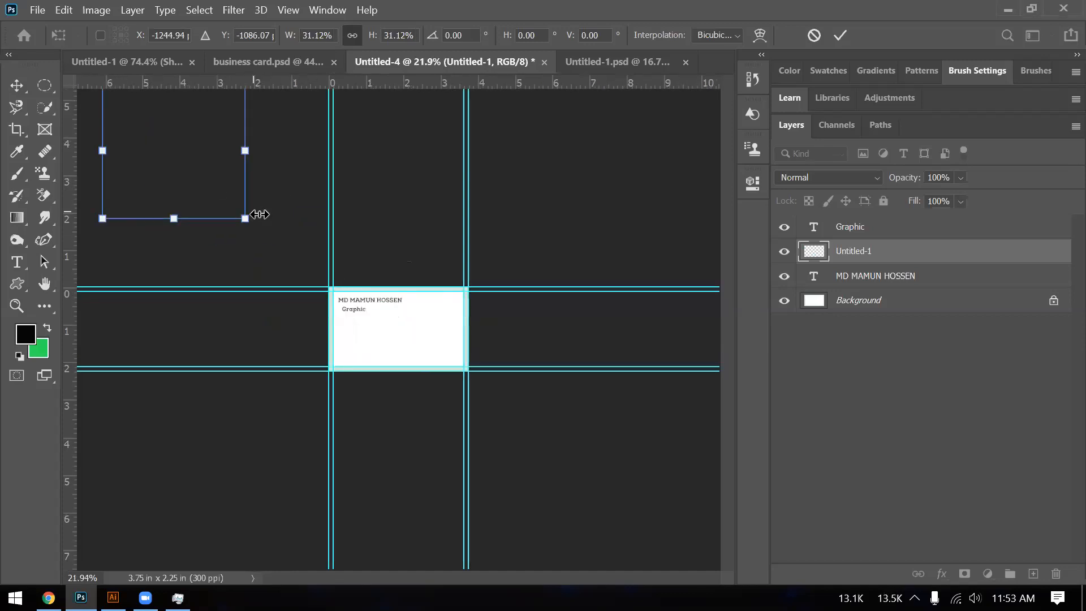
{"action": "left_click_drag", "start_coordinate": [334, 272], "coordinate": [339, 237]}
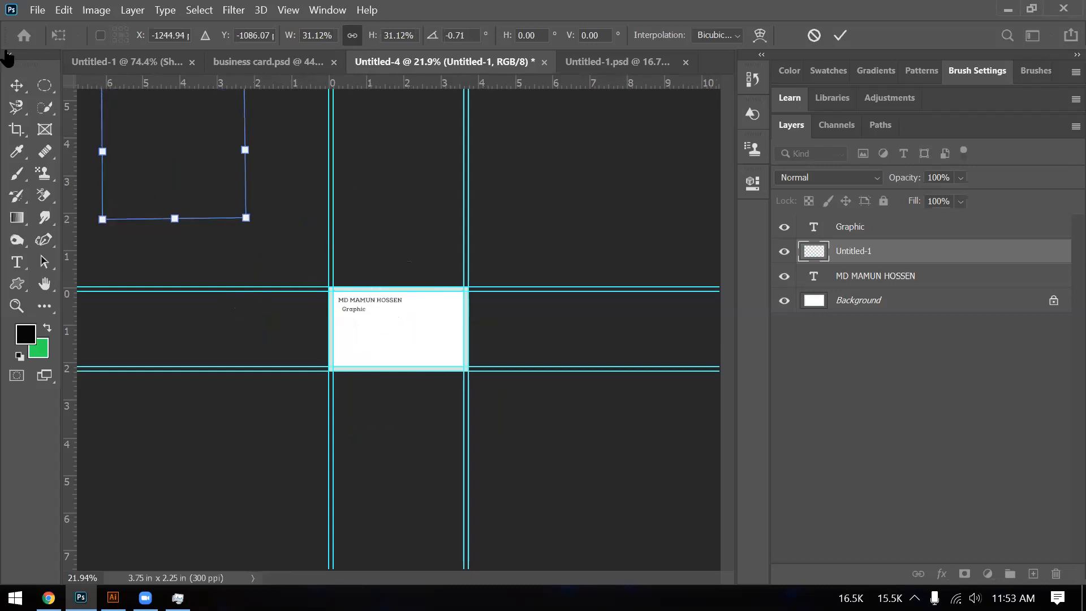
{"action": "left_click", "coordinate": [15, 81]}
- Delete the blue graphic layer from the card and switch to the Untitled-1.psd document
{"action": "left_click_drag", "start_coordinate": [175, 167], "coordinate": [440, 354]}
{"action": "key", "text": "ctrl+minus"}
{"action": "key", "text": "ctrl+minus"}
{"action": "key", "text": "ctrl+minus"}
{"action": "key", "text": "ctrl+minus"}
{"action": "key", "text": "ctrl+minus"}
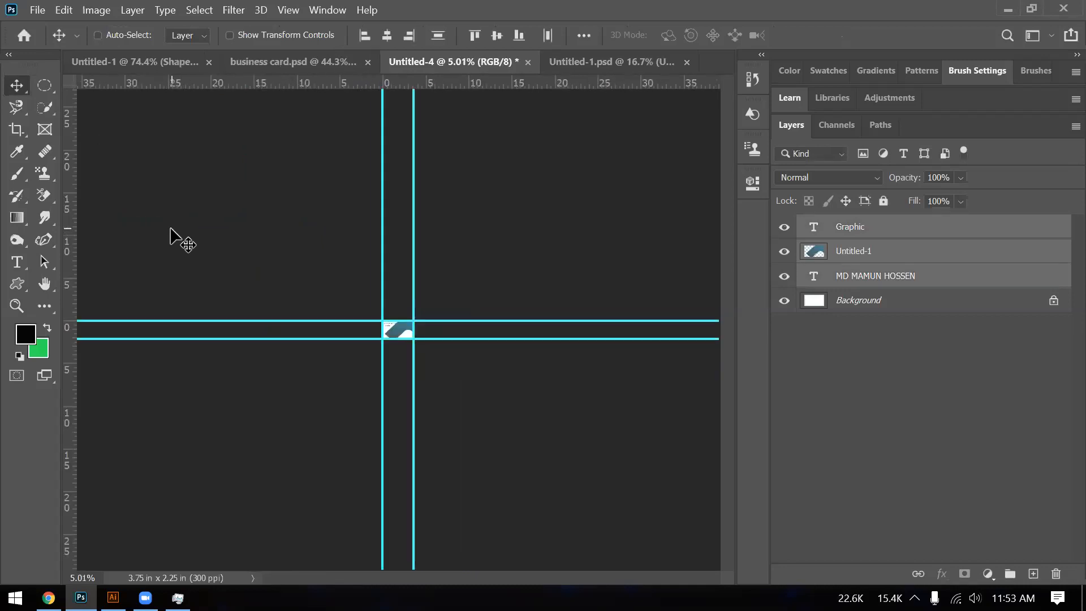
{"action": "key", "text": "ctrl+z"}
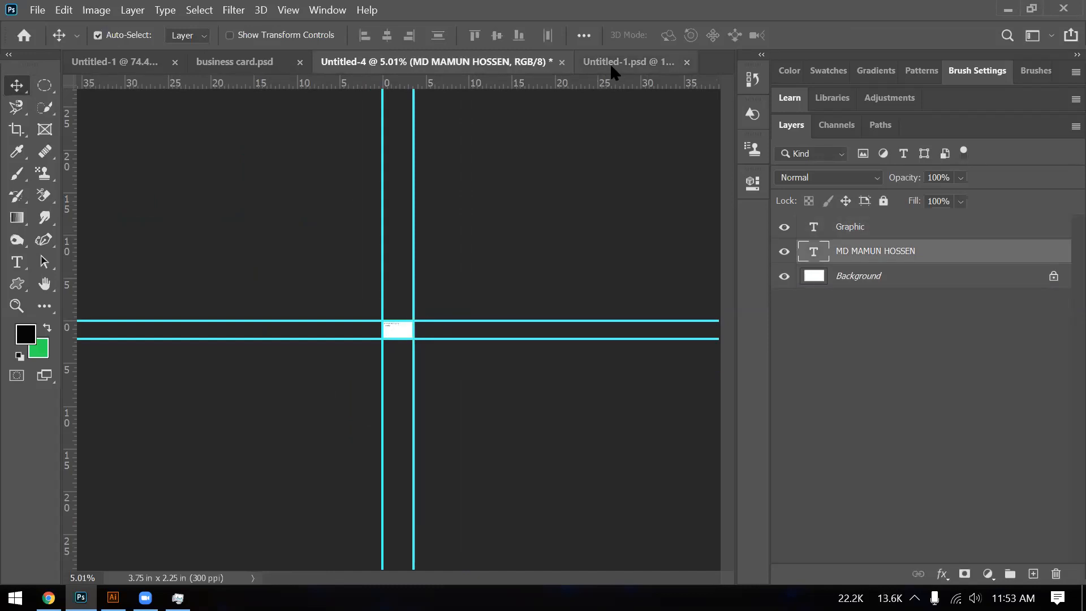
{"action": "left_click", "coordinate": [609, 63]}
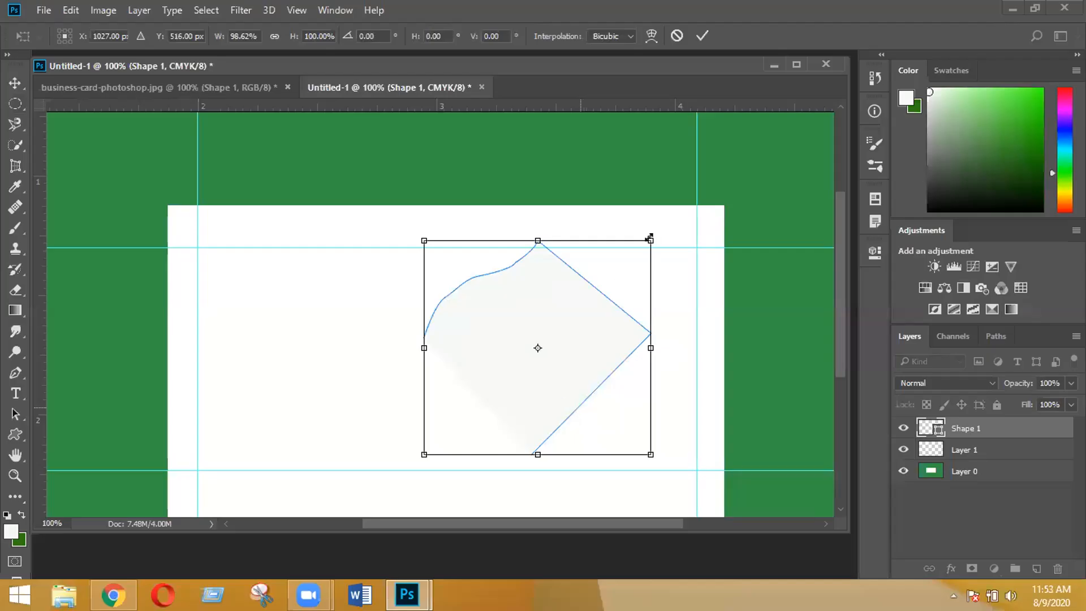
- Enlarge the pale shape slightly from its top-right corner and rotate it about 23° clockwise
{"action": "left_click_drag", "start_coordinate": [650, 241], "coordinate": [651, 241]}
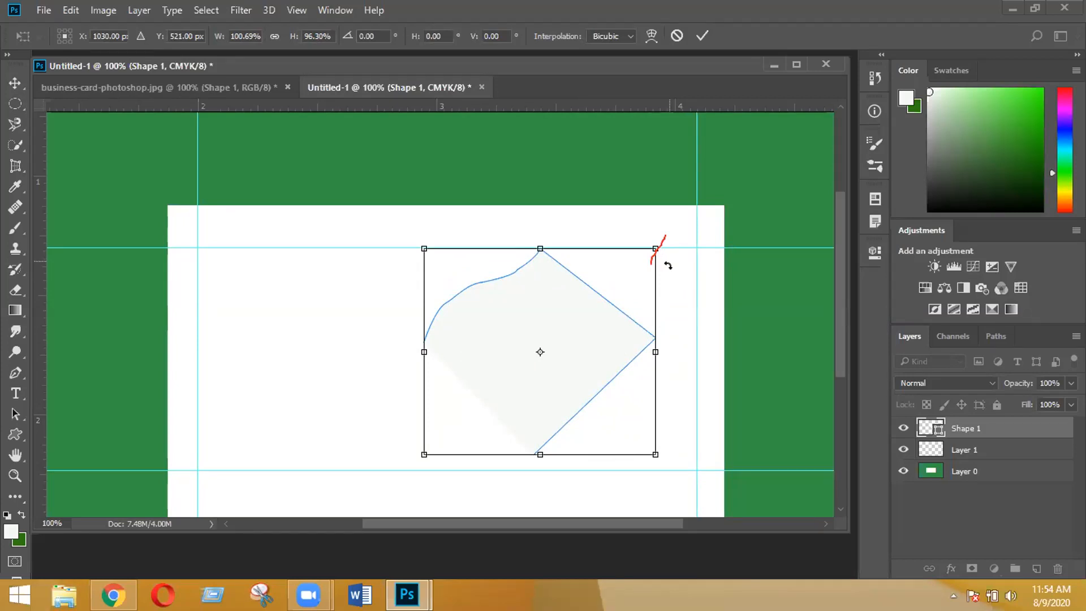
{"action": "left_click_drag", "start_coordinate": [668, 266], "coordinate": [704, 376]}
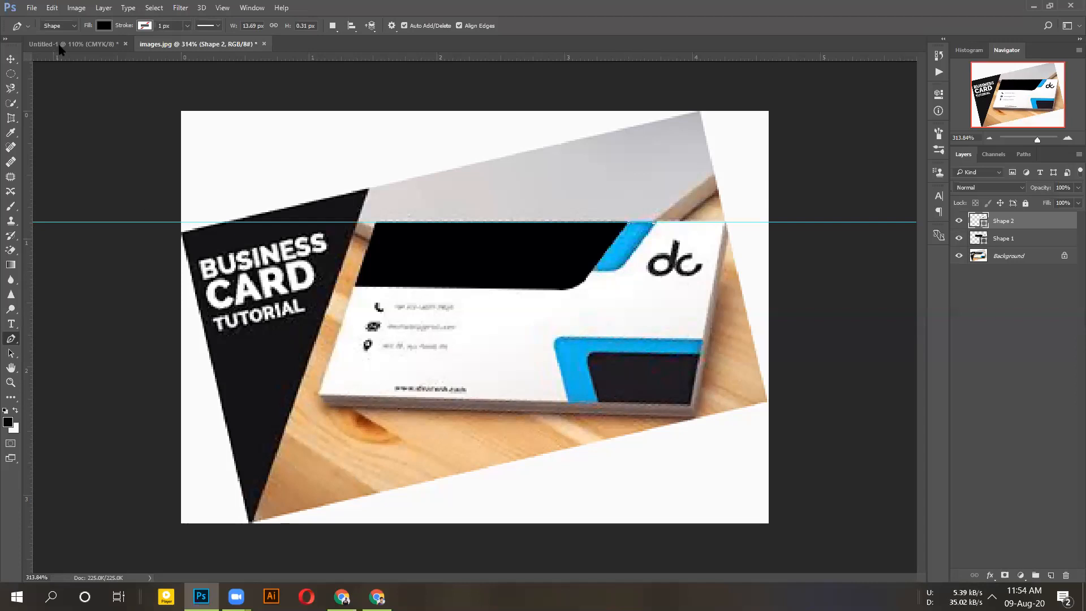
- Review the Pen tool's shape, path and pixel modes, then undo a test anchor point
{"action": "left_click", "coordinate": [75, 26]}
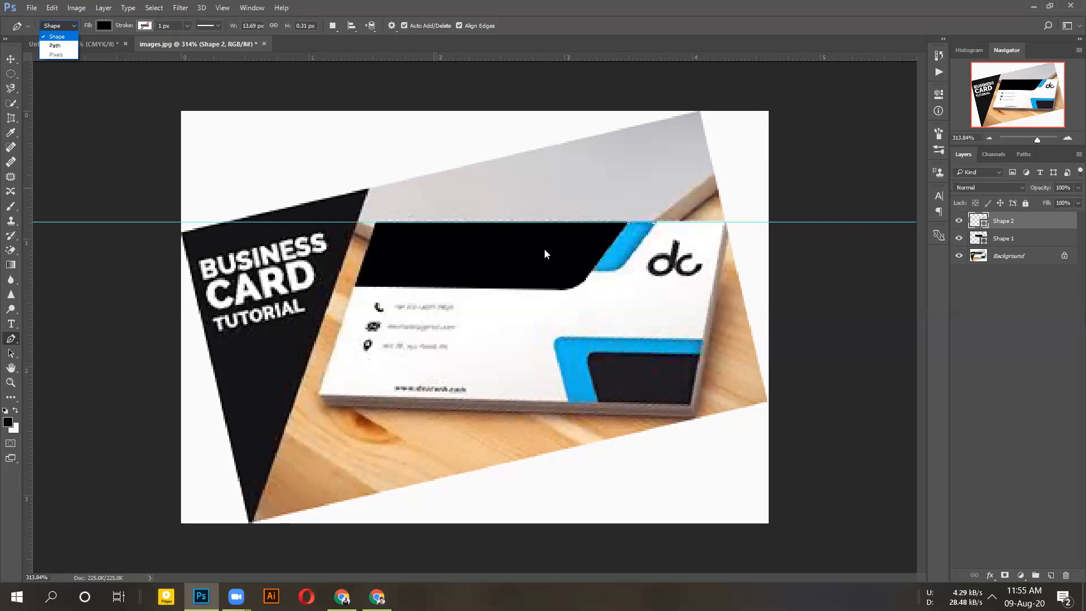
{"action": "left_click", "coordinate": [626, 269]}
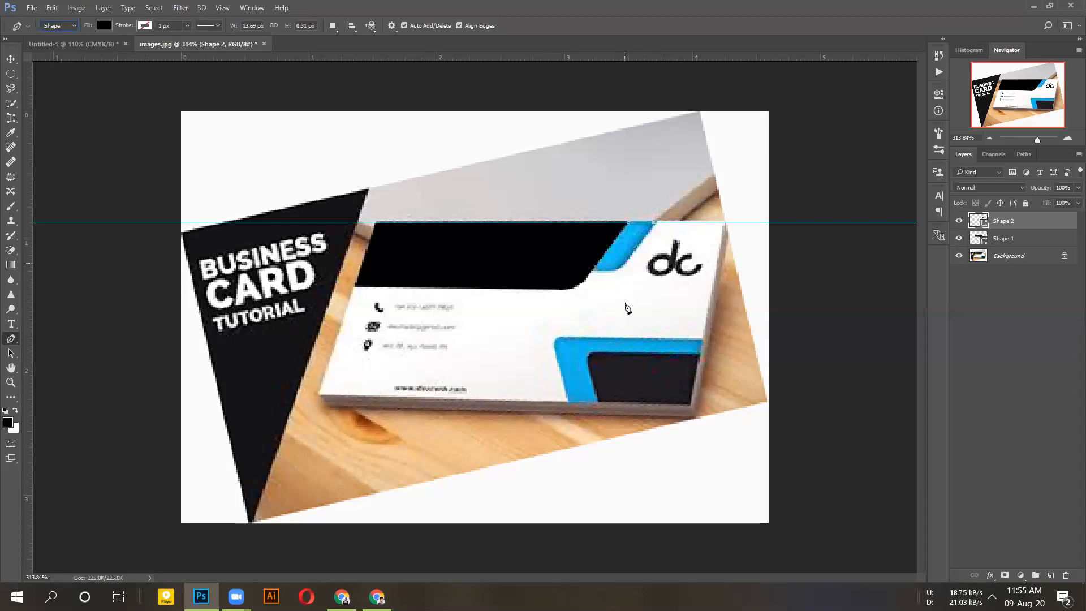
{"action": "left_click_drag", "start_coordinate": [617, 277], "coordinate": [600, 275]}
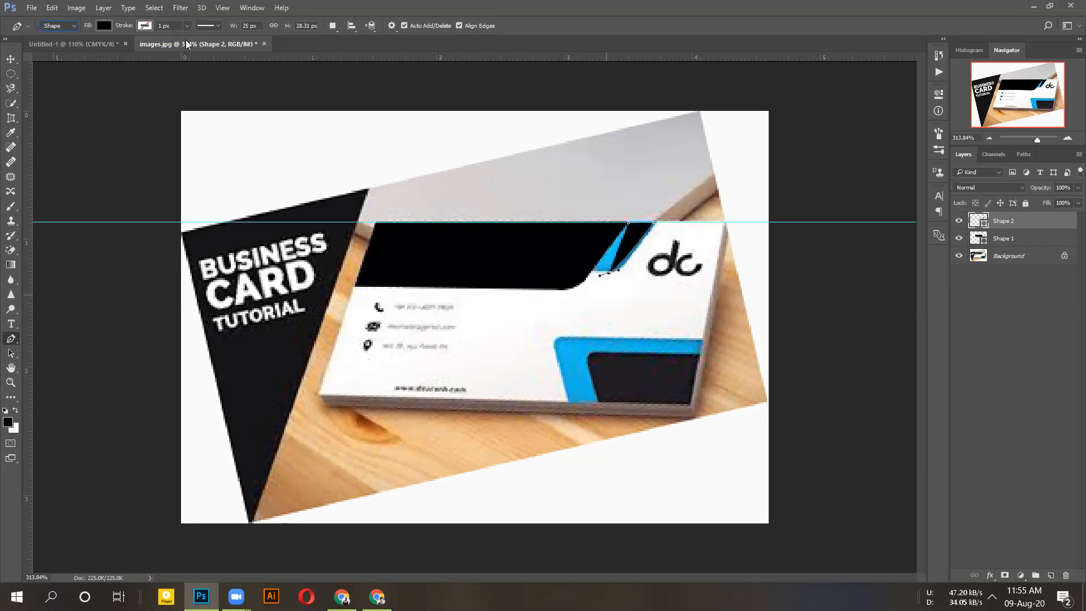
{"action": "key", "text": "ctrl+z"}
- Zoom into the reference, select the Blur tool, fit the image to the window, and return to Untitled-1
{"action": "key", "text": "ctrl+Tab"}
{"action": "key", "text": "ctrl+Tab"}
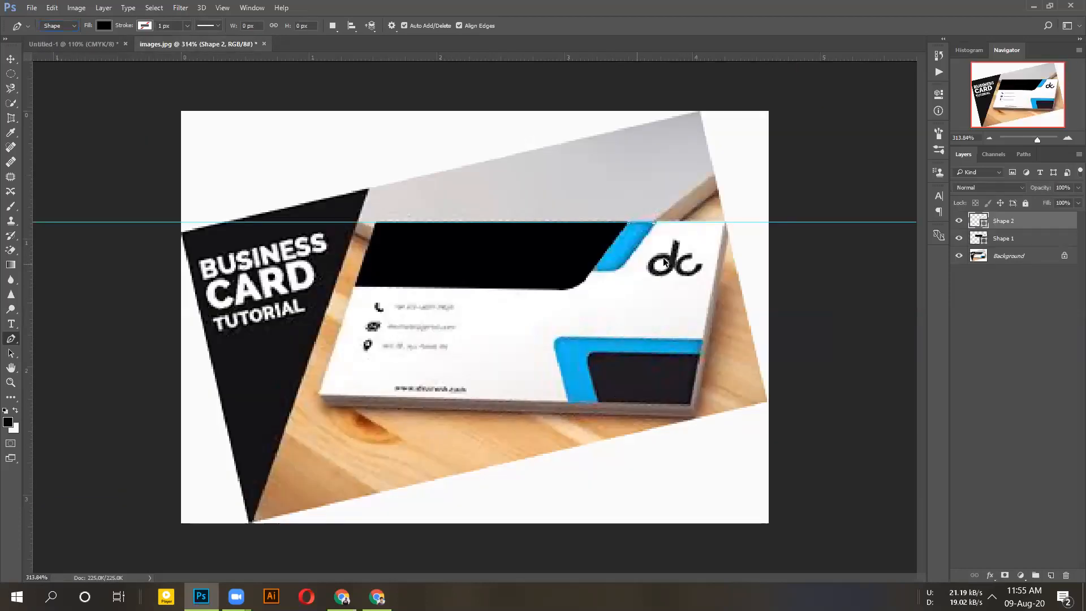
{"action": "scroll", "coordinate": [661, 252], "scroll_direction": "up", "scroll_amount": 2}
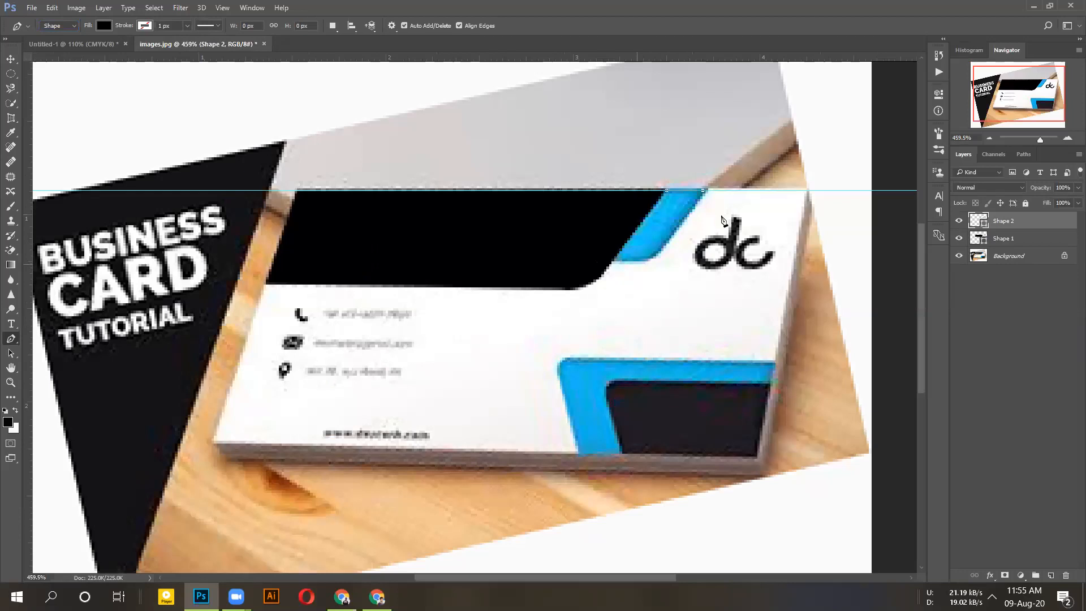
{"action": "scroll", "coordinate": [636, 257], "scroll_direction": "up", "scroll_amount": 1}
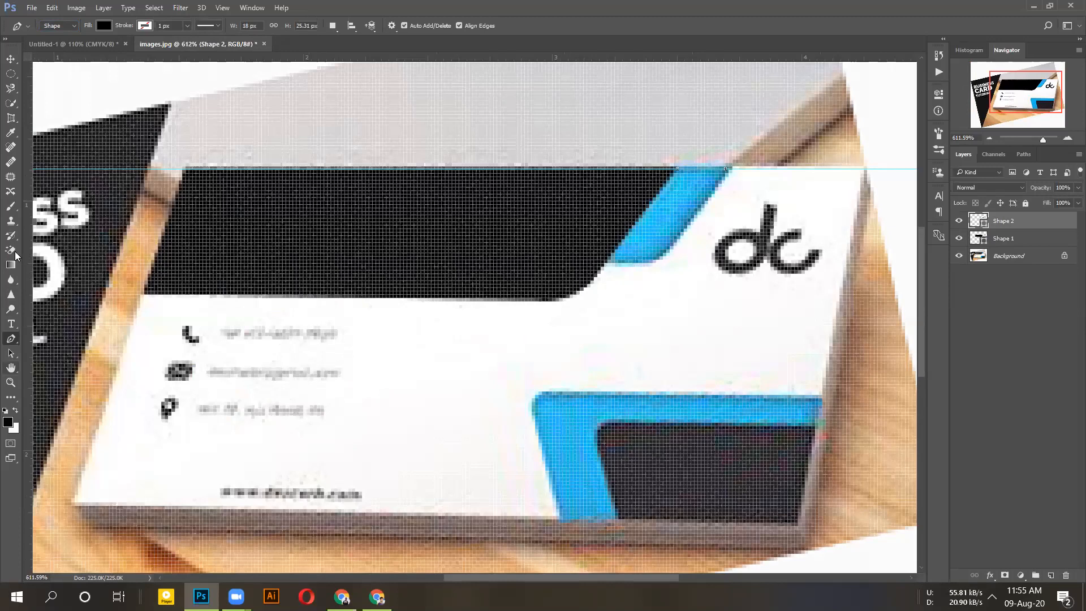
{"action": "left_click", "coordinate": [11, 279]}
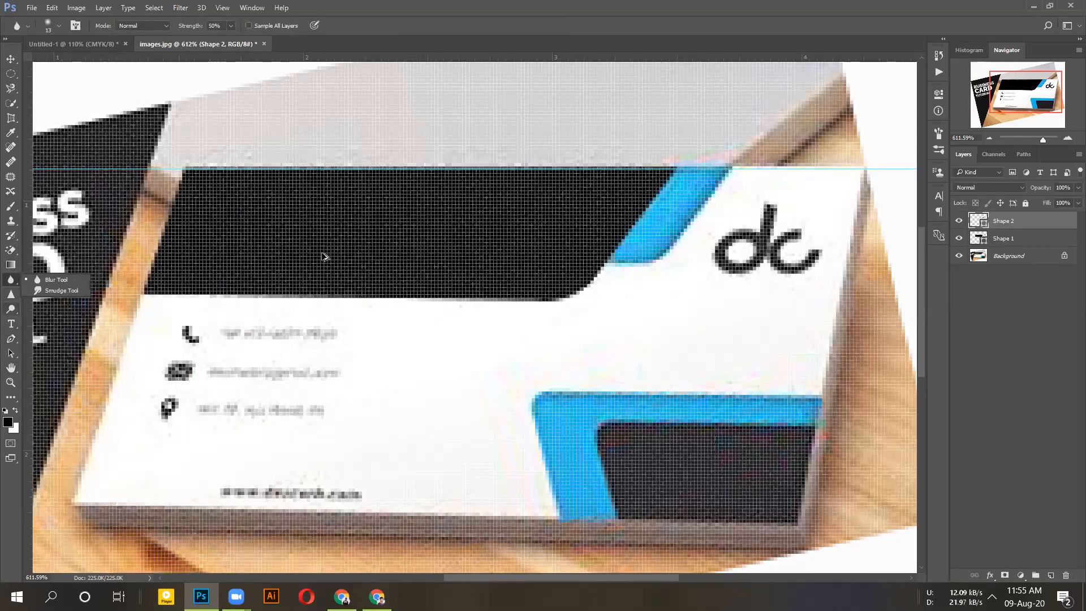
{"action": "left_click", "coordinate": [446, 332]}
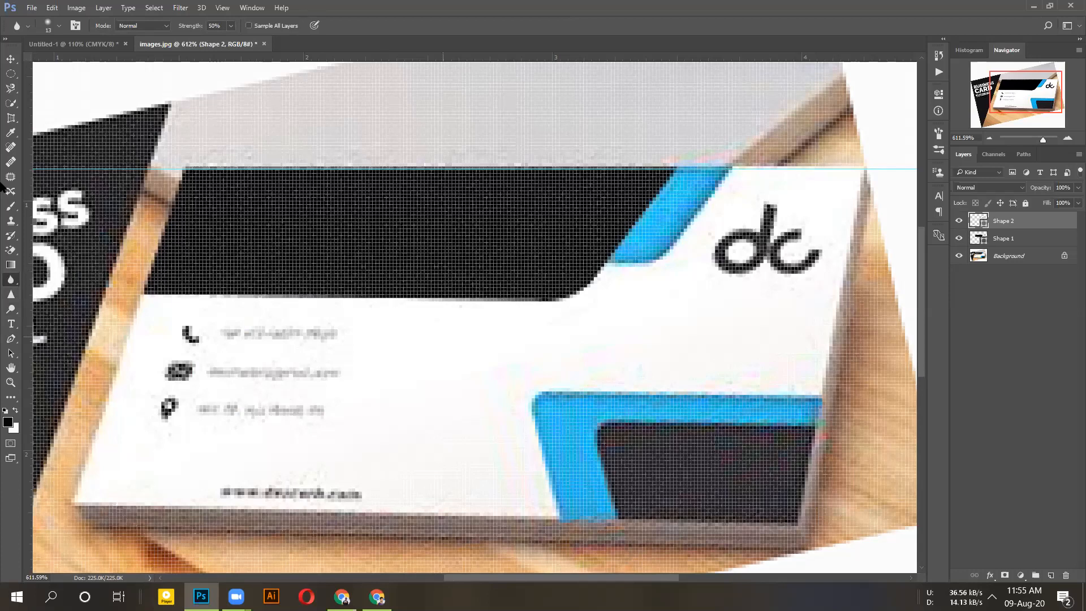
{"action": "key", "text": "ctrl+0"}
{"action": "key", "text": "ctrl+Tab"}
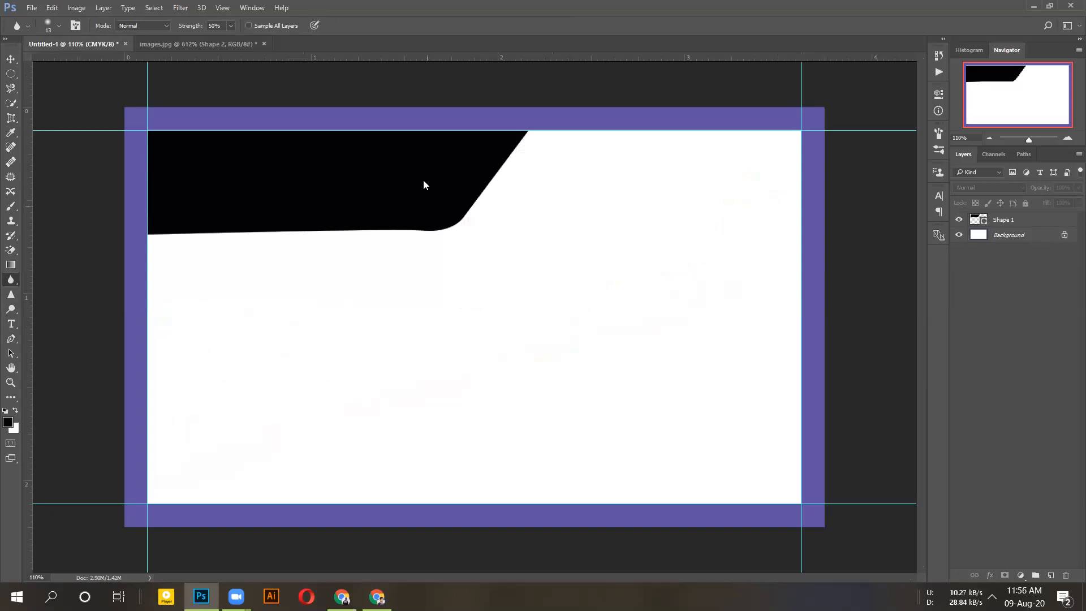
- Add and delete an empty layer, then try reordering Shape 1 in the Layers panel
{"action": "left_click", "coordinate": [1050, 575]}
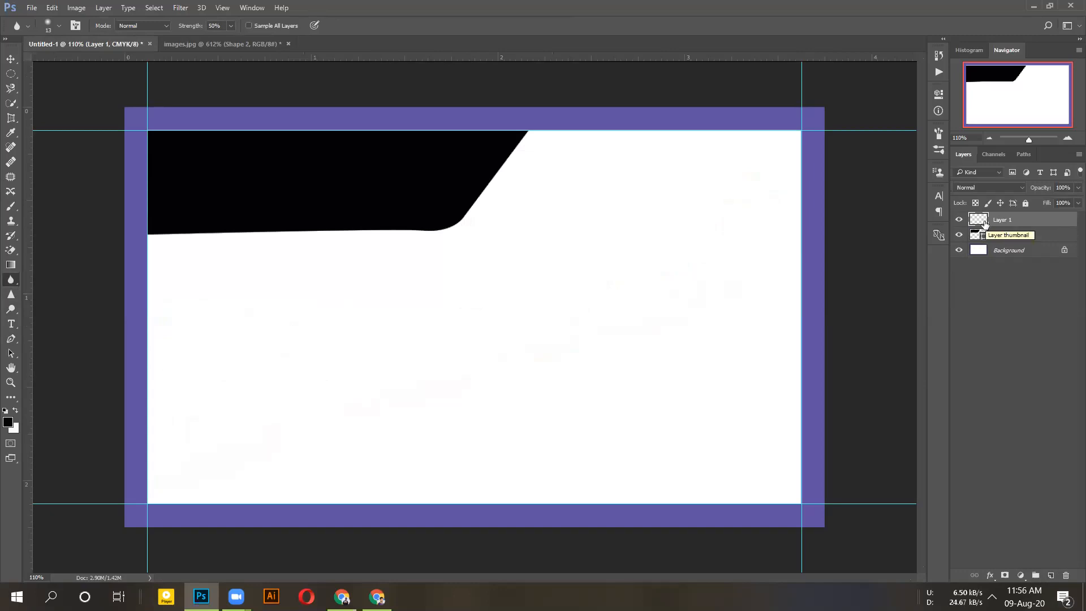
{"action": "key", "text": "Delete"}
{"action": "left_click_drag", "start_coordinate": [974, 224], "coordinate": [1052, 576]}
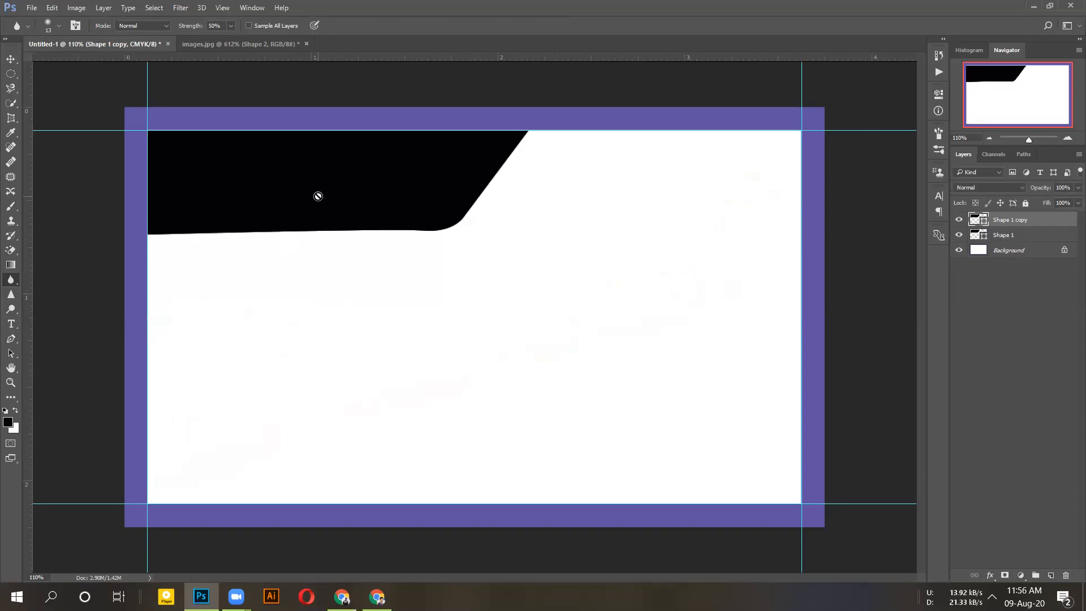
- With the Move tool, shift Shape 1 copy about 0.38 in right, redoing the move once
{"action": "left_click", "coordinate": [11, 59]}
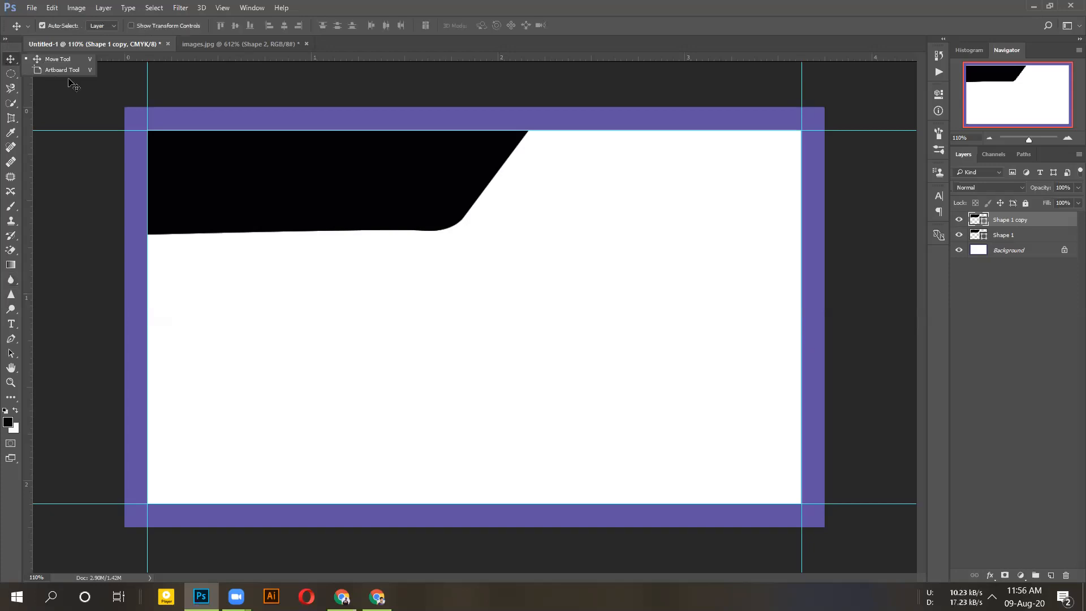
{"action": "left_click_drag", "start_coordinate": [238, 183], "coordinate": [316, 239]}
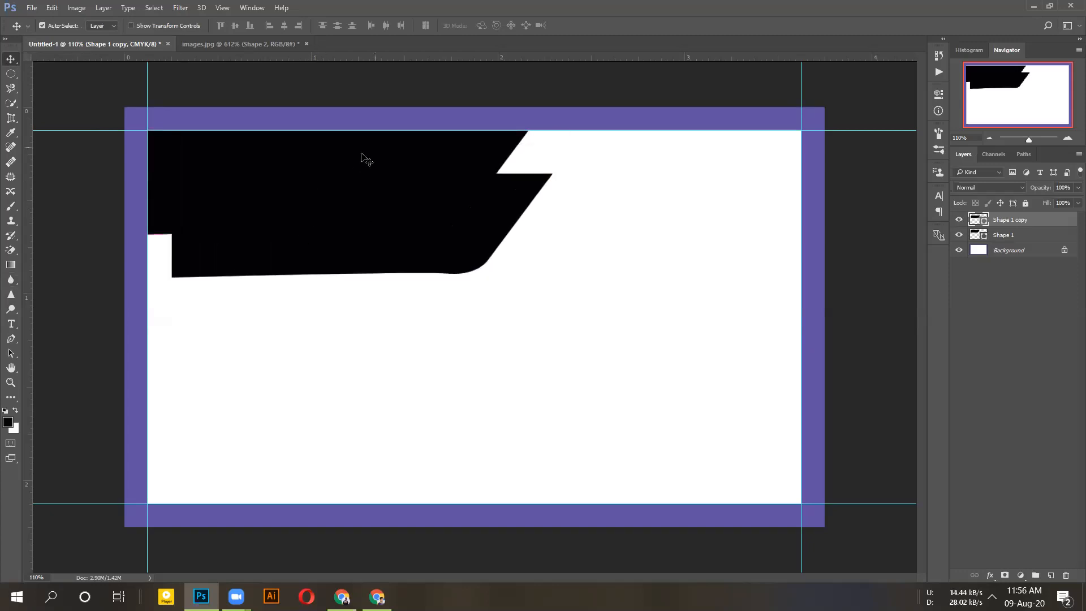
{"action": "left_click", "coordinate": [1003, 235]}
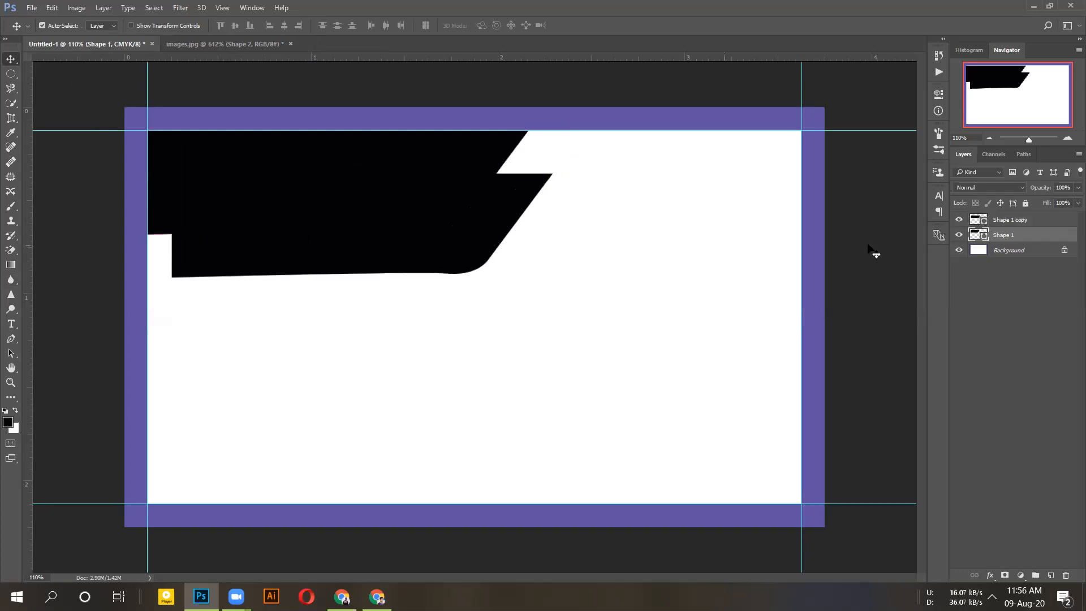
{"action": "left_click", "coordinate": [992, 221]}
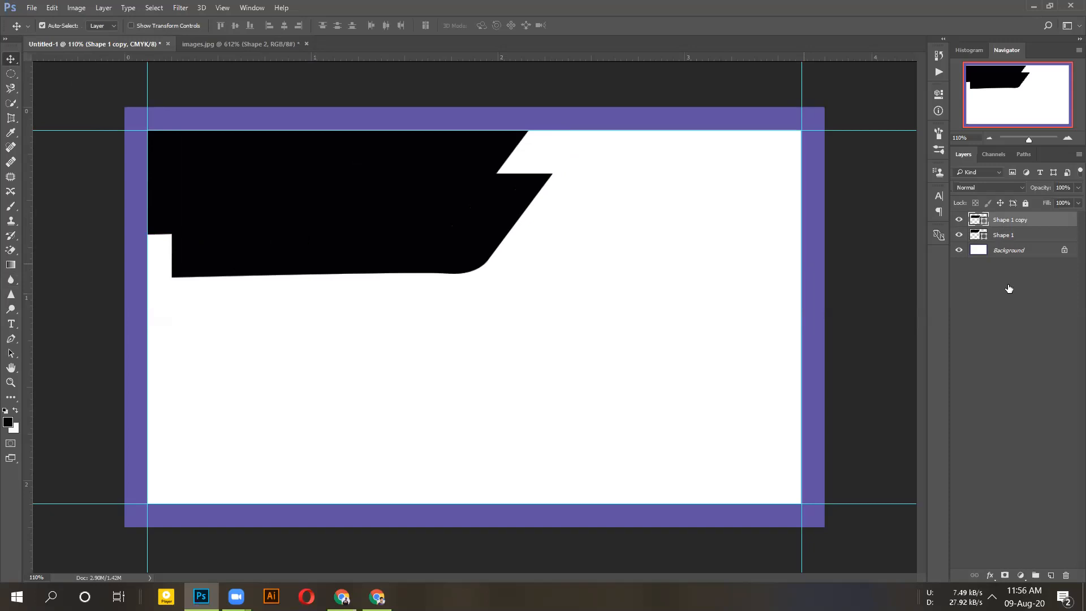
{"action": "key", "text": "ctrl+z"}
{"action": "left_click", "coordinate": [418, 207]}
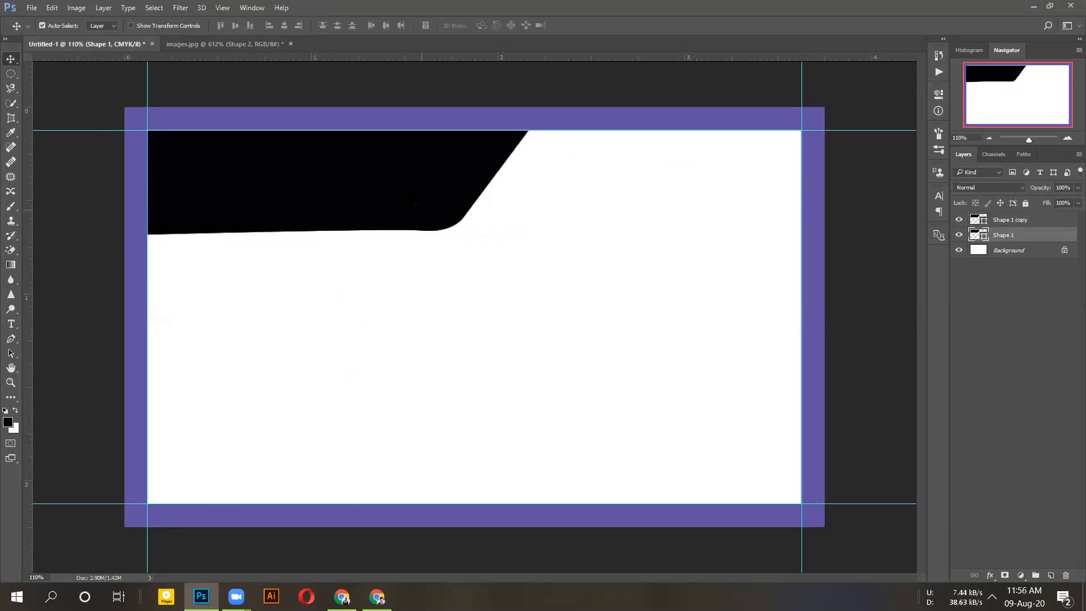
{"action": "left_click_drag", "start_coordinate": [412, 191], "coordinate": [502, 197]}
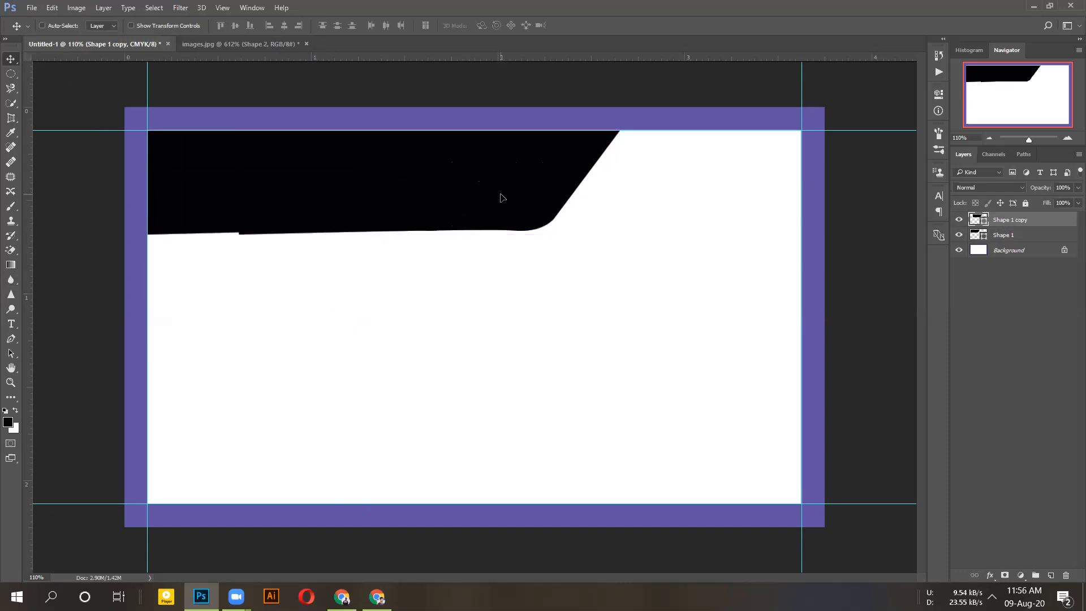
{"action": "key", "text": "ctrl+t"}
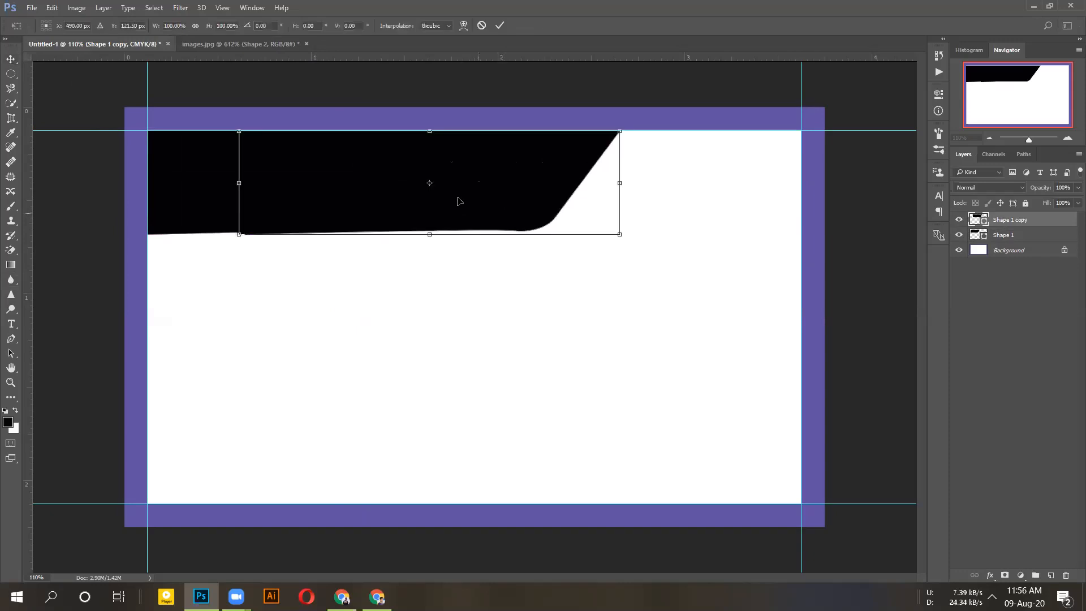
- Squash Shape 1 copy to about 65.87% height and apply the transform
{"action": "left_click_drag", "start_coordinate": [620, 235], "coordinate": [623, 206]}
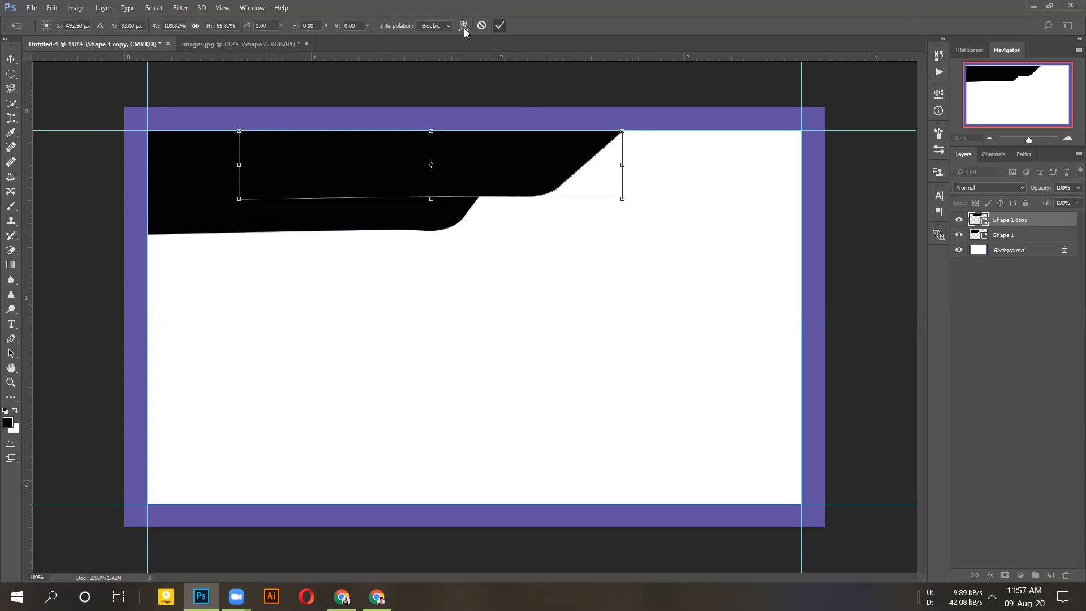
{"action": "key", "text": "Return"}
- Fill Shape 1 copy with a bright purple foreground colour and shift it slightly right and down
{"action": "left_click", "coordinate": [9, 426]}
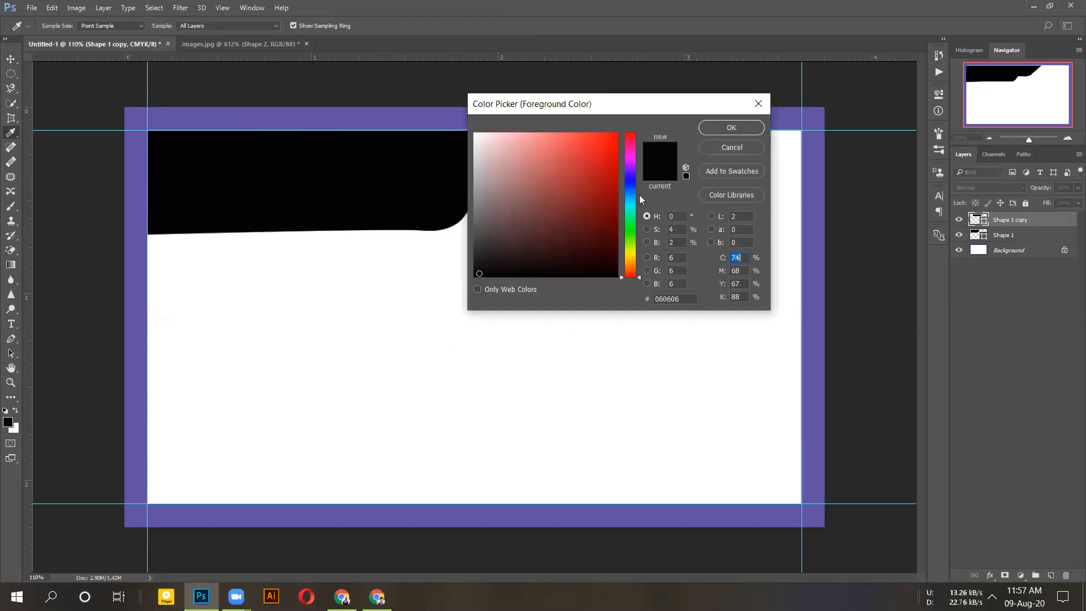
{"action": "left_click", "coordinate": [632, 173]}
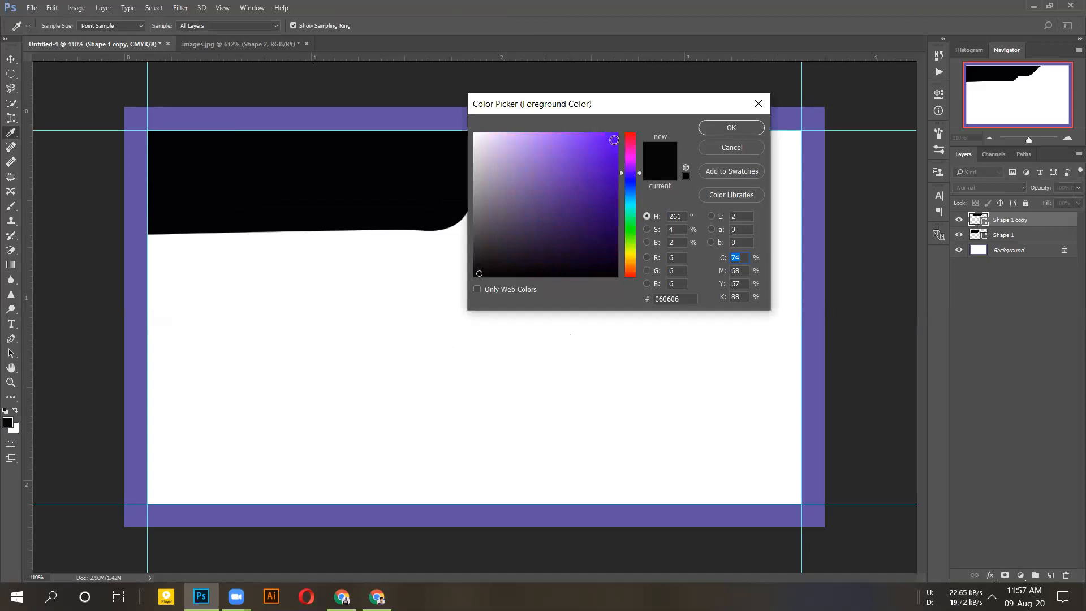
{"action": "left_click", "coordinate": [614, 138]}
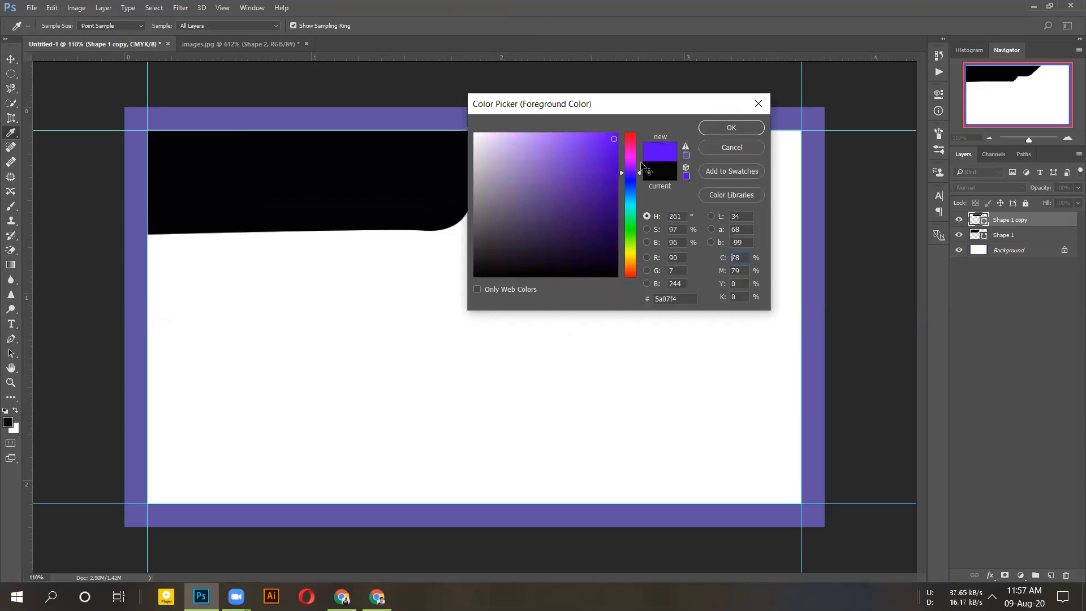
{"action": "key", "text": "Return"}
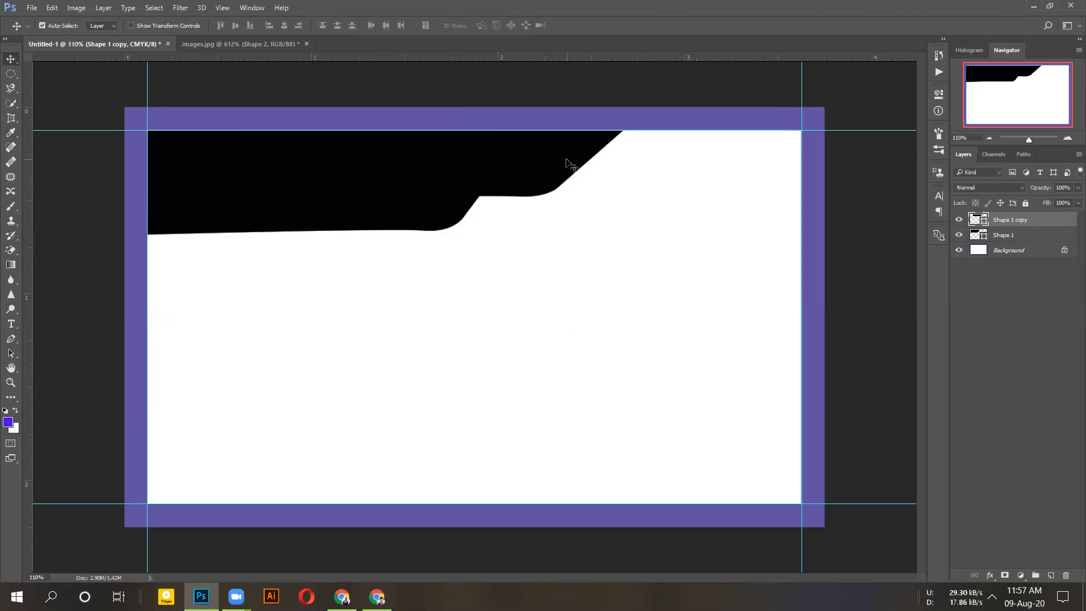
{"action": "key", "text": "alt+BackSpace"}
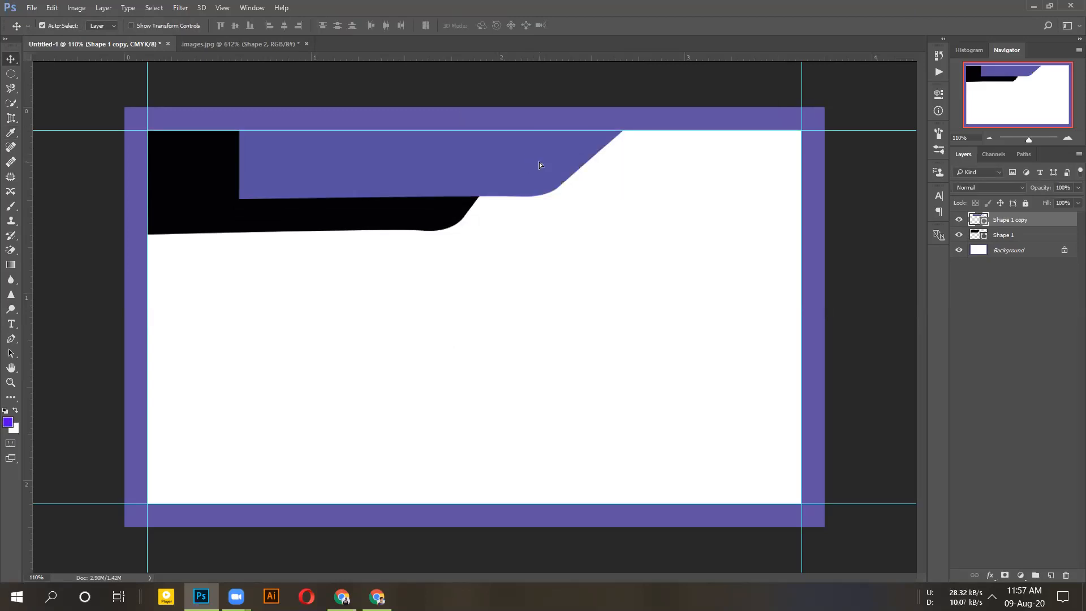
{"action": "left_click_drag", "start_coordinate": [540, 165], "coordinate": [557, 170]}
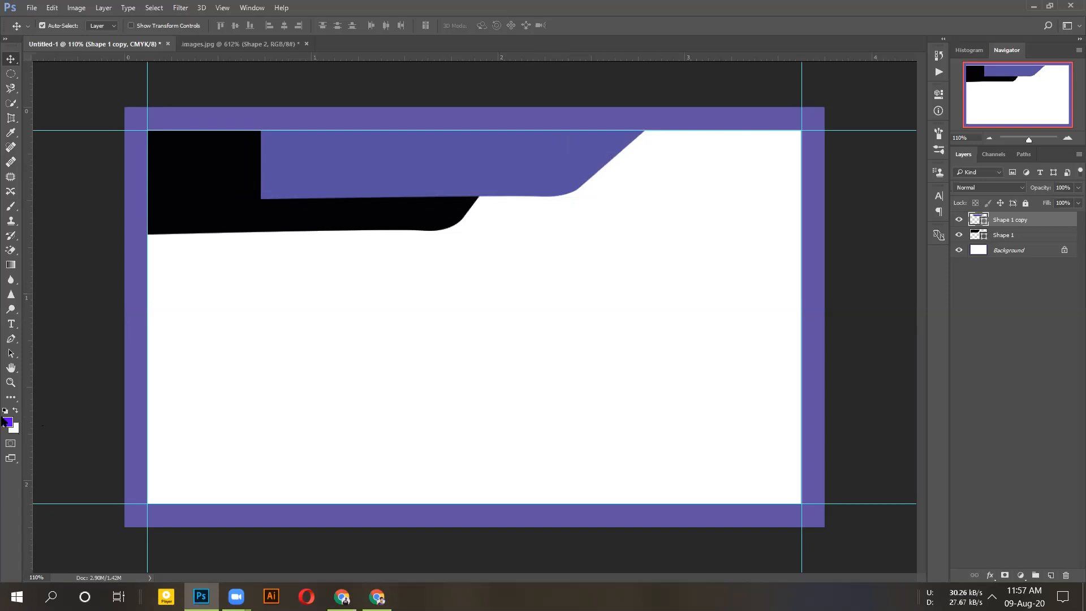
- Refill Shape 1 copy with green and move its layer below Shape 1
{"action": "left_click", "coordinate": [6, 421]}
{"action": "left_click_drag", "start_coordinate": [637, 176], "coordinate": [624, 168]}
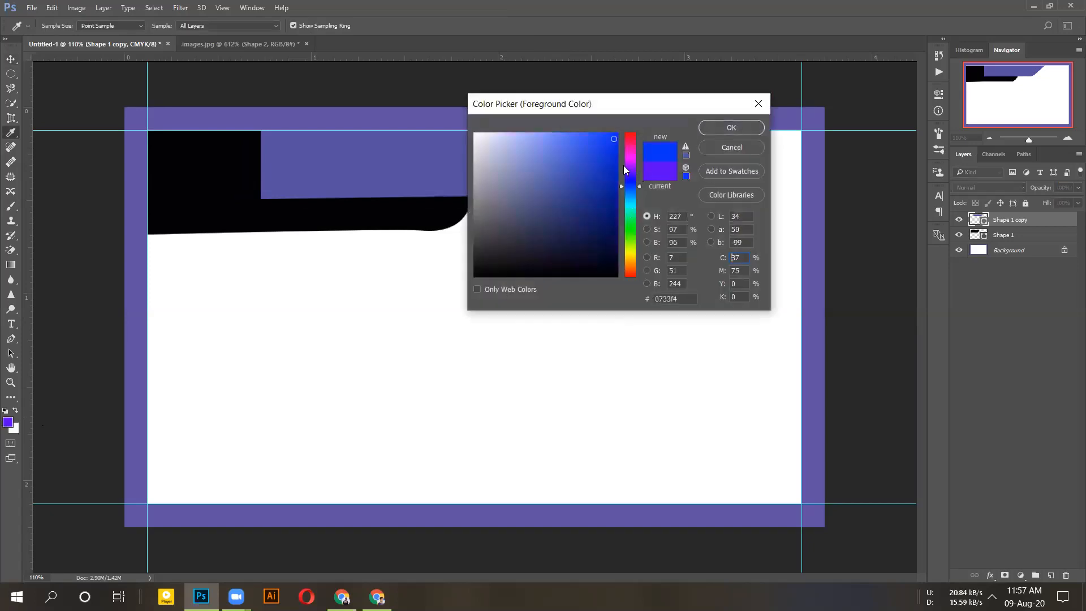
{"action": "left_click", "coordinate": [630, 217]}
{"action": "left_click", "coordinate": [610, 135]}
{"action": "left_click", "coordinate": [734, 127]}
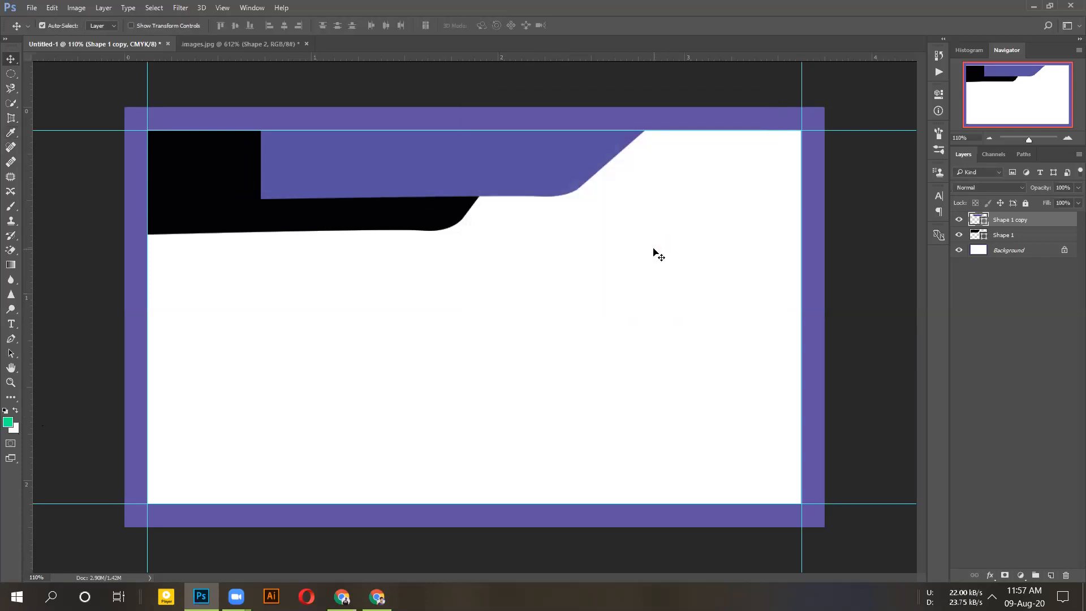
{"action": "key", "text": "alt+BackSpace"}
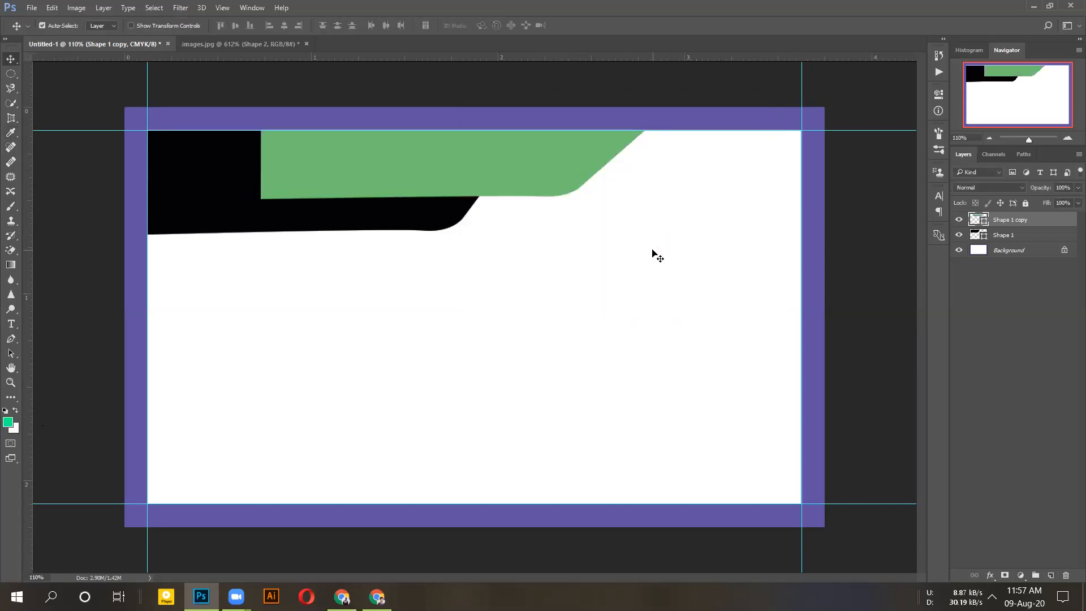
{"action": "left_click_drag", "start_coordinate": [1007, 220], "coordinate": [957, 244]}
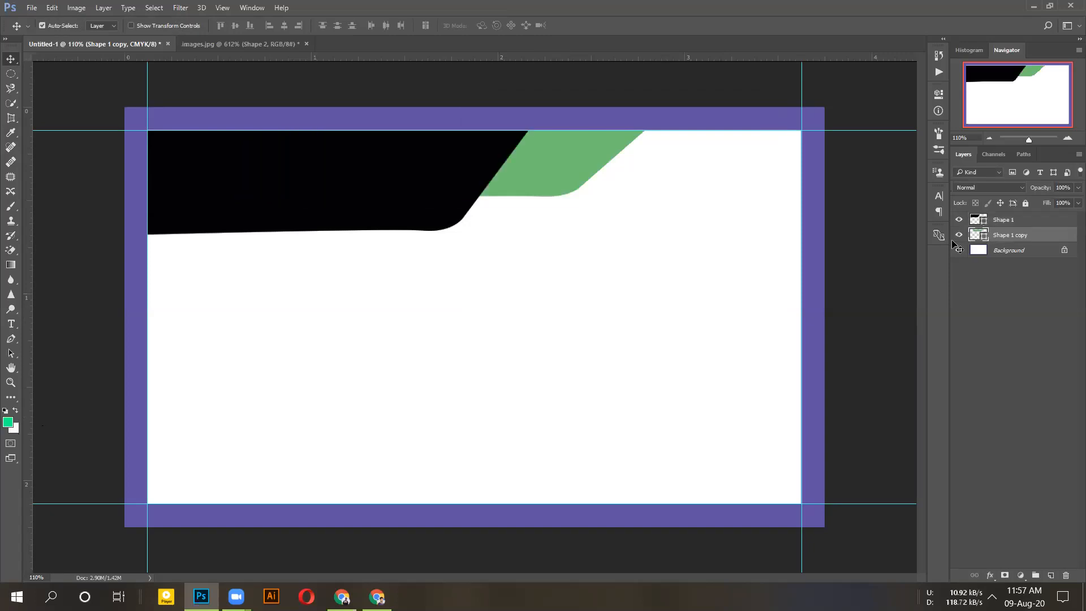
- Nudge the green band slightly left, then switch to the images.jpg reference mockup
{"action": "left_click_drag", "start_coordinate": [555, 175], "coordinate": [538, 174]}
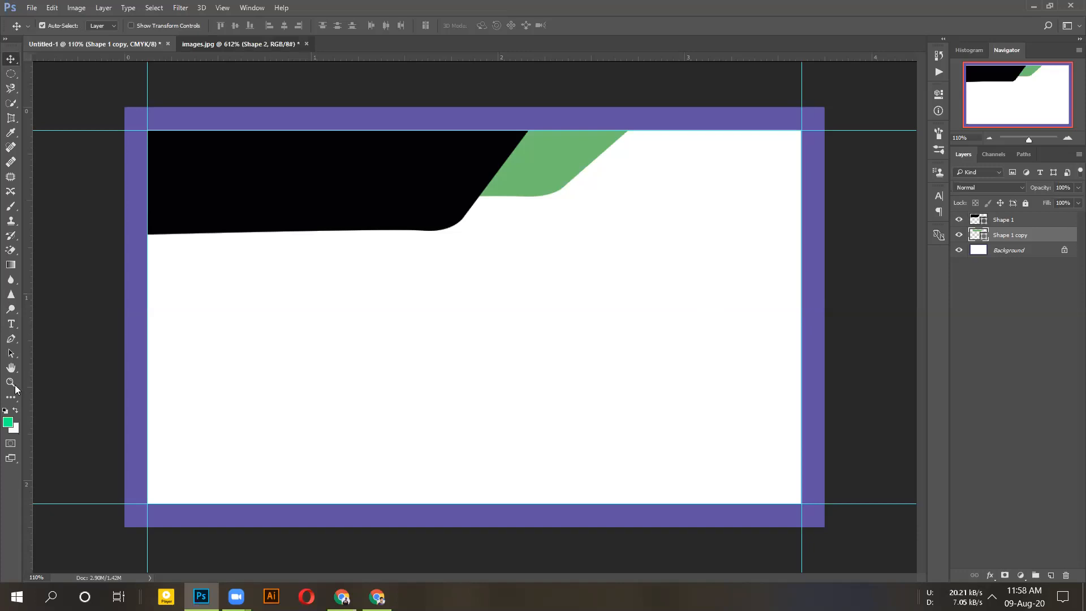
{"action": "key", "text": "ctrl+Tab"}
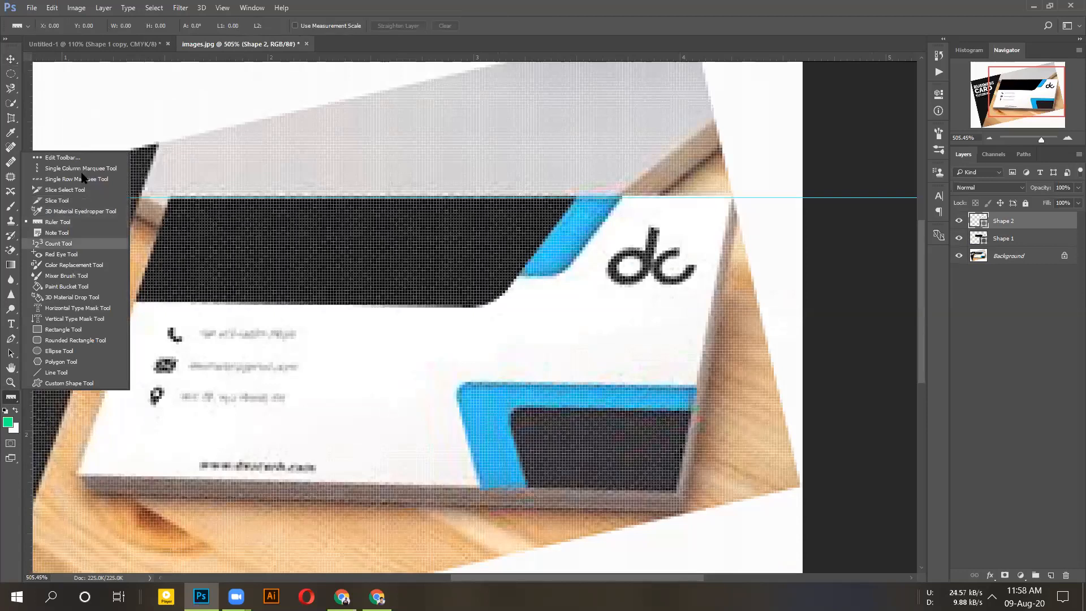
{"action": "left_click", "coordinate": [13, 253]}
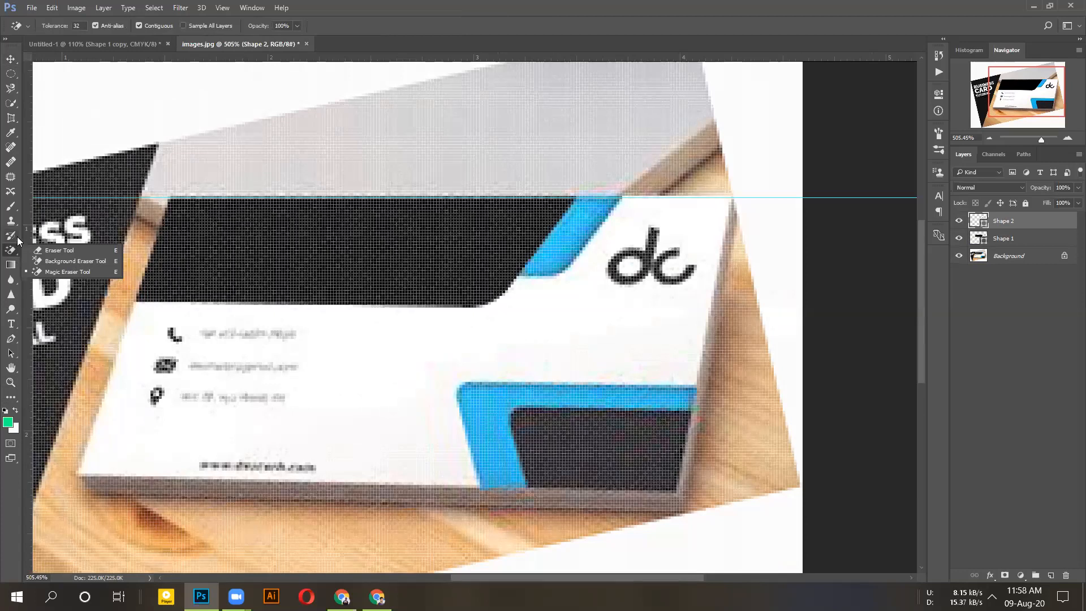
{"action": "left_click", "coordinate": [17, 240]}
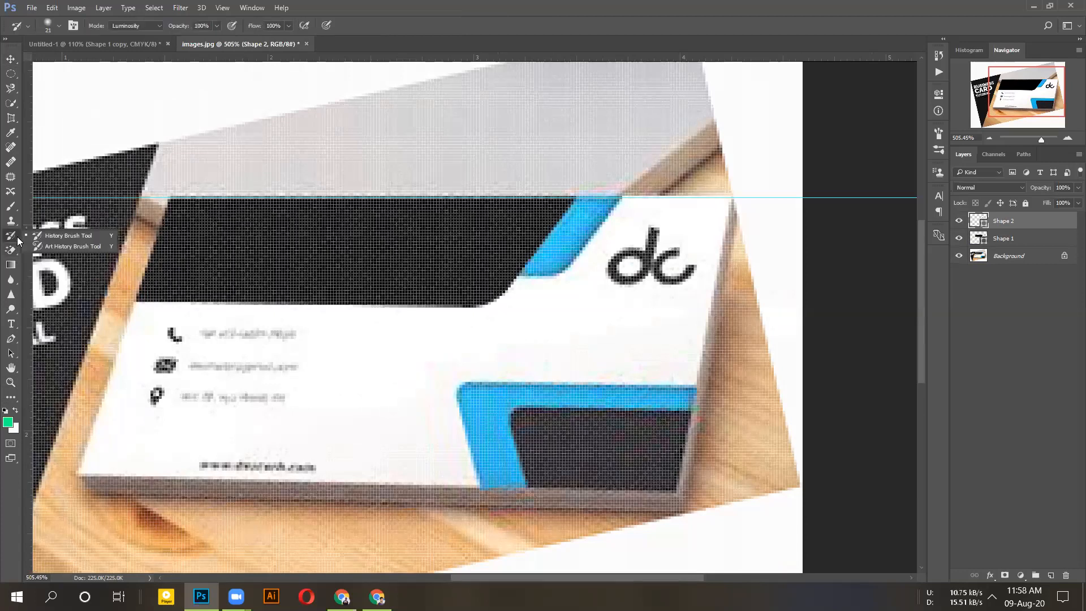
{"action": "left_click", "coordinate": [15, 220]}
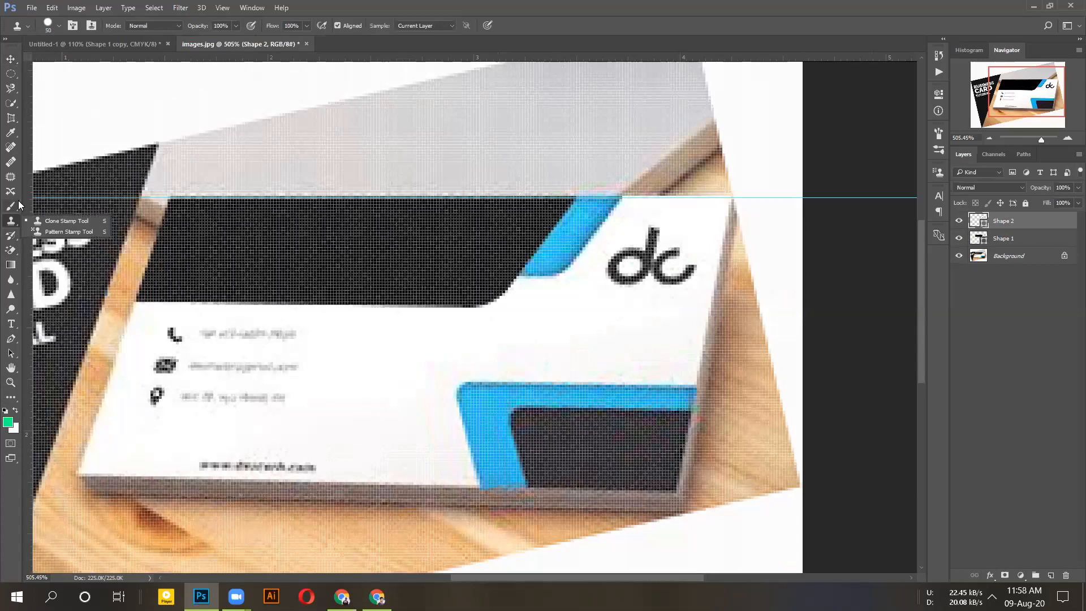
{"action": "left_click", "coordinate": [11, 205]}
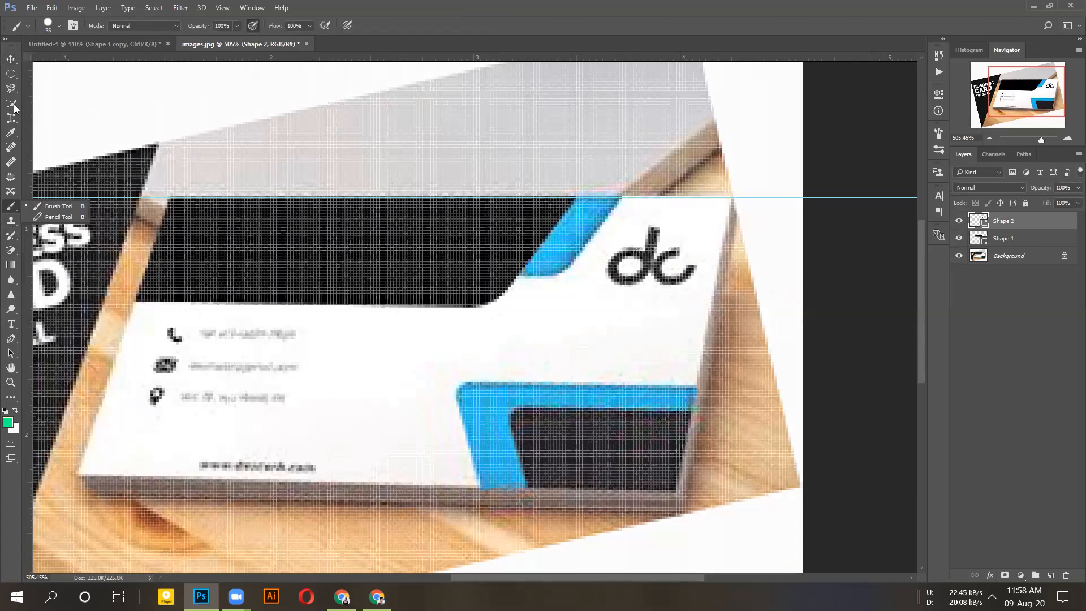
{"action": "left_click", "coordinate": [14, 107]}
{"action": "left_click", "coordinate": [15, 310]}
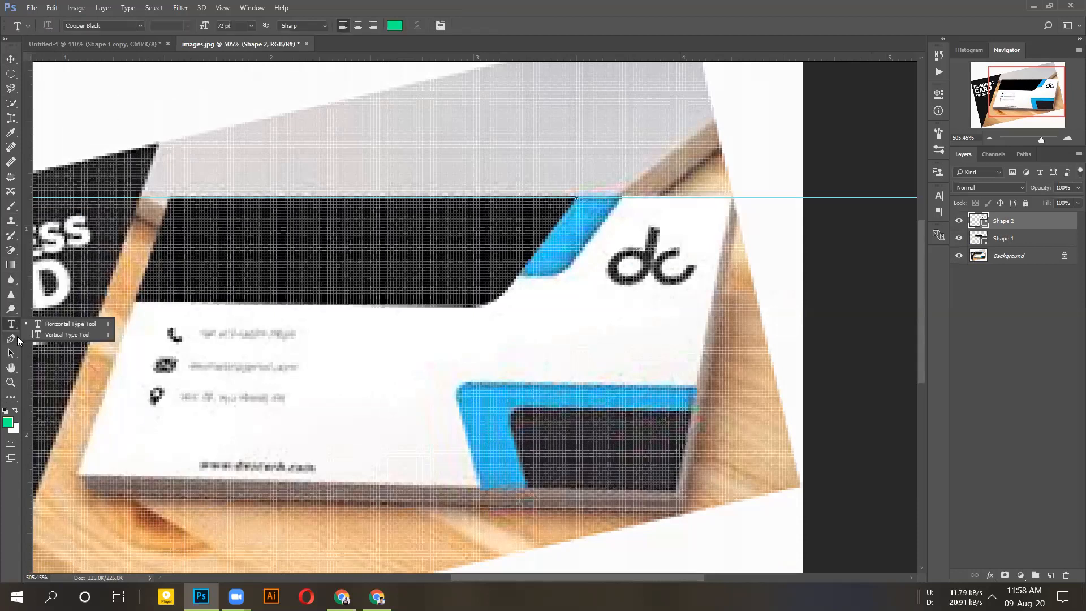
{"action": "left_click", "coordinate": [17, 355]}
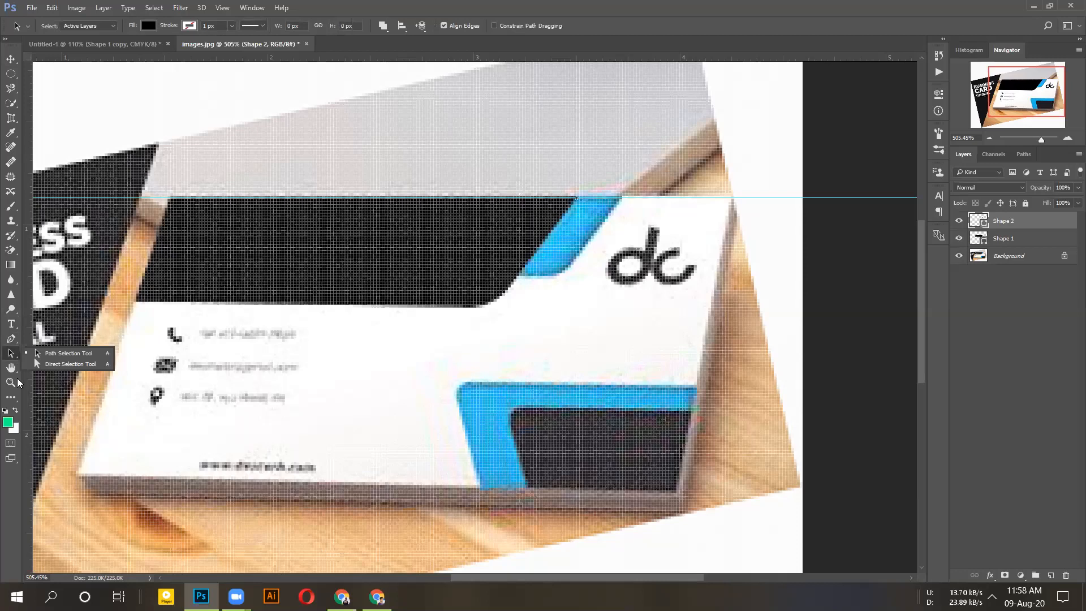
{"action": "left_click", "coordinate": [11, 398]}
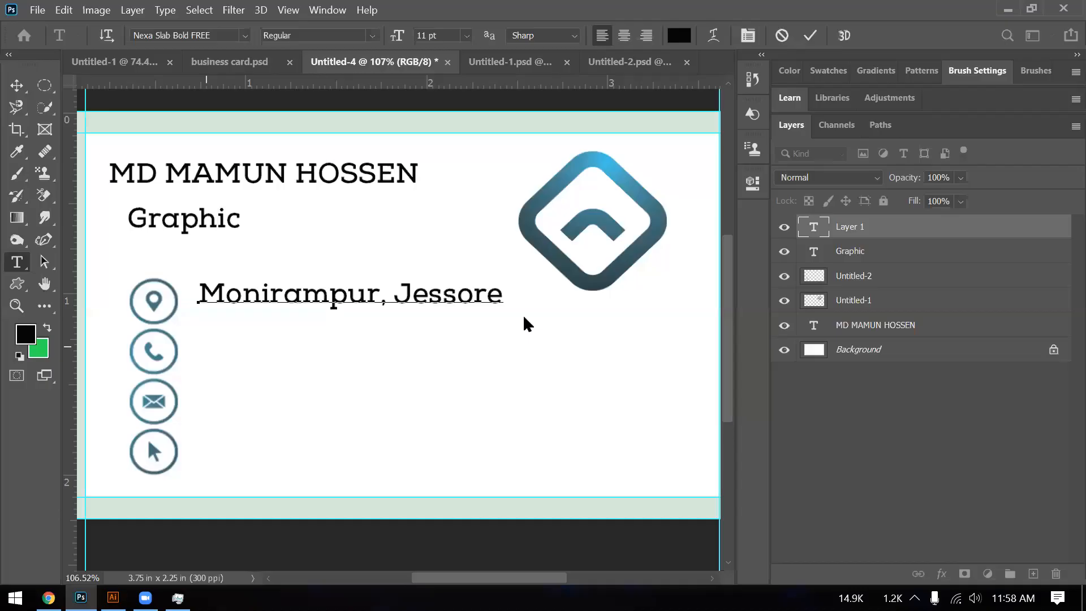
- Start a new text layer beside the phone icon and type '0' to begin the phone number
{"action": "left_click", "coordinate": [211, 346]}
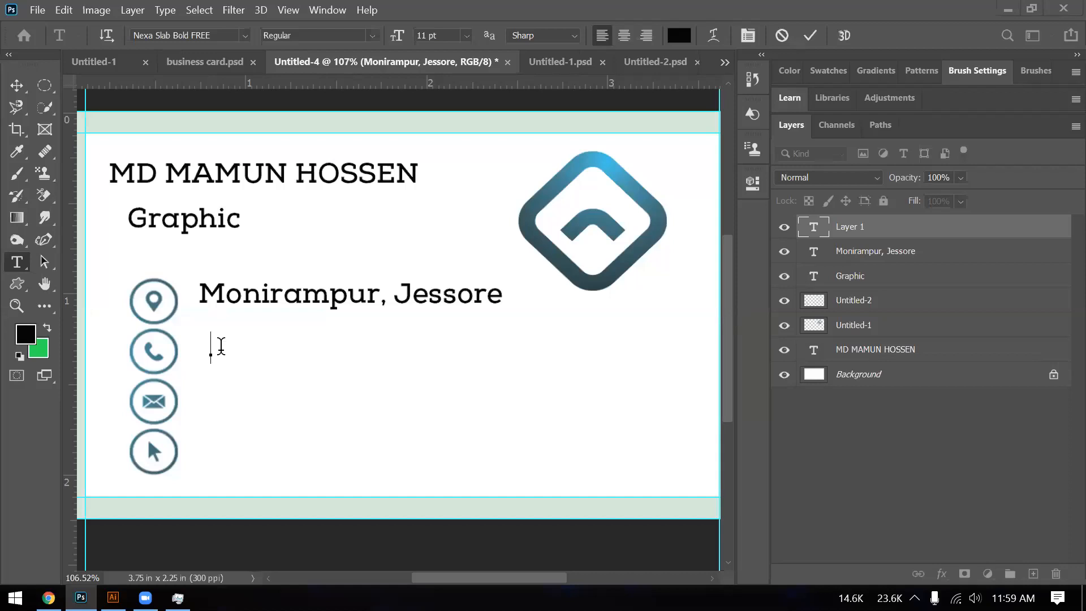
{"action": "type", "text": "0"}
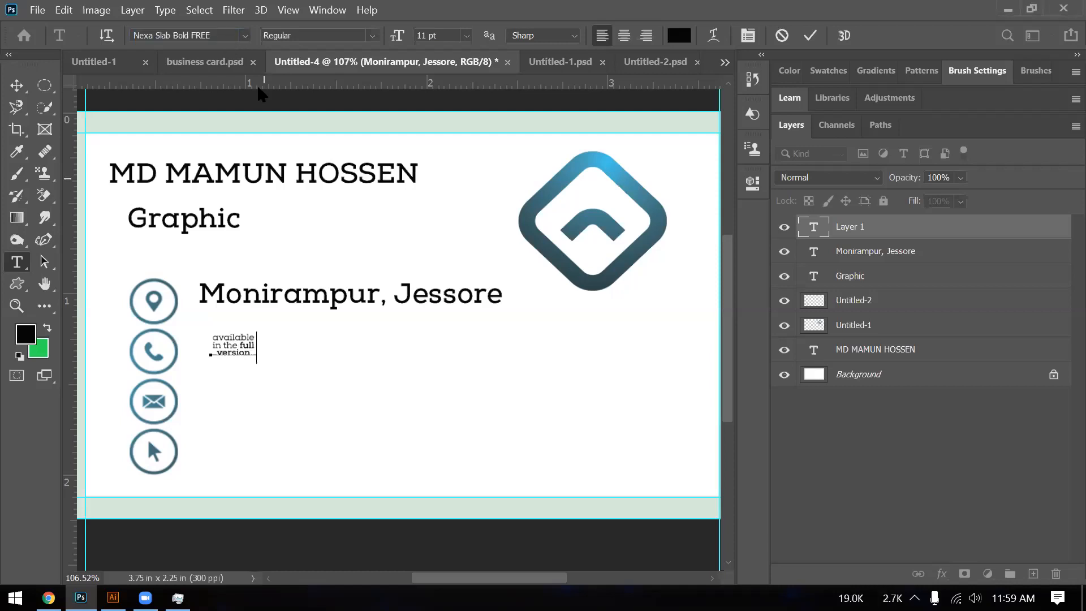
- Clear the placeholder characters from the new text line and set its font to Allcan
{"action": "key", "text": "BackSpace"}
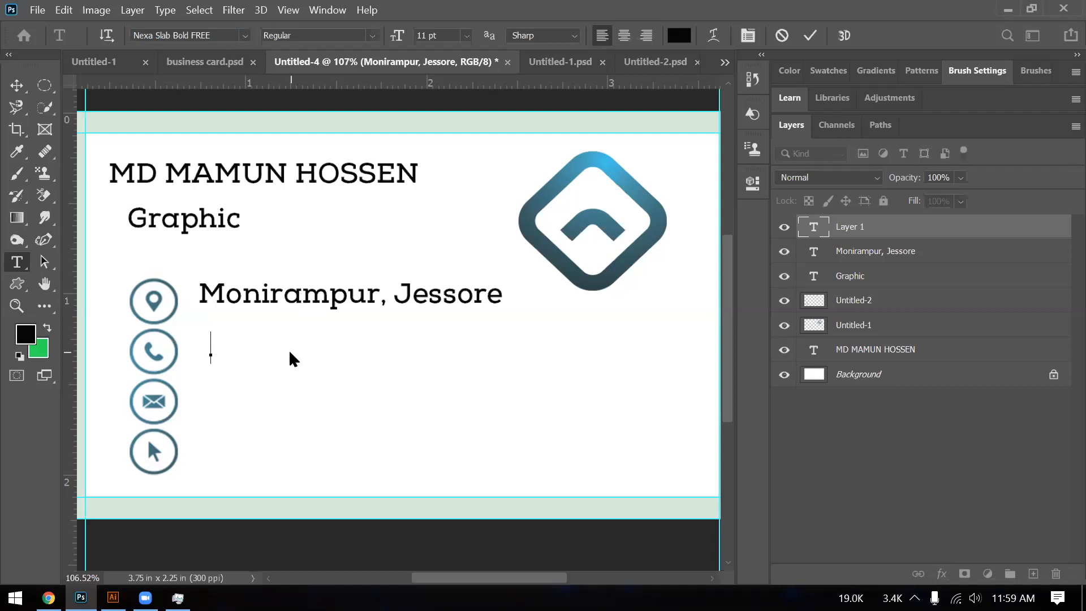
{"action": "type", "text": "0"}
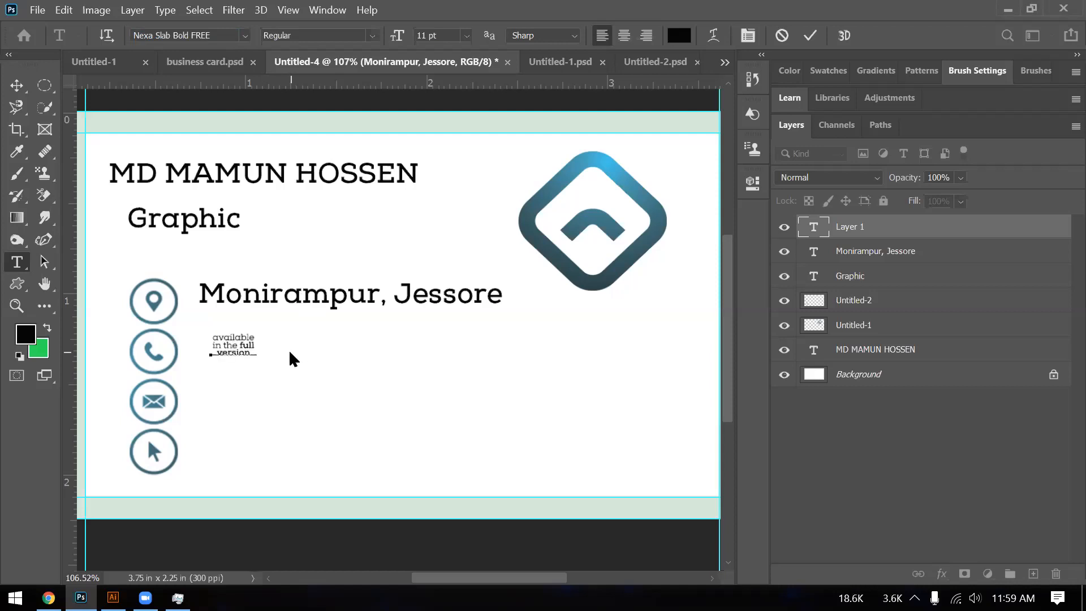
{"action": "key", "text": "BackSpace"}
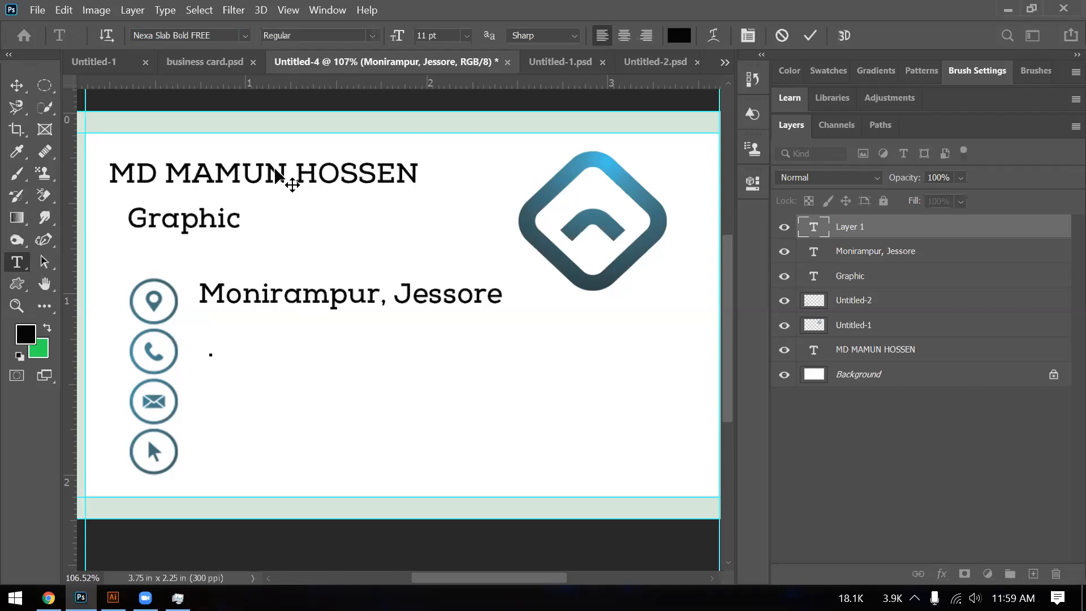
{"action": "left_click", "coordinate": [244, 35]}
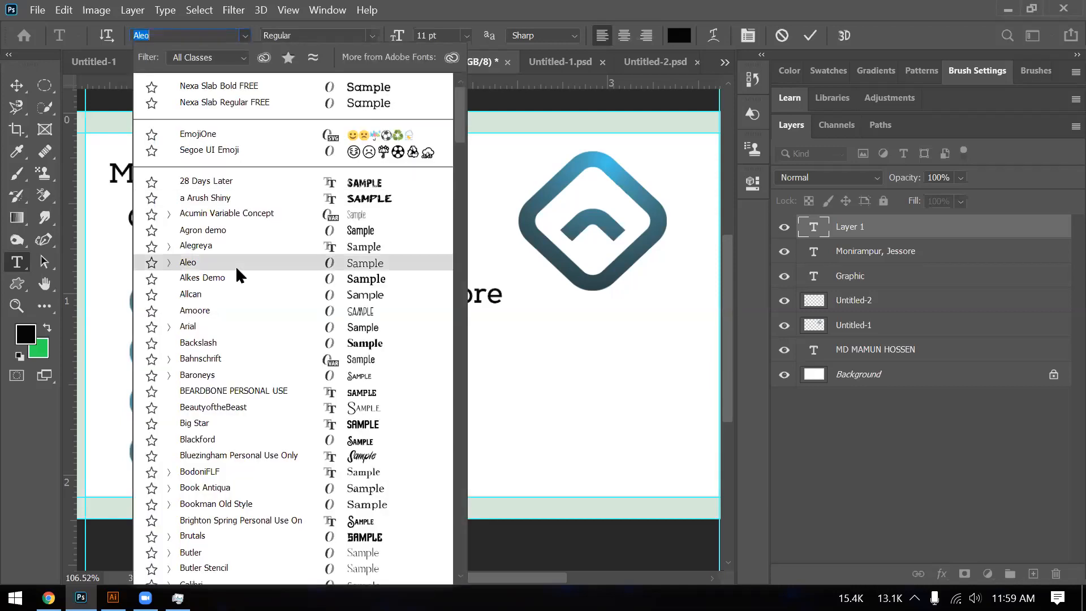
{"action": "left_click", "coordinate": [237, 268]}
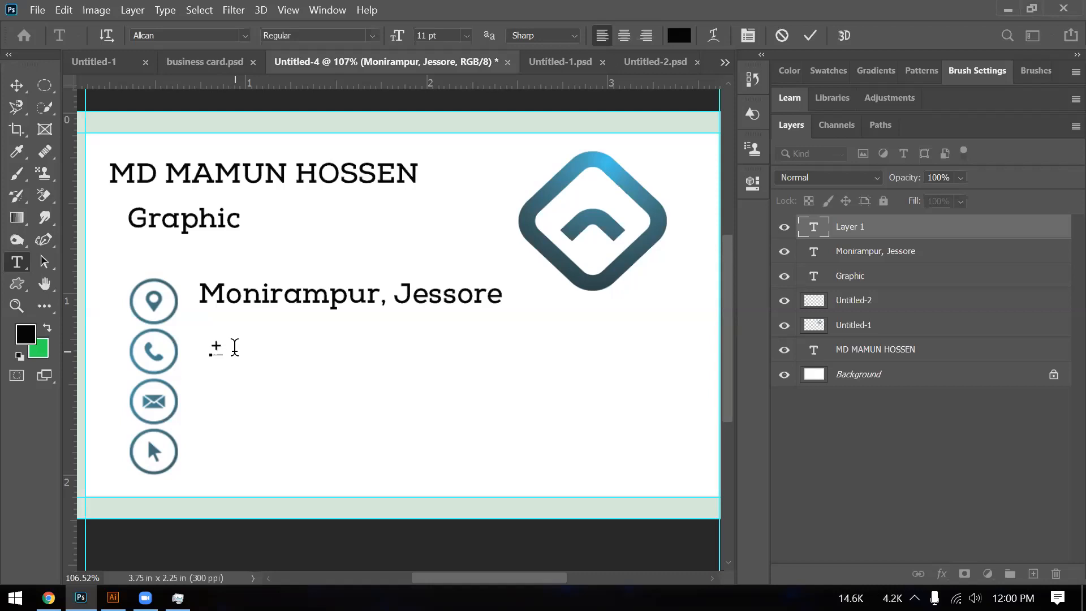
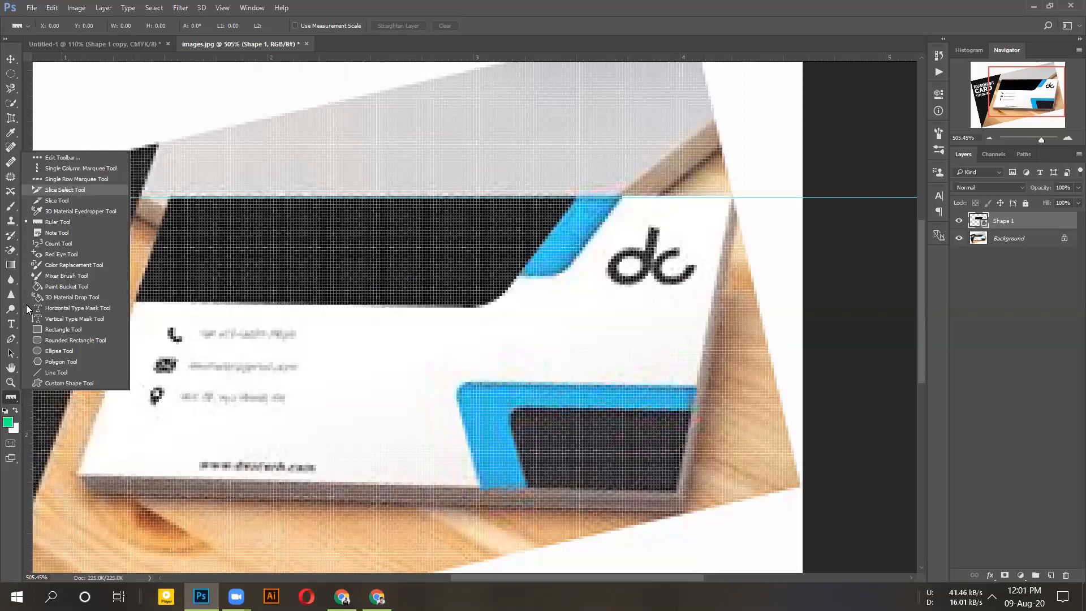
- Sample the blue stripe from images.jpg and fill Untitled-1's green Shape 1 copy with it
{"action": "left_click", "coordinate": [11, 237]}
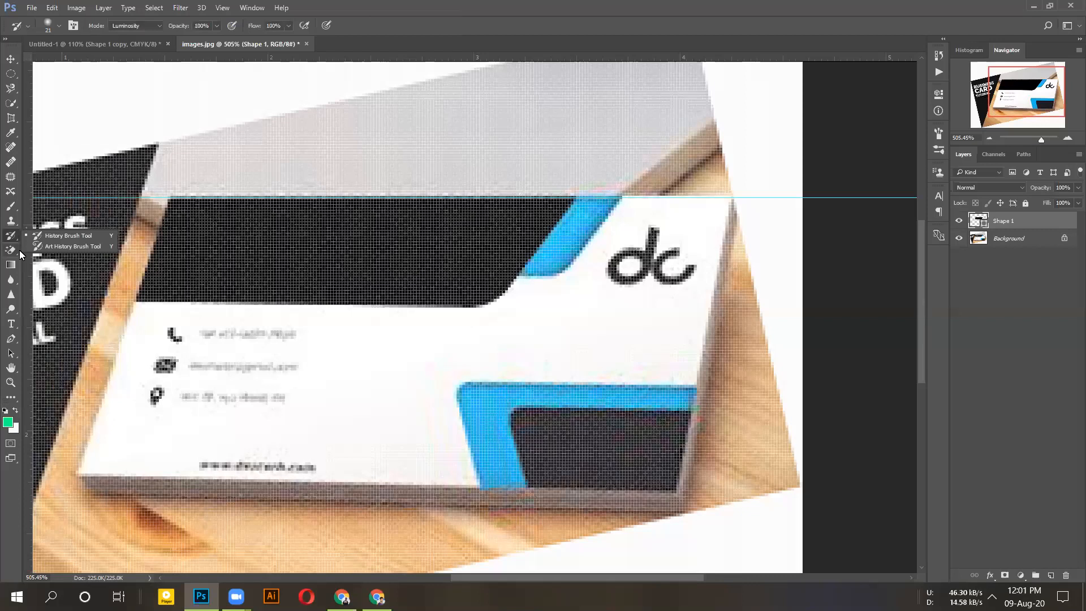
{"action": "key", "text": "i"}
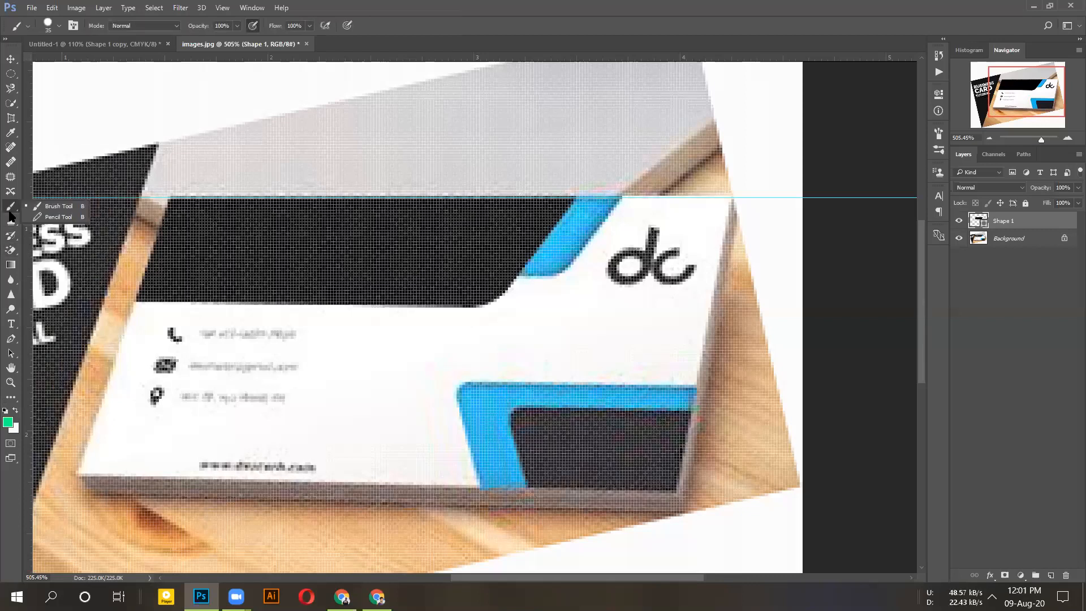
{"action": "left_click", "coordinate": [493, 396]}
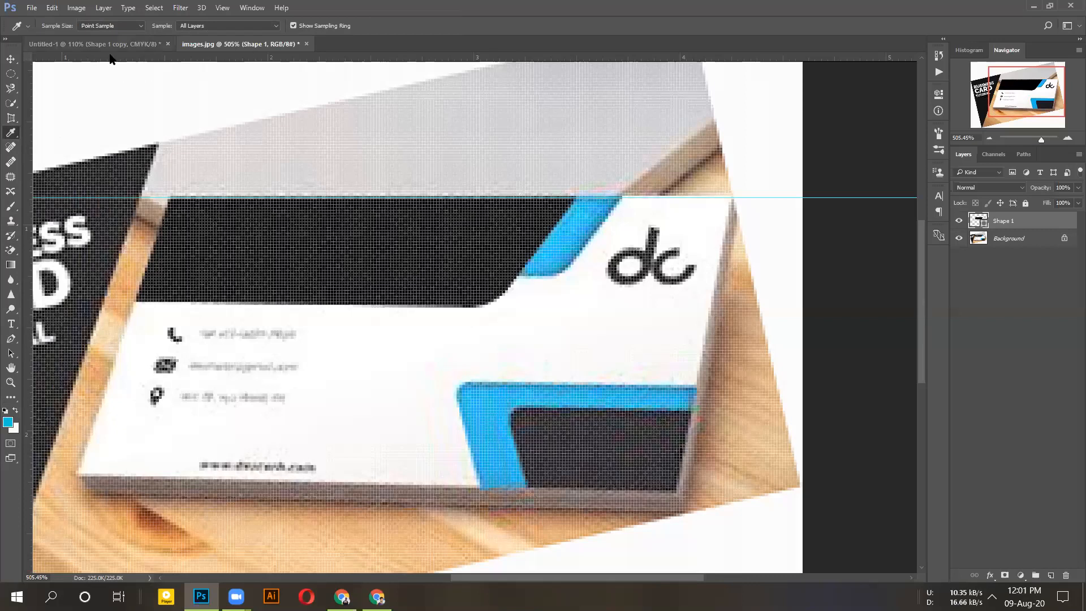
{"action": "key", "text": "ctrl+Tab"}
{"action": "left_click", "coordinate": [545, 174]}
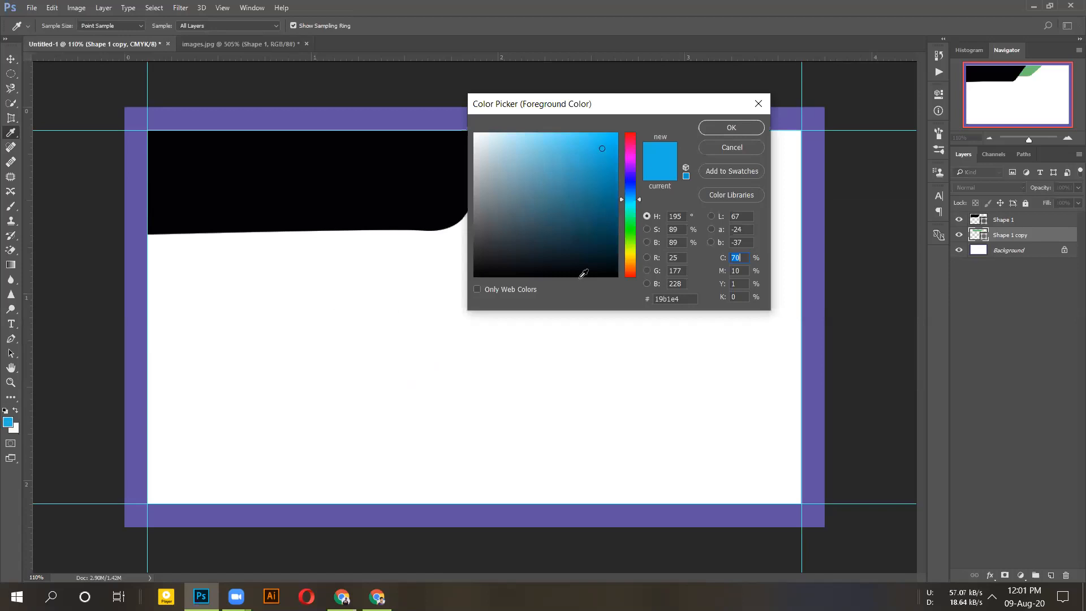
{"action": "key", "text": "Return"}
{"action": "key", "text": "alt+BackSpace"}
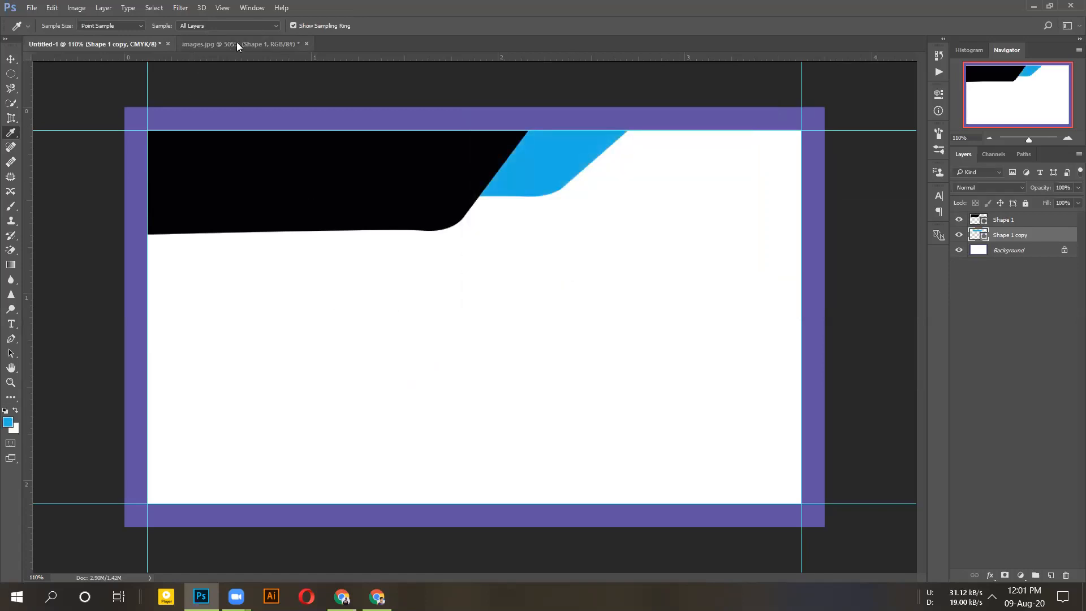
{"action": "left_click", "coordinate": [237, 44]}
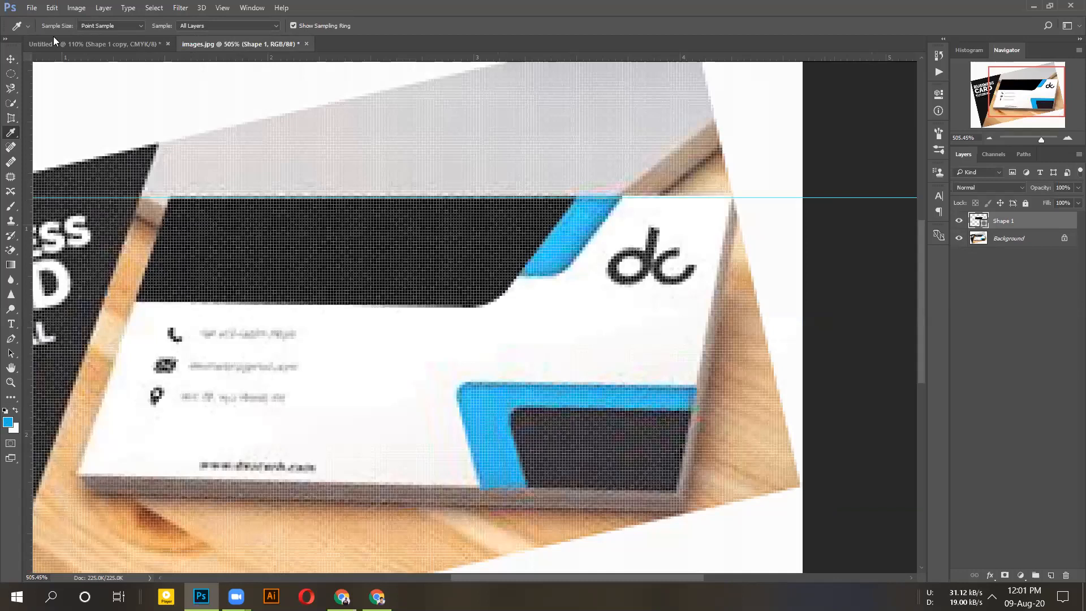
- Try starting a standard Pen shape on the reference card, dismiss the error, then switch to Chrome
{"action": "left_click", "coordinate": [18, 336]}
{"action": "right_click", "coordinate": [10, 339]}
{"action": "left_click", "coordinate": [51, 335]}
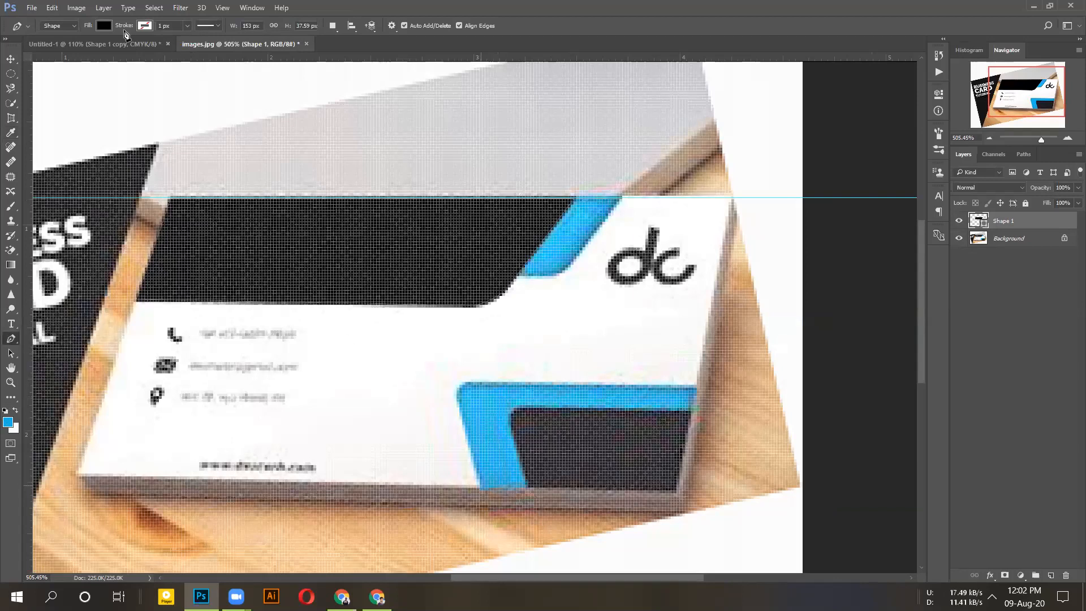
{"action": "left_click", "coordinate": [543, 238]}
{"action": "key", "text": "Return"}
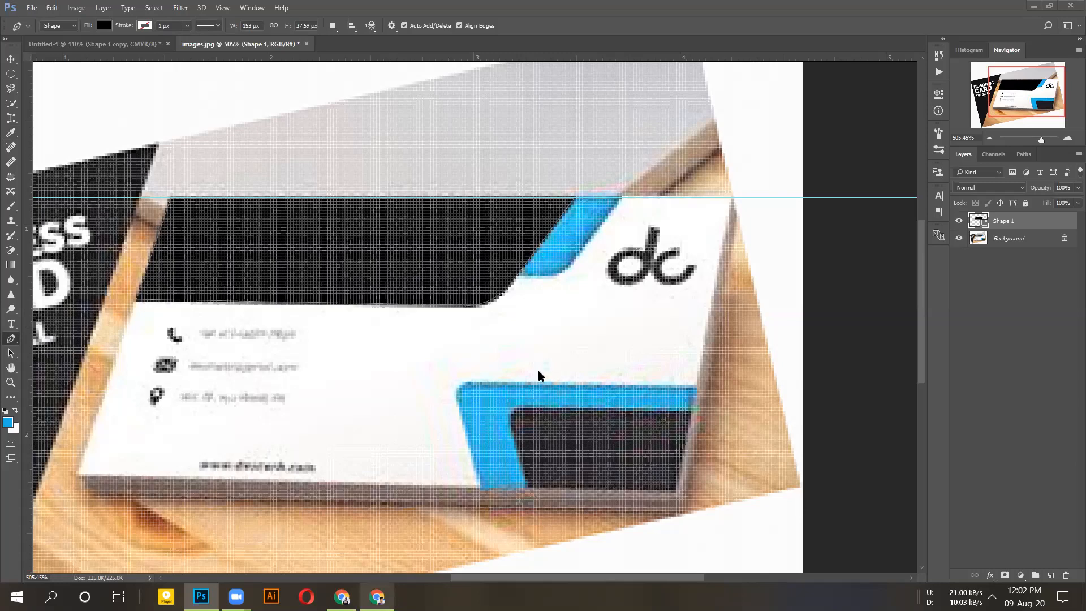
{"action": "key", "text": "alt+Tab"}
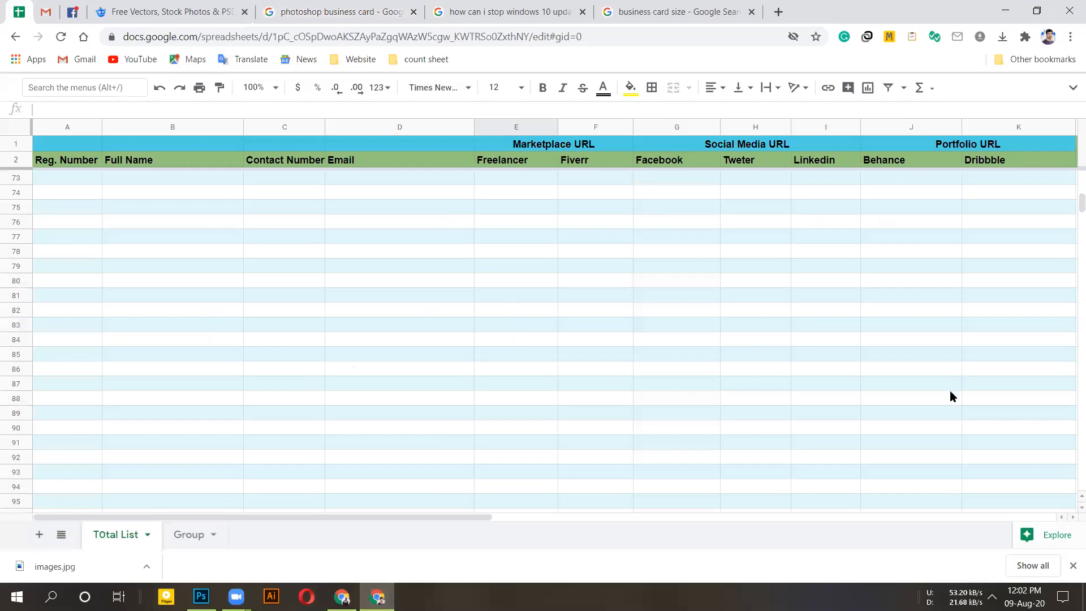
- In the Total List sheet, check cells J16, H20 and yellow H26, then reach empty H29
{"action": "scroll", "coordinate": [791, 306], "scroll_direction": "up", "scroll_amount": 20}
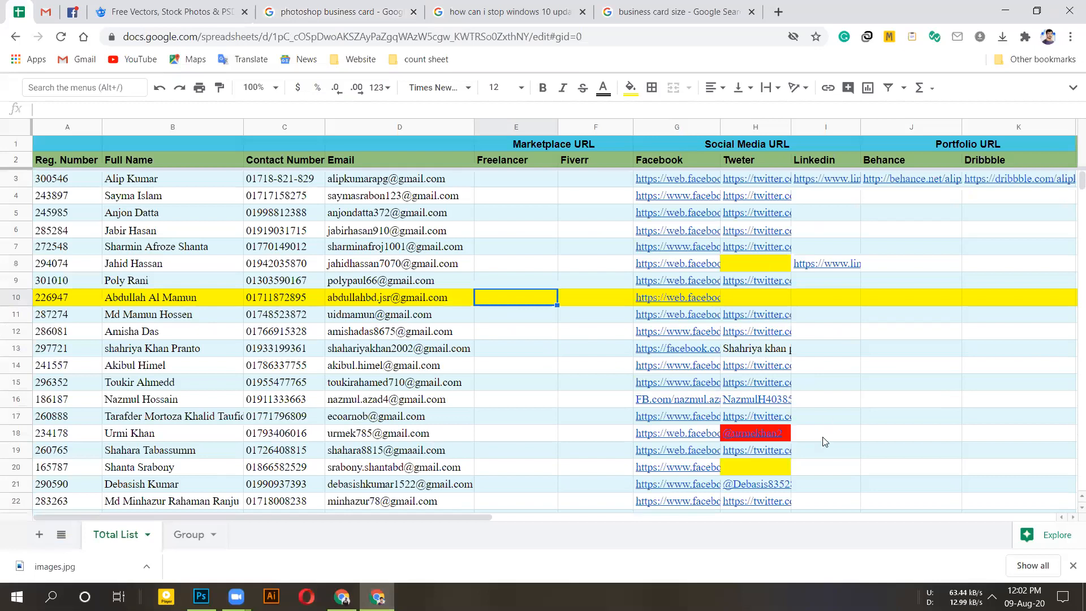
{"action": "left_click", "coordinate": [911, 399]}
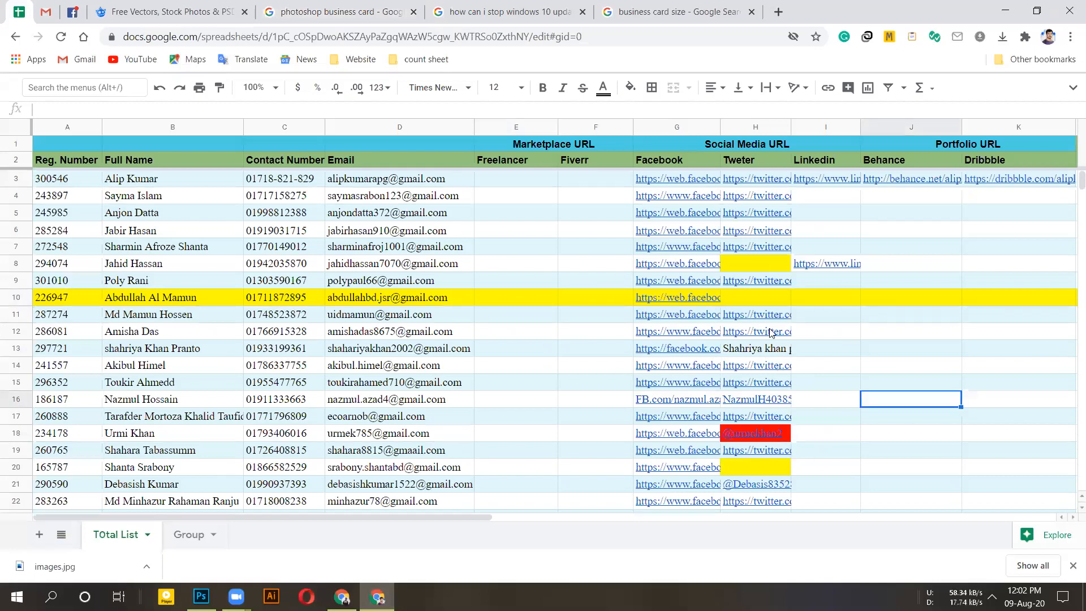
{"action": "scroll", "coordinate": [792, 384], "scroll_direction": "down", "scroll_amount": 4}
{"action": "left_click", "coordinate": [752, 230]}
{"action": "left_click", "coordinate": [752, 332]}
{"action": "key", "text": "Down"}
{"action": "key", "text": "Down"}
{"action": "key", "text": "Down"}
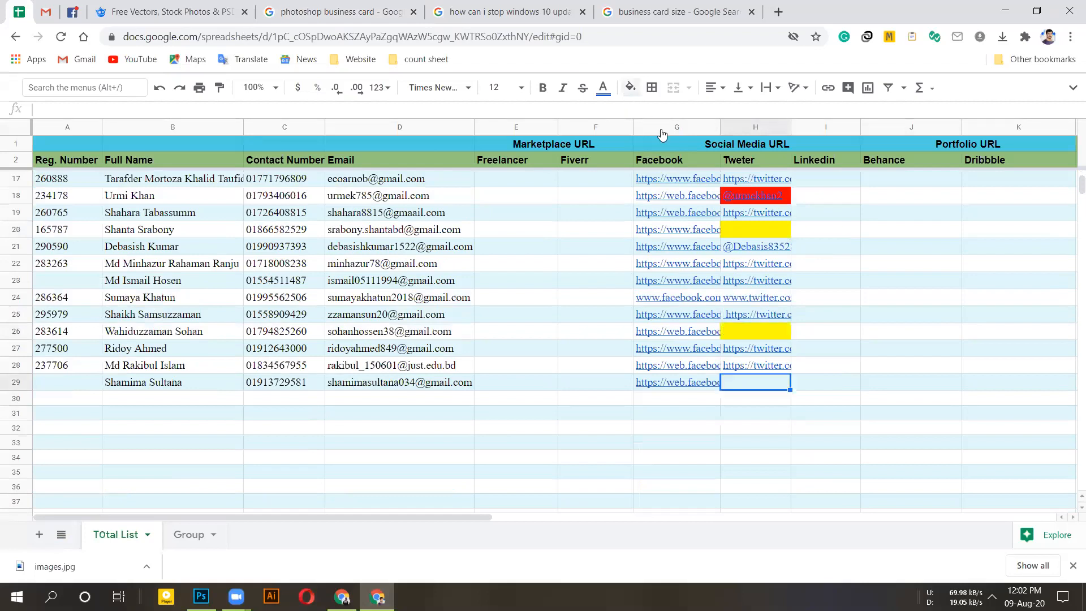
- Scroll through the sheet reviewing cells J27, J14 and F32
{"action": "left_click", "coordinate": [880, 354]}
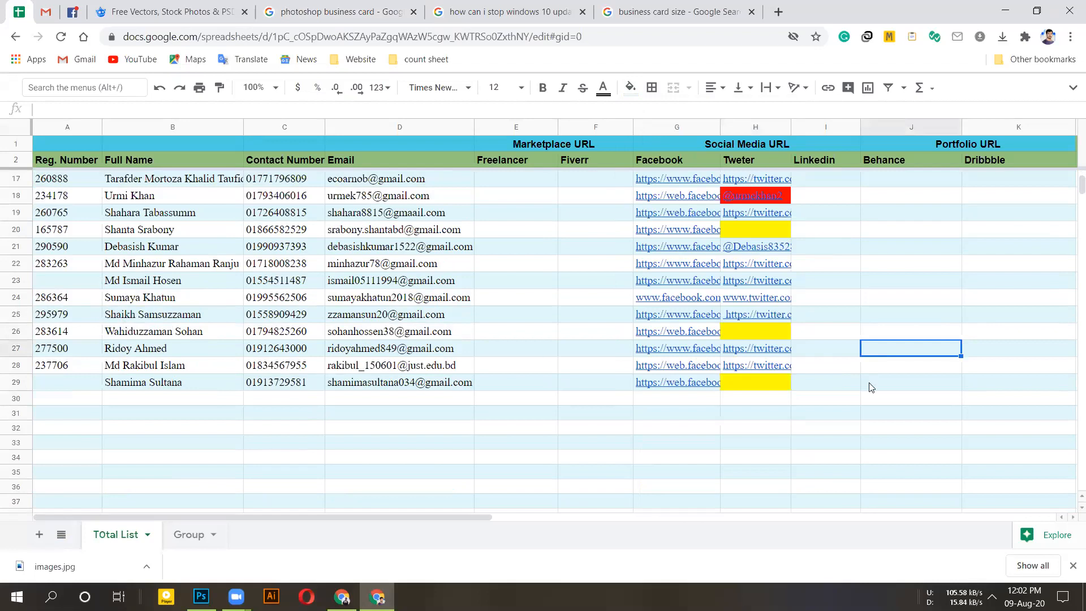
{"action": "scroll", "coordinate": [507, 388], "scroll_direction": "up", "scroll_amount": 5}
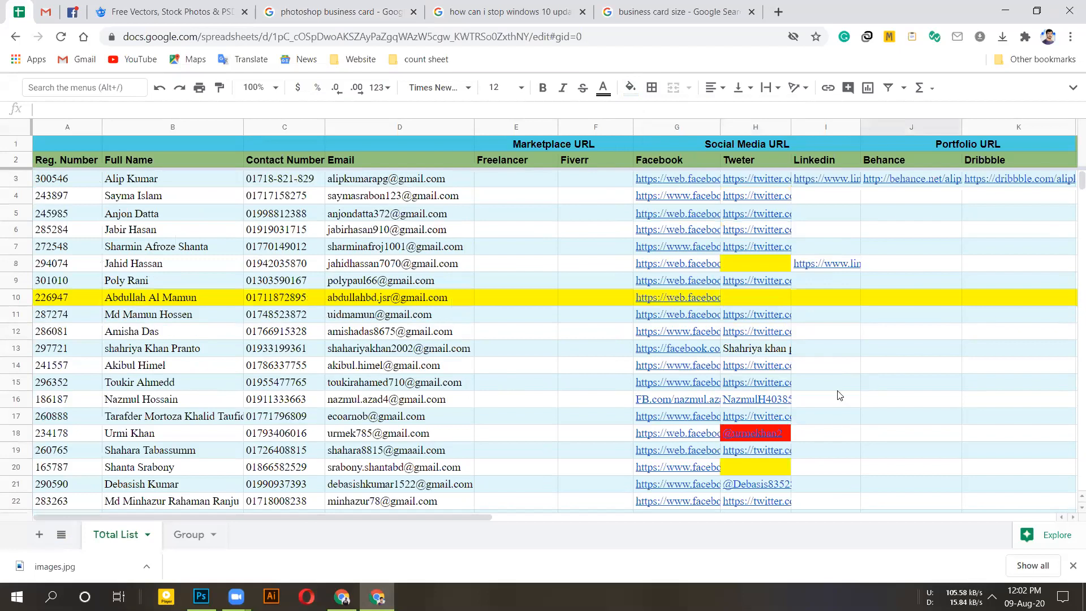
{"action": "left_click", "coordinate": [876, 370]}
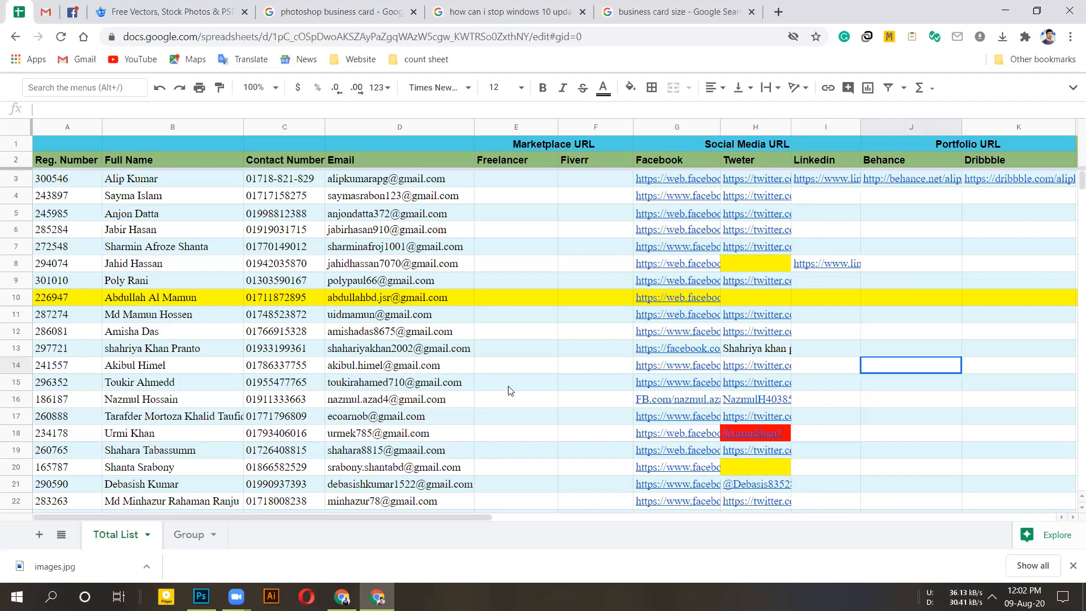
{"action": "scroll", "coordinate": [562, 356], "scroll_direction": "down", "scroll_amount": 5}
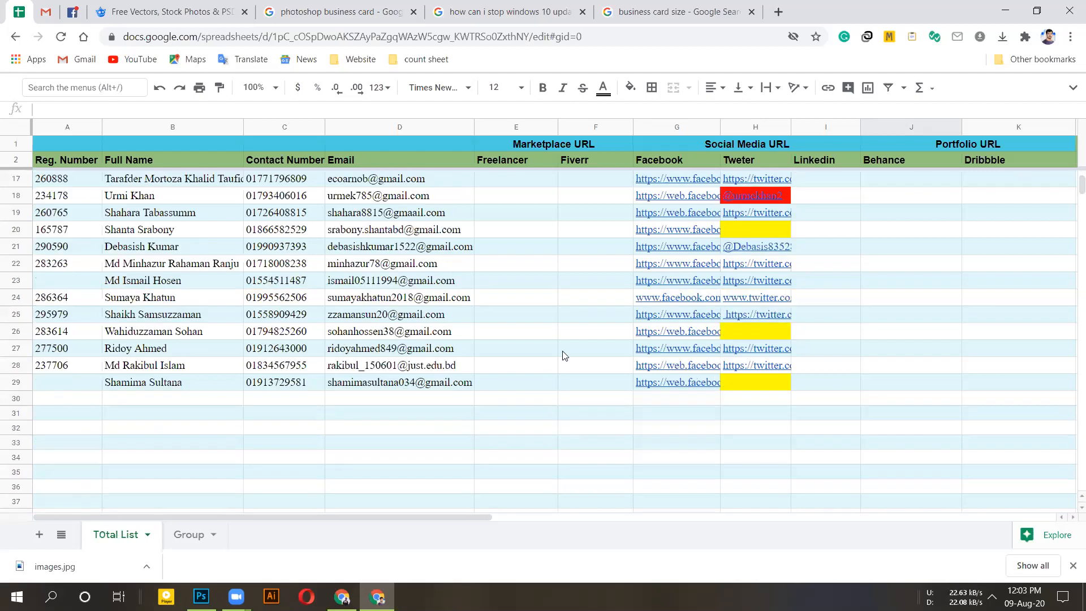
{"action": "left_click", "coordinate": [593, 427]}
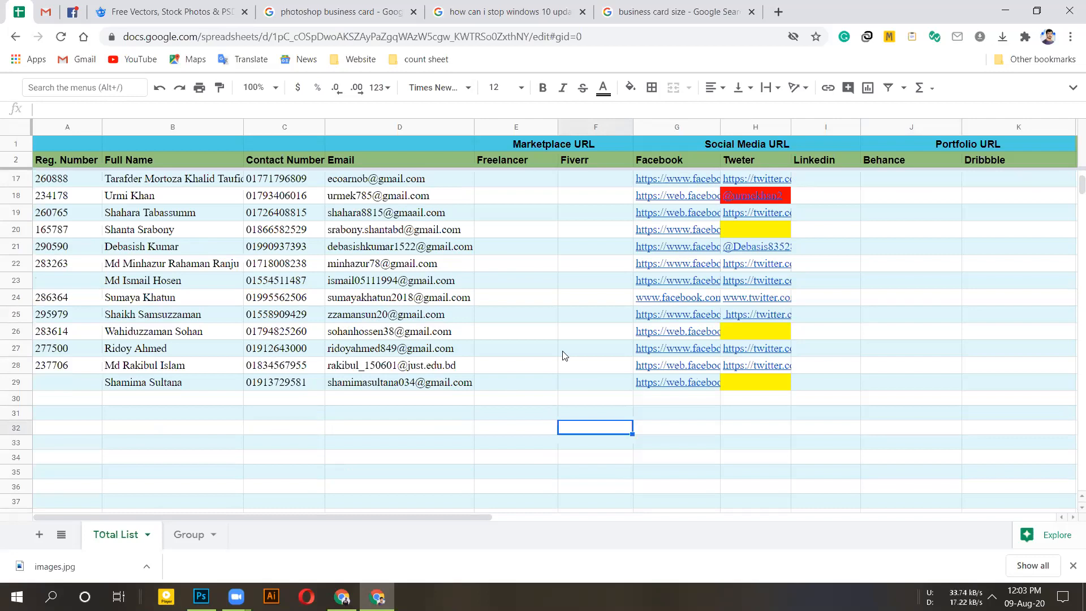
{"action": "scroll", "coordinate": [562, 355], "scroll_direction": "up", "scroll_amount": 3}
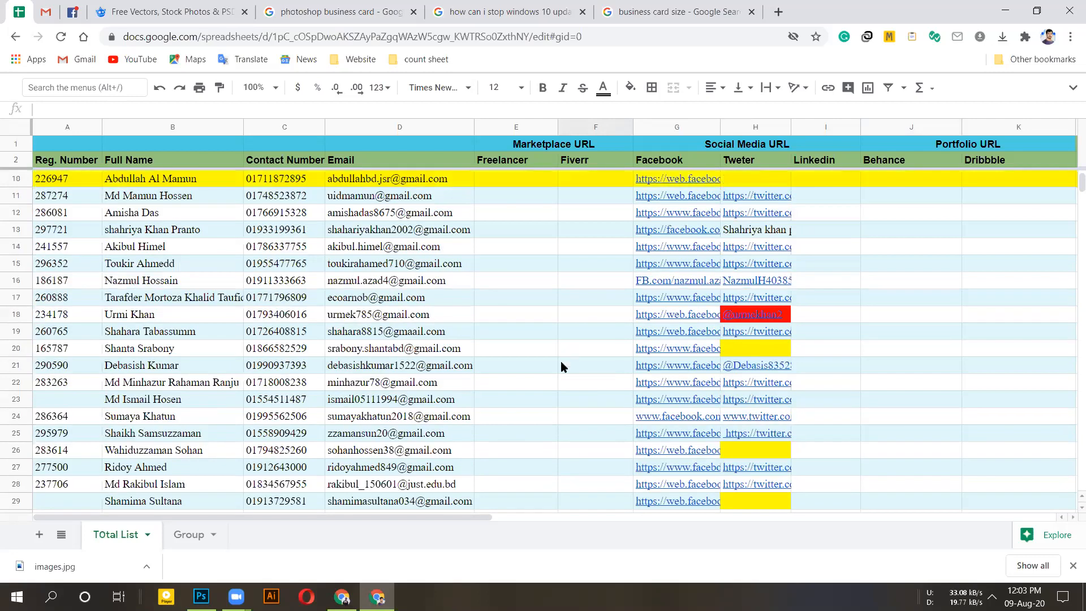
{"action": "scroll", "coordinate": [562, 363], "scroll_direction": "up", "scroll_amount": 3}
{"action": "left_click", "coordinate": [561, 363]}
{"action": "scroll", "coordinate": [562, 362], "scroll_direction": "down", "scroll_amount": 7}
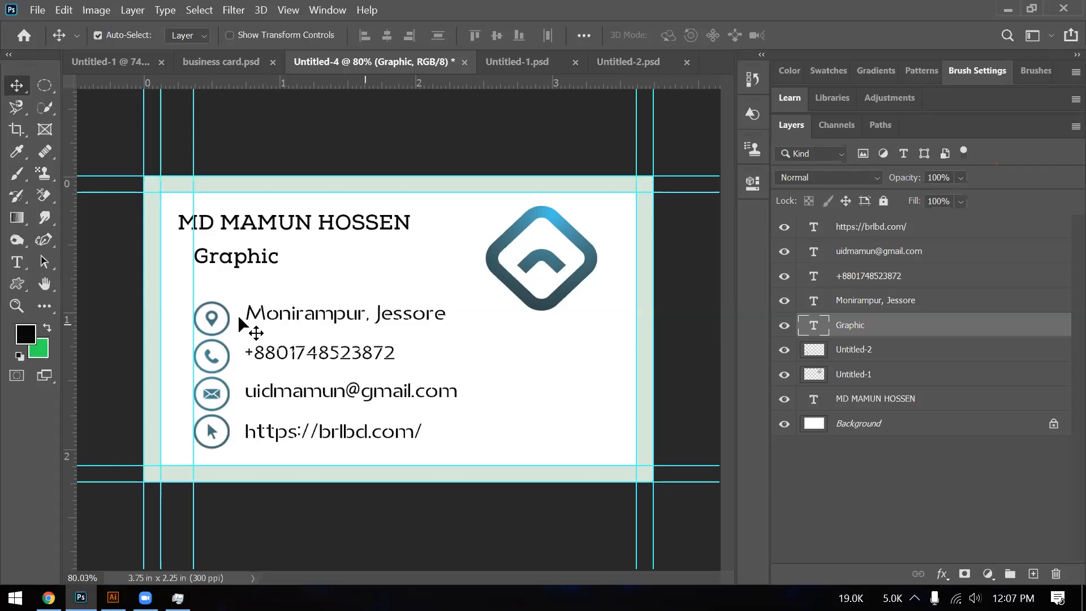
{"action": "left_click", "coordinate": [225, 319]}
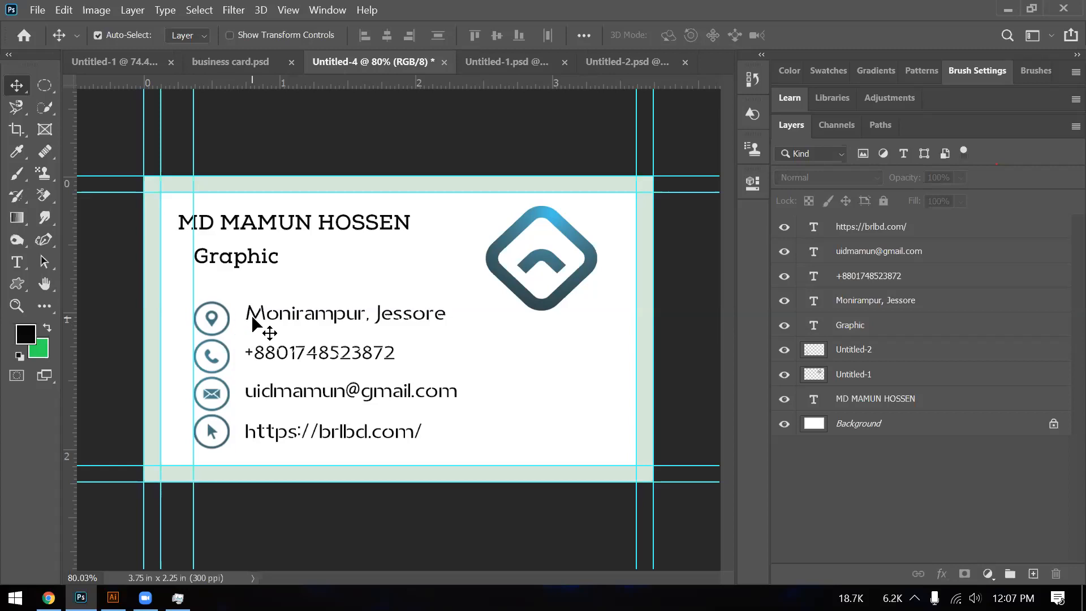
{"action": "left_click", "coordinate": [229, 318]}
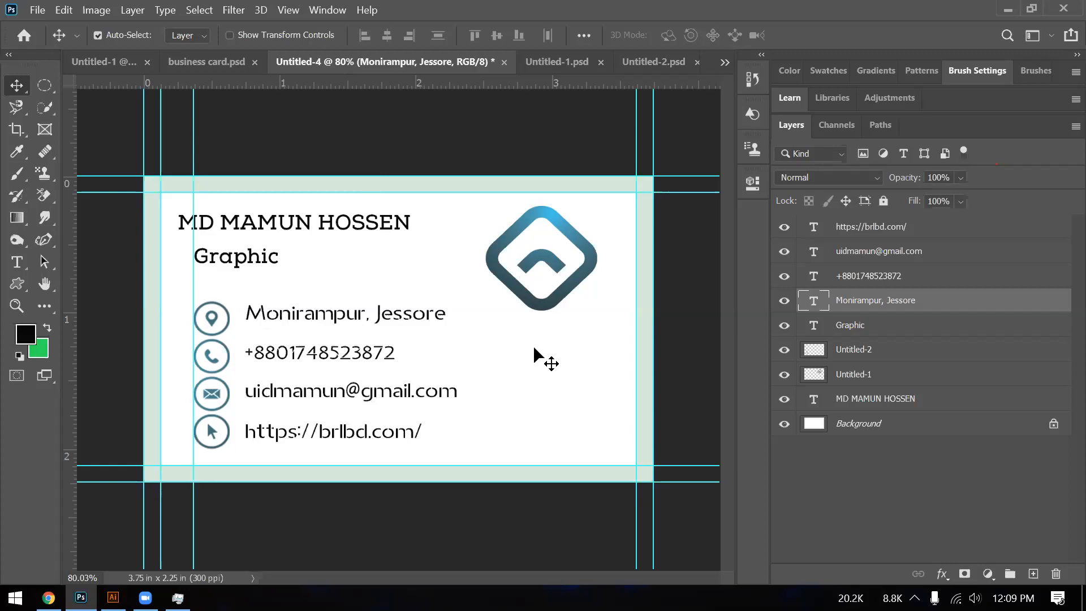
{"action": "left_click", "coordinate": [851, 277], "text": "ctrl"}
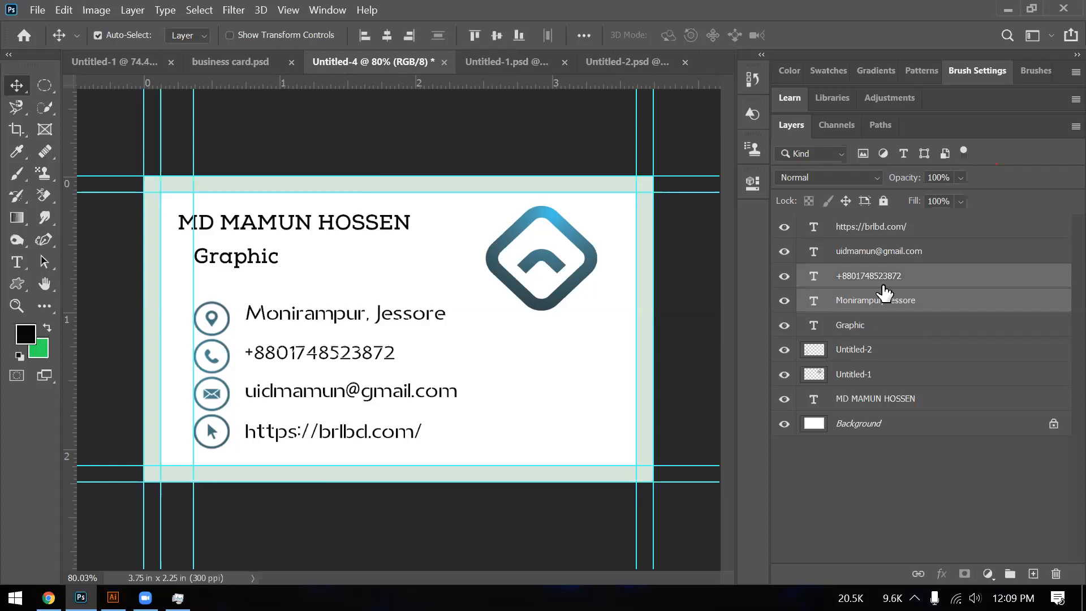
{"action": "left_click", "coordinate": [865, 252], "text": "ctrl"}
{"action": "left_click", "coordinate": [865, 228], "text": "ctrl"}
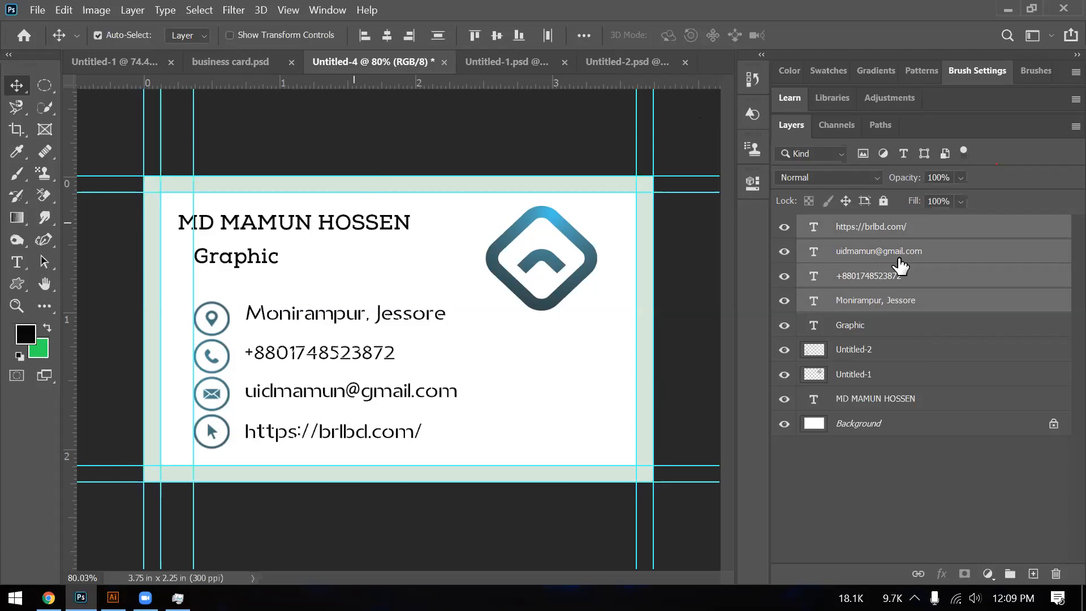
{"action": "left_click", "coordinate": [586, 398]}
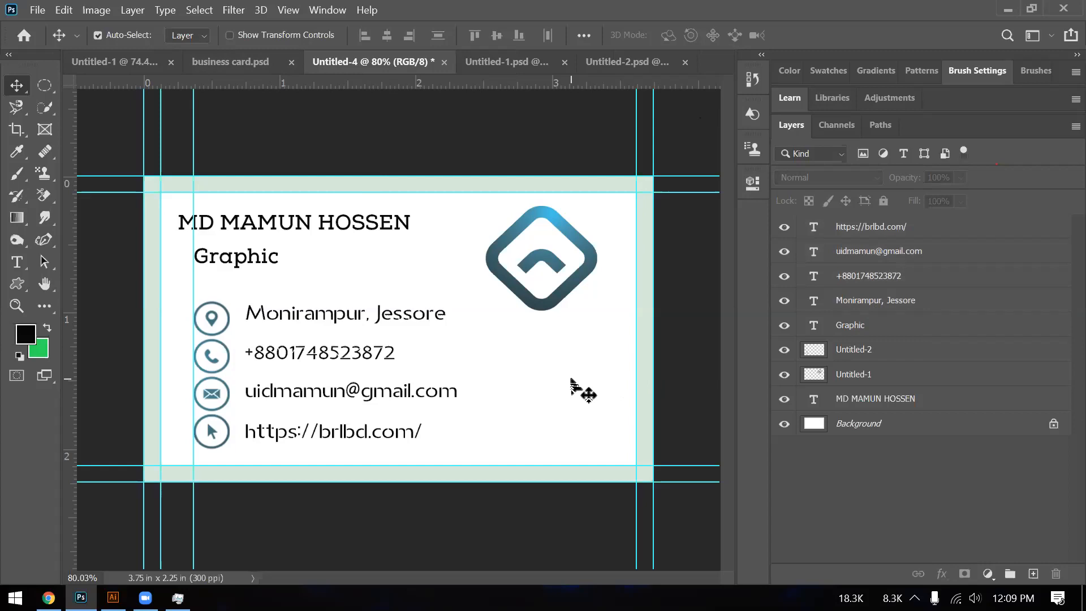
{"action": "key", "text": "alt"}
- Save the card on the computer as Untitled-4.psd, accepting the Photoshop Format Options
{"action": "scroll", "coordinate": [573, 384], "scroll_direction": "down", "scroll_amount": 3}
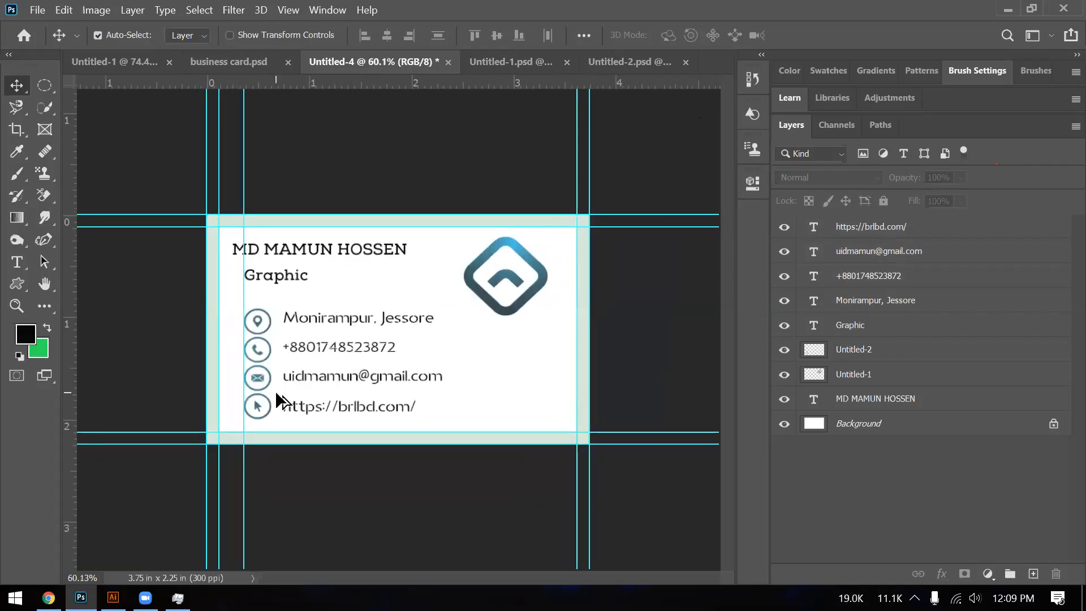
{"action": "scroll", "coordinate": [276, 394], "scroll_direction": "up", "scroll_amount": 1}
{"action": "scroll", "coordinate": [286, 390], "scroll_direction": "down", "scroll_amount": 2}
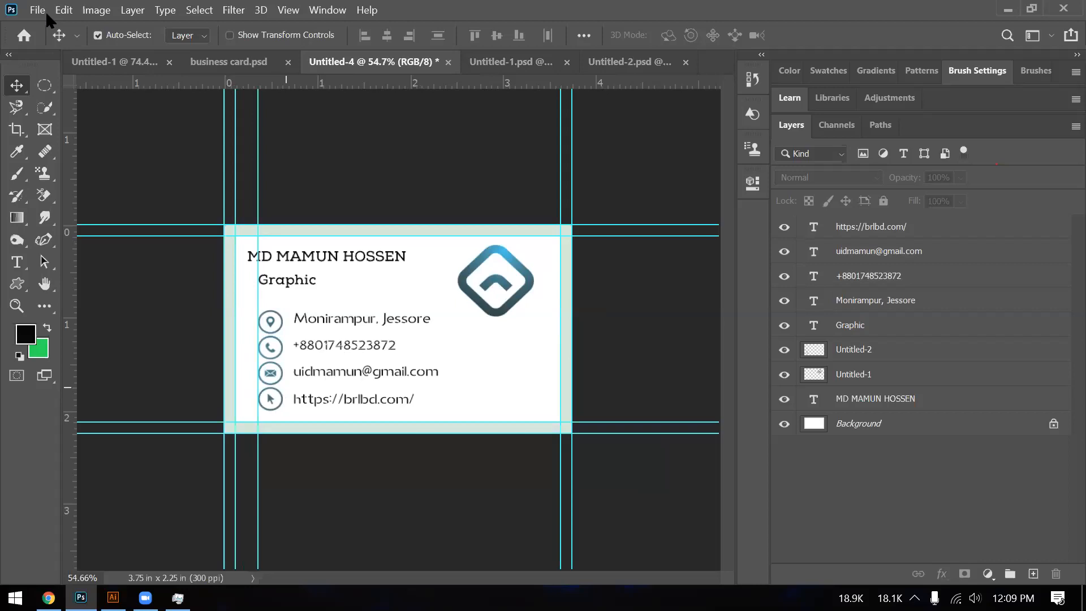
{"action": "scroll", "coordinate": [90, 231], "scroll_direction": "down", "scroll_amount": 1}
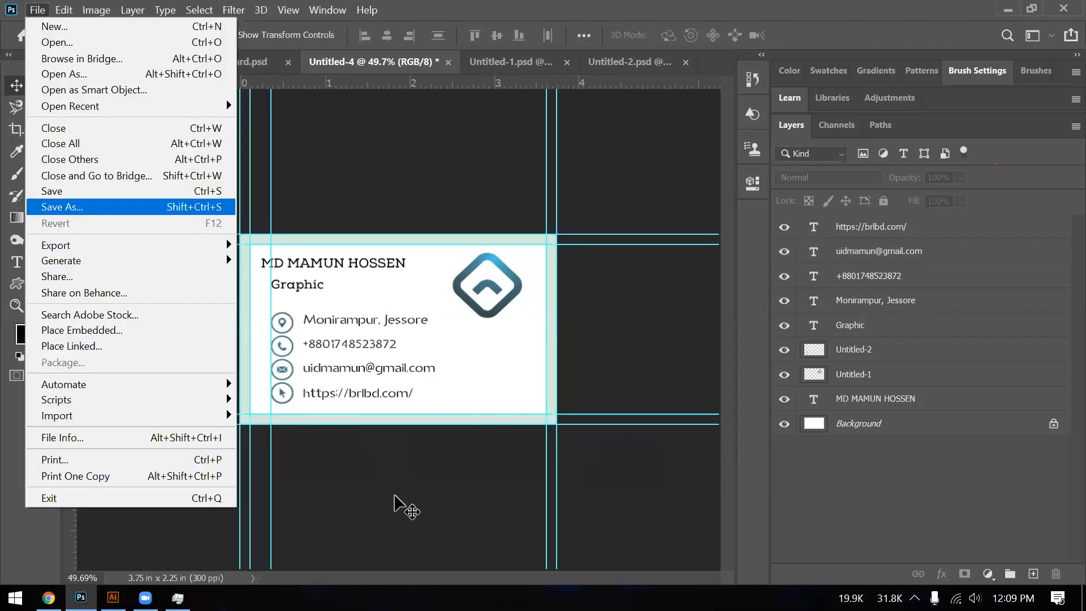
{"action": "key", "text": "Return"}
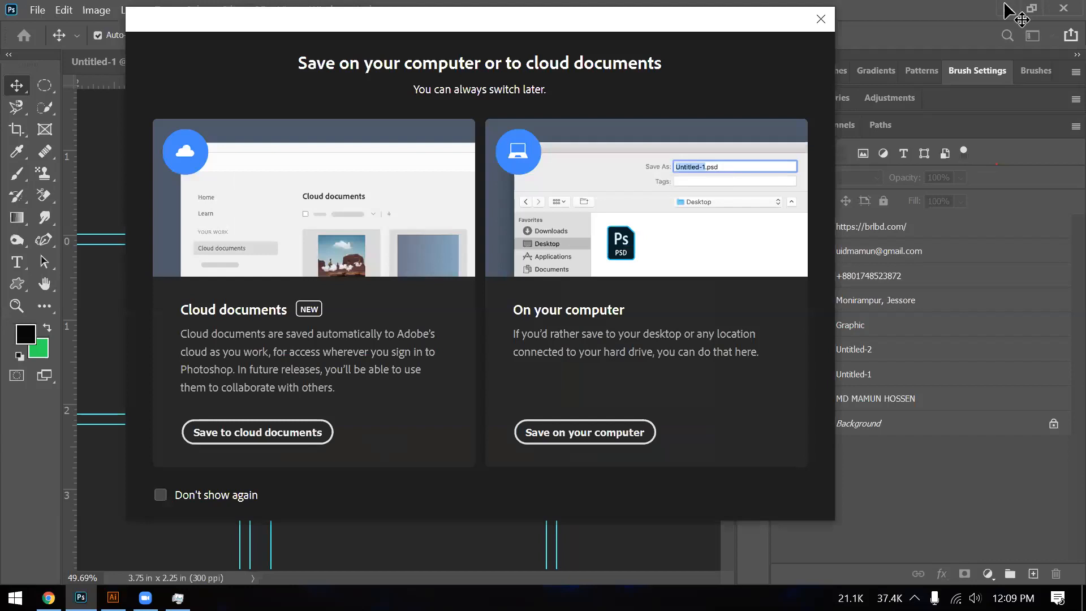
{"action": "key", "text": "Return"}
{"action": "key", "text": "Return"}
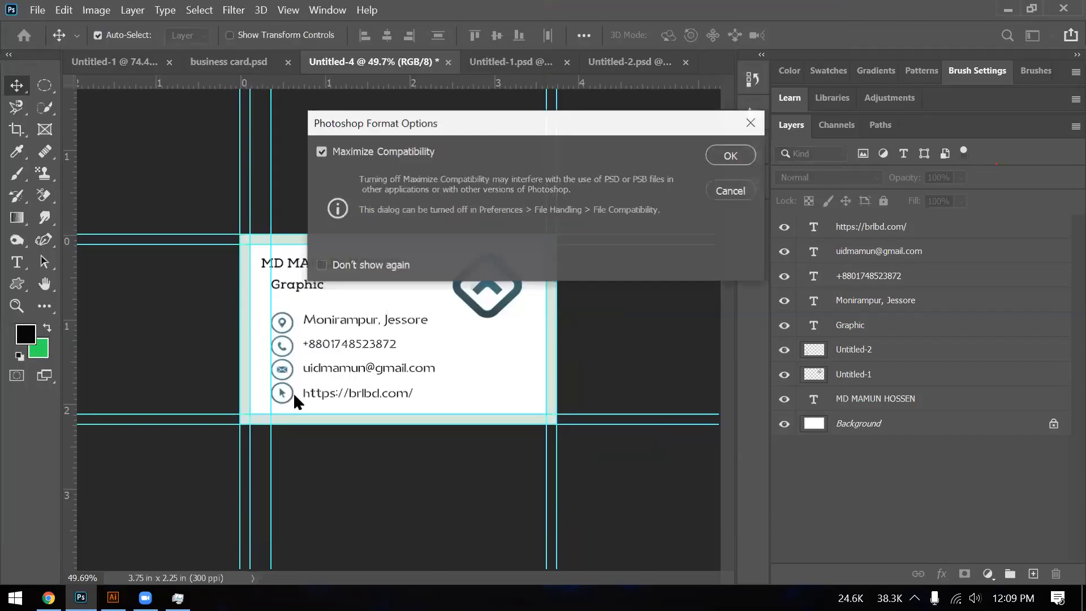
{"action": "key", "text": "Return"}
{"action": "left_click", "coordinate": [1005, 9]}
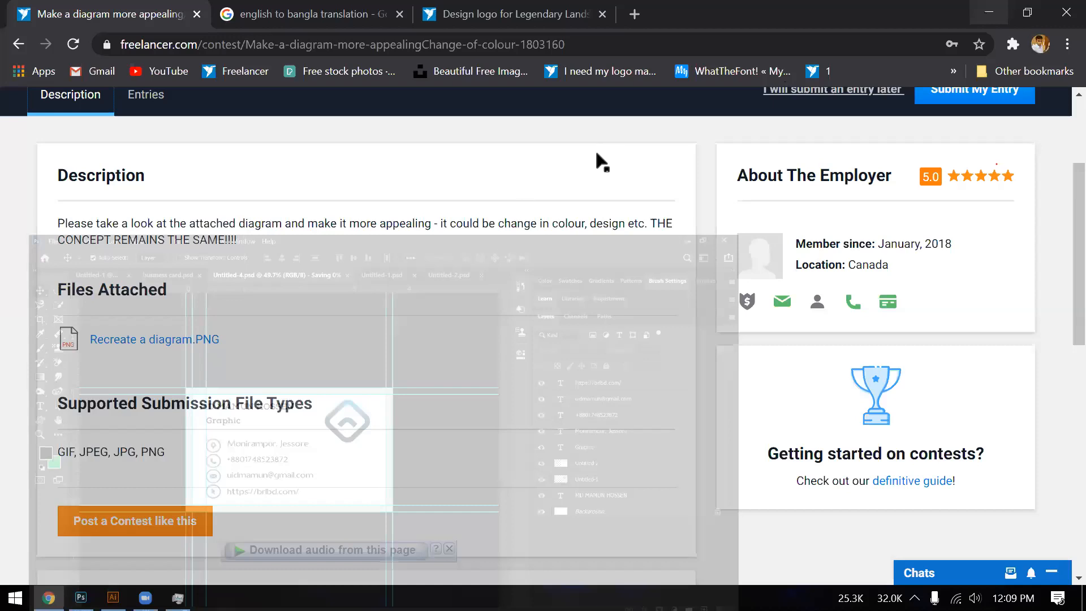
- Close the Untitled, 01.07.2020 and July business card documents in Illustrator without saving
{"action": "key", "text": "alt+Tab"}
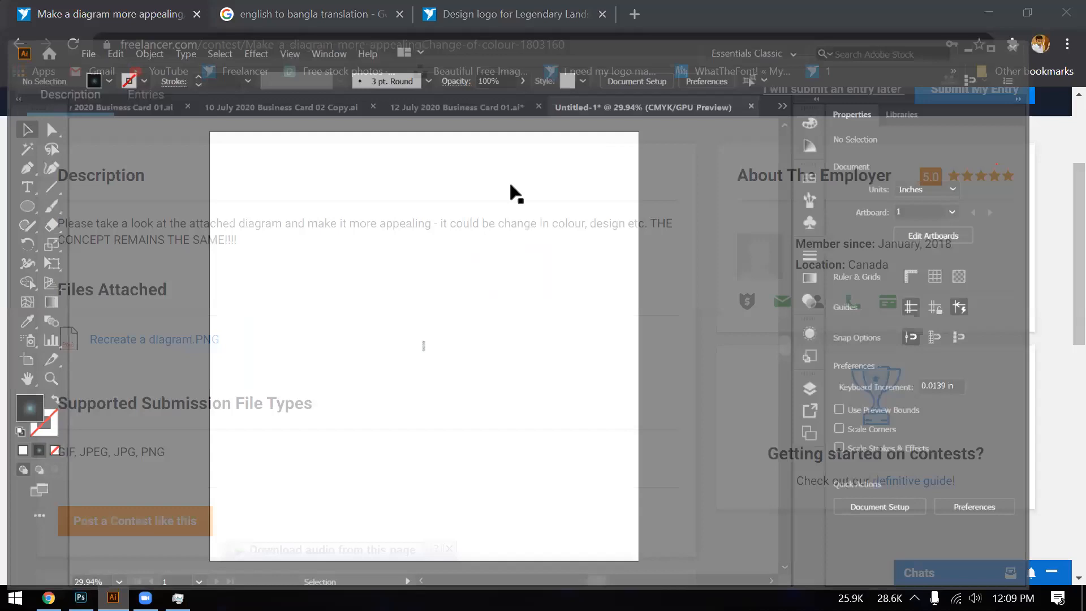
{"action": "key", "text": "ctrl+w"}
{"action": "key", "text": "n"}
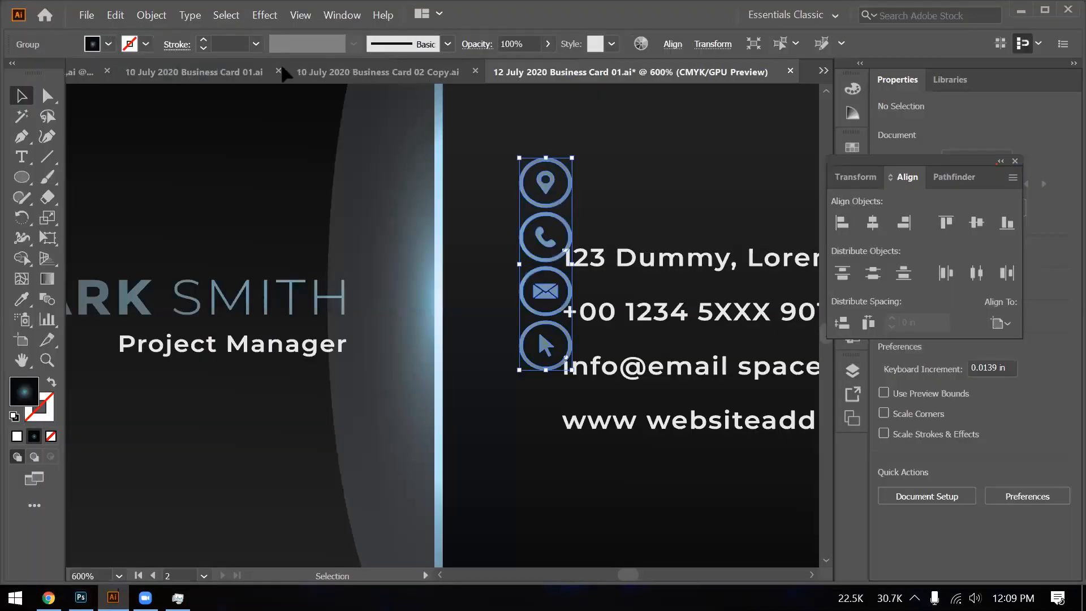
{"action": "left_click", "coordinate": [283, 70]}
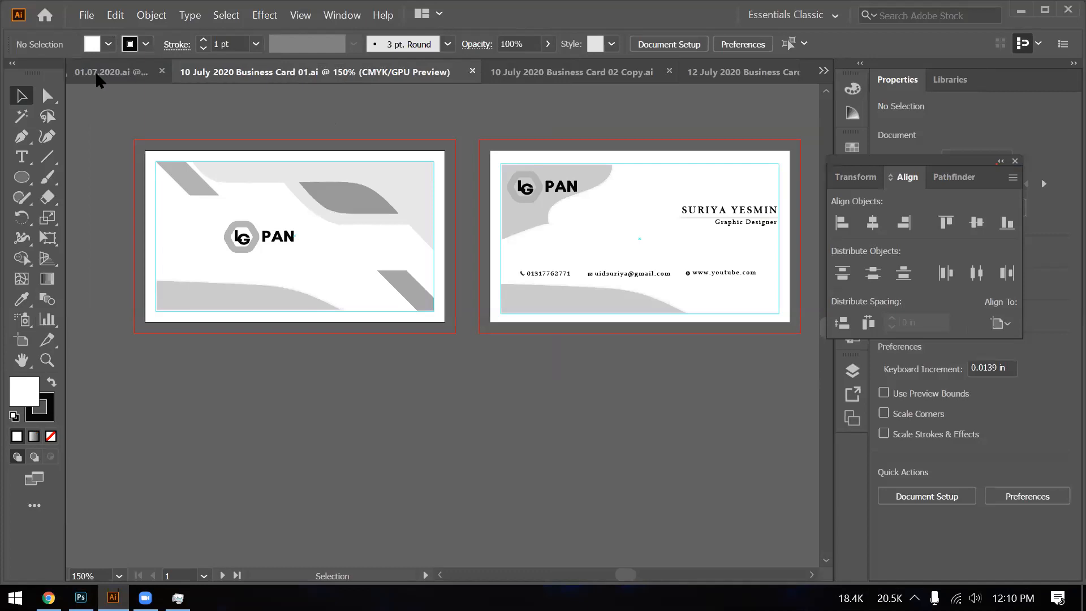
{"action": "left_click", "coordinate": [97, 76]}
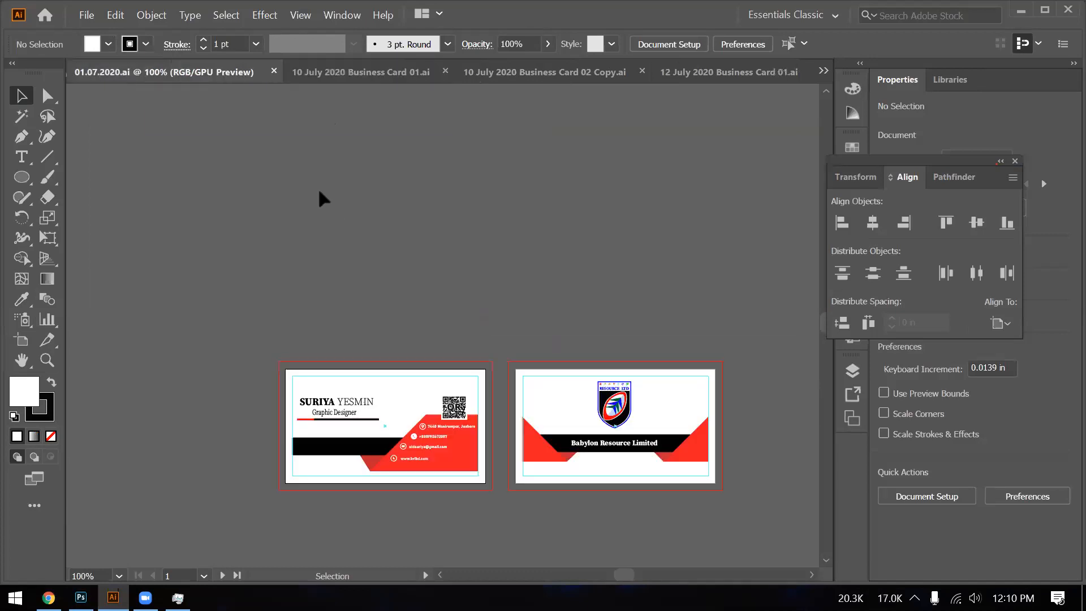
{"action": "left_click", "coordinate": [273, 71]}
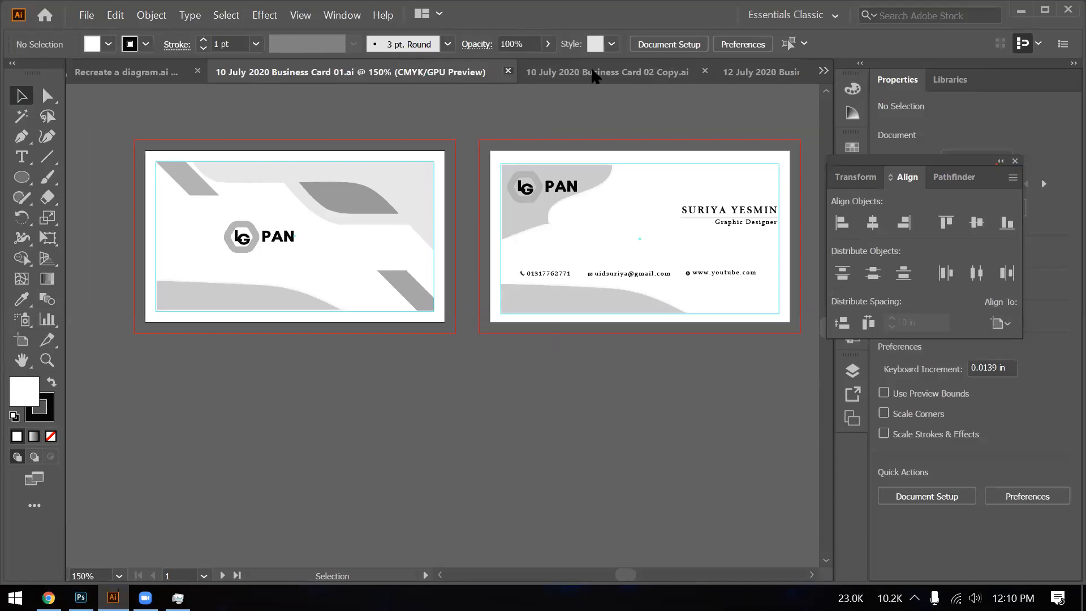
{"action": "left_click", "coordinate": [621, 71]}
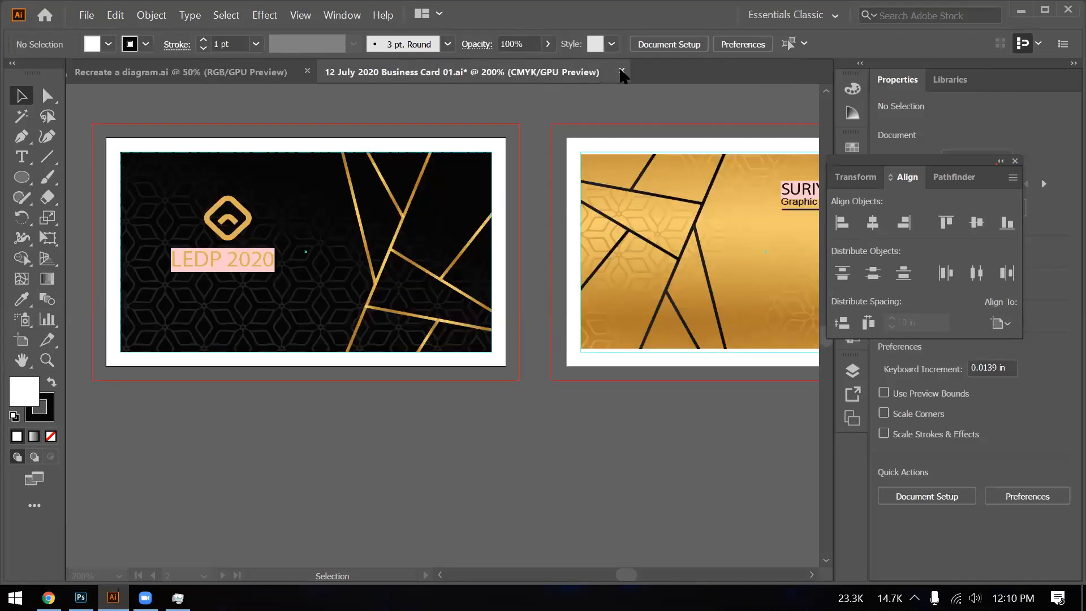
{"action": "left_click", "coordinate": [622, 72]}
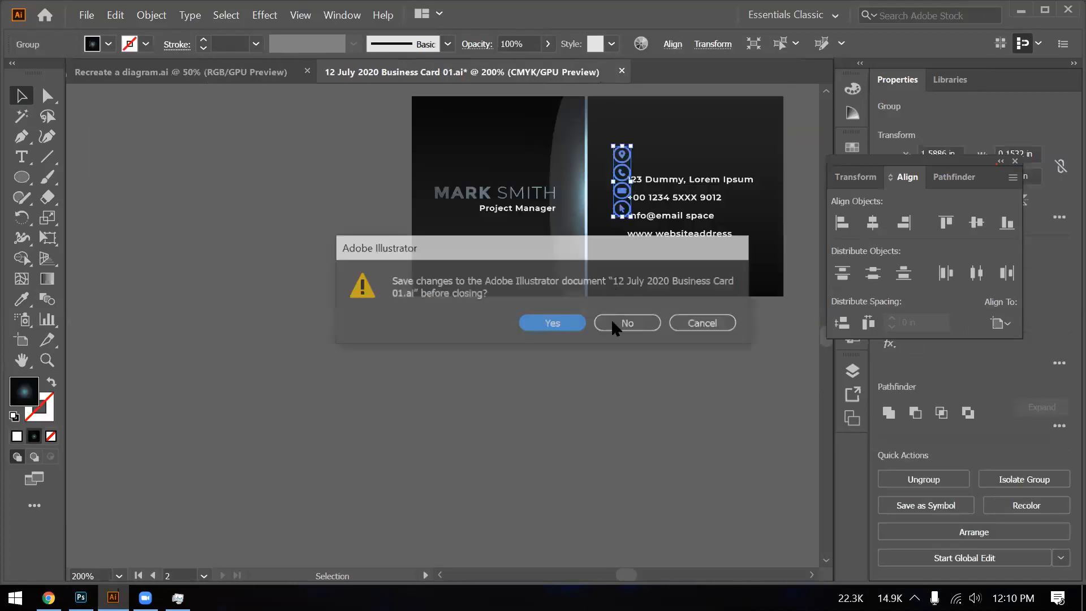
{"action": "left_click", "coordinate": [614, 322]}
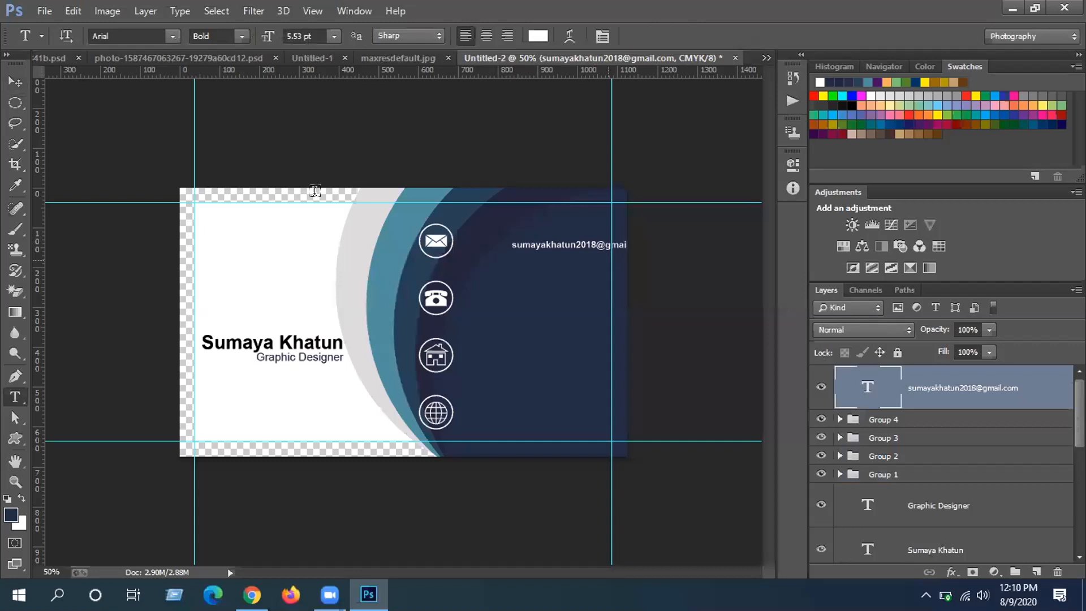
- Move the email text beside the envelope icon and set its font style to Regular
{"action": "key", "text": "v"}
{"action": "left_click_drag", "start_coordinate": [554, 246], "coordinate": [486, 245]}
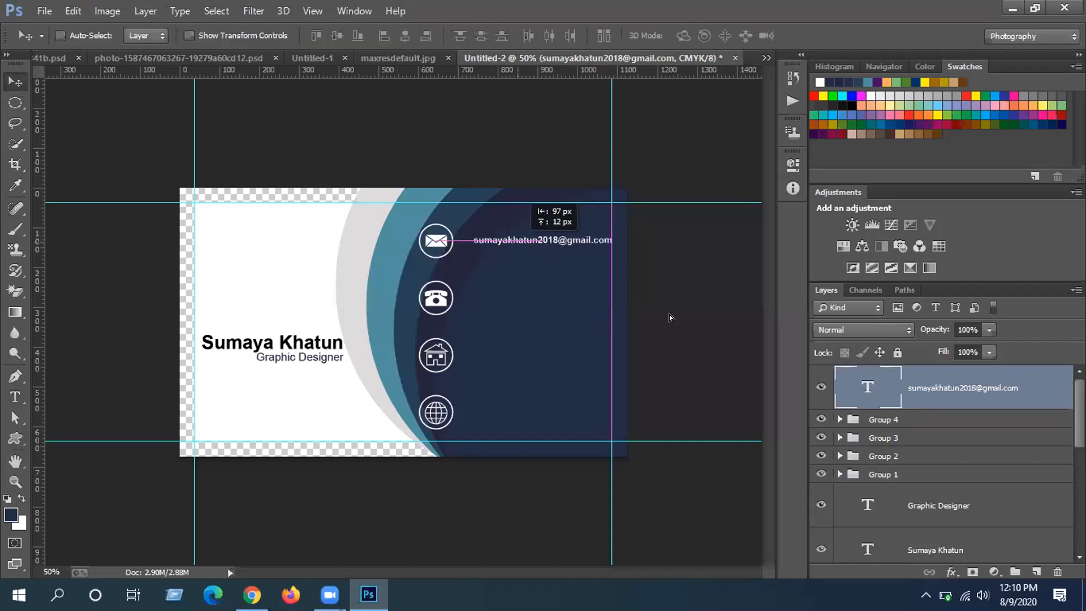
{"action": "double_click", "coordinate": [882, 388]}
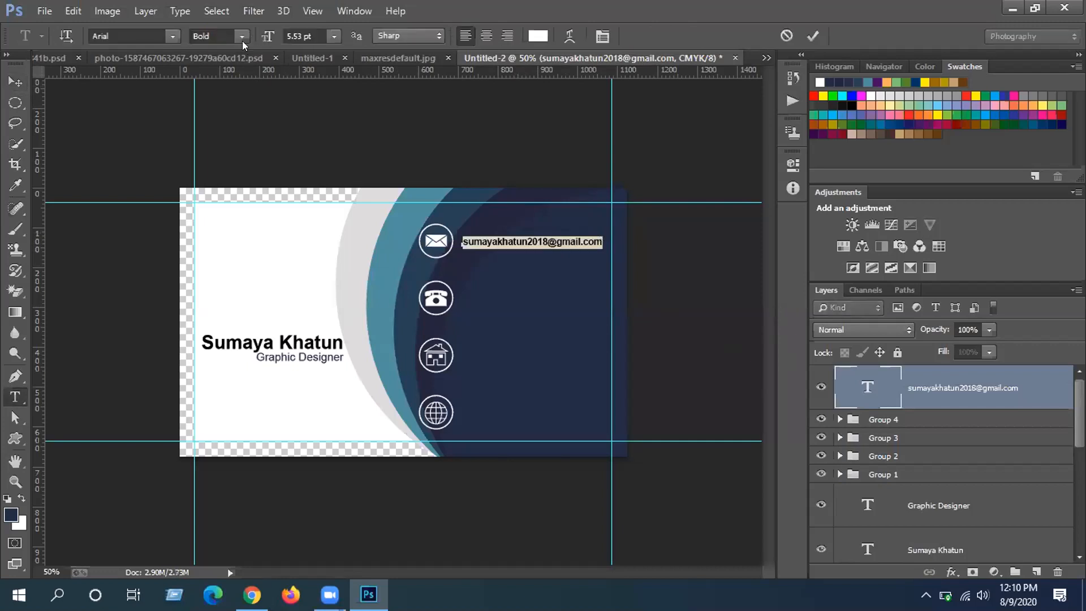
{"action": "left_click", "coordinate": [242, 39]}
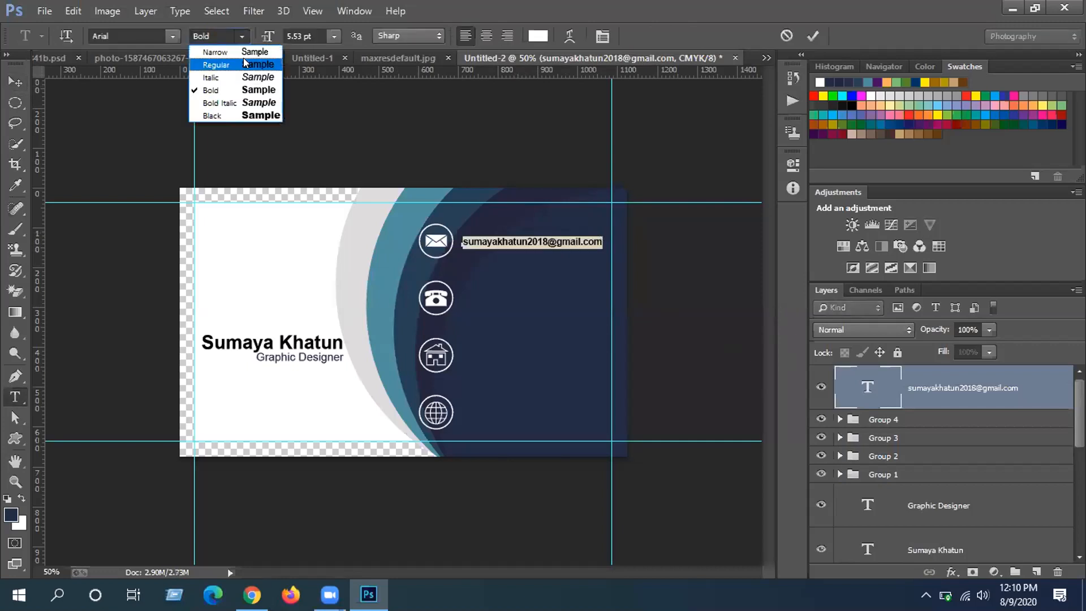
{"action": "left_click", "coordinate": [244, 63]}
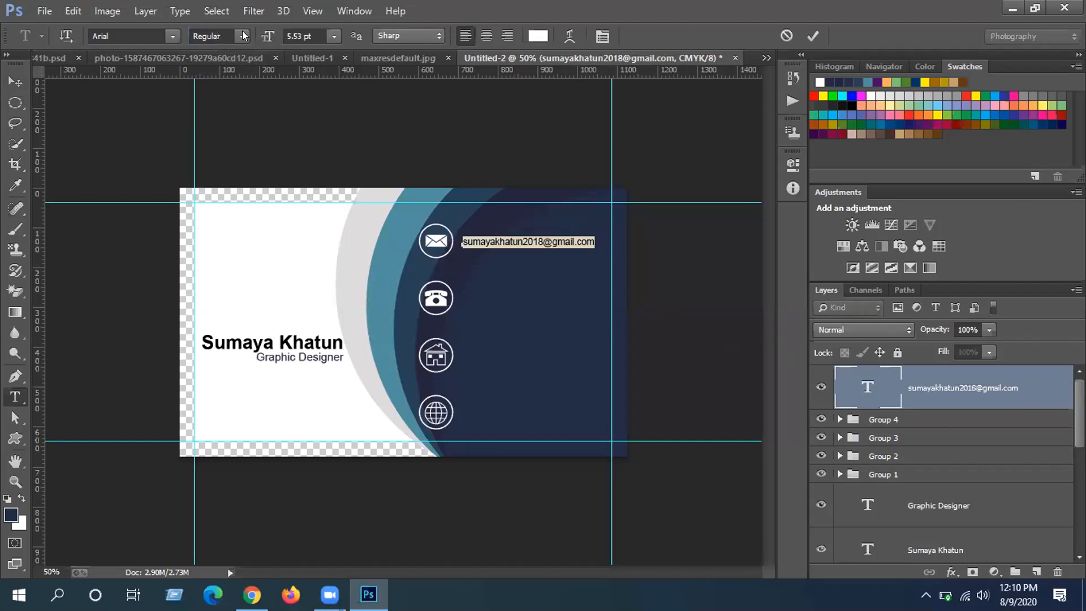
{"action": "left_click", "coordinate": [242, 34]}
{"action": "left_click", "coordinate": [242, 34]}
- Set the email text size to 6 pt after trying 10, 9 and 8 pt, and commit
{"action": "left_click", "coordinate": [334, 36]}
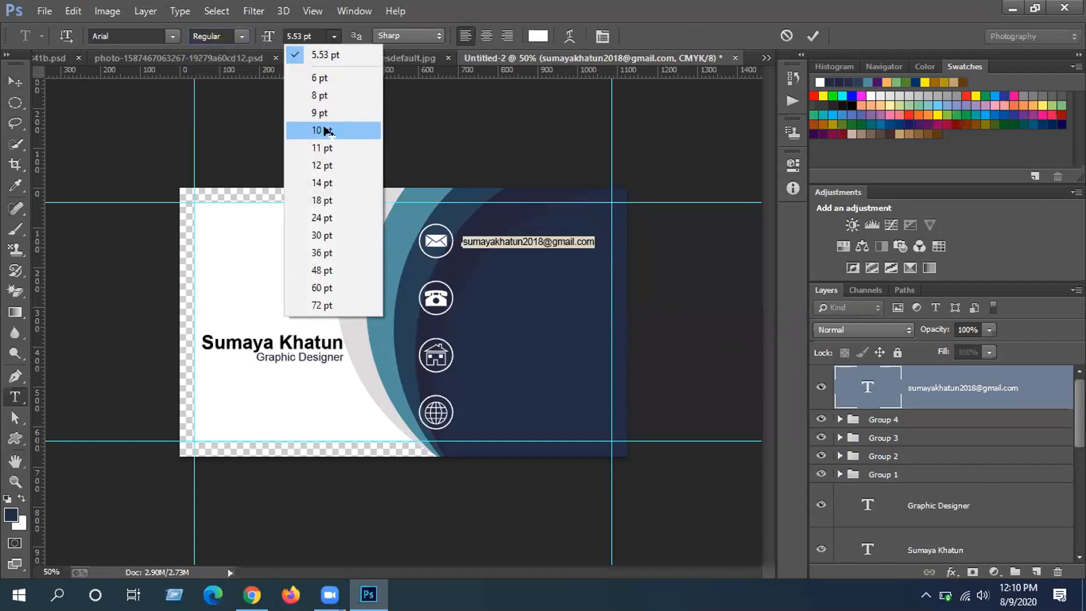
{"action": "left_click", "coordinate": [327, 131]}
{"action": "left_click", "coordinate": [329, 36]}
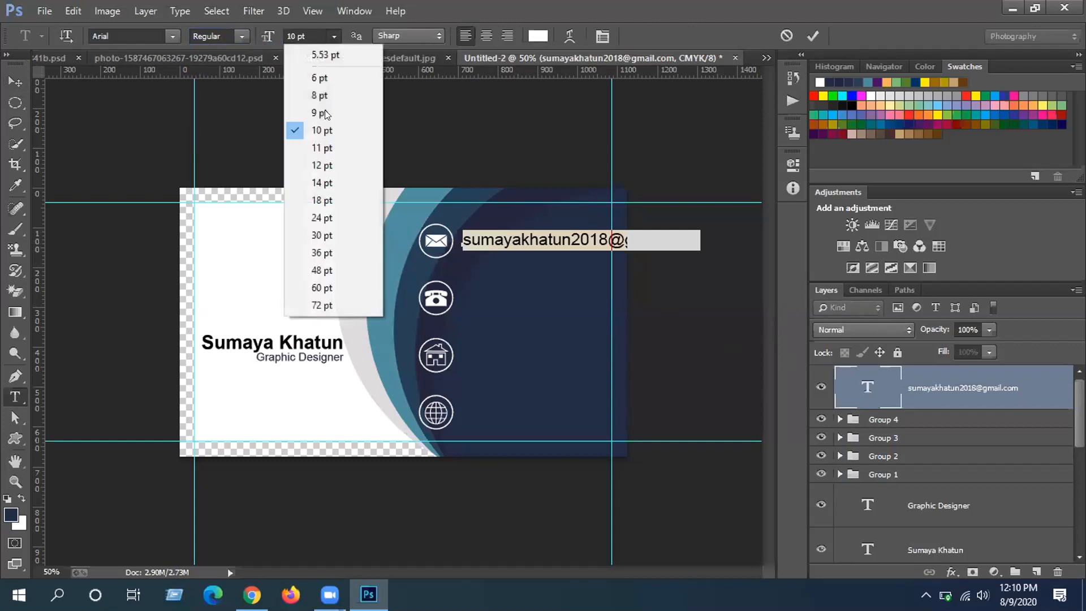
{"action": "left_click", "coordinate": [324, 113]}
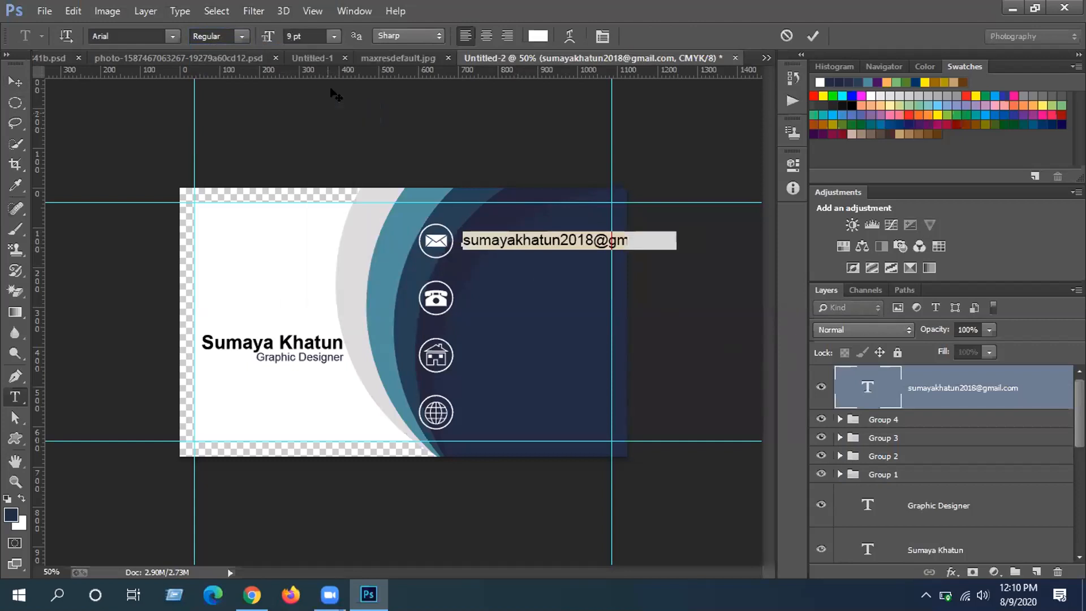
{"action": "left_click", "coordinate": [333, 35]}
{"action": "left_click", "coordinate": [332, 96]}
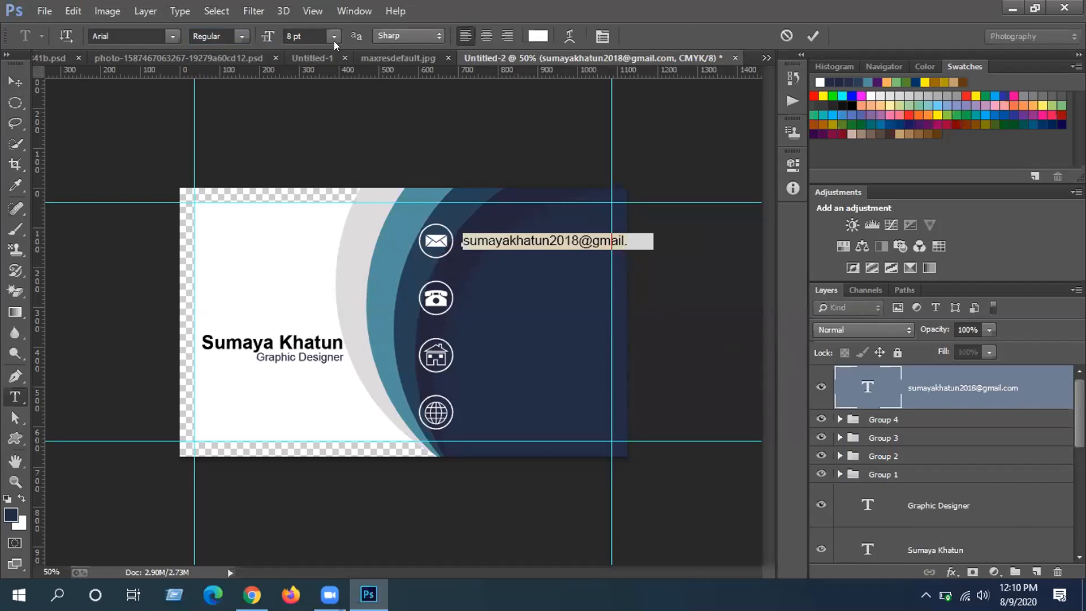
{"action": "left_click", "coordinate": [334, 37]}
{"action": "left_click", "coordinate": [338, 77]}
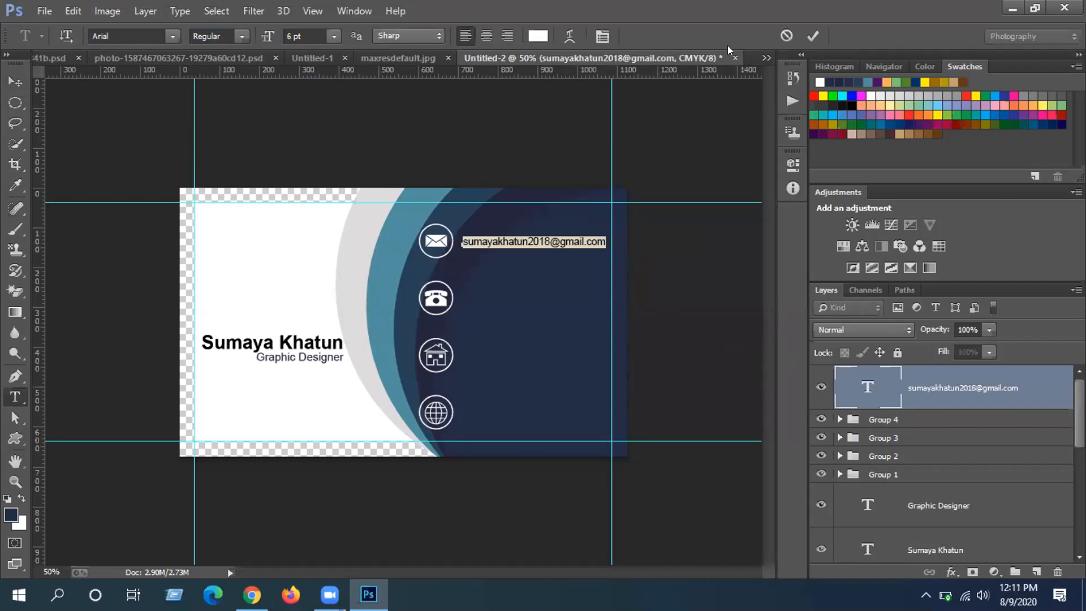
{"action": "key", "text": "ctrl+Return"}
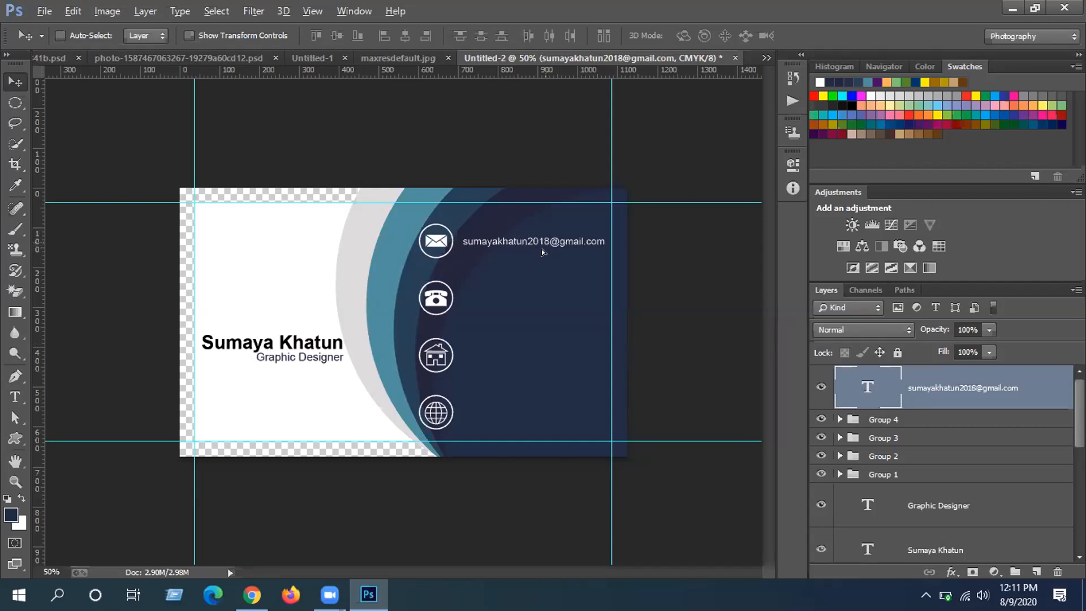
- Alt-drag a copy of the email line down beside the phone icon and begin editing its text
{"action": "left_click_drag", "start_coordinate": [548, 245], "coordinate": [548, 303]}
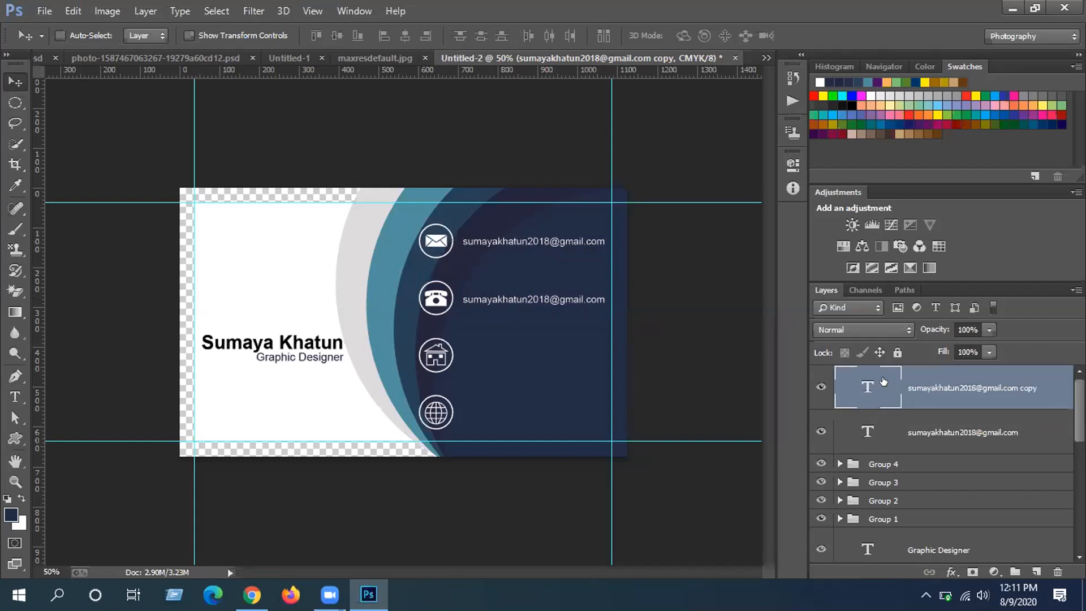
{"action": "double_click", "coordinate": [870, 387]}
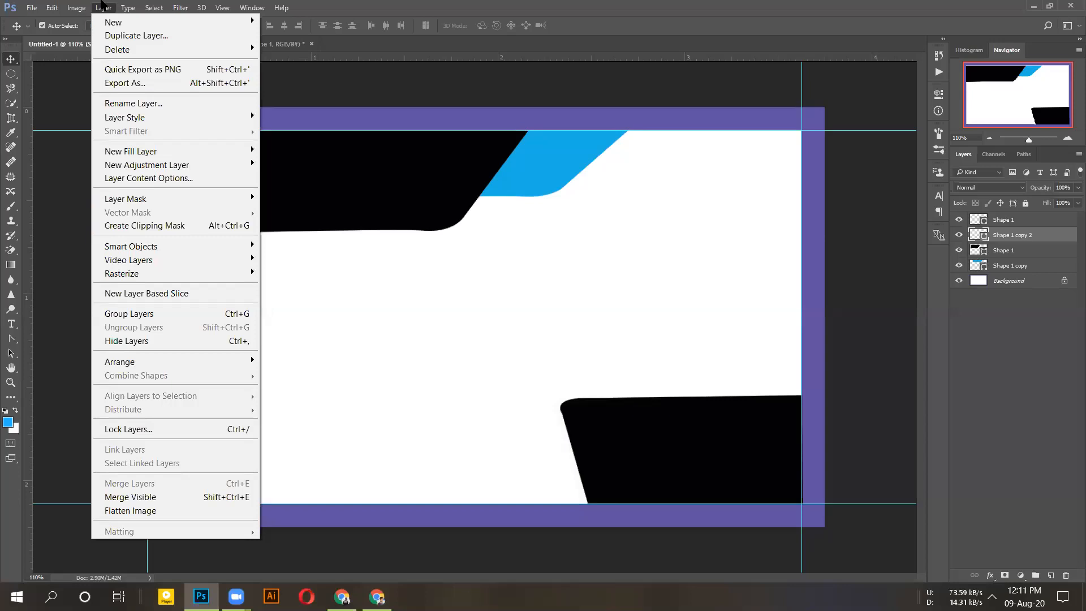
- Enlarge the canvas width by .25 inches in Canvas Size, then undo it back to 3.75 × 2.25 inches
{"action": "mouse_move", "coordinate": [77, 7]}
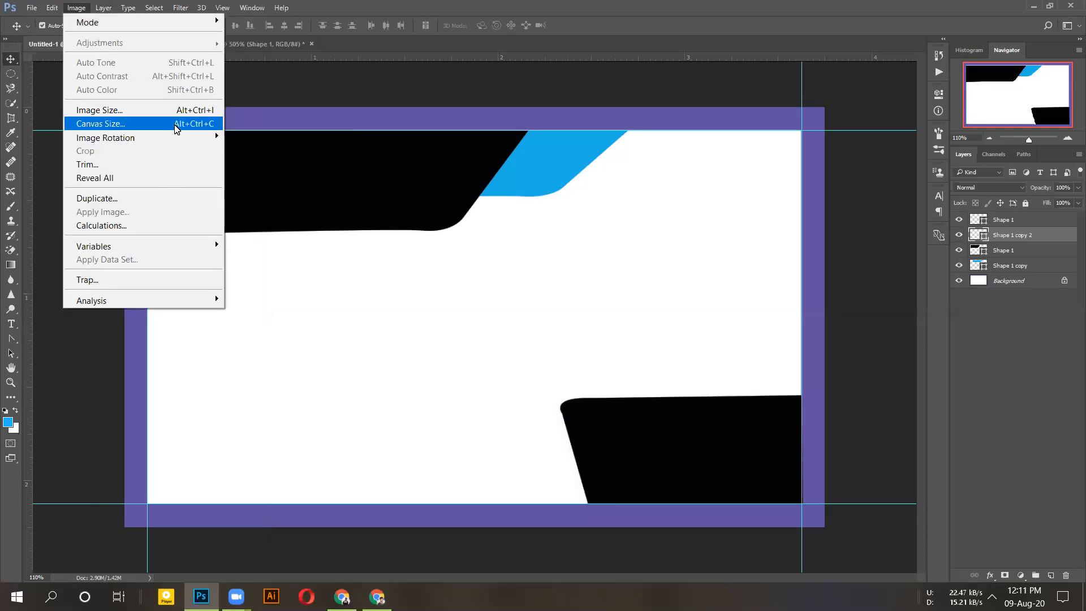
{"action": "left_click", "coordinate": [177, 128]}
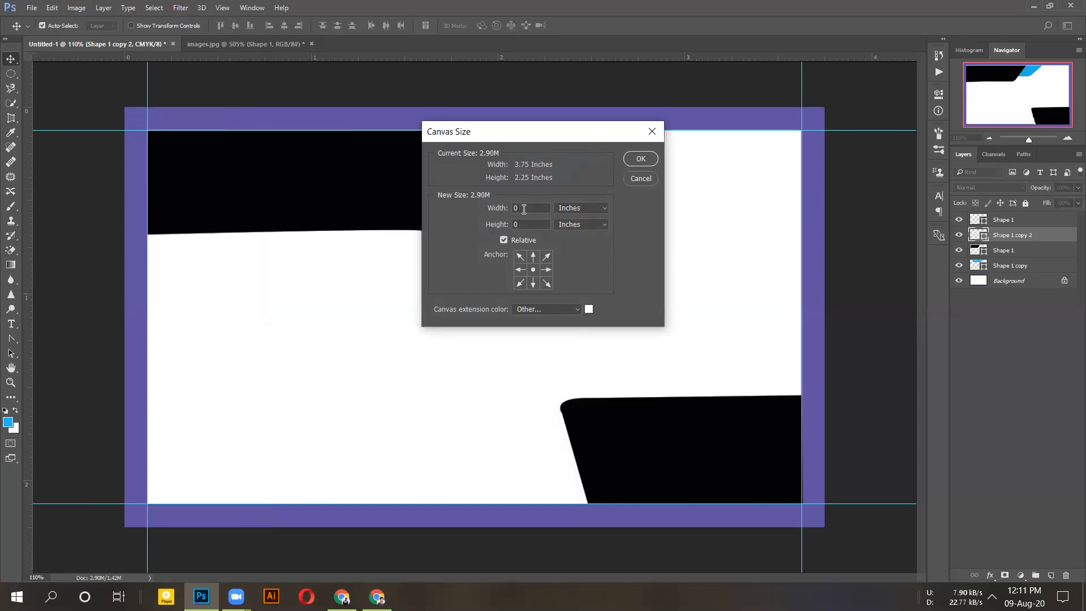
{"action": "left_click_drag", "start_coordinate": [533, 211], "coordinate": [505, 213]}
{"action": "type", "text": "05"}
{"action": "key", "text": "BackSpace"}
{"action": "key", "text": "BackSpace"}
{"action": "type", "text": ".25"}
{"action": "type", "text": ".25"}
{"action": "left_click", "coordinate": [641, 159]}
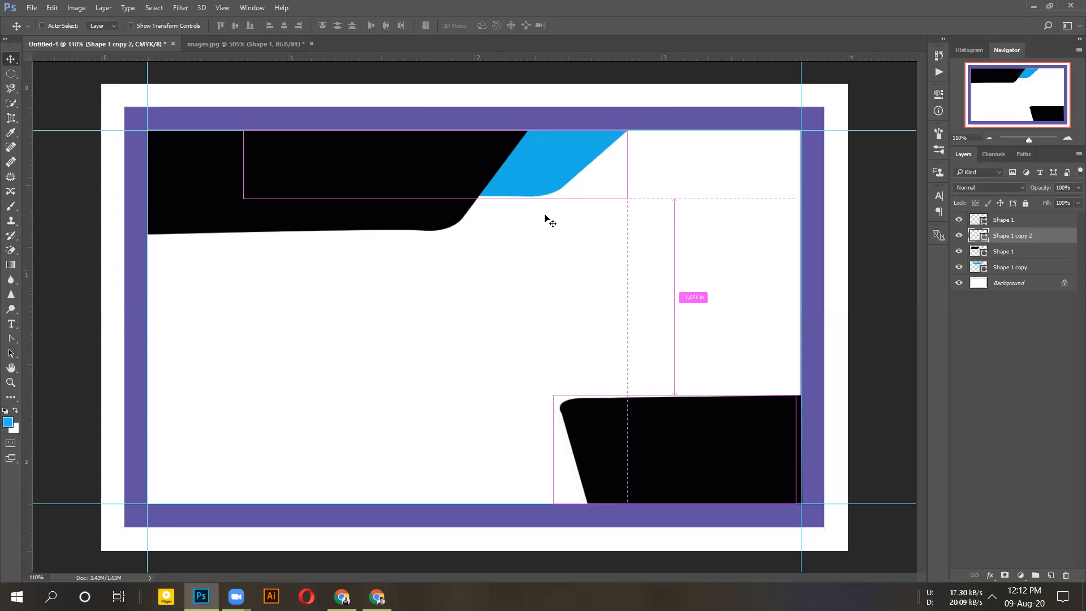
{"action": "key", "text": "ctrl+z"}
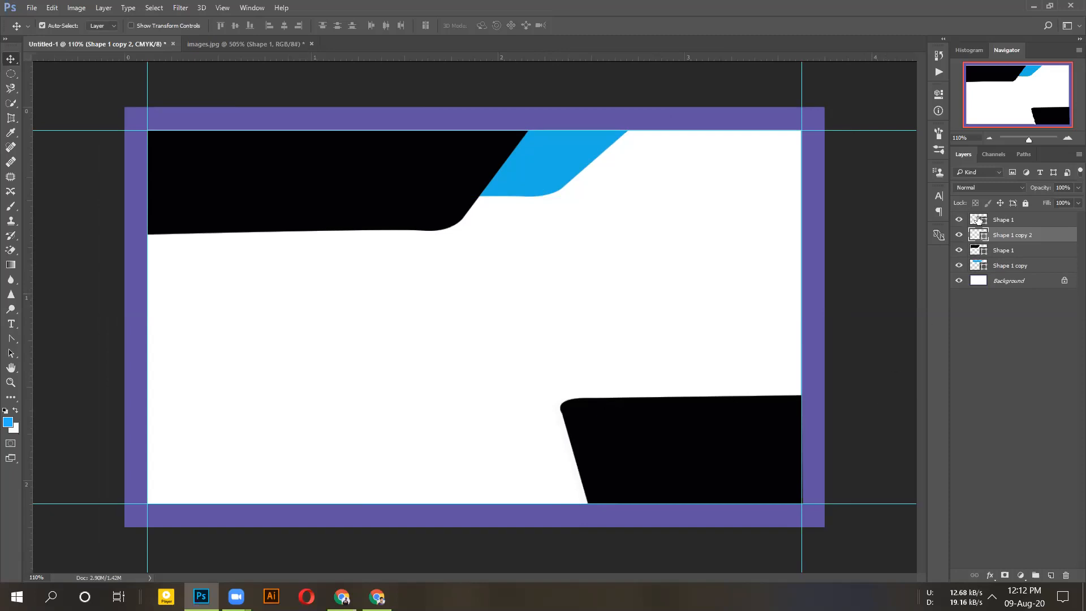
- Check the top Shape 1 layer by hiding it and then showing it again
{"action": "left_click", "coordinate": [776, 364]}
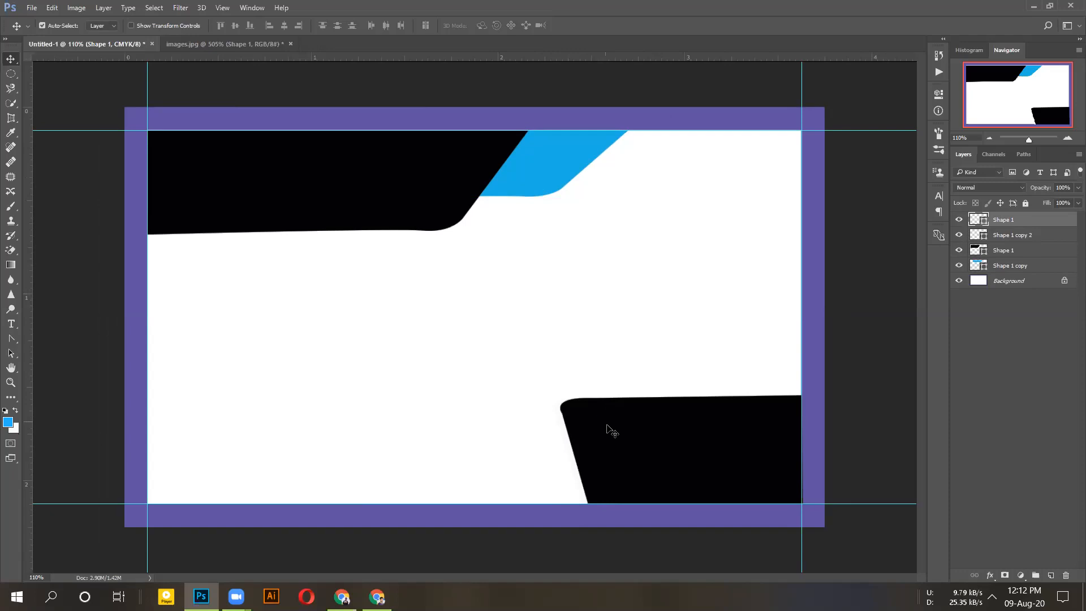
{"action": "mouse_move", "coordinate": [607, 425]}
{"action": "left_mouse_down"}
{"action": "mouse_move", "coordinate": [577, 411]}
{"action": "mouse_move", "coordinate": [608, 427]}
{"action": "left_mouse_up"}
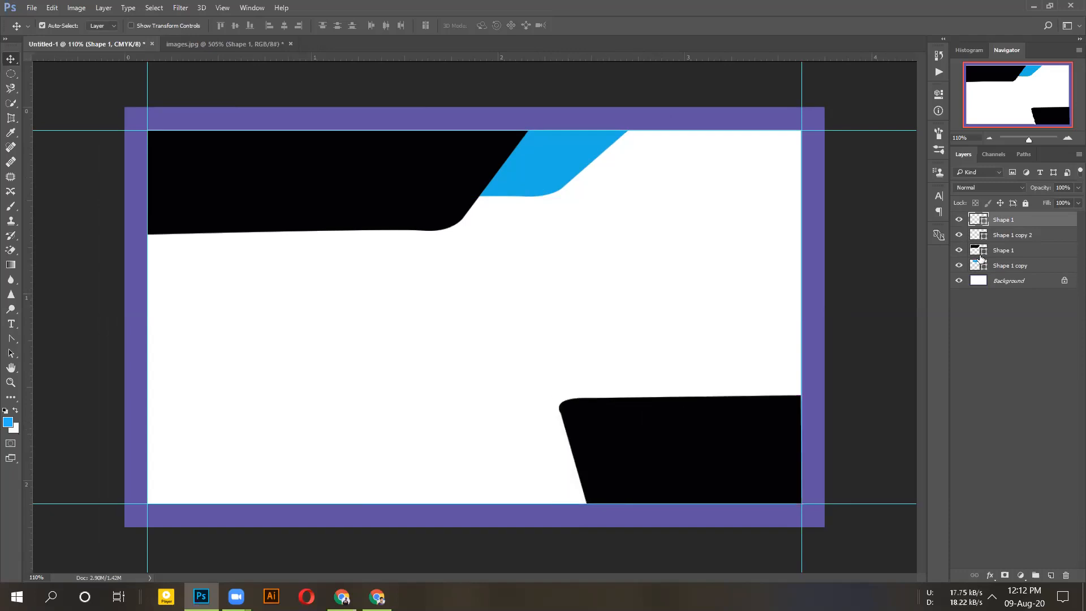
{"action": "left_click", "coordinate": [959, 219]}
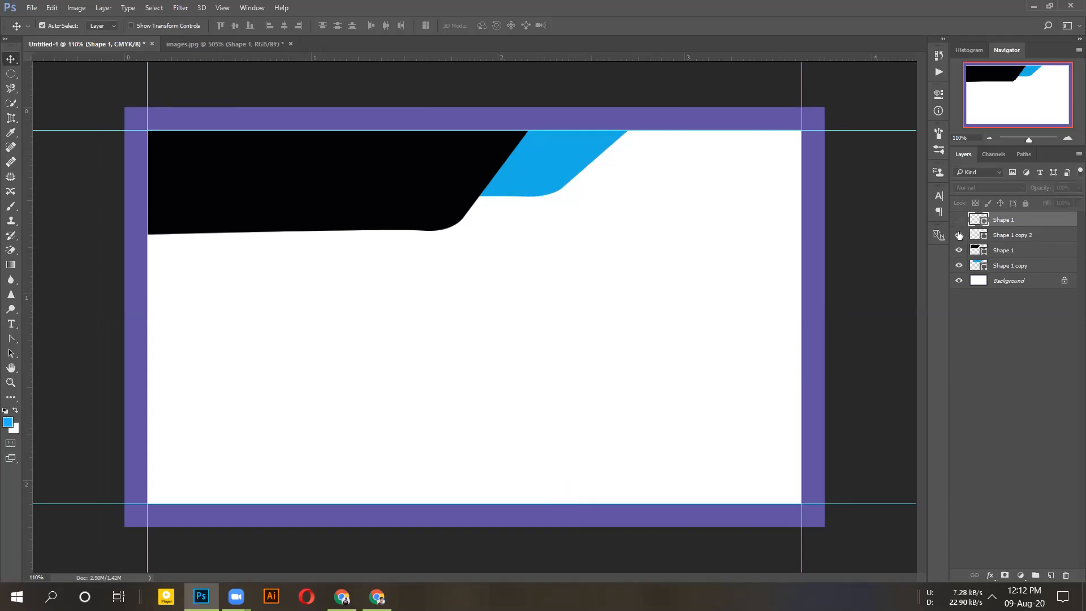
{"action": "left_click", "coordinate": [959, 220]}
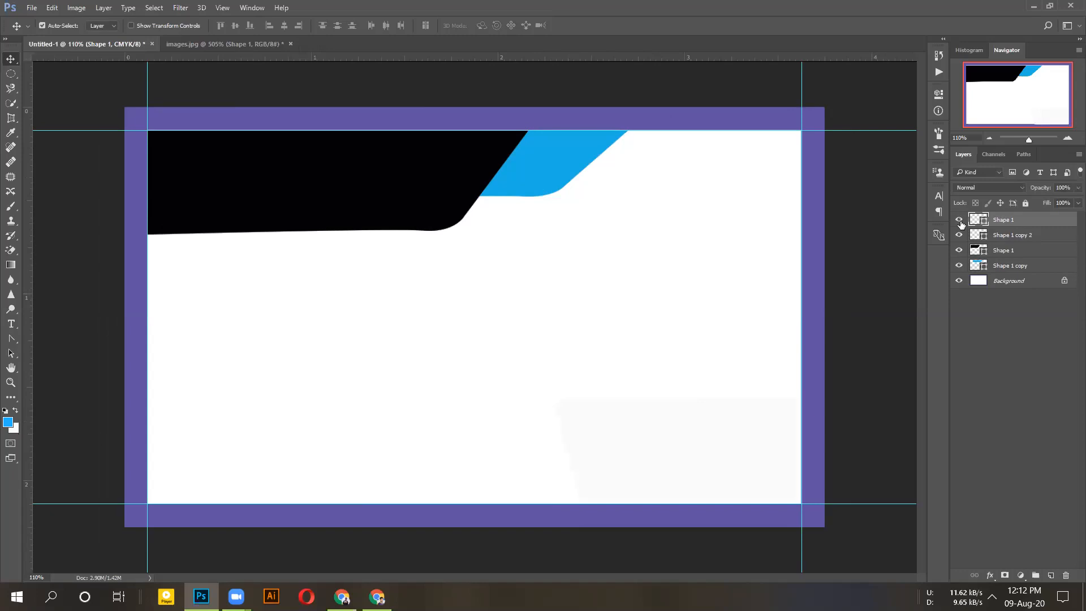
- Give Shape 1 copy 2 a thin blue stroke and bring up the images.jpg reference
{"action": "left_click", "coordinate": [968, 235]}
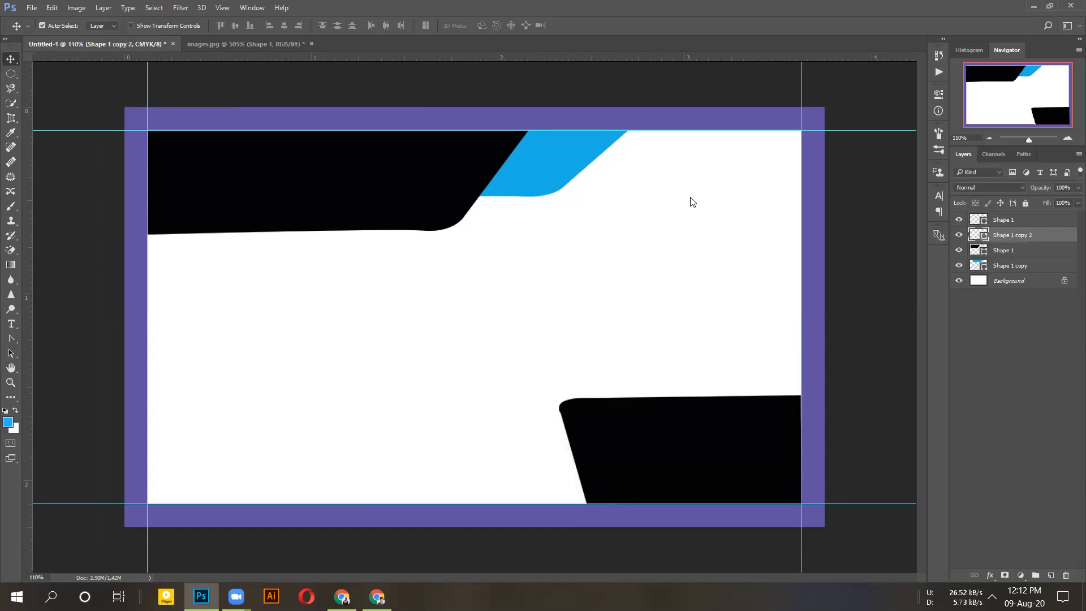
{"action": "left_click", "coordinate": [717, 129]}
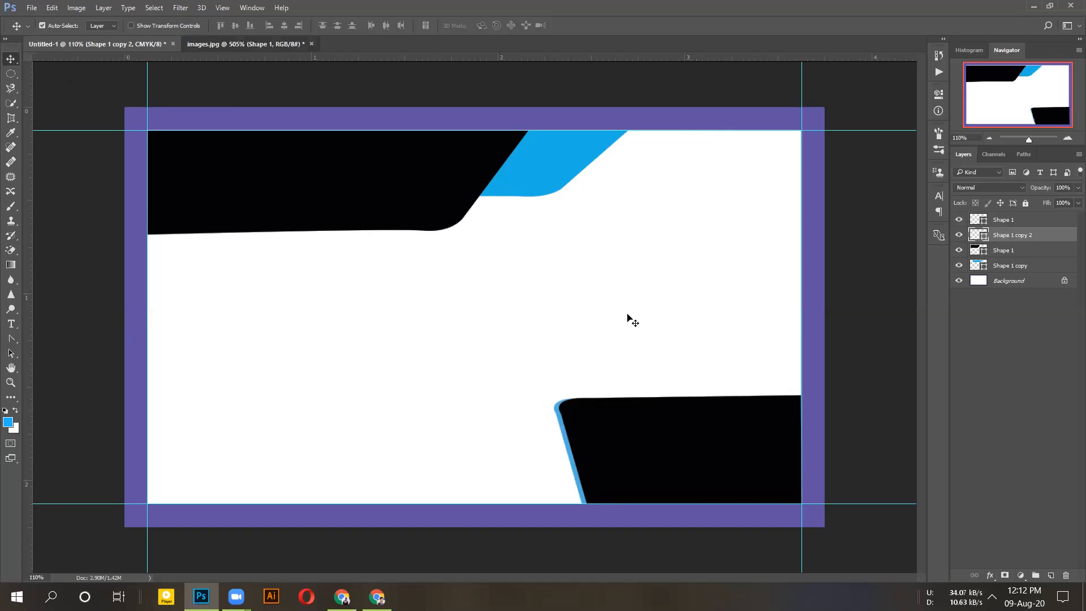
{"action": "key", "text": "ctrl+Tab"}
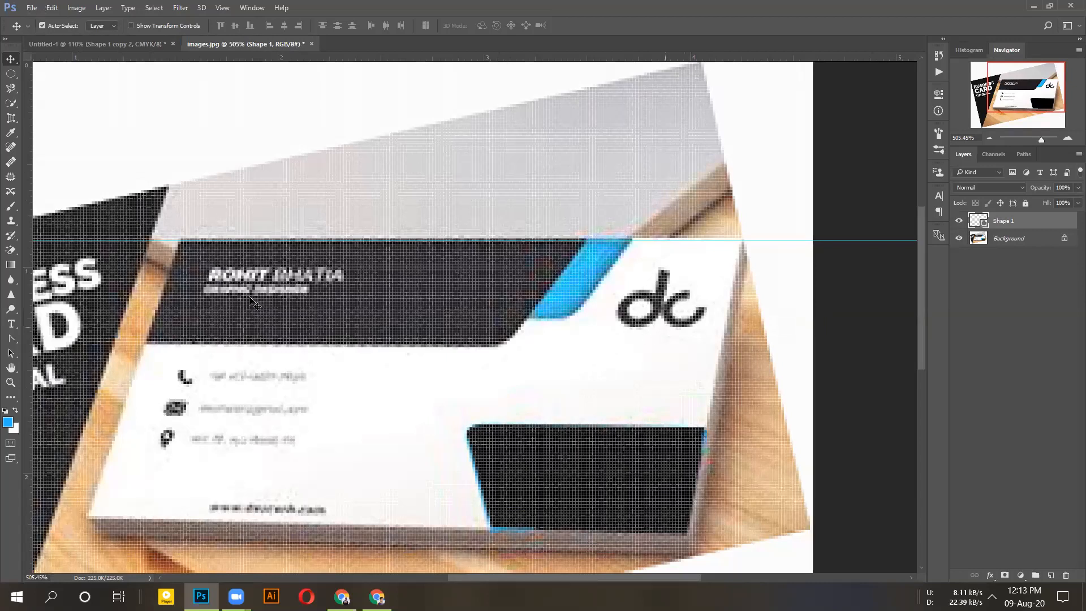
- Back in Untitled-1, type the cardholder's name below the top black shape at 14 pt
{"action": "key", "text": "ctrl+Tab"}
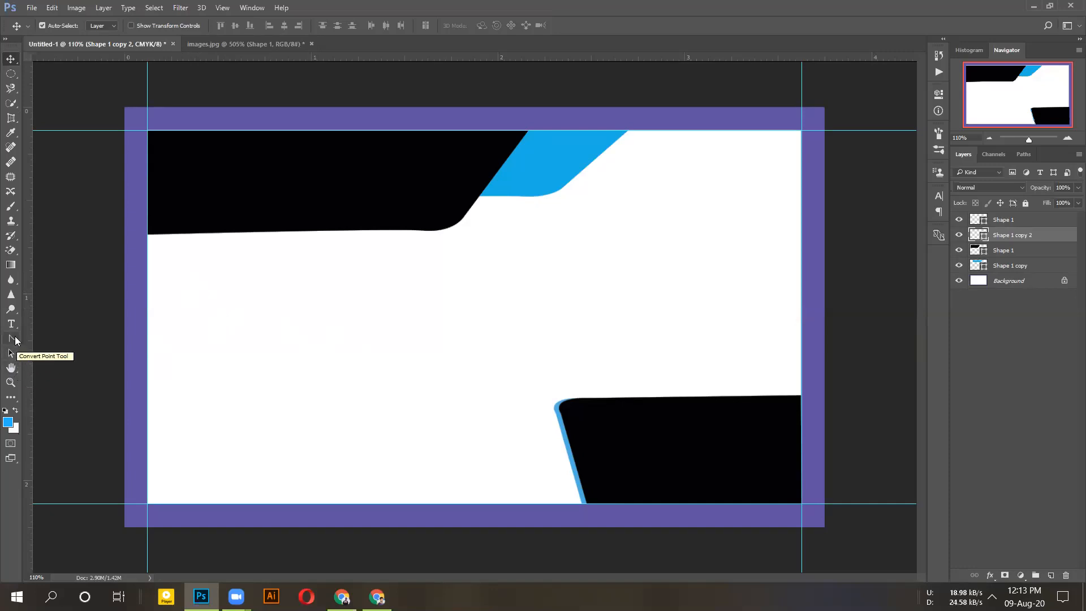
{"action": "left_click", "coordinate": [10, 324]}
{"action": "left_click", "coordinate": [191, 273]}
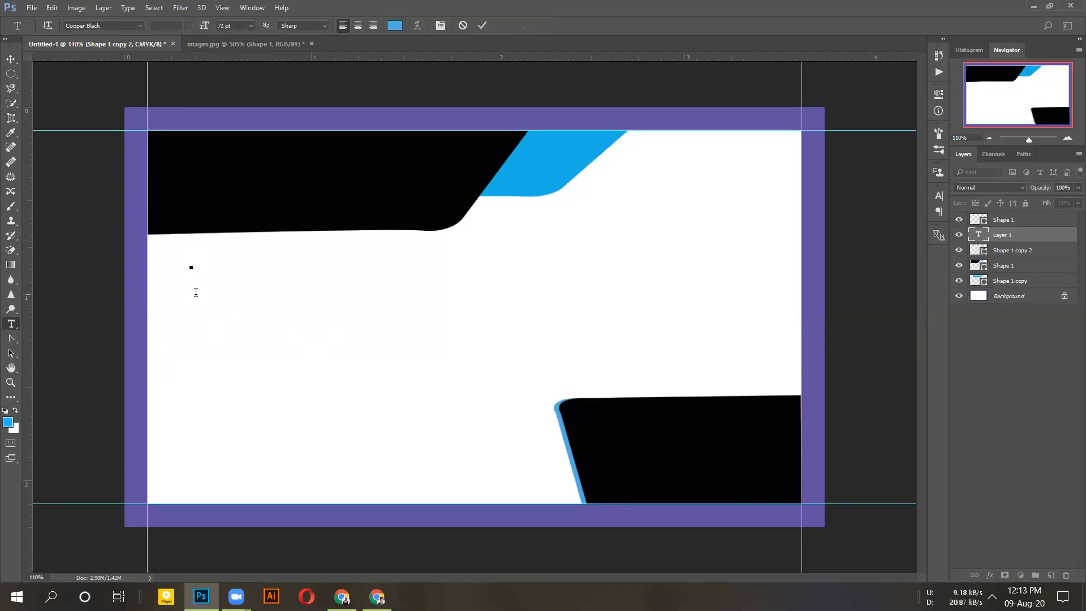
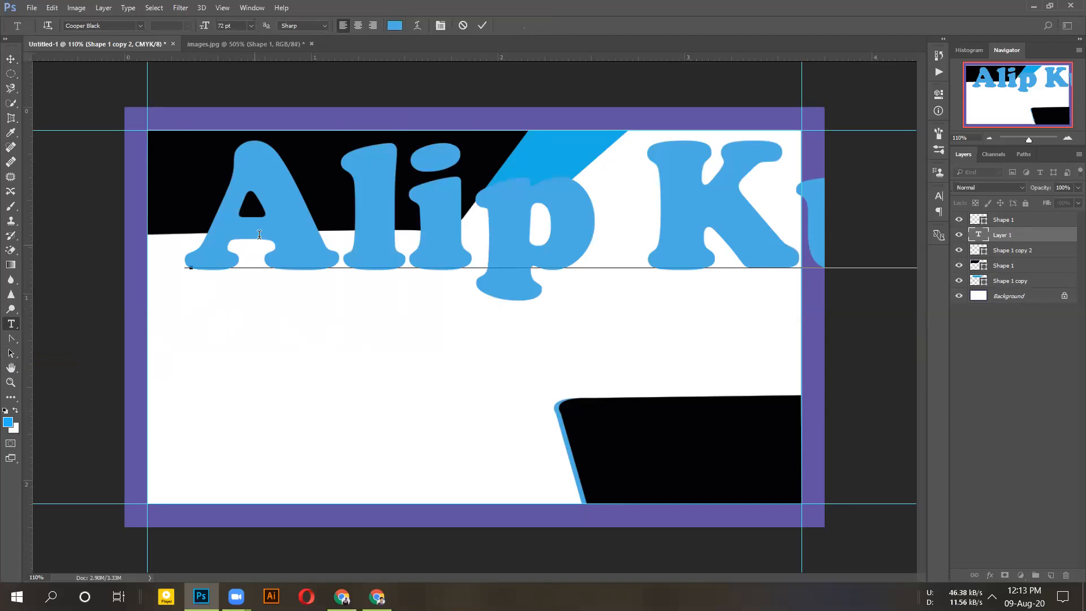
{"action": "left_click", "coordinate": [248, 26]}
{"action": "left_click", "coordinate": [244, 139]}
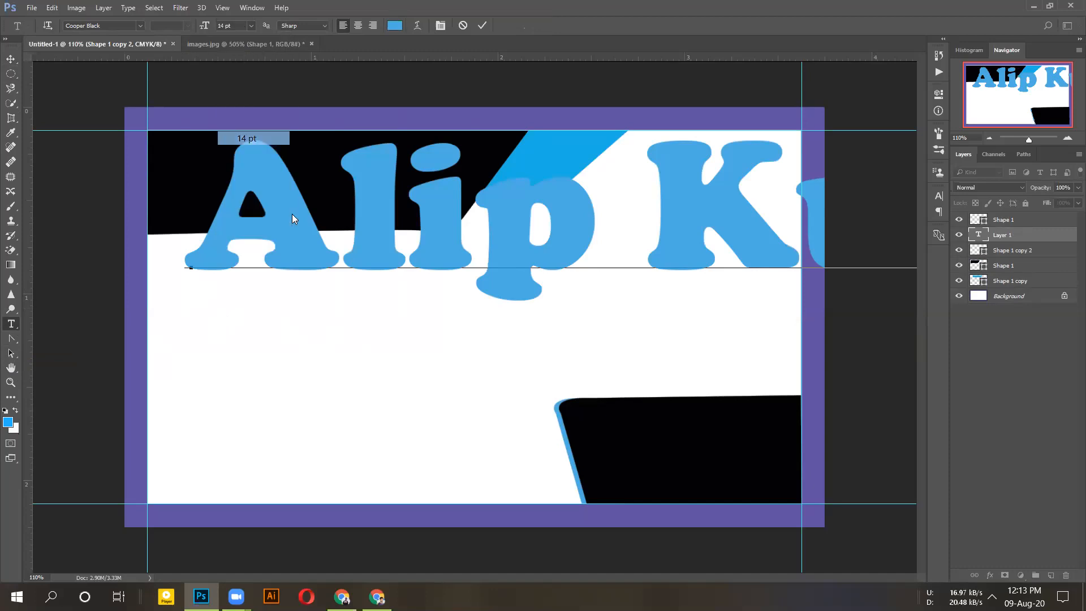
- Shrink the letters of the name that are still large to 14 pt
{"action": "double_click", "coordinate": [295, 240]}
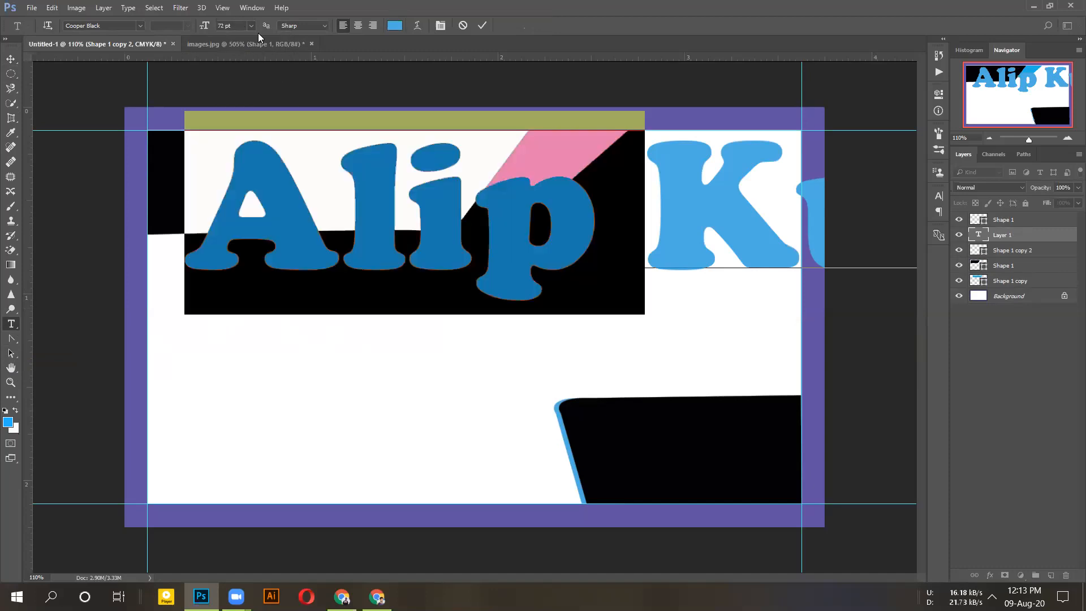
{"action": "left_click", "coordinate": [405, 184]}
{"action": "key", "text": "shift+Left"}
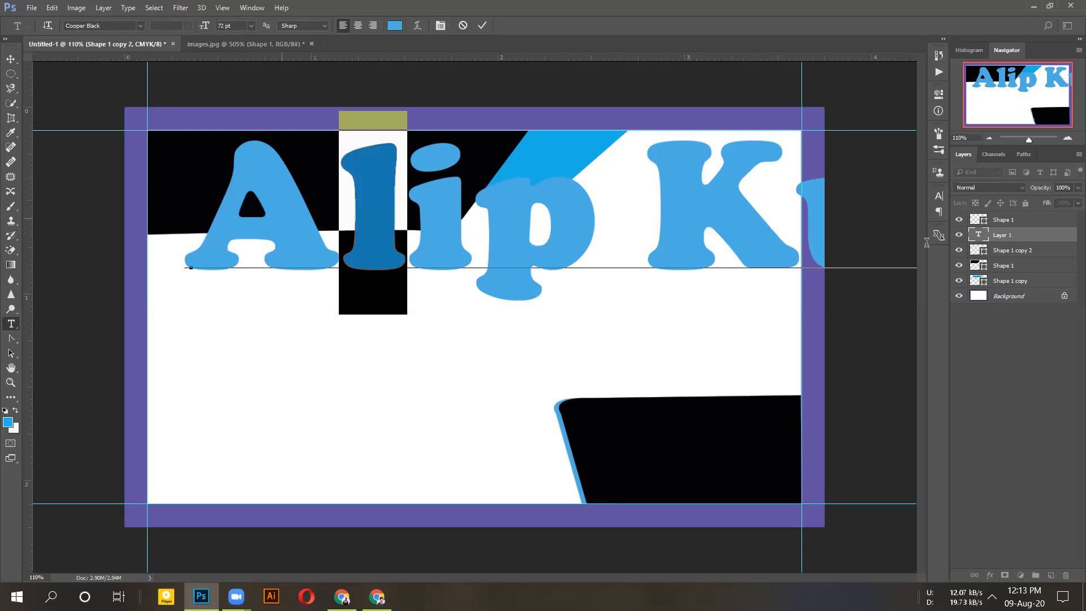
{"action": "key", "text": "shift+End"}
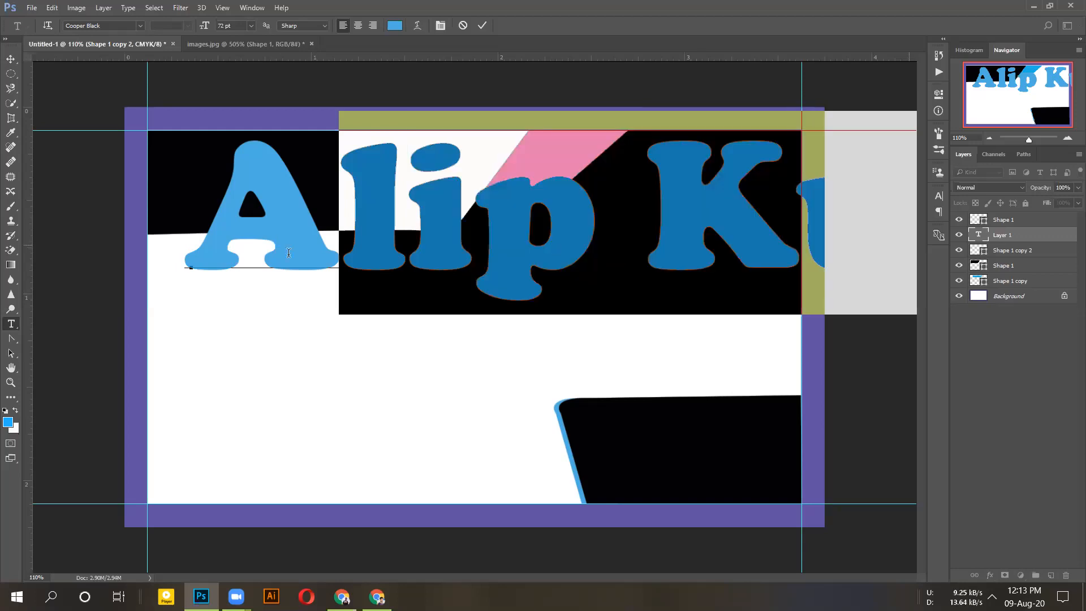
{"action": "left_click_drag", "start_coordinate": [263, 237], "coordinate": [868, 239]}
{"action": "left_click_drag", "start_coordinate": [205, 240], "coordinate": [869, 239]}
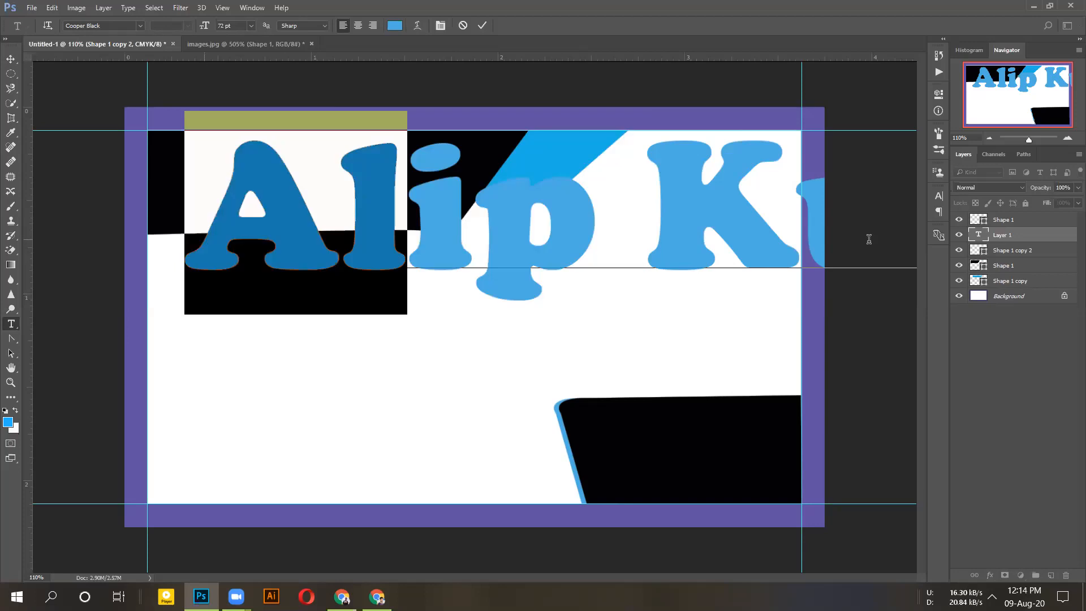
{"action": "left_click", "coordinate": [869, 239]}
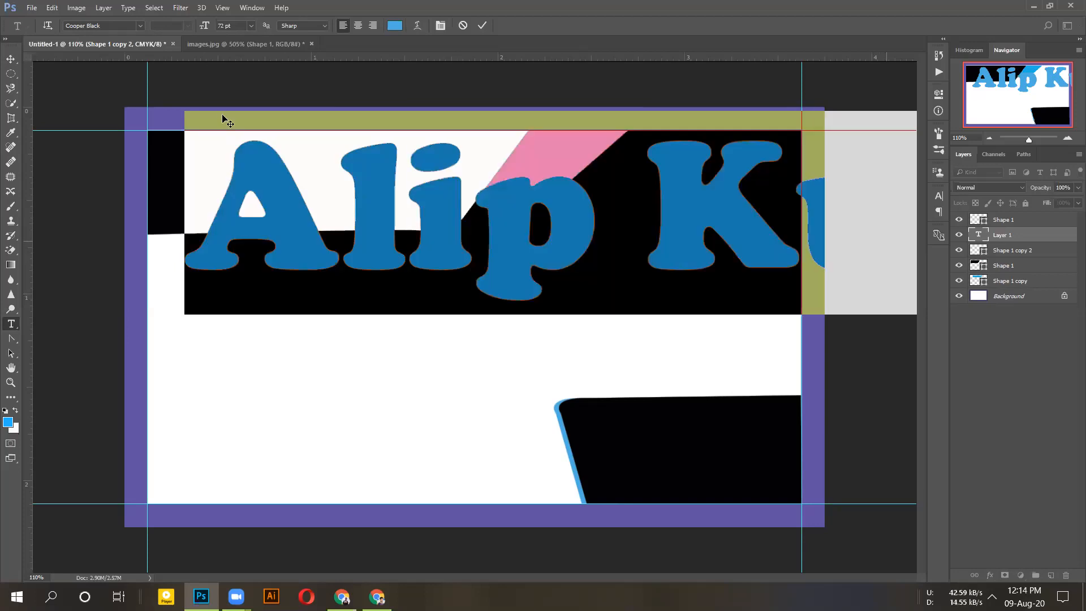
{"action": "left_click", "coordinate": [251, 27]}
{"action": "left_click", "coordinate": [246, 135]}
{"action": "left_click_drag", "start_coordinate": [343, 208], "coordinate": [726, 217]}
{"action": "left_click", "coordinate": [729, 221], "text": "shift"}
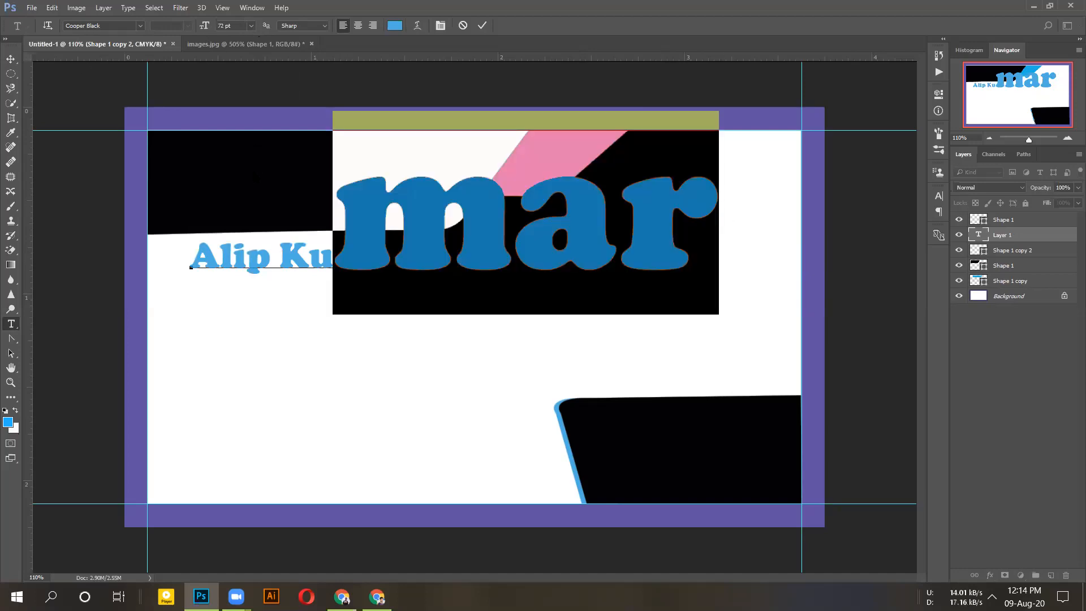
{"action": "left_click", "coordinate": [251, 26]}
{"action": "left_click", "coordinate": [241, 140]}
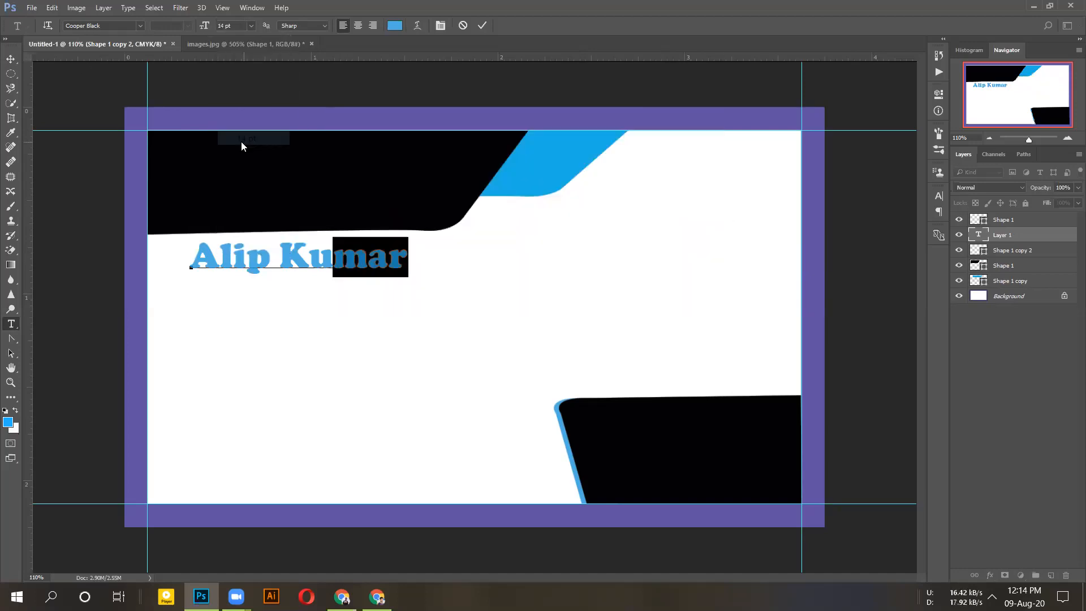
- Change the name's capital letters to lowercase and commit the text layer
{"action": "left_click", "coordinate": [329, 266]}
{"action": "key", "text": "BackSpace"}
{"action": "type", "text": "k"}
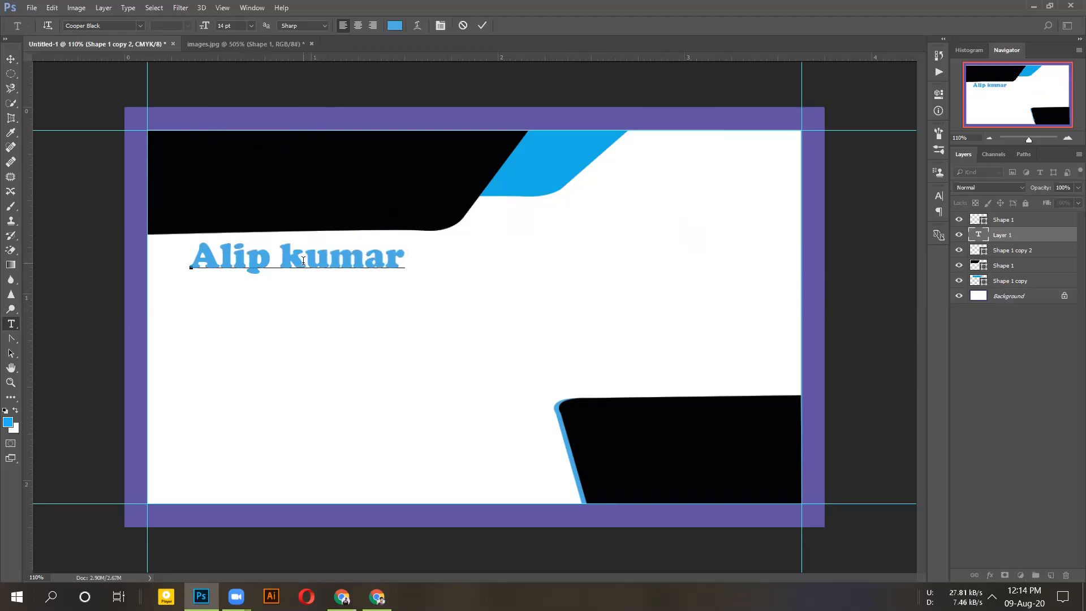
{"action": "key", "text": "Left"}
{"action": "key", "text": "Left"}
{"action": "key", "text": "Left"}
{"action": "key", "text": "Left"}
{"action": "key", "text": "BackSpace"}
{"action": "type", "text": "a"}
{"action": "left_click", "coordinate": [391, 264]}
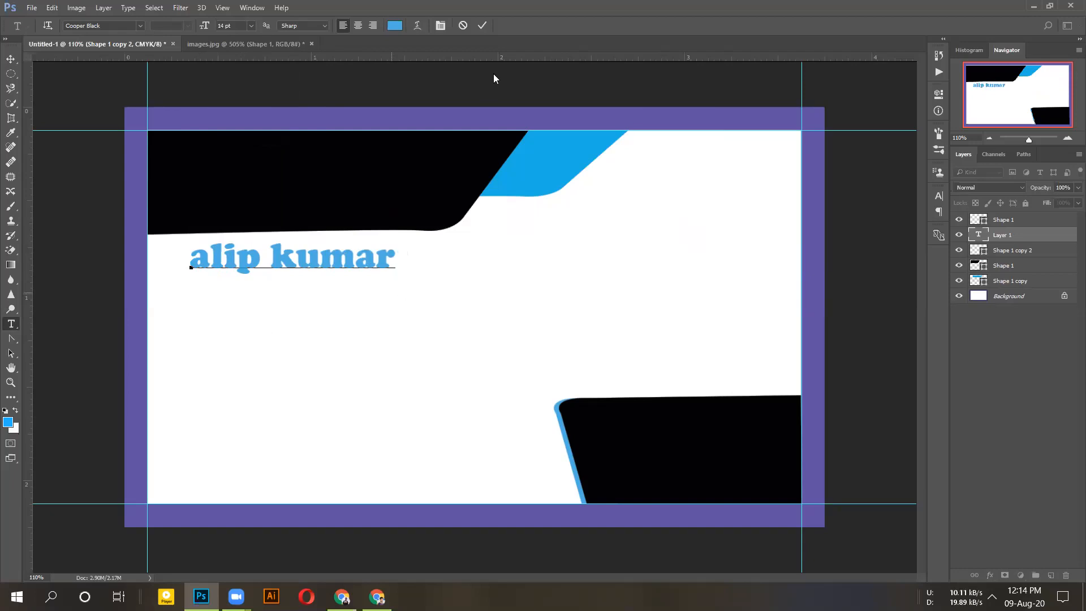
{"action": "key", "text": "ctrl+Return"}
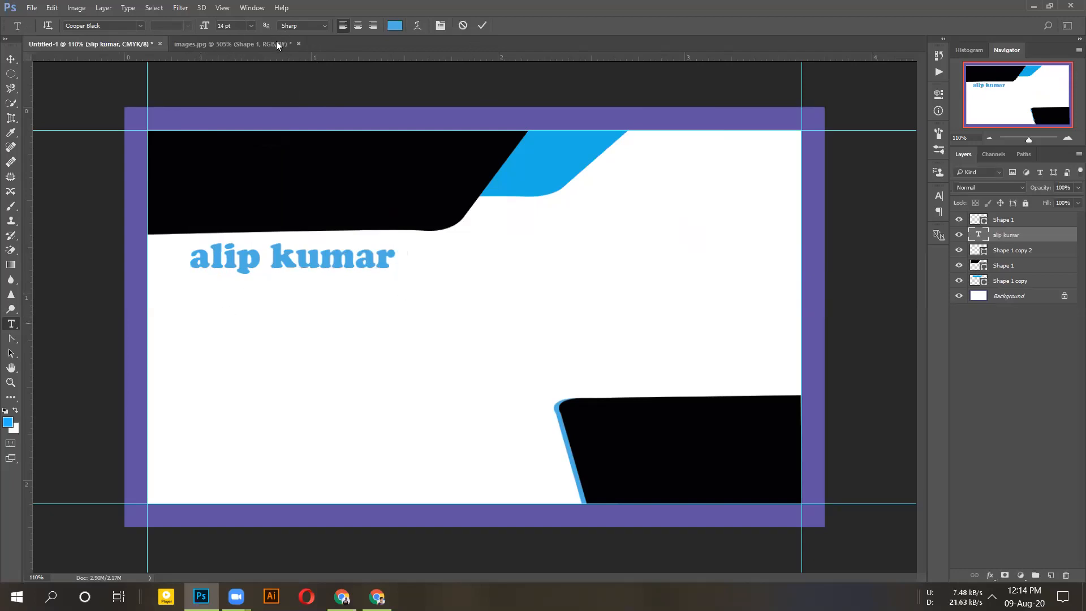
- Type the phone number under the name, prefix it with the +88 country code, and commit
{"action": "left_click", "coordinate": [275, 45]}
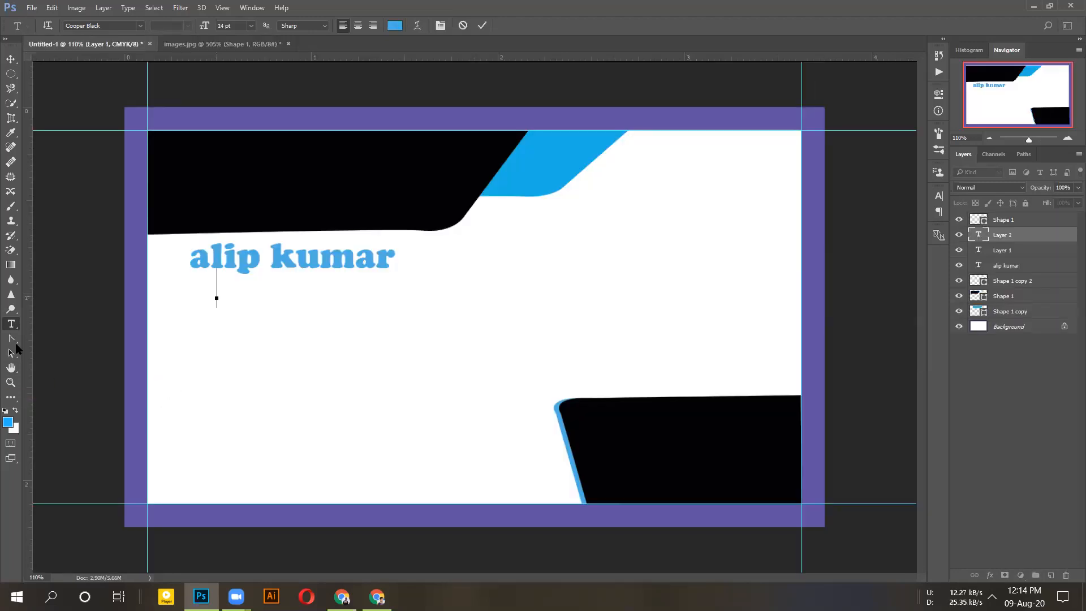
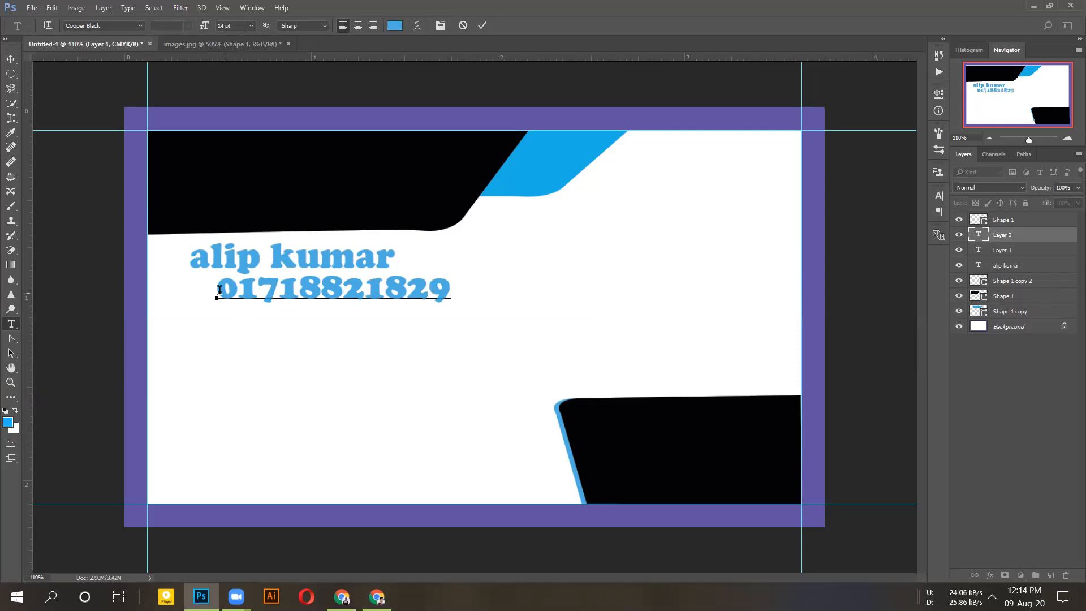
{"action": "left_click", "coordinate": [219, 290]}
{"action": "type", "text": "+88"}
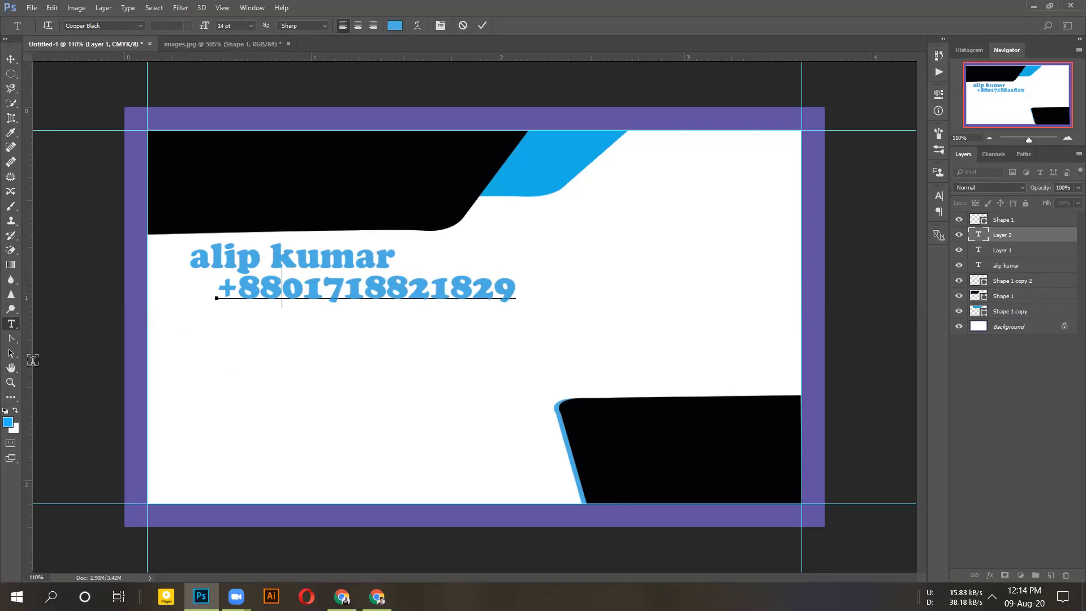
{"action": "left_click", "coordinate": [13, 325]}
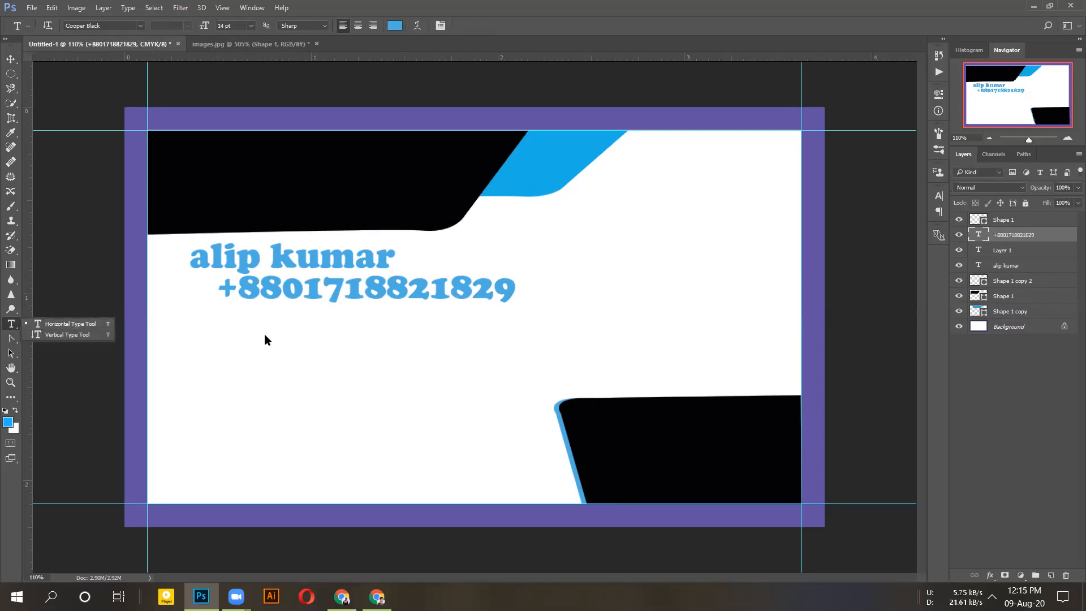
- Add the address line below the phone number, commit it, and switch documents
{"action": "left_click", "coordinate": [263, 335]}
{"action": "type", "text": "Jhikargachha"}
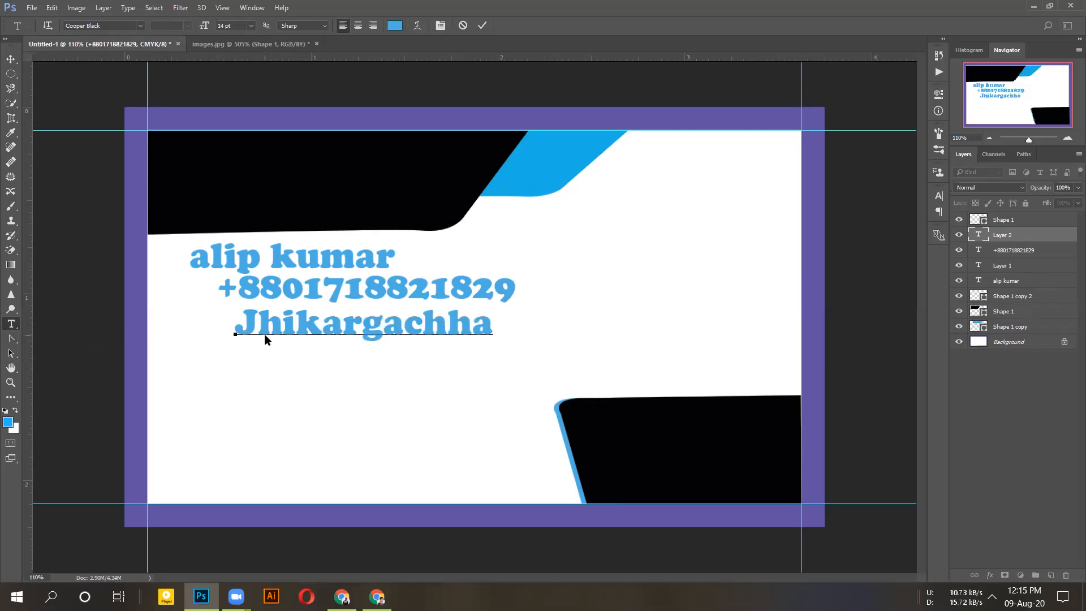
{"action": "type", "text": ", Jessore"}
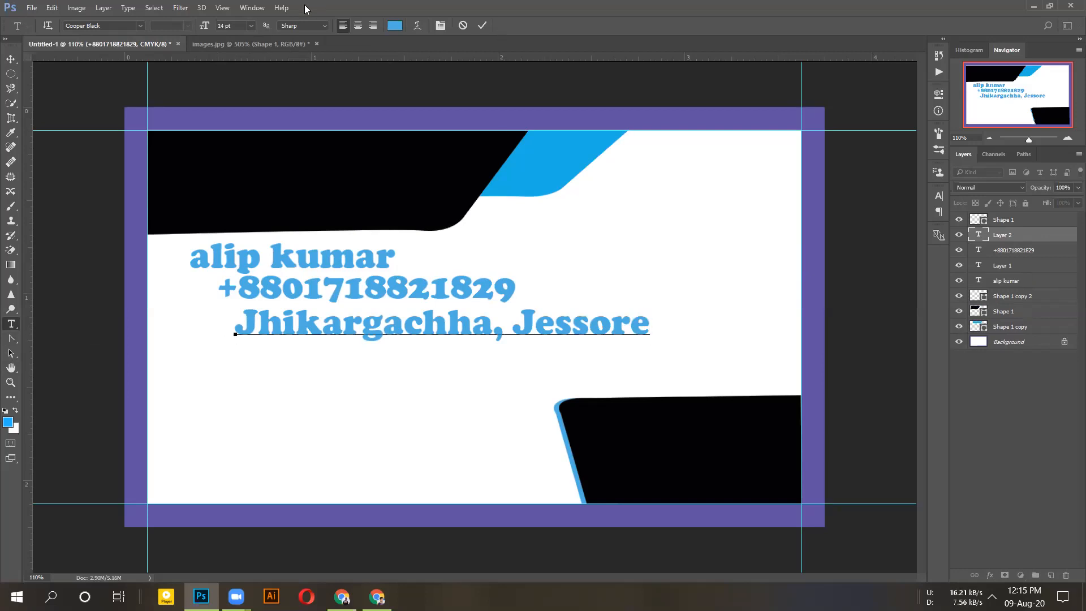
{"action": "left_click", "coordinate": [482, 26]}
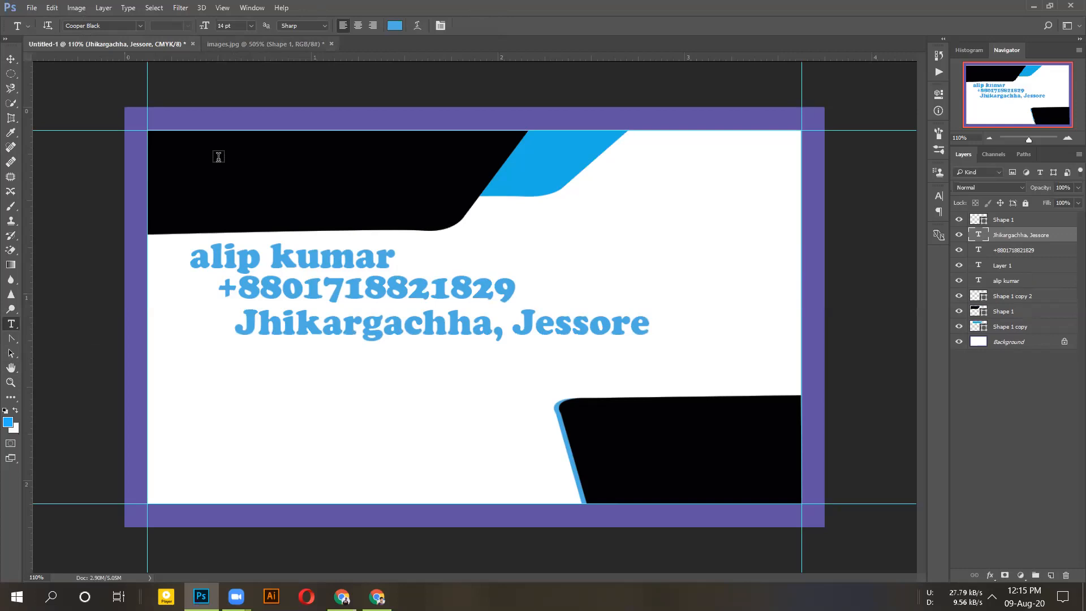
{"action": "left_click", "coordinate": [280, 44]}
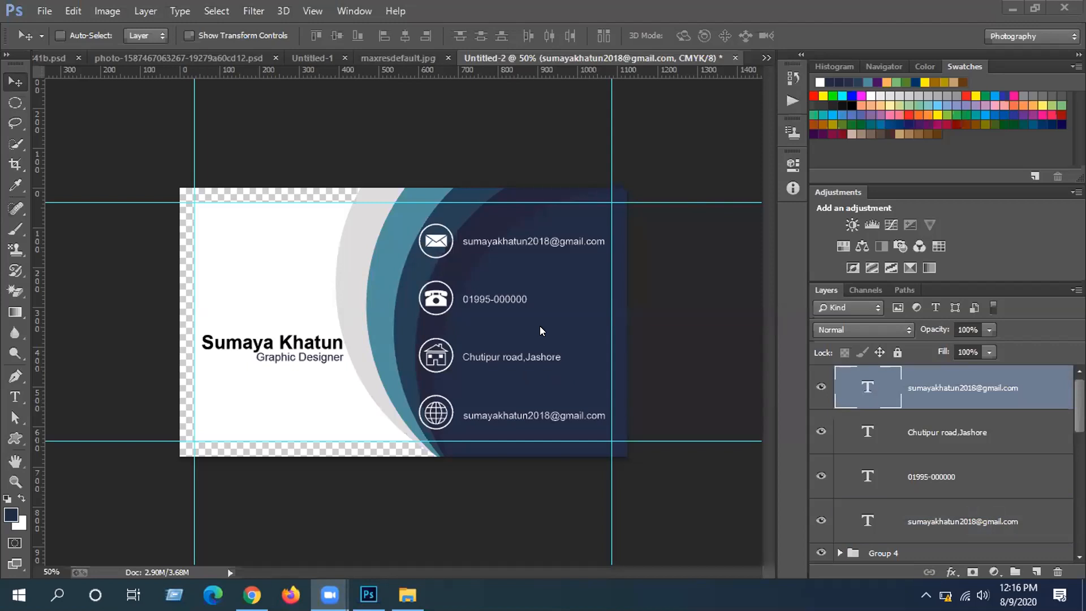
{"action": "left_click", "coordinate": [401, 57]}
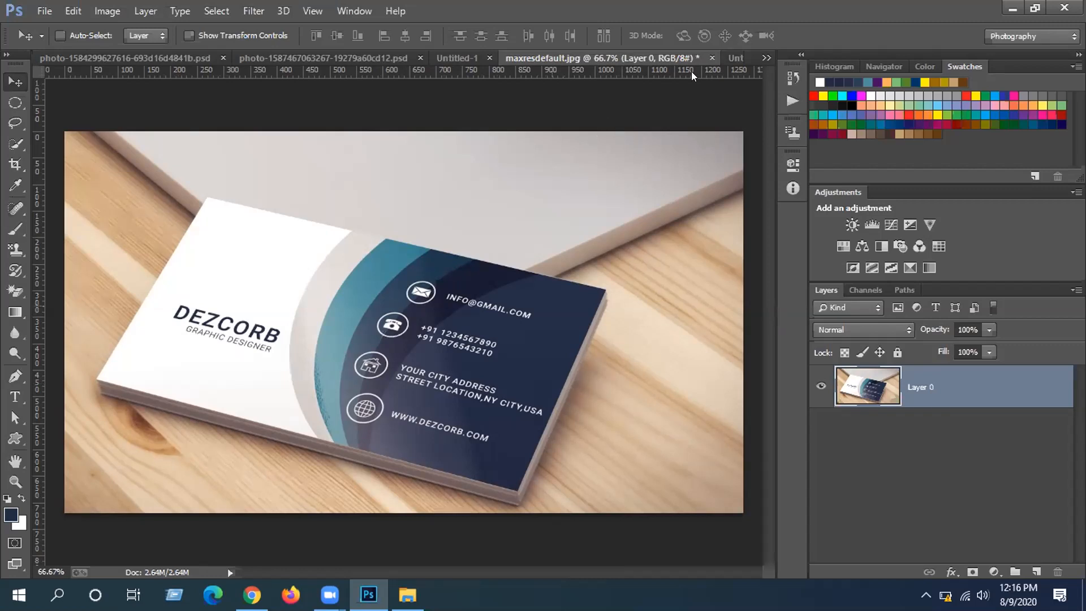
{"action": "key", "text": "ctrl+Tab"}
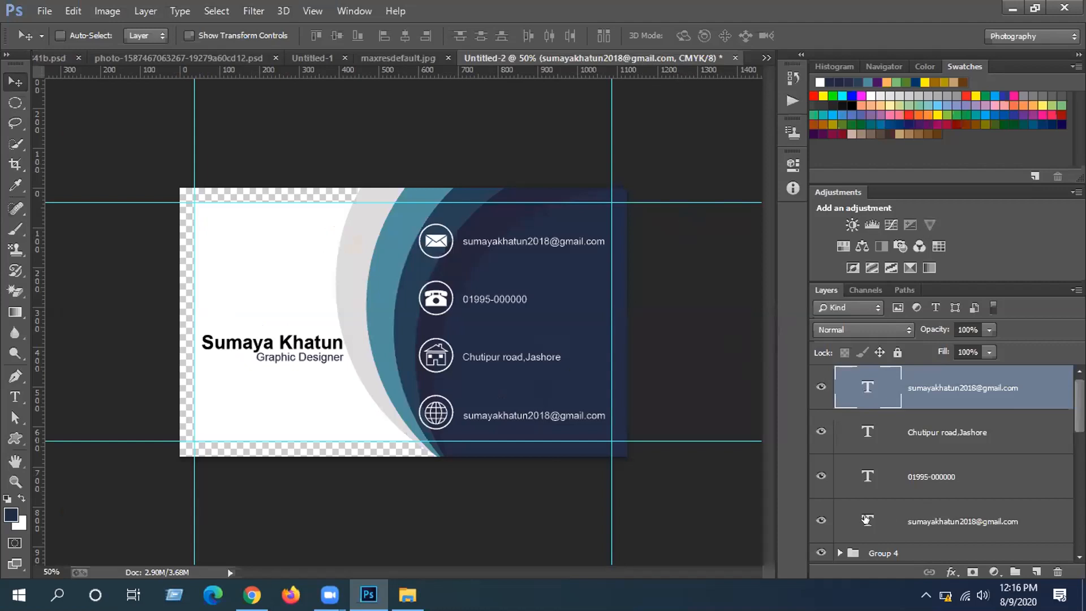
{"action": "left_click", "coordinate": [866, 518]}
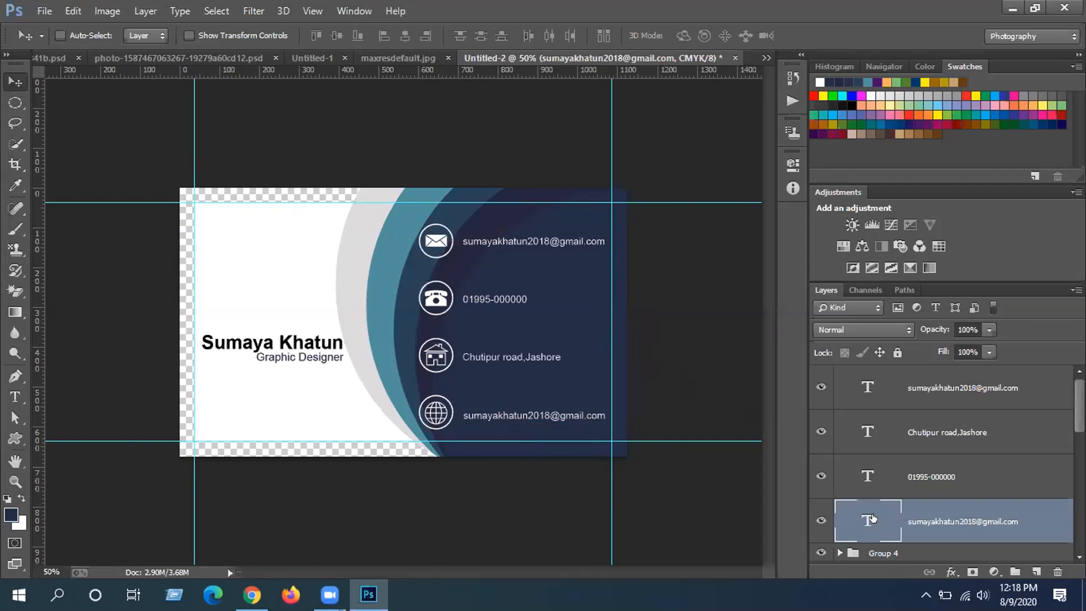
- Make the top email line bold and nudge it slightly left
{"action": "double_click", "coordinate": [872, 518]}
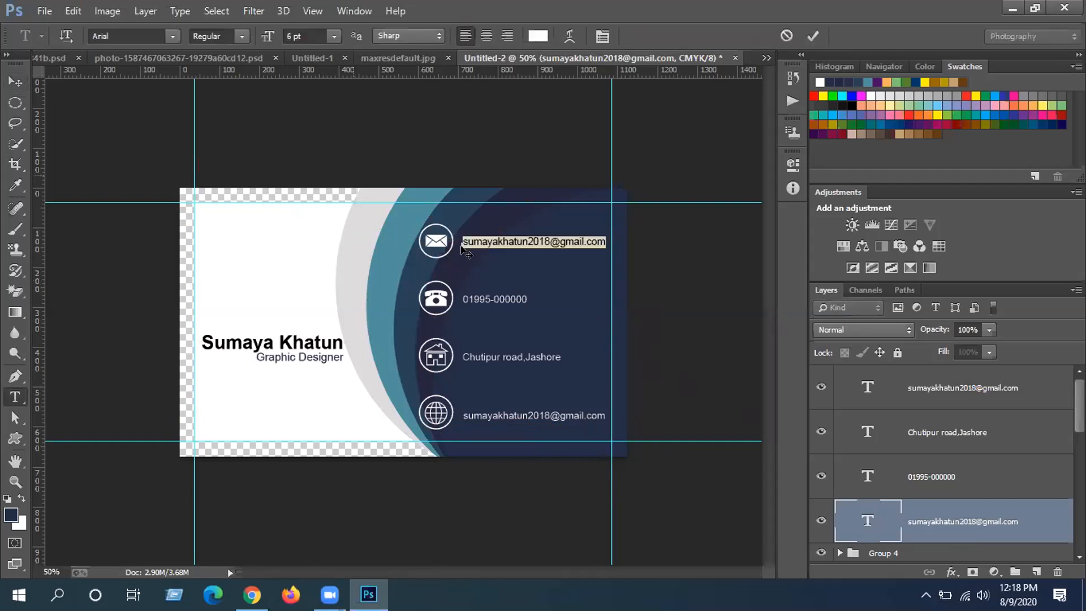
{"action": "left_click", "coordinate": [218, 36]}
{"action": "left_click", "coordinate": [238, 88]}
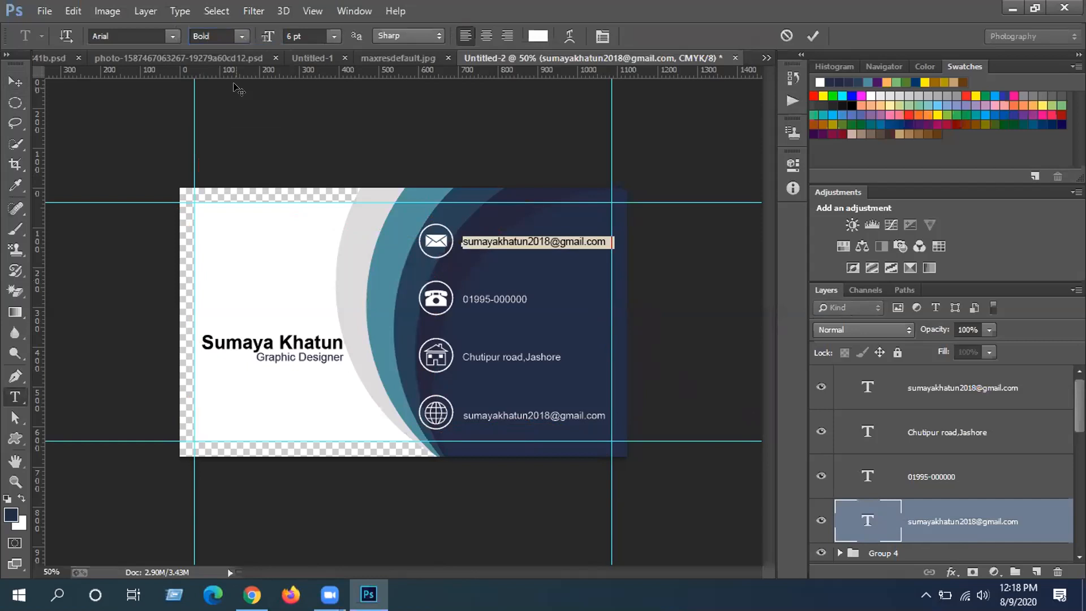
{"action": "left_click", "coordinate": [866, 520]}
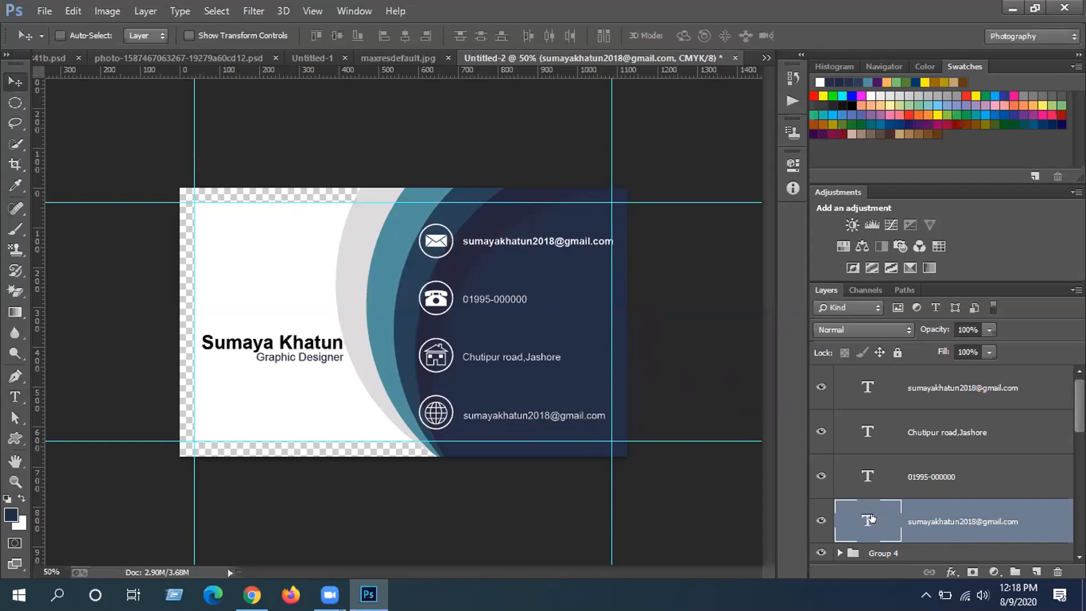
{"action": "key", "text": "Left"}
{"action": "key", "text": "Left"}
{"action": "key", "text": "Left"}
{"action": "key", "text": "Left"}
{"action": "key", "text": "Left"}
{"action": "key", "text": "Left"}
{"action": "key", "text": "Left"}
{"action": "key", "text": "Left"}
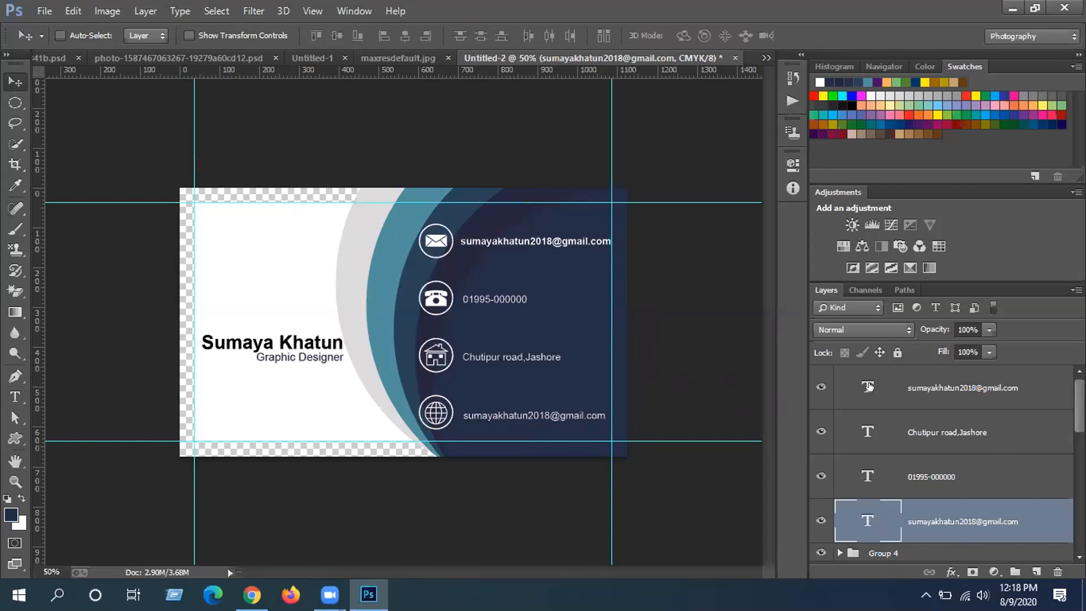
- Make the bottom contact line bold and nudge it slightly left
{"action": "left_click", "coordinate": [937, 389]}
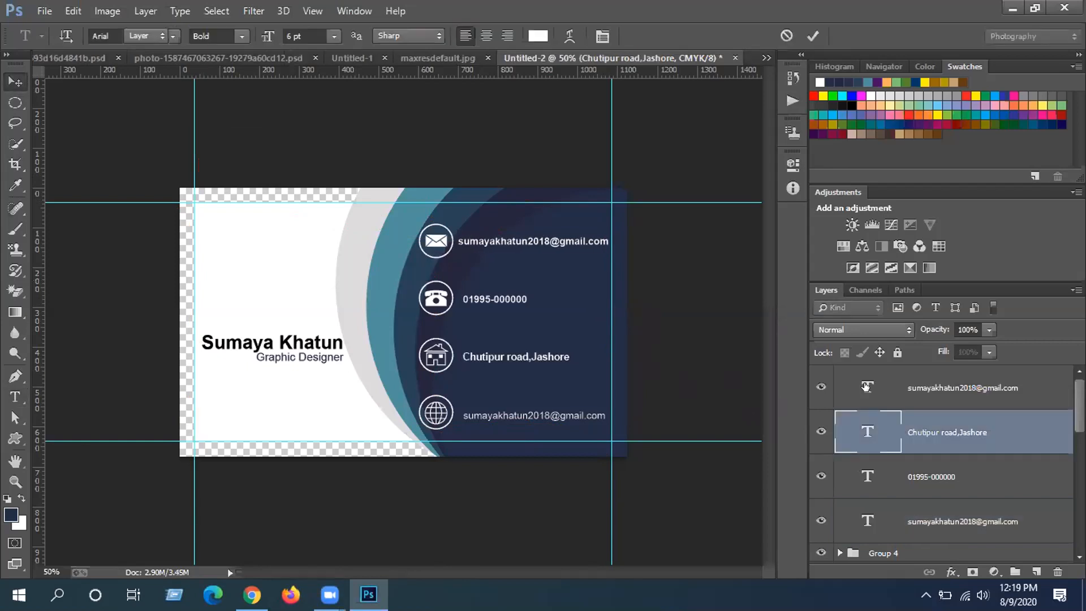
{"action": "double_click", "coordinate": [867, 386]}
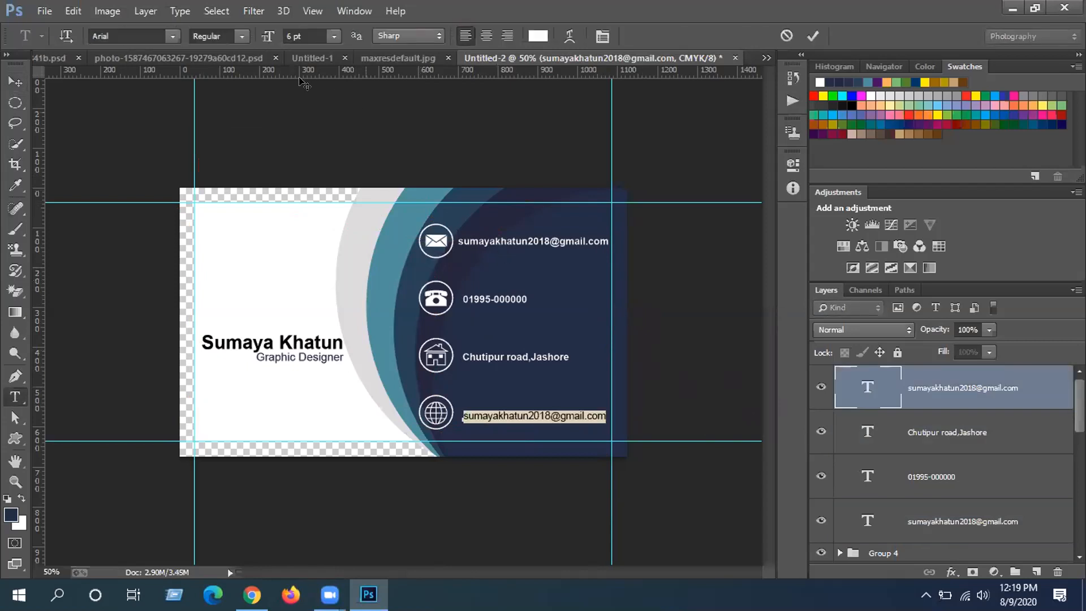
{"action": "left_click", "coordinate": [242, 36]}
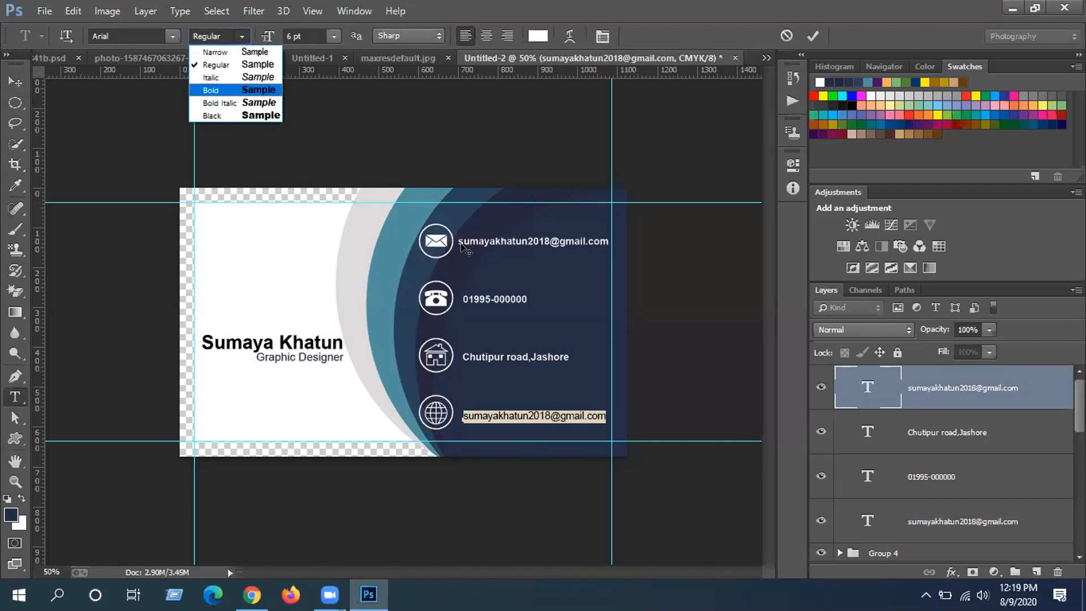
{"action": "key", "text": "Return"}
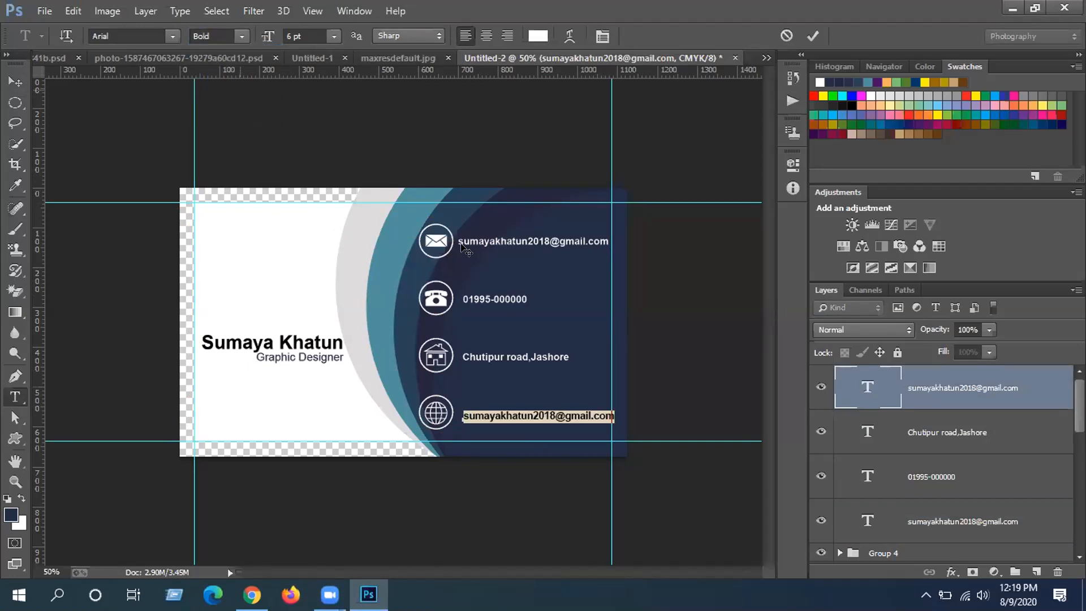
{"action": "key", "text": "ctrl+Return"}
{"action": "key", "text": "v"}
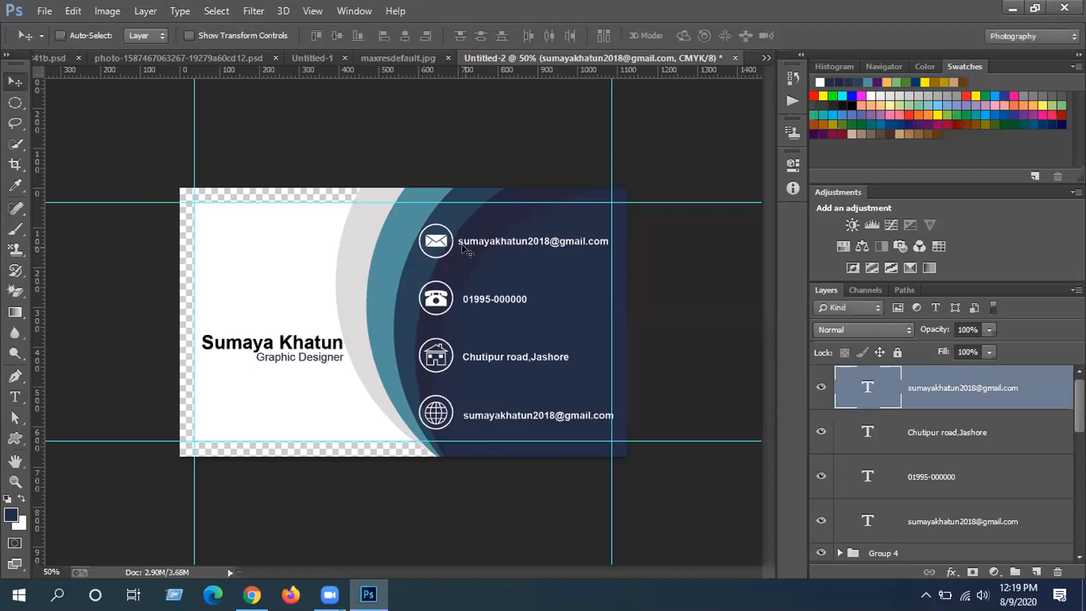
{"action": "key", "text": "Left"}
{"action": "key", "text": "Left"}
{"action": "key", "text": "Left"}
{"action": "key", "text": "Left"}
{"action": "key", "text": "Left"}
{"action": "key", "text": "Left"}
{"action": "key", "text": "Left"}
{"action": "key", "text": "Left"}
{"action": "key", "text": "Left"}
{"action": "key", "text": "Left"}
{"action": "key", "text": "Left"}
{"action": "key", "text": "Left"}
{"action": "key", "text": "Left"}
{"action": "key", "text": "Left"}
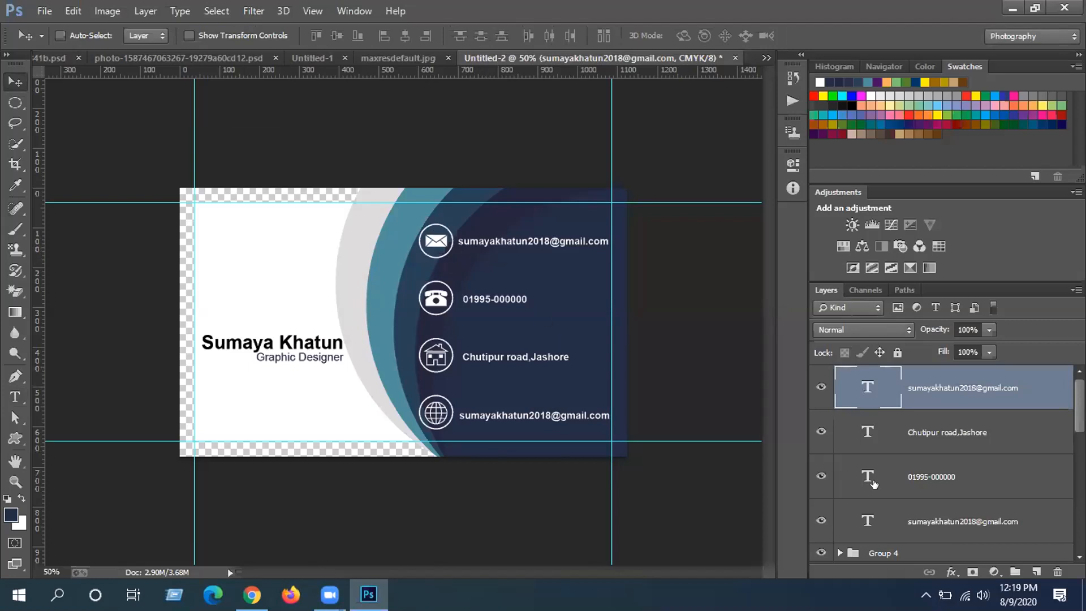
- Select the bottom contact, phone and address layers together
{"action": "scroll", "coordinate": [960, 477], "scroll_direction": "down", "scroll_amount": 1}
{"action": "left_click", "coordinate": [960, 477]}
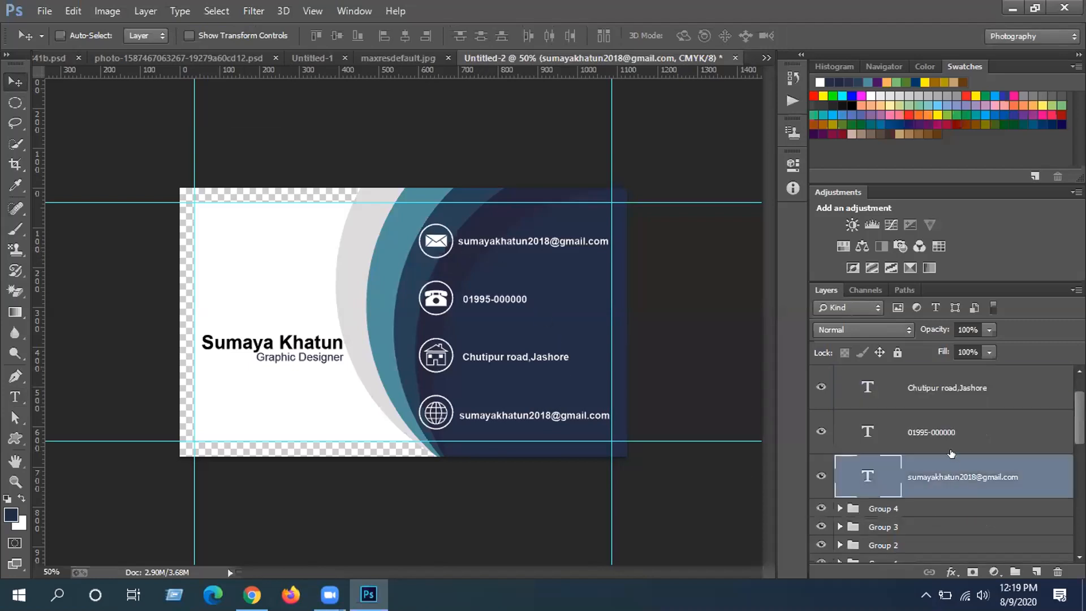
{"action": "left_click", "coordinate": [948, 421], "text": "ctrl"}
{"action": "left_click", "coordinate": [946, 387], "text": "ctrl"}
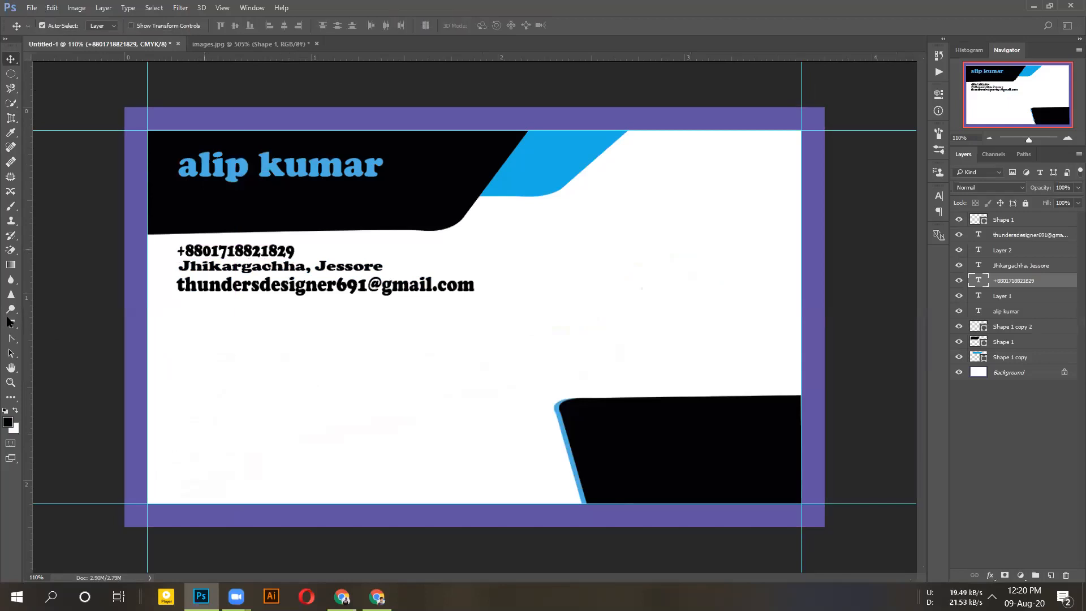
{"action": "left_click", "coordinate": [10, 324]}
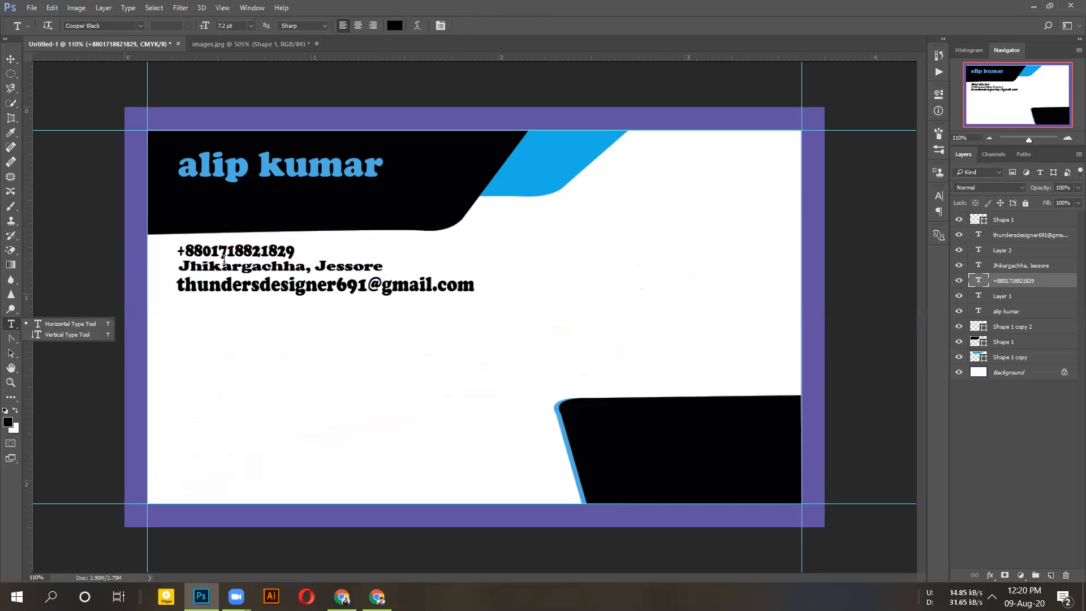
- Try Bauhaus 93 on the phone number, then settle on Bodoni MT and commit
{"action": "double_click", "coordinate": [224, 255]}
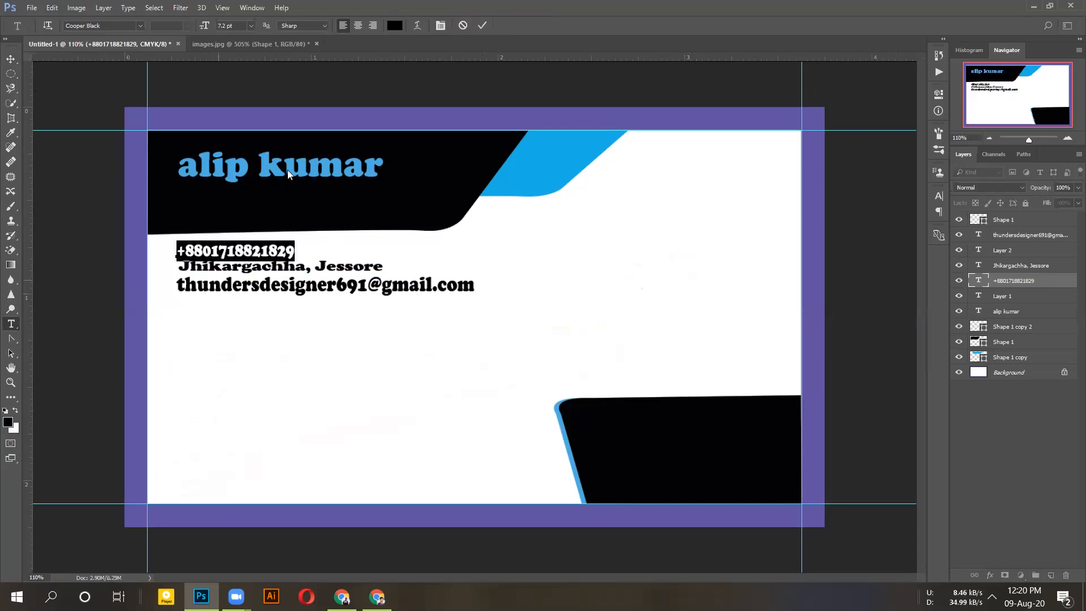
{"action": "left_click", "coordinate": [139, 26]}
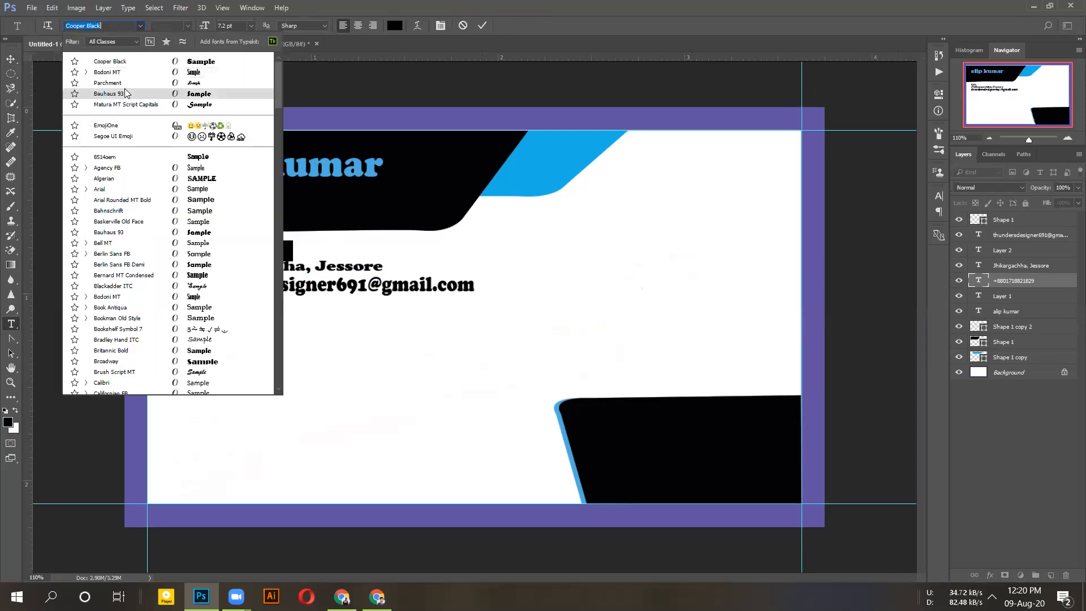
{"action": "left_click", "coordinate": [126, 93]}
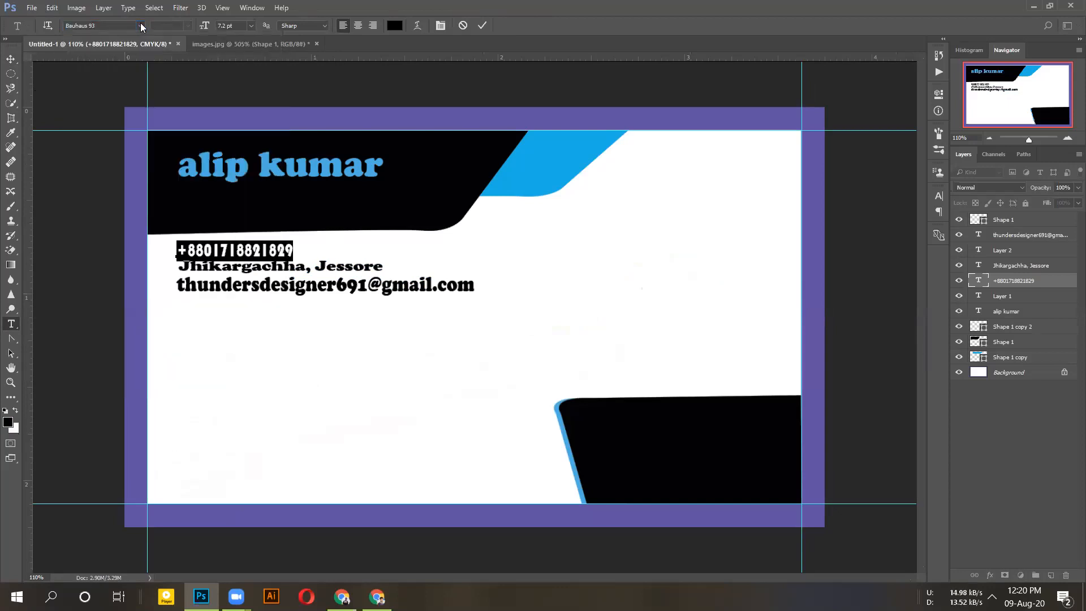
{"action": "left_click", "coordinate": [141, 26]}
{"action": "left_click", "coordinate": [189, 81]}
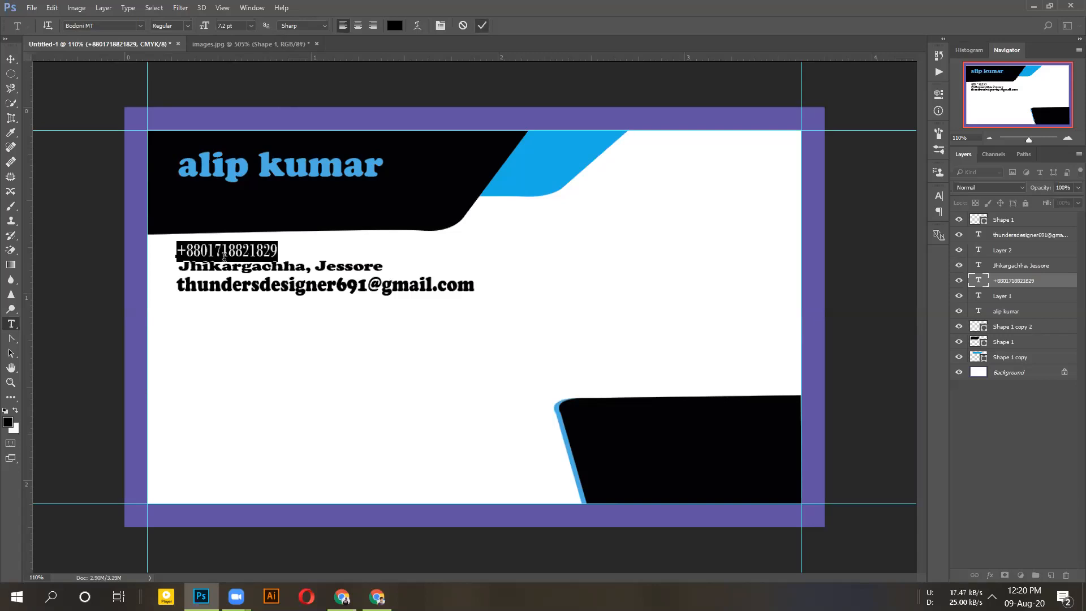
{"action": "key", "text": "ctrl+Return"}
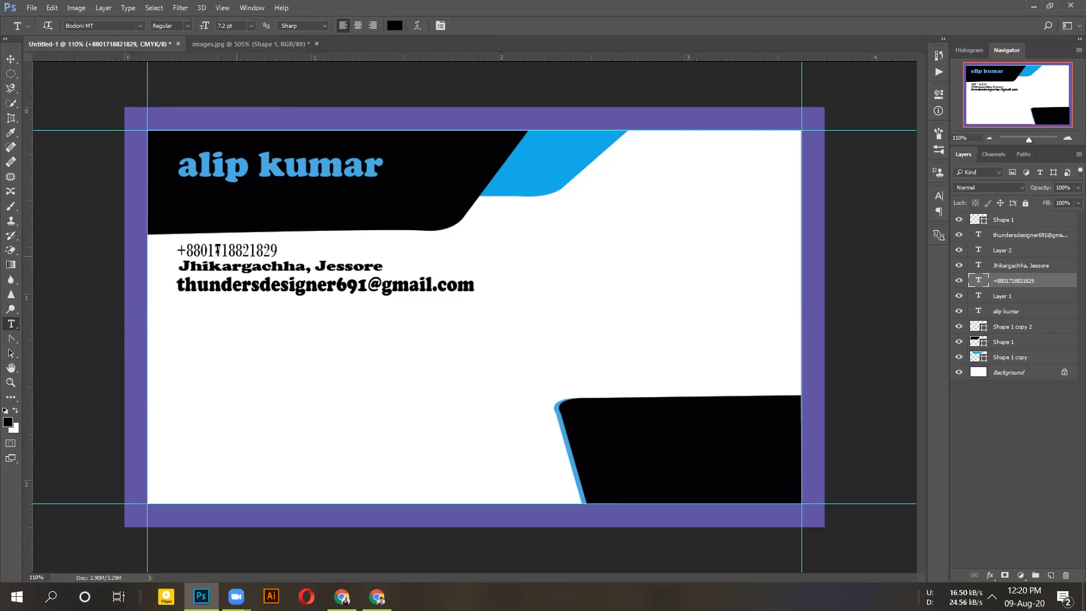
{"action": "left_click", "coordinate": [14, 59]}
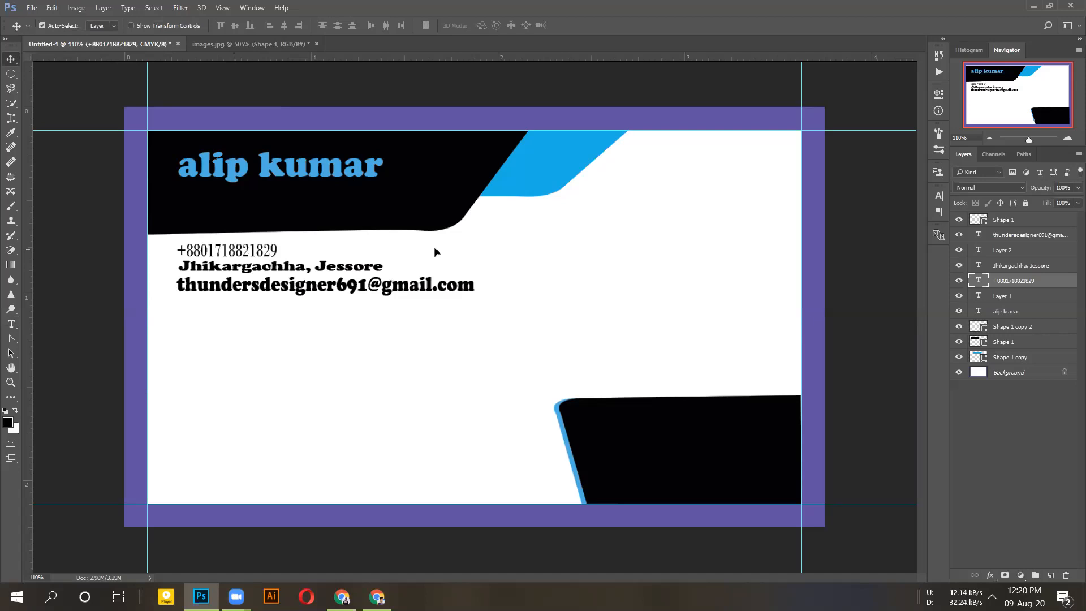
- Shift the phone, address and email lines to the right
{"action": "left_click_drag", "start_coordinate": [226, 250], "coordinate": [577, 245]}
{"action": "left_click_drag", "start_coordinate": [309, 268], "coordinate": [607, 268]}
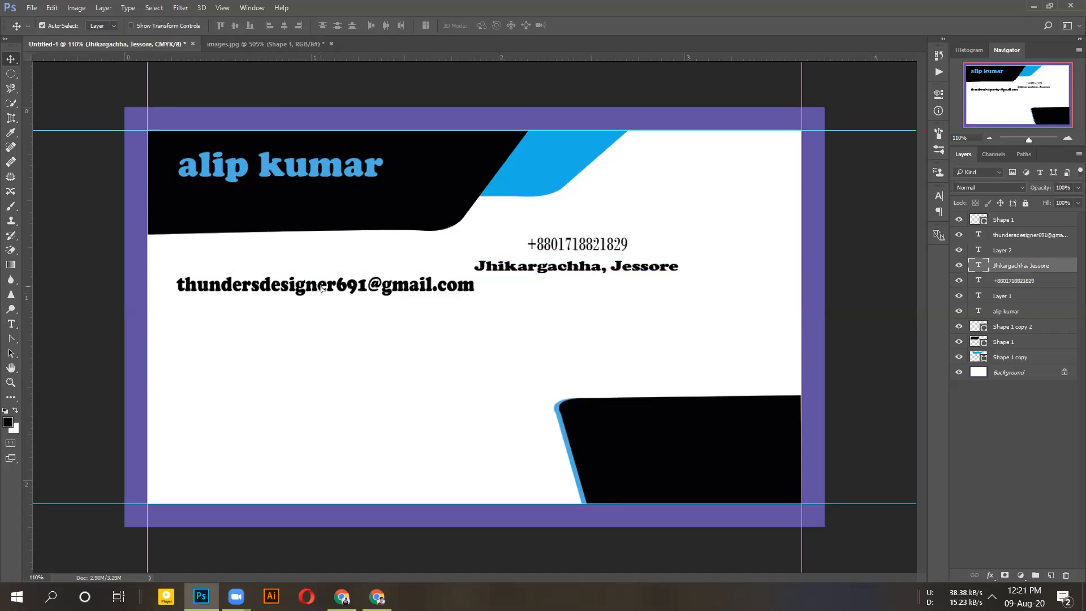
{"action": "left_click_drag", "start_coordinate": [323, 288], "coordinate": [424, 292]}
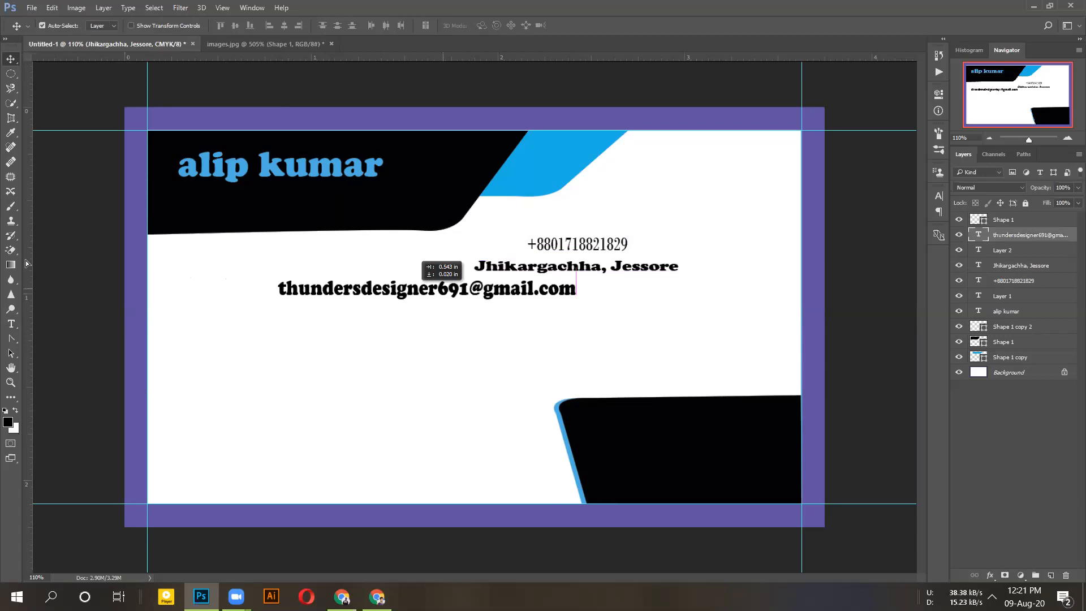
- Restyle the phone number in Arial Rounded MT Bold
{"action": "left_click", "coordinate": [11, 324]}
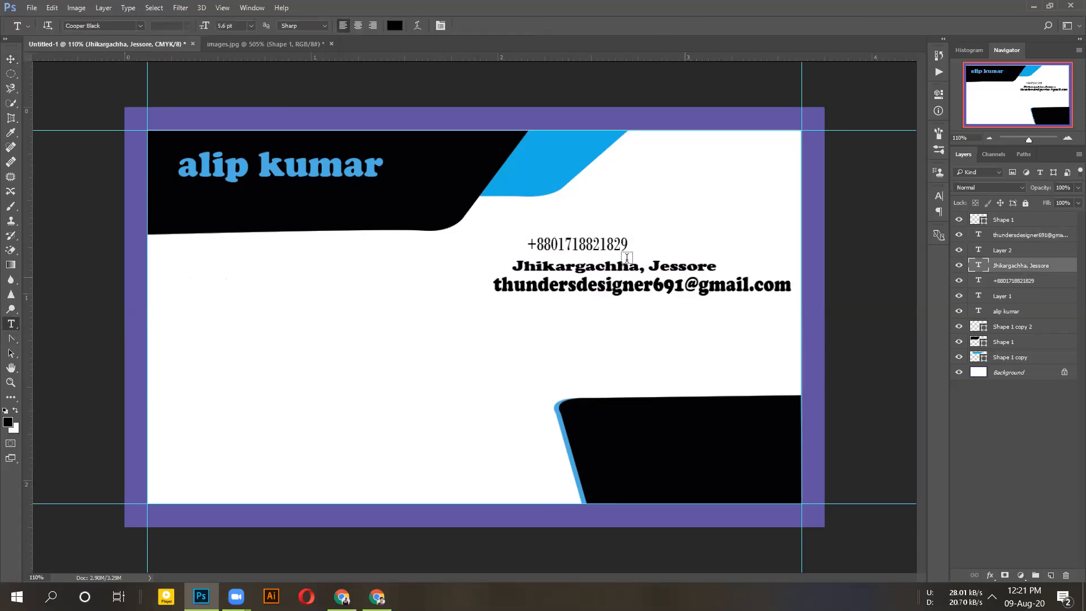
{"action": "double_click", "coordinate": [603, 250]}
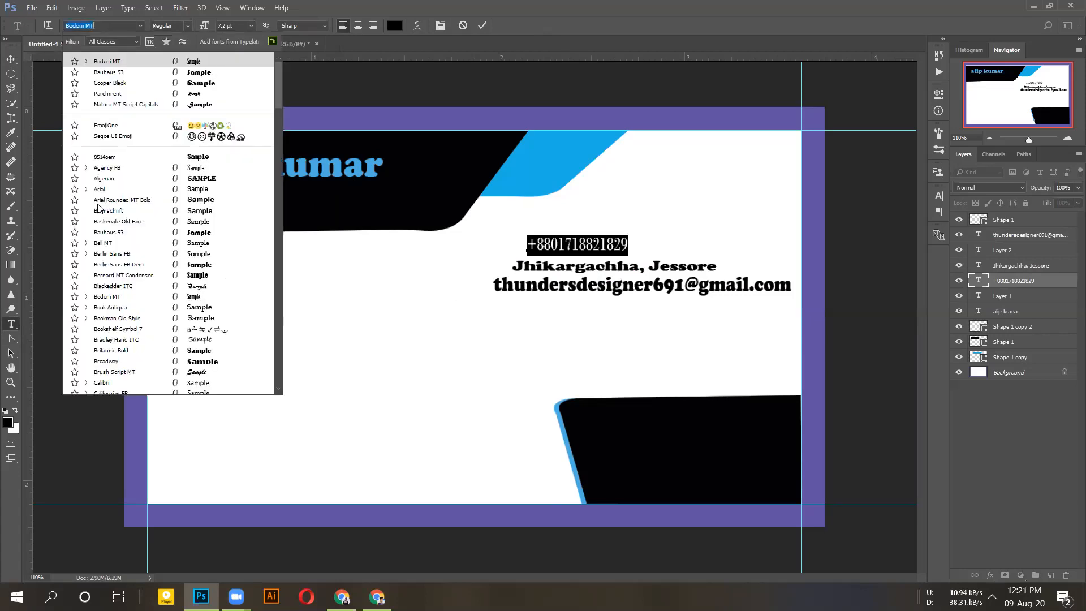
{"action": "left_click", "coordinate": [139, 27]}
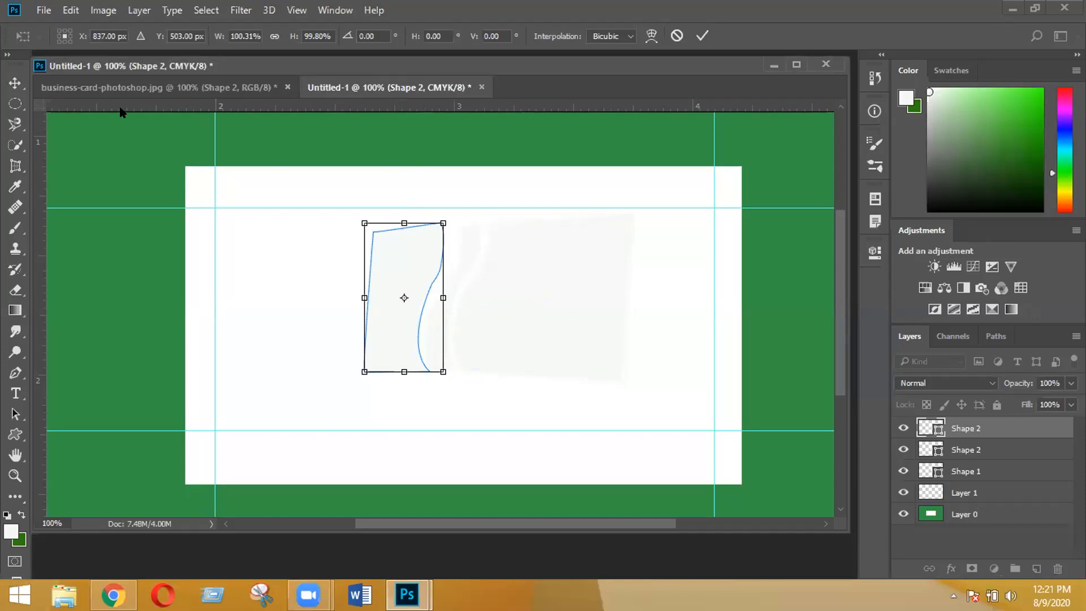
- Nudge the pale Shape 2 slightly and apply its 100.31% width transform
{"action": "left_click", "coordinate": [13, 85]}
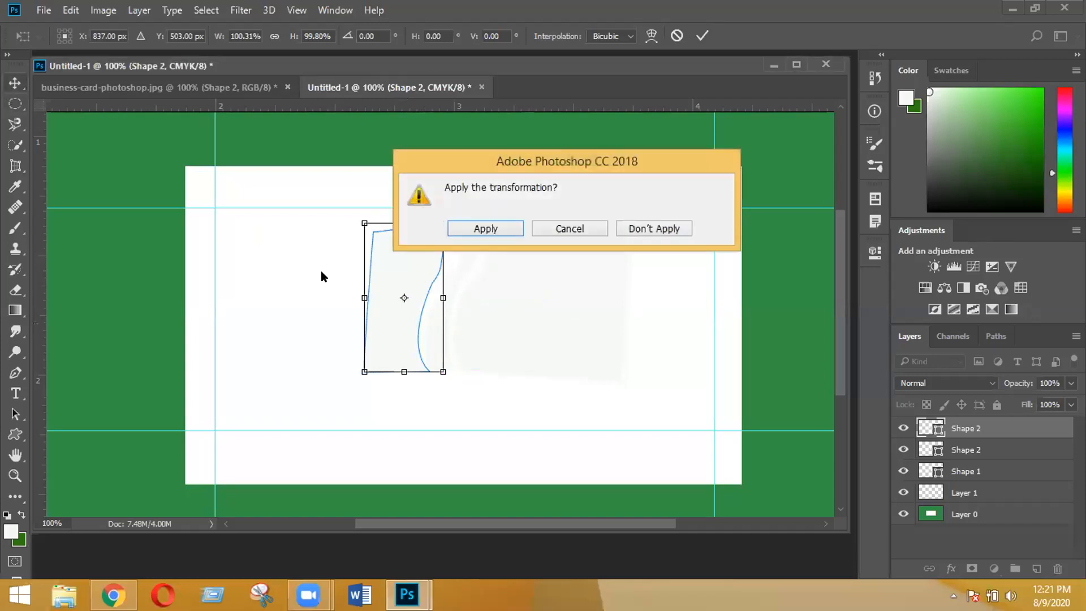
{"action": "left_click", "coordinate": [585, 227]}
{"action": "mouse_move", "coordinate": [413, 242]}
{"action": "left_mouse_down"}
{"action": "mouse_move", "coordinate": [439, 242]}
{"action": "mouse_move", "coordinate": [399, 242]}
{"action": "mouse_move", "coordinate": [413, 247]}
{"action": "left_mouse_up"}
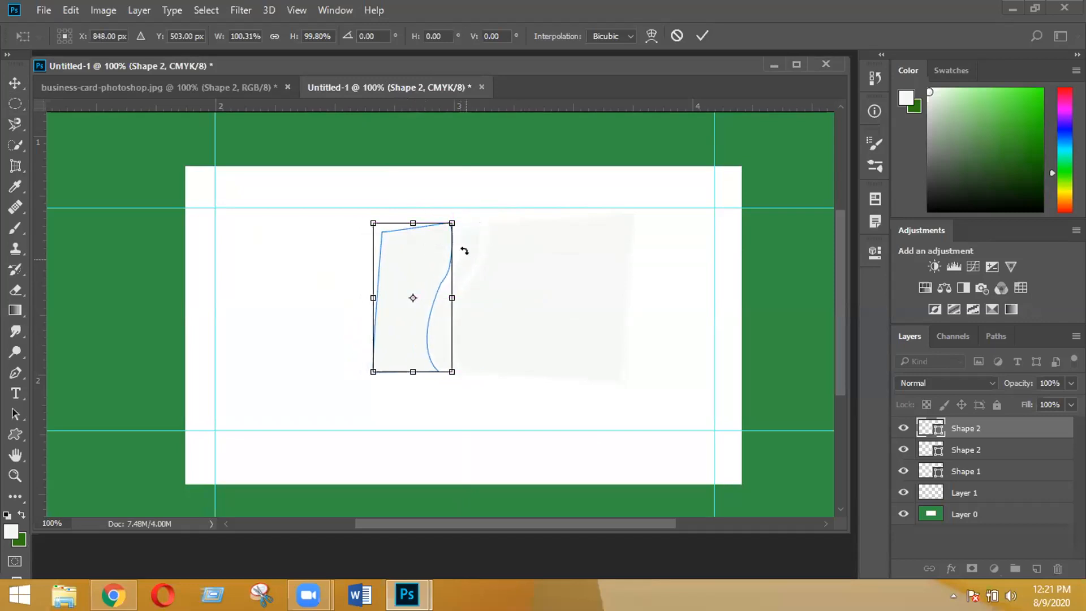
{"action": "left_click", "coordinate": [700, 35]}
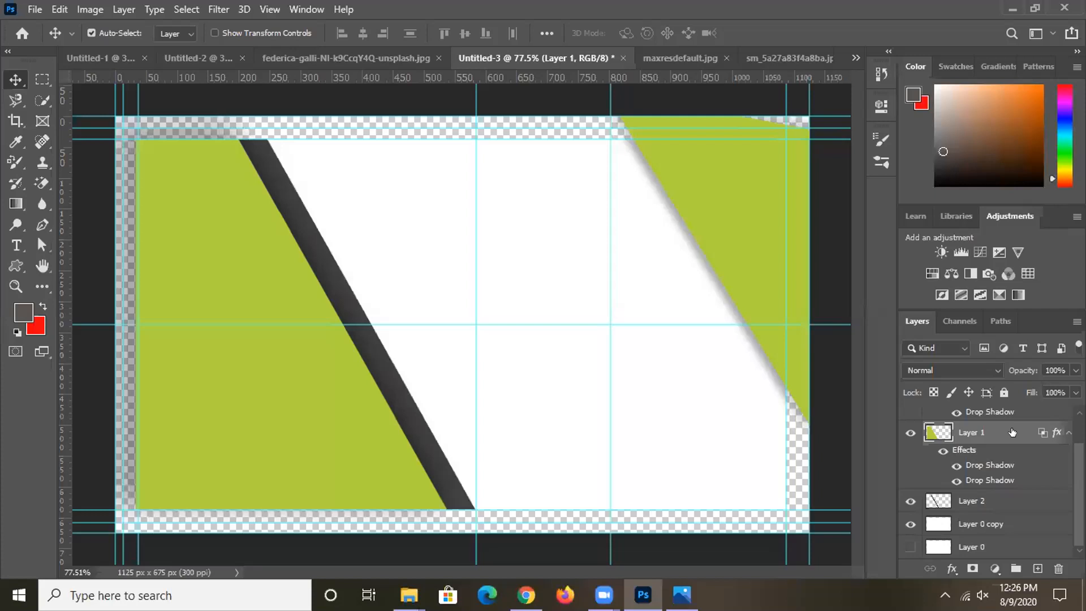
- Apply Lock All to Layer 3, leaving Layer 1 unlocked and active
{"action": "right_click", "coordinate": [1013, 432]}
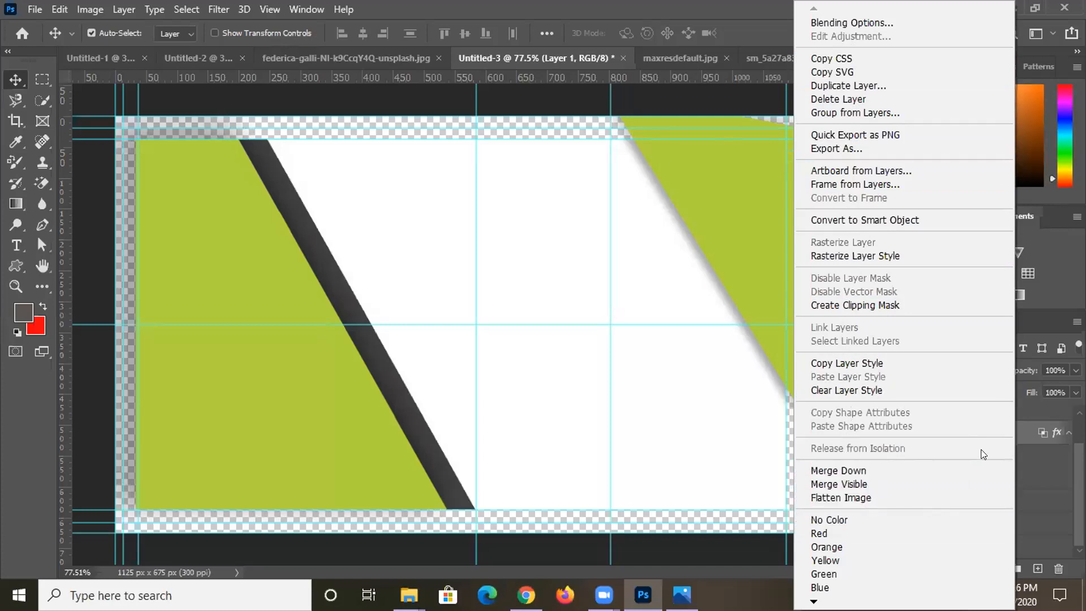
{"action": "left_click", "coordinate": [1015, 450]}
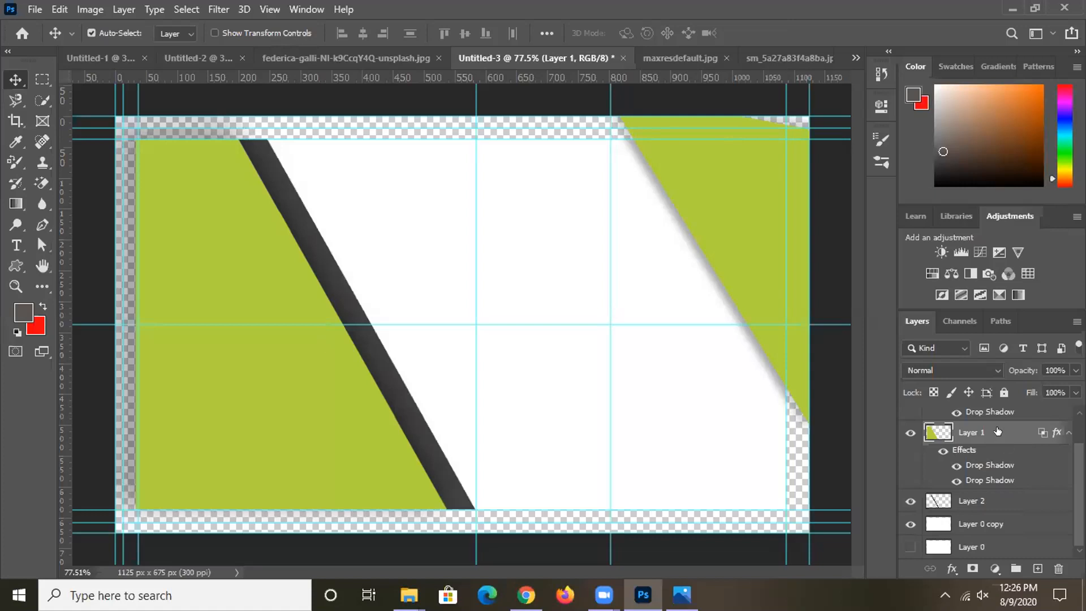
{"action": "left_click", "coordinate": [1002, 391]}
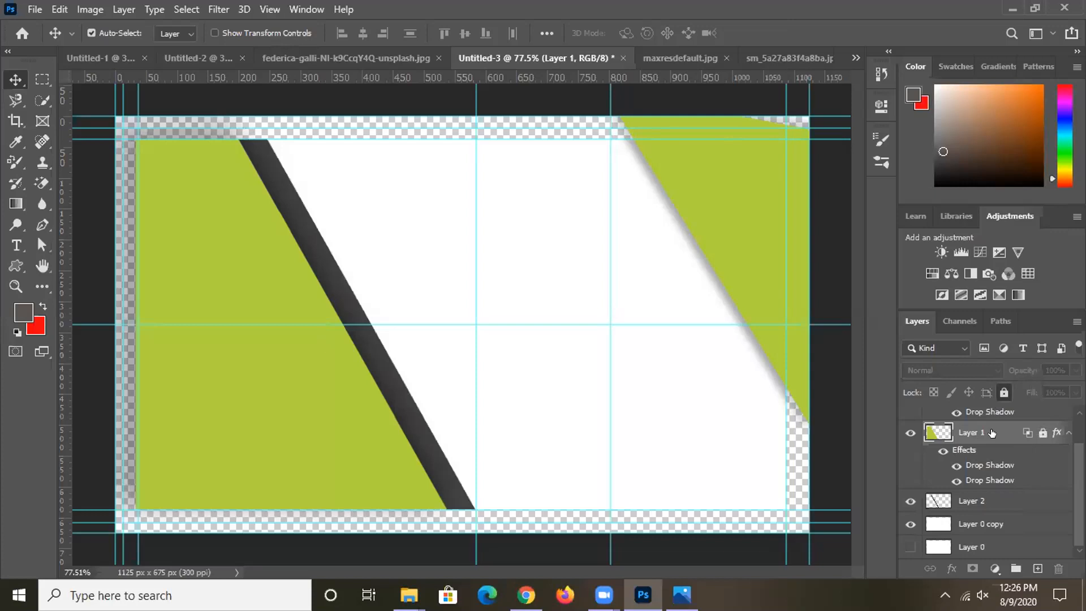
{"action": "scroll", "coordinate": [1001, 498], "scroll_direction": "up", "scroll_amount": 1}
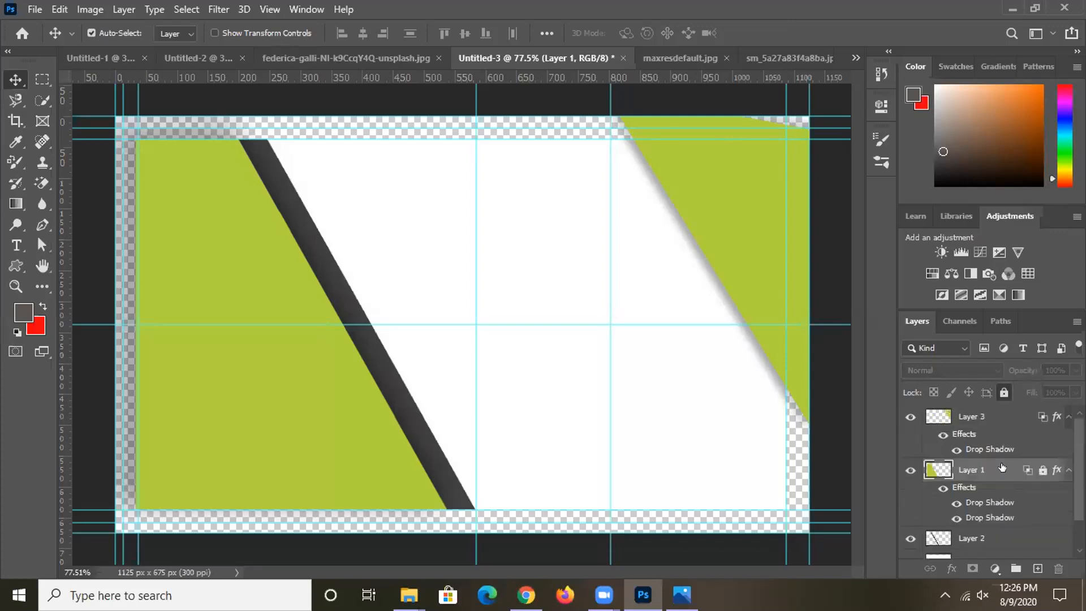
{"action": "left_click", "coordinate": [1003, 416]}
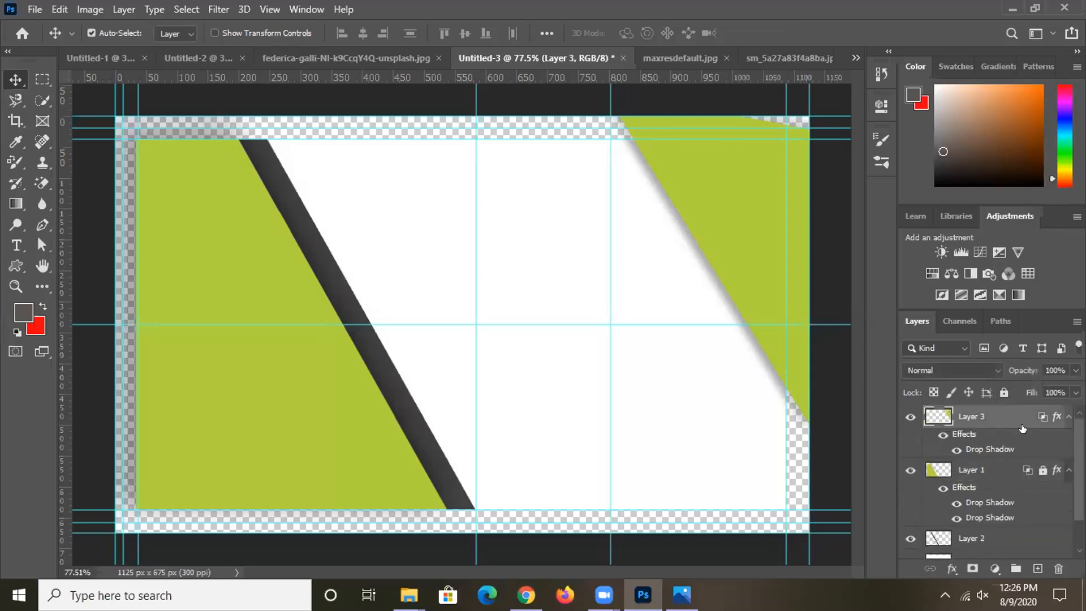
{"action": "left_click", "coordinate": [1002, 392]}
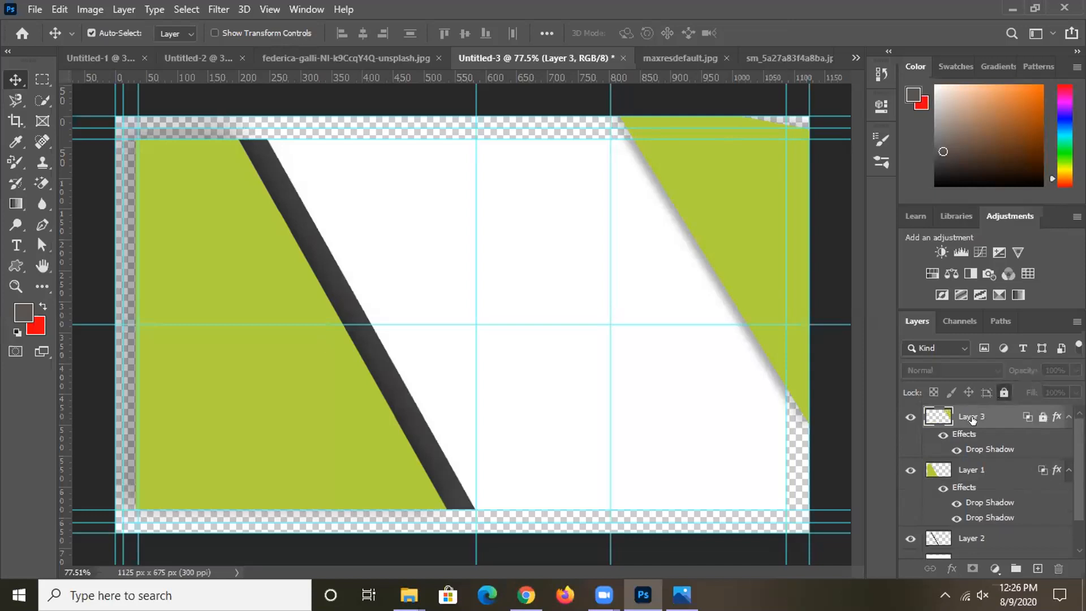
{"action": "left_click", "coordinate": [985, 474]}
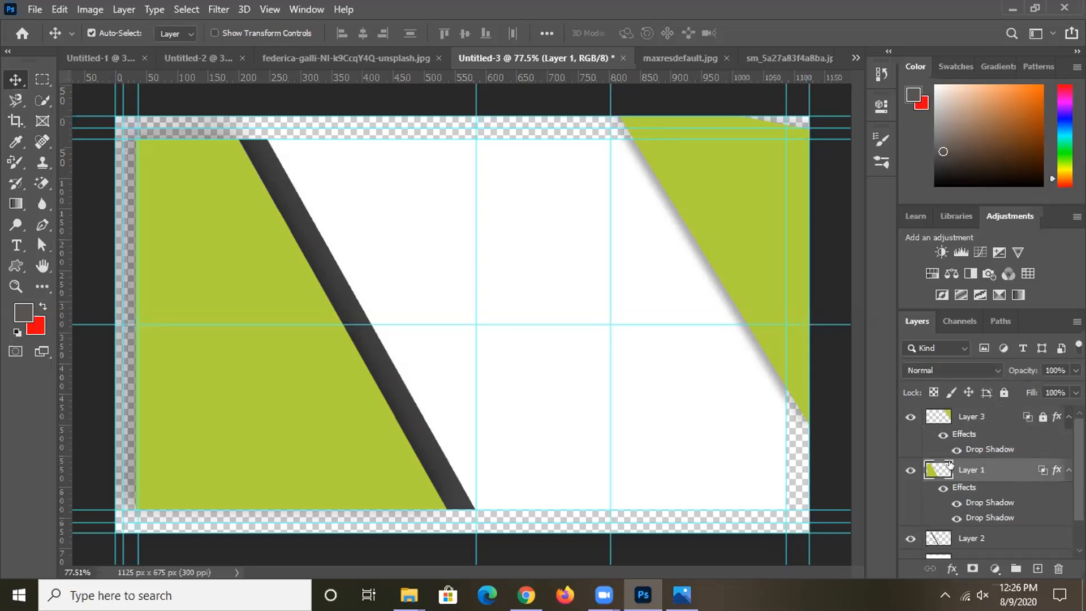
- In Layer 1's Layer Style, turn off the second Drop Shadow
{"action": "double_click", "coordinate": [999, 469]}
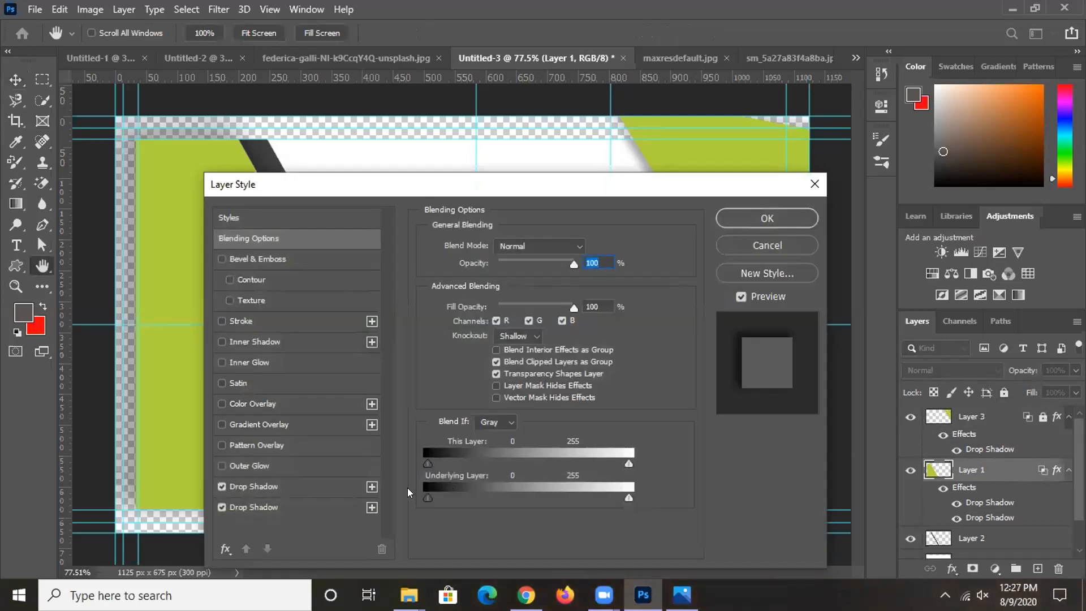
{"action": "left_click", "coordinate": [221, 506]}
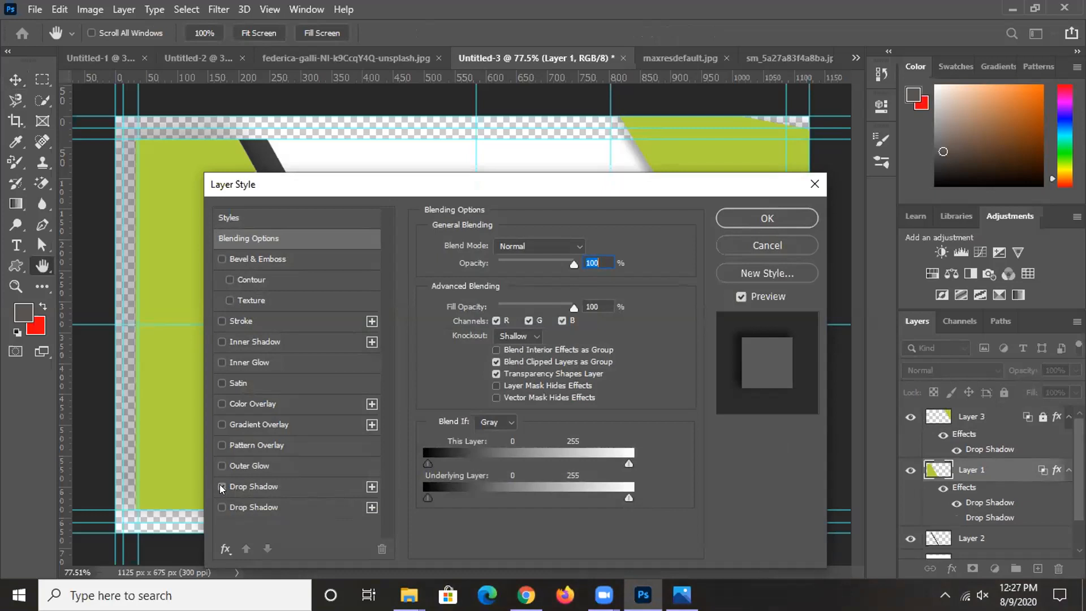
{"action": "left_click", "coordinate": [222, 486]}
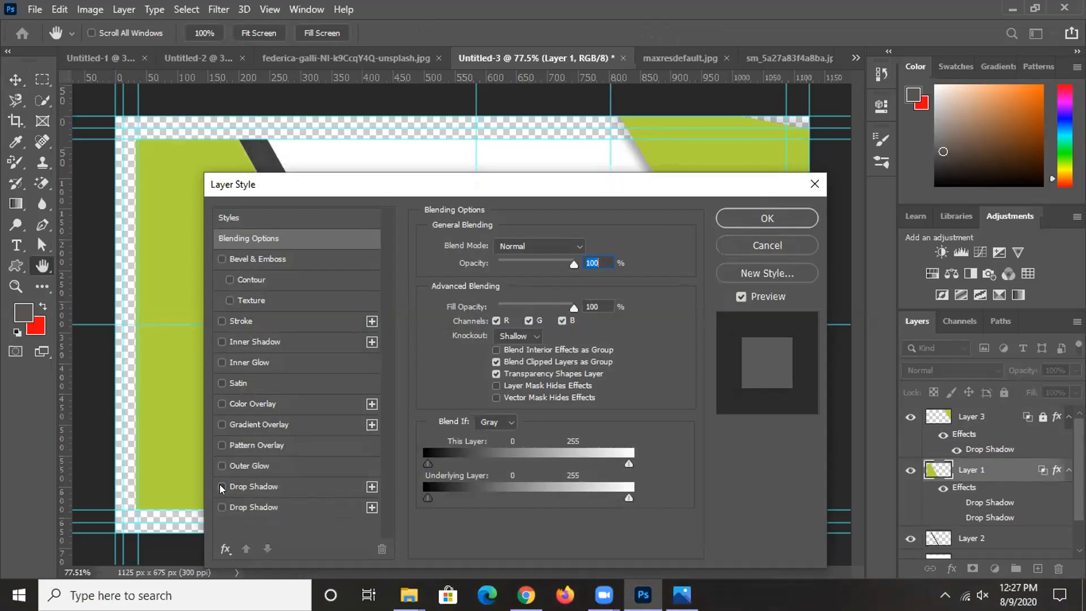
{"action": "left_click", "coordinate": [220, 487]}
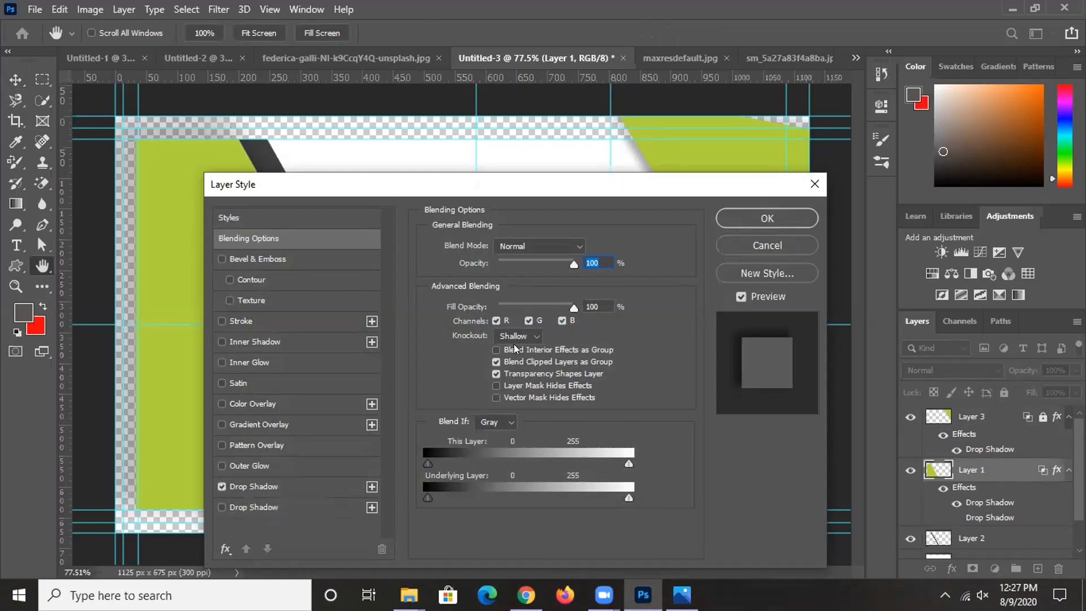
- Swing the first drop shadow's light angle away from 180°
{"action": "left_click", "coordinate": [297, 486]}
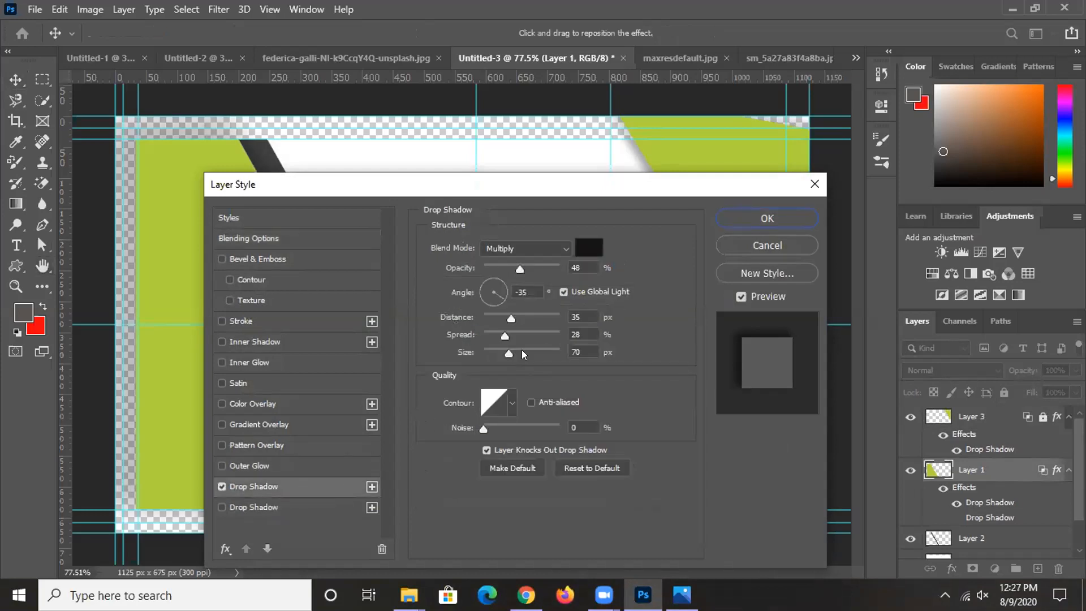
{"action": "left_click_drag", "start_coordinate": [499, 295], "coordinate": [461, 287]}
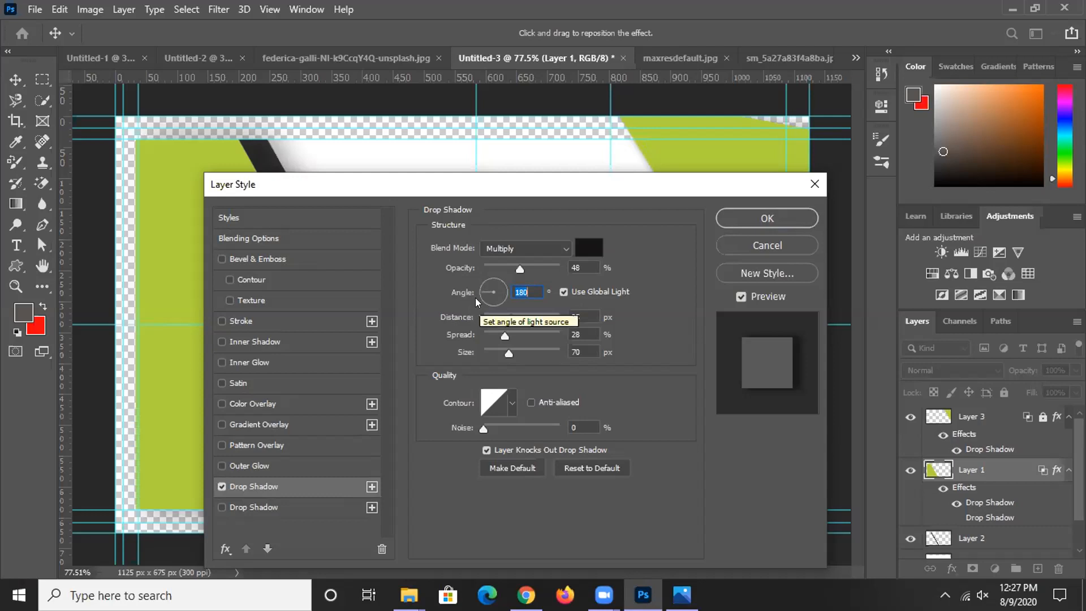
{"action": "left_click_drag", "start_coordinate": [477, 291], "coordinate": [520, 292]}
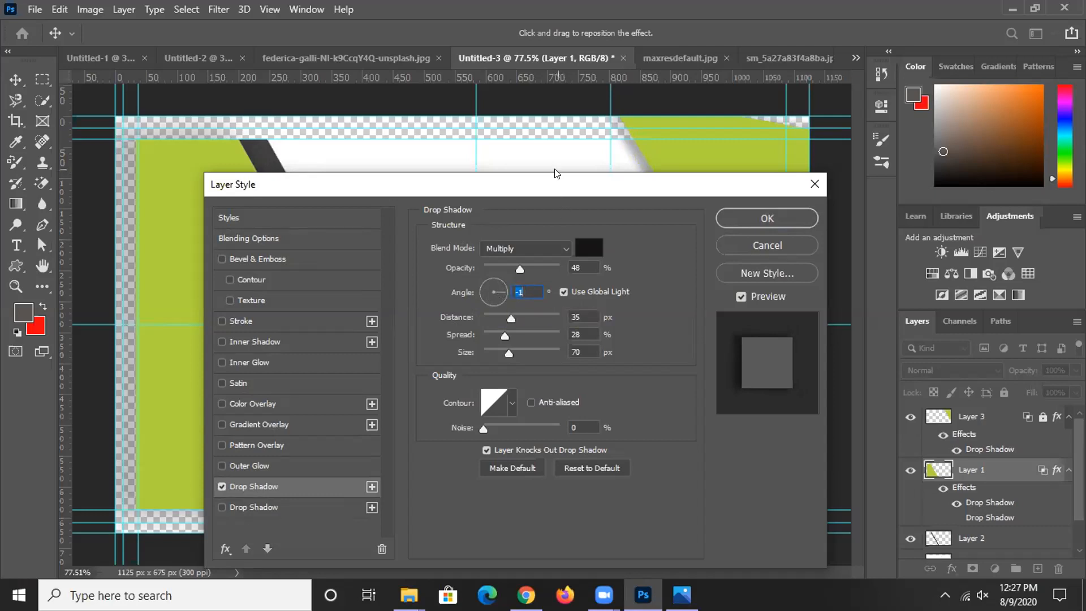
- Rotate Layer 1's drop shadow angle to -178° so it runs alongside the dark diagonal stripe
{"action": "left_click_drag", "start_coordinate": [556, 184], "coordinate": [556, 265]}
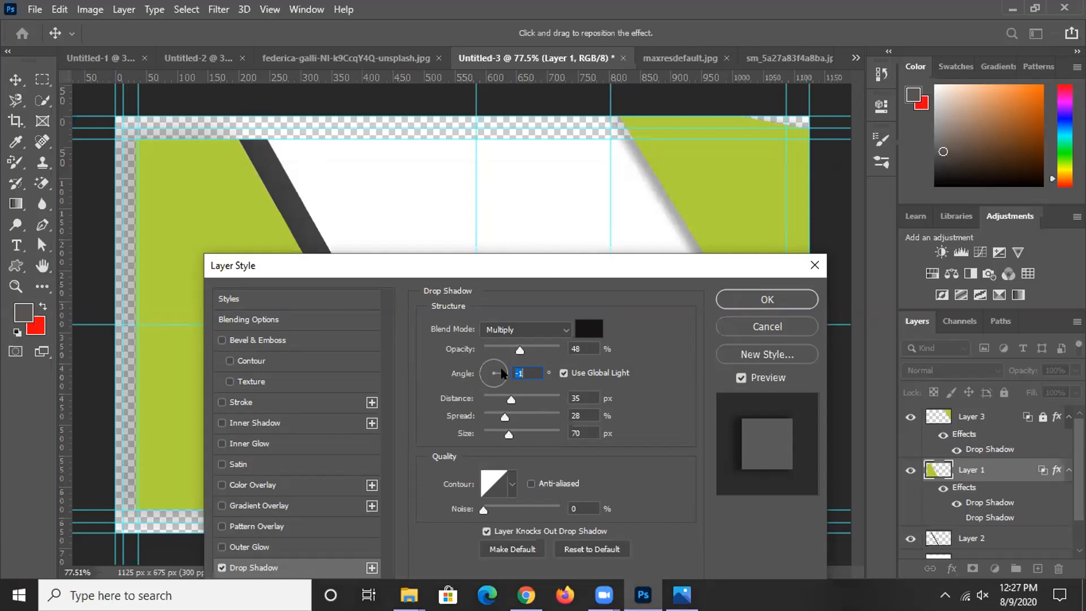
{"action": "left_click_drag", "start_coordinate": [504, 375], "coordinate": [471, 372]}
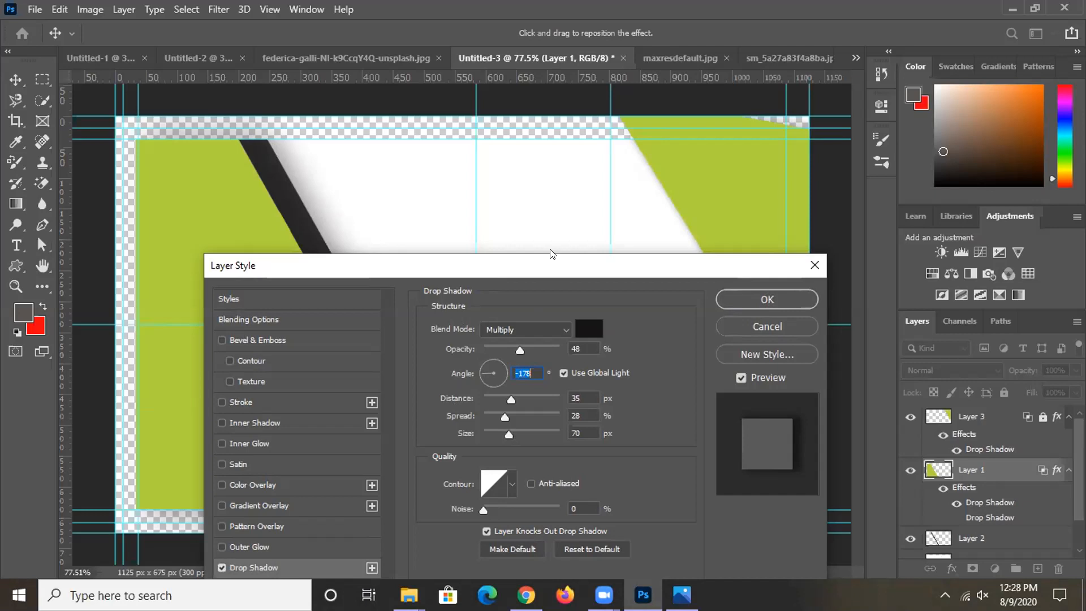
{"action": "left_click_drag", "start_coordinate": [552, 265], "coordinate": [505, 127]}
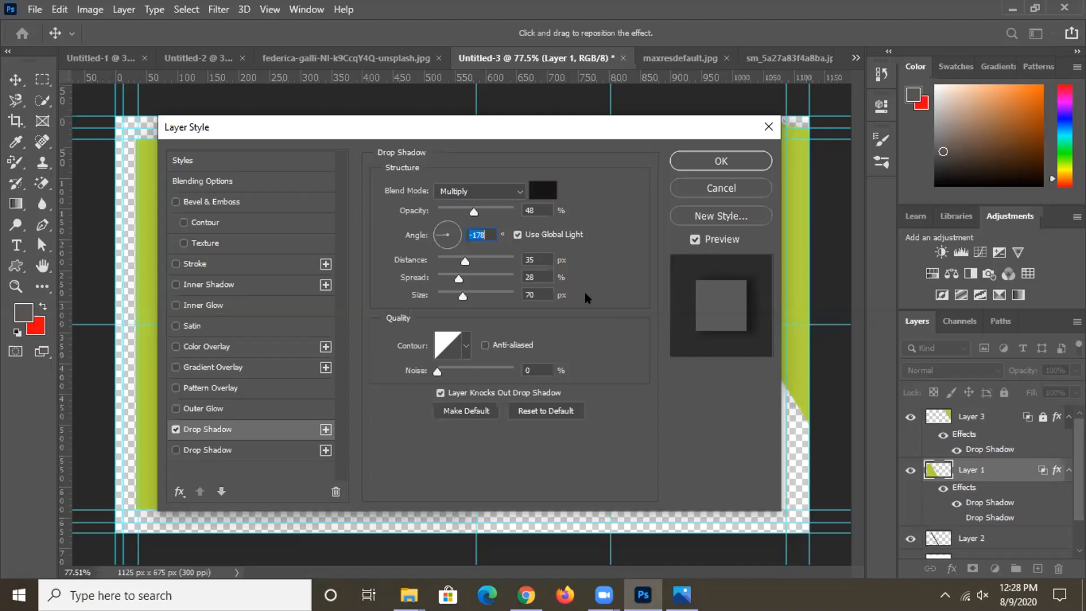
- Switch the drop shadow's blend mode to Normal and bring its angle back to -178°
{"action": "left_click", "coordinate": [521, 196]}
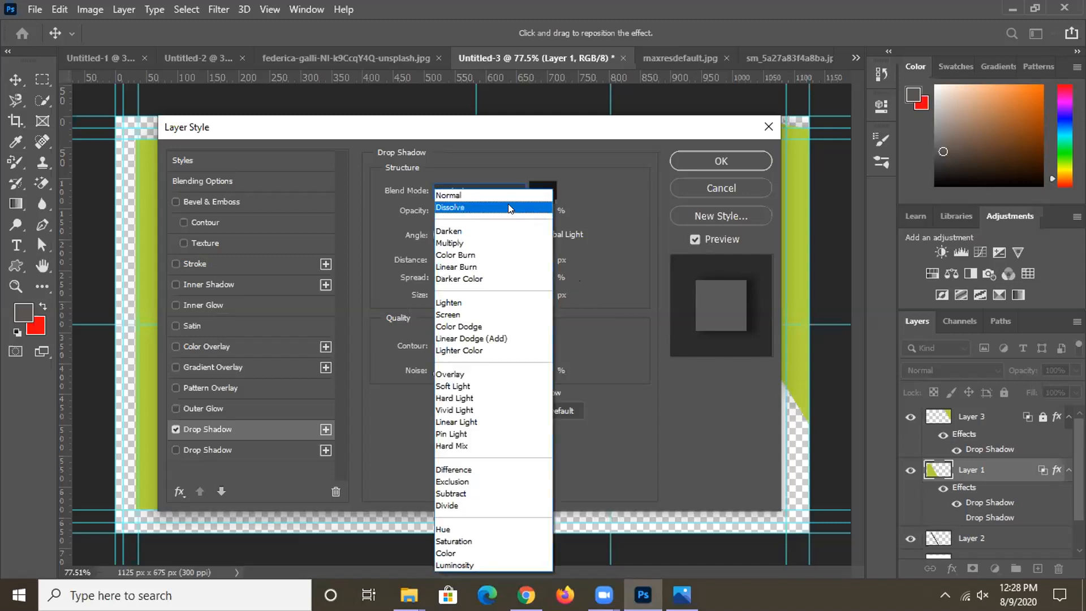
{"action": "left_click", "coordinate": [509, 190]}
{"action": "left_click_drag", "start_coordinate": [528, 132], "coordinate": [560, 258]}
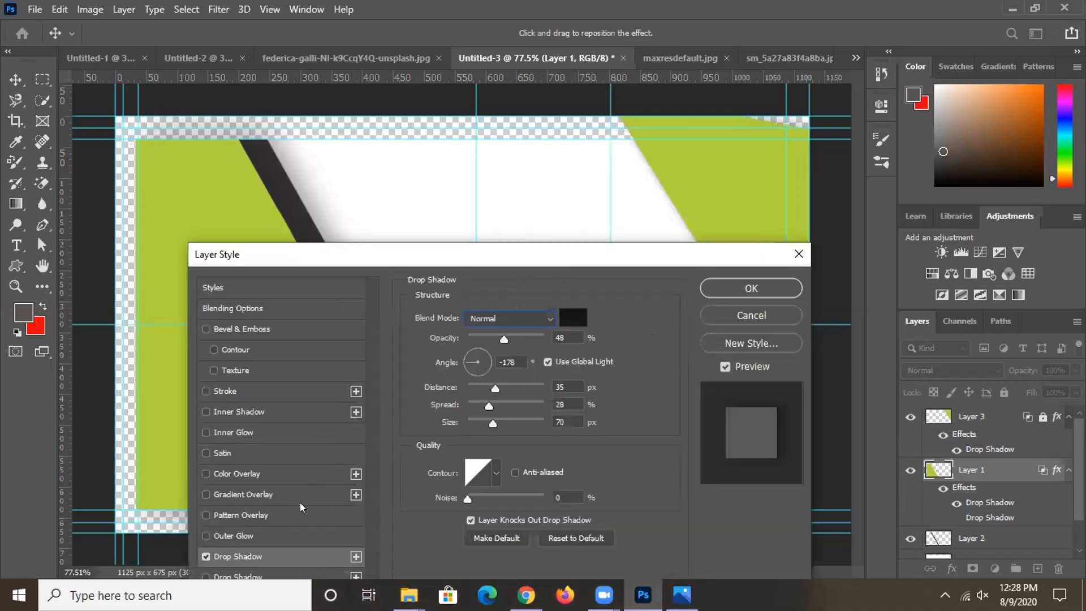
{"action": "left_click_drag", "start_coordinate": [462, 358], "coordinate": [500, 365]}
{"action": "left_click", "coordinate": [500, 364]}
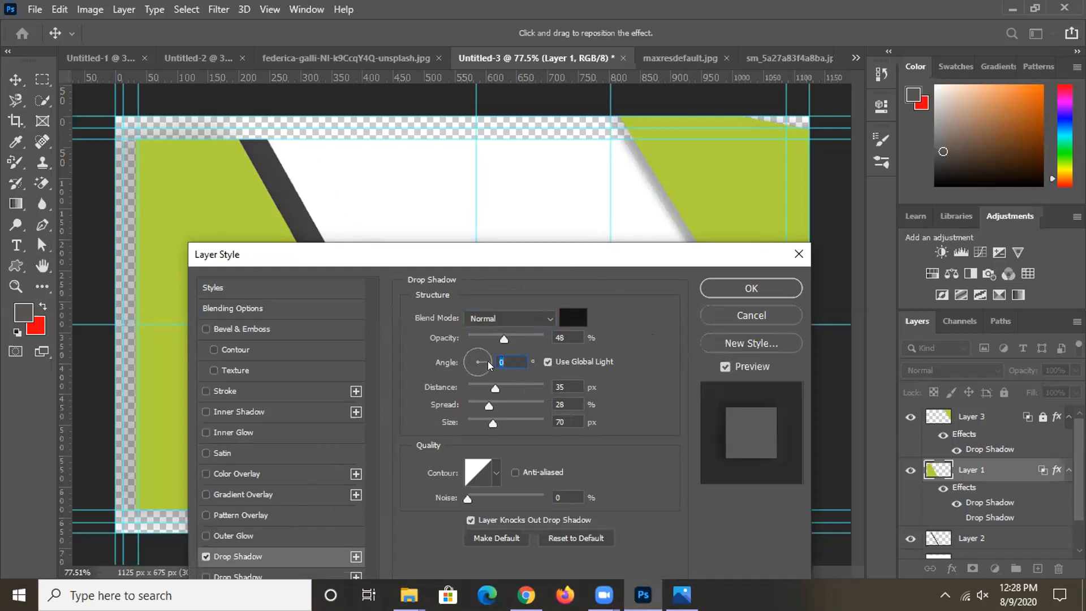
{"action": "left_click_drag", "start_coordinate": [462, 383], "coordinate": [448, 362]}
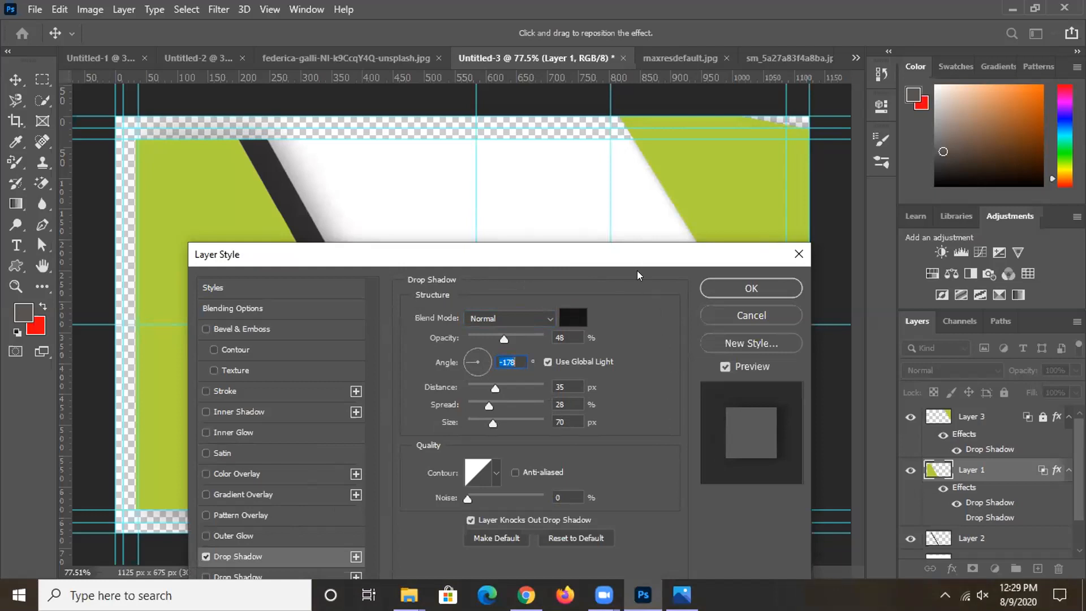
- Apply the drop shadow and move Layer 1 beneath Layer 2 in the Layers panel
{"action": "left_click_drag", "start_coordinate": [638, 258], "coordinate": [636, 167]}
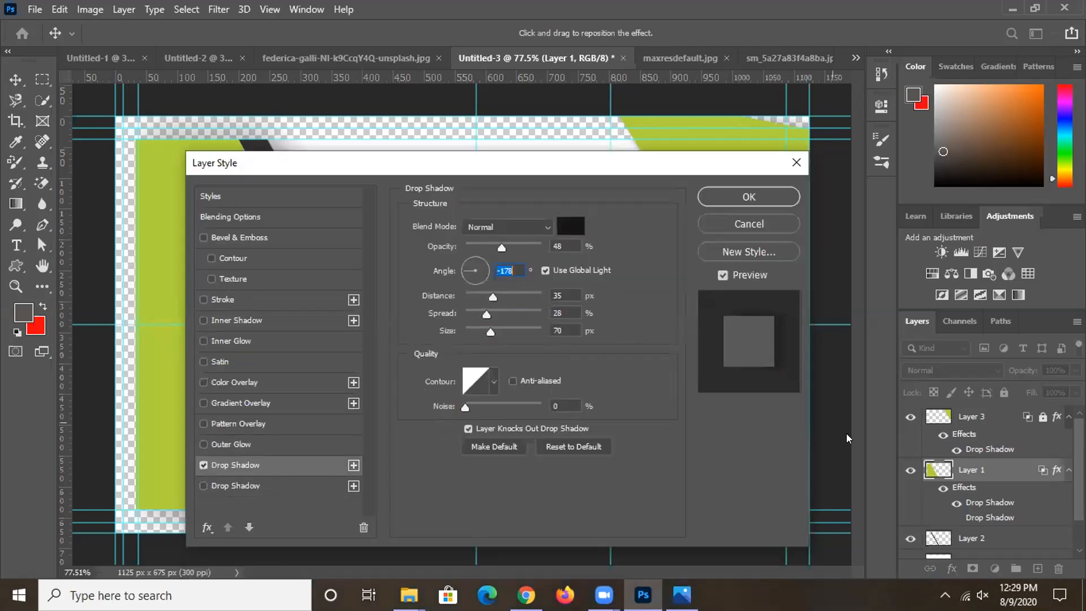
{"action": "scroll", "coordinate": [1015, 518], "scroll_direction": "down", "scroll_amount": 2}
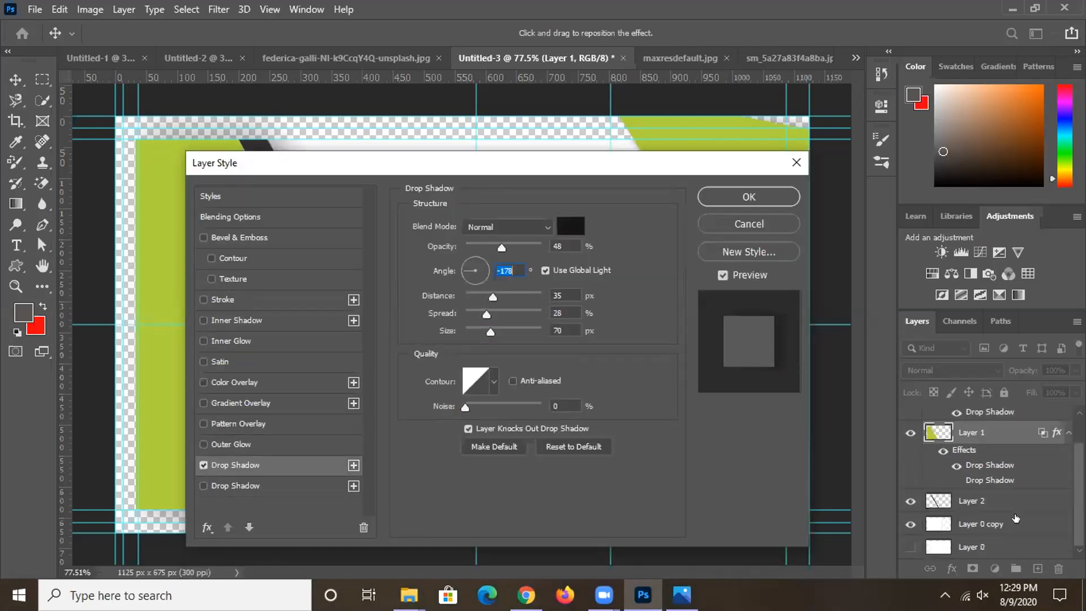
{"action": "left_click", "coordinate": [748, 196]}
{"action": "left_click_drag", "start_coordinate": [1005, 432], "coordinate": [1002, 502]}
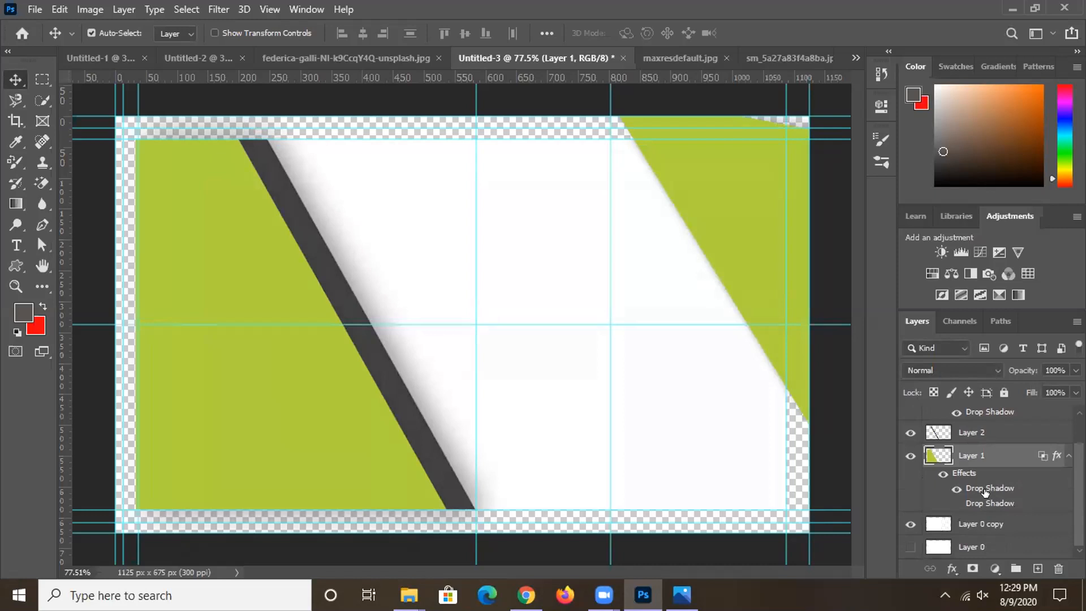
- Select Layer 2 and open its Layer Style settings
{"action": "left_click", "coordinate": [996, 431]}
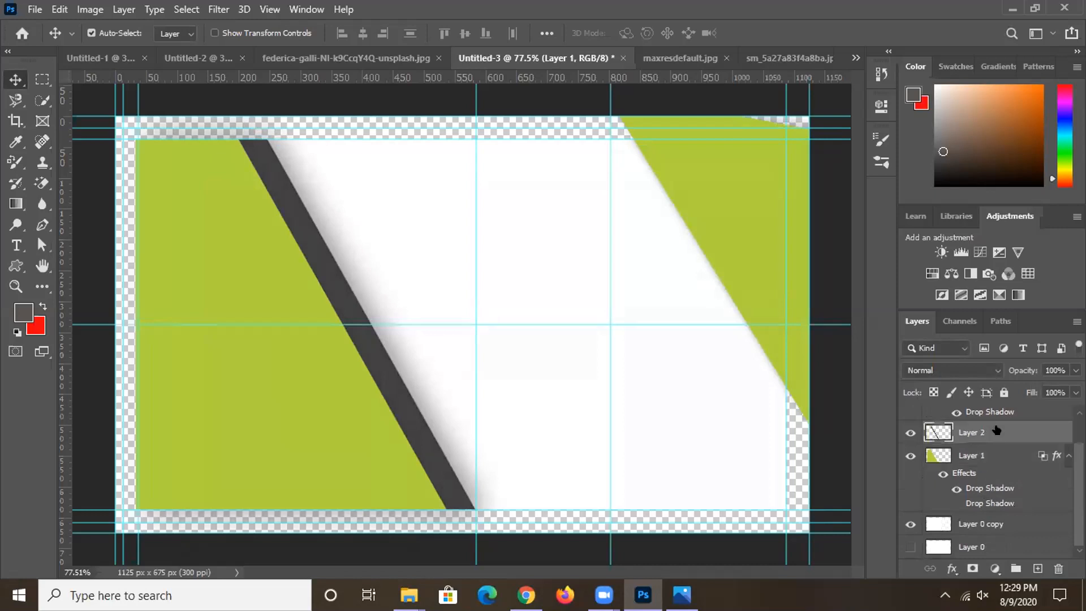
{"action": "double_click", "coordinate": [1012, 429]}
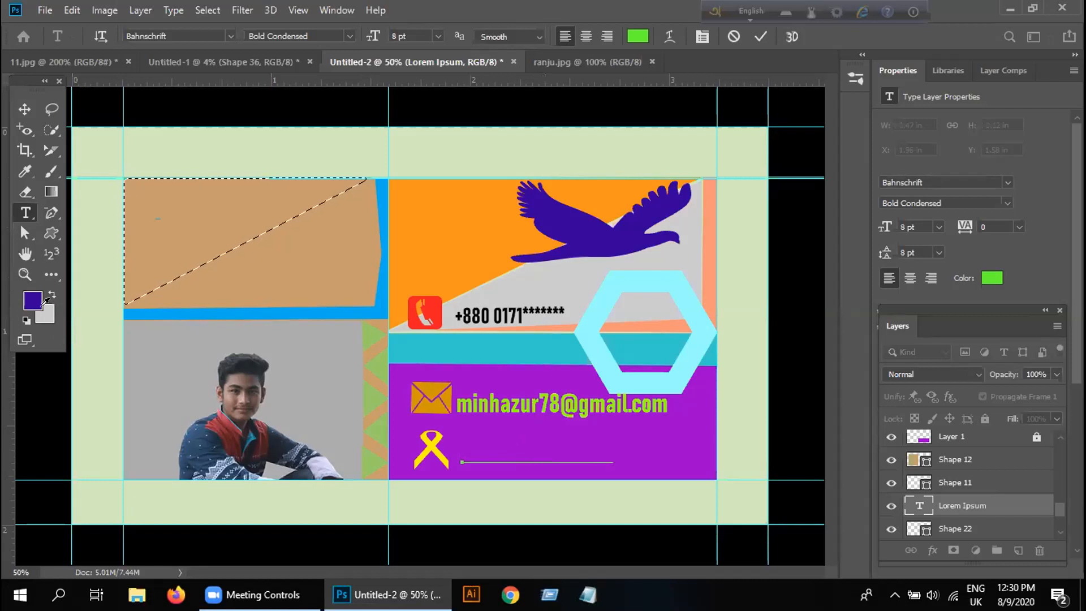
- Accept the colour, type 'hhgygvja' into the text beside the ribbon icon, and raise that text layer to the top
{"action": "left_click", "coordinate": [45, 306]}
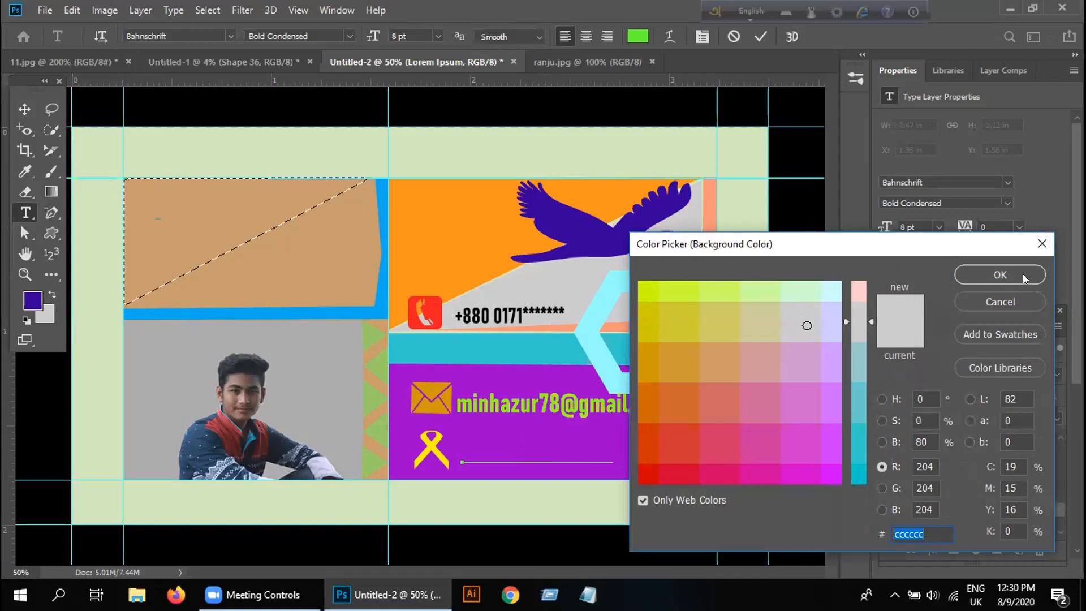
{"action": "left_click", "coordinate": [1025, 277]}
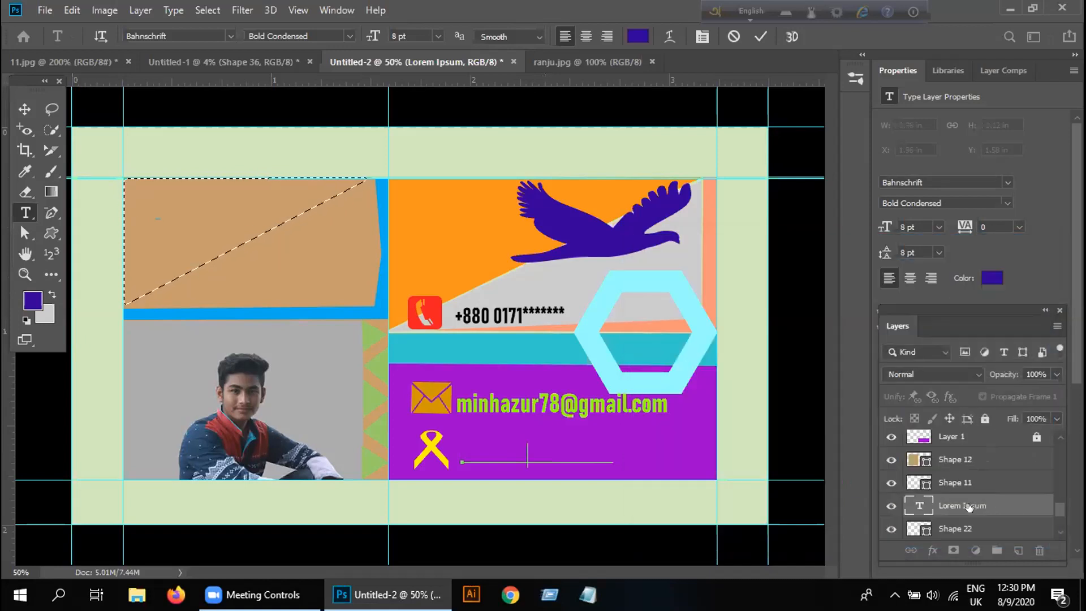
{"action": "type", "text": "hhgygvja"}
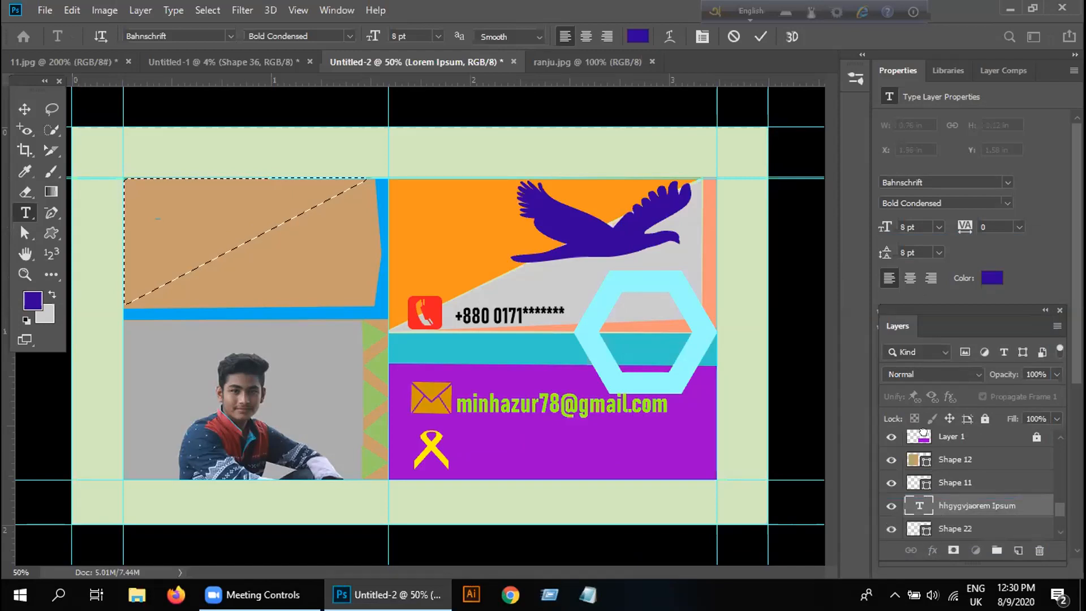
{"action": "left_click_drag", "start_coordinate": [918, 504], "coordinate": [918, 432]}
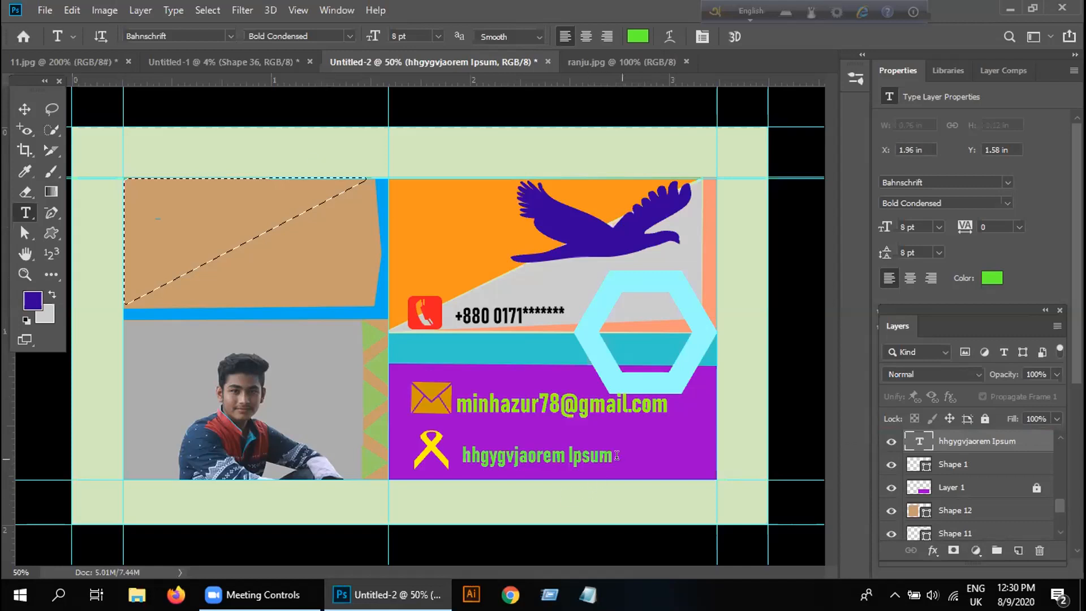
{"action": "left_click", "coordinate": [616, 456]}
- Delete the Lorem Ipsum placeholder from the new text line
{"action": "key", "text": "BackSpace"}
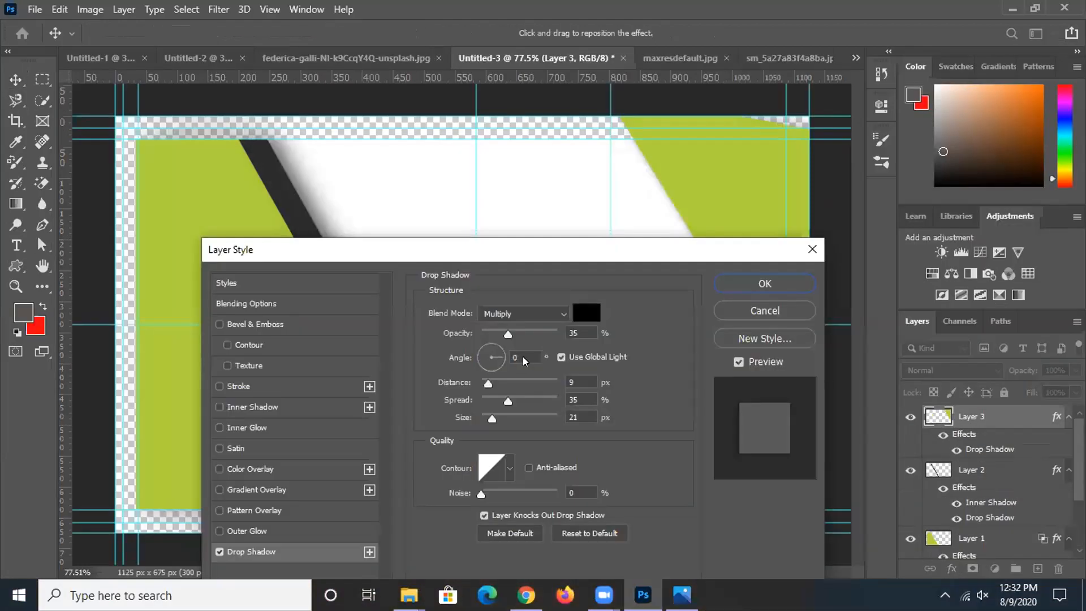
- Set Layer 3's drop shadow angle to 0° and apply it with 35% opacity, 9 px distance, 21 px size
{"action": "left_click", "coordinate": [520, 356]}
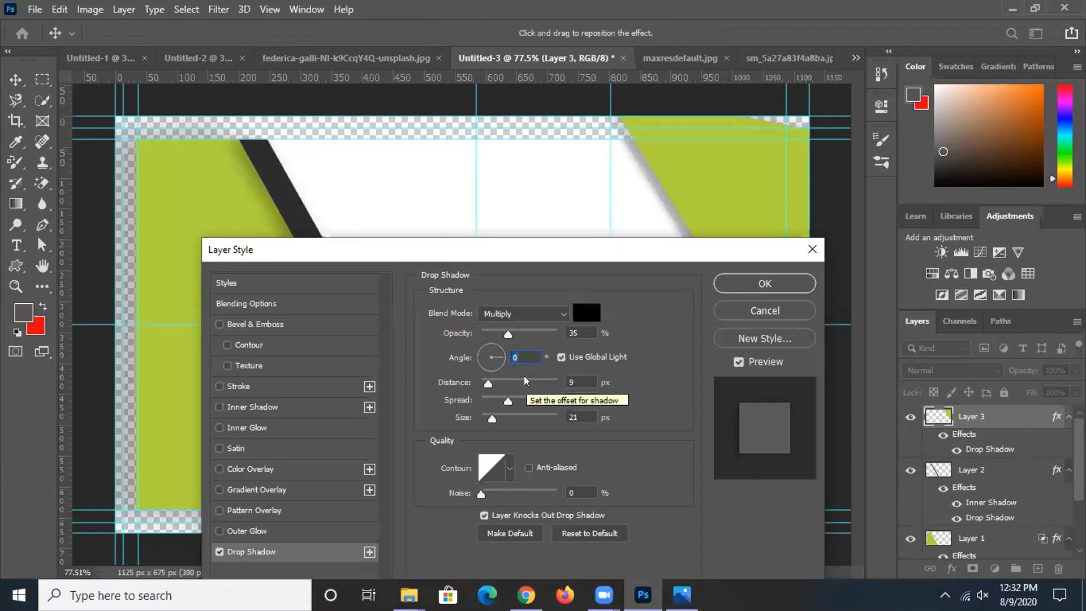
{"action": "left_click", "coordinate": [762, 283]}
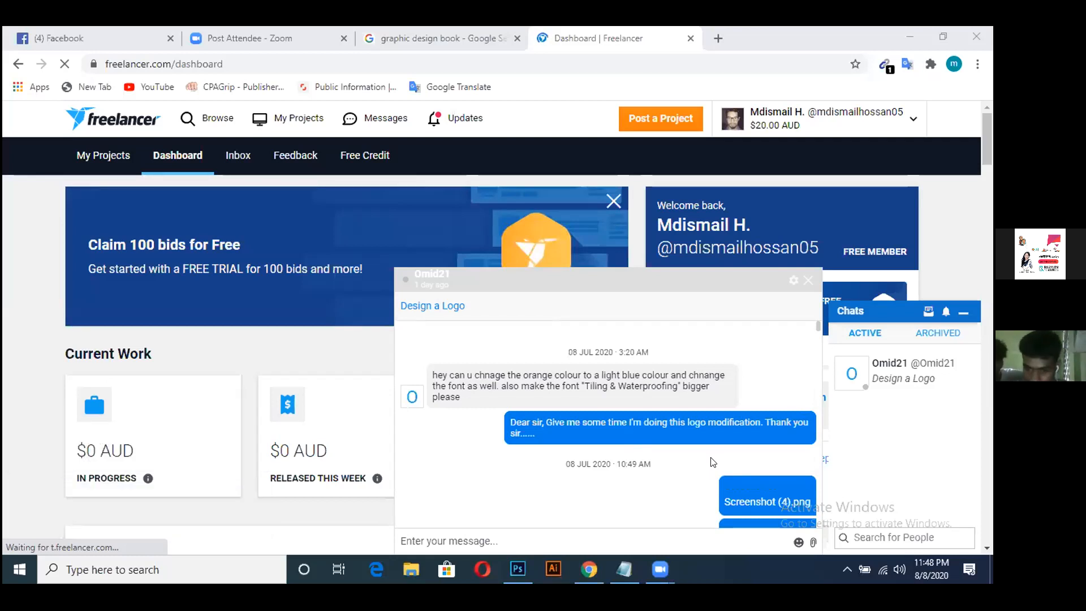
{"action": "scroll", "coordinate": [712, 462], "scroll_direction": "down", "scroll_amount": 3}
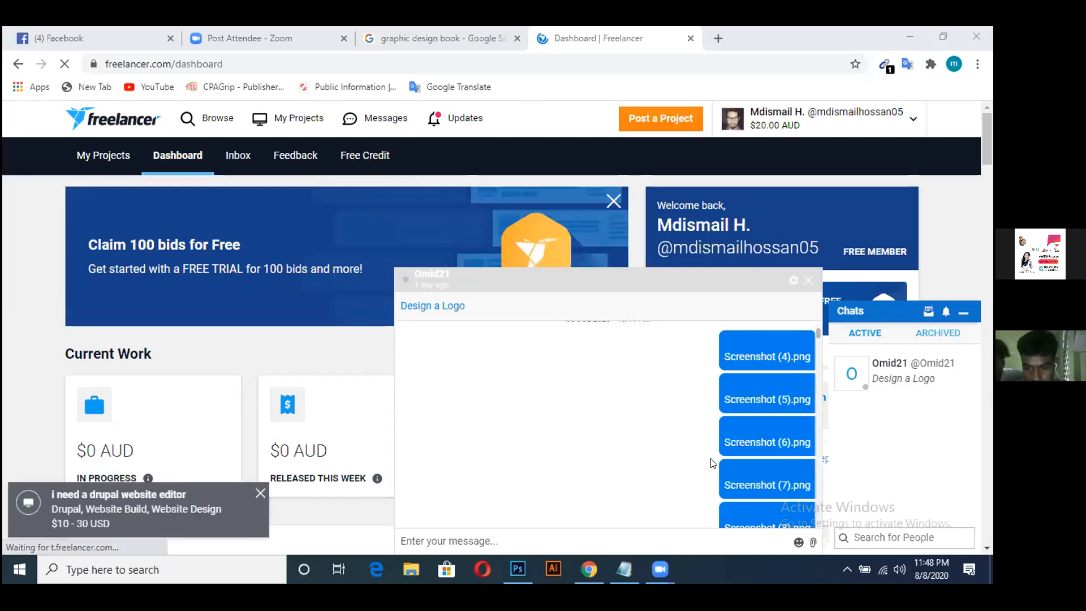
{"action": "scroll", "coordinate": [712, 462], "scroll_direction": "down", "scroll_amount": 3}
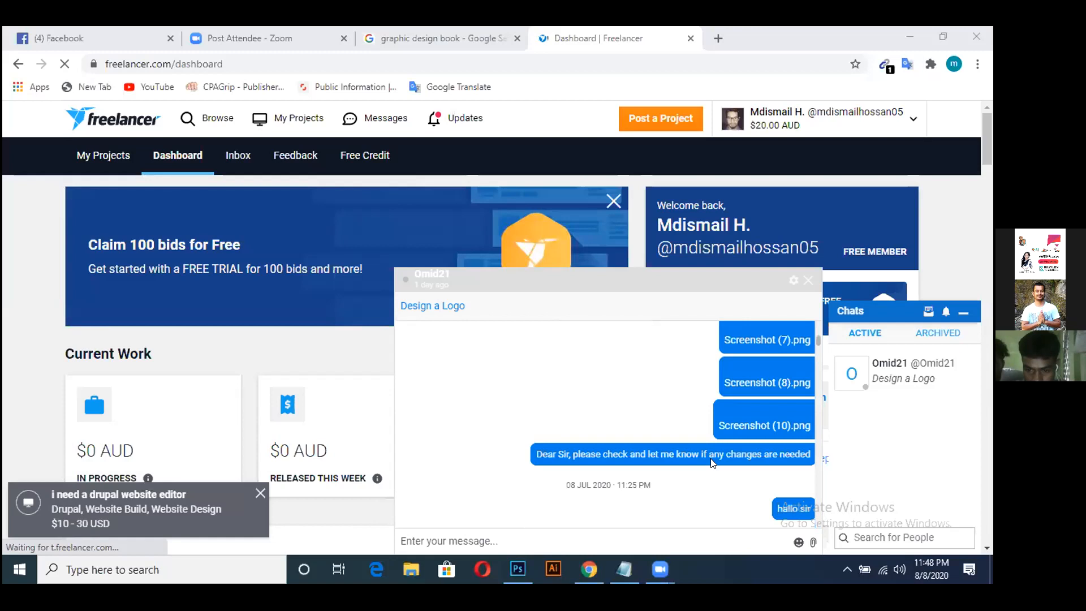
{"action": "scroll", "coordinate": [713, 463], "scroll_direction": "down", "scroll_amount": 1}
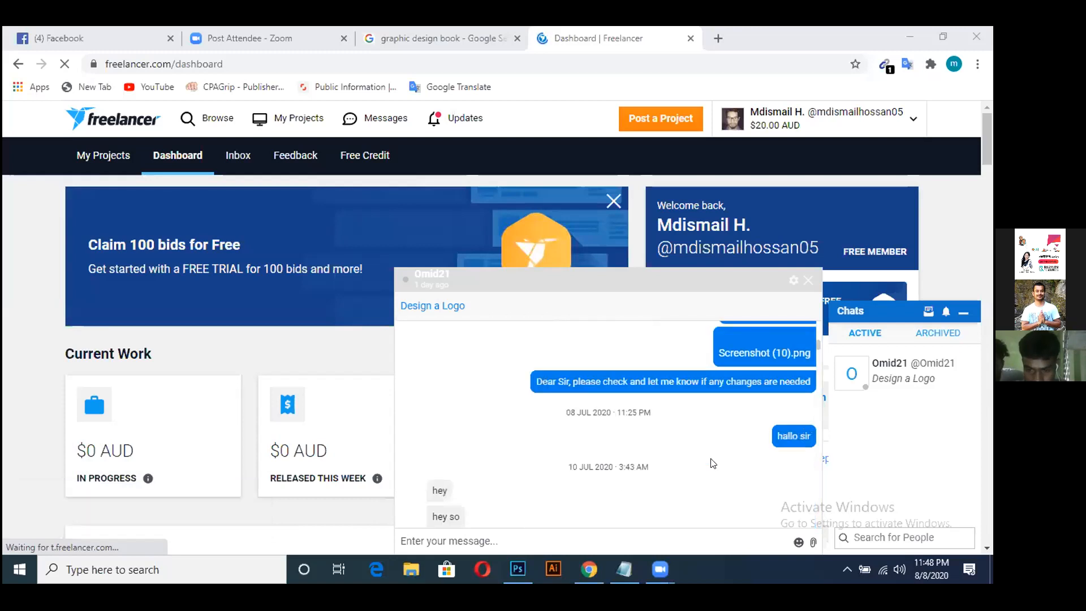
{"action": "scroll", "coordinate": [713, 464], "scroll_direction": "down", "scroll_amount": 1}
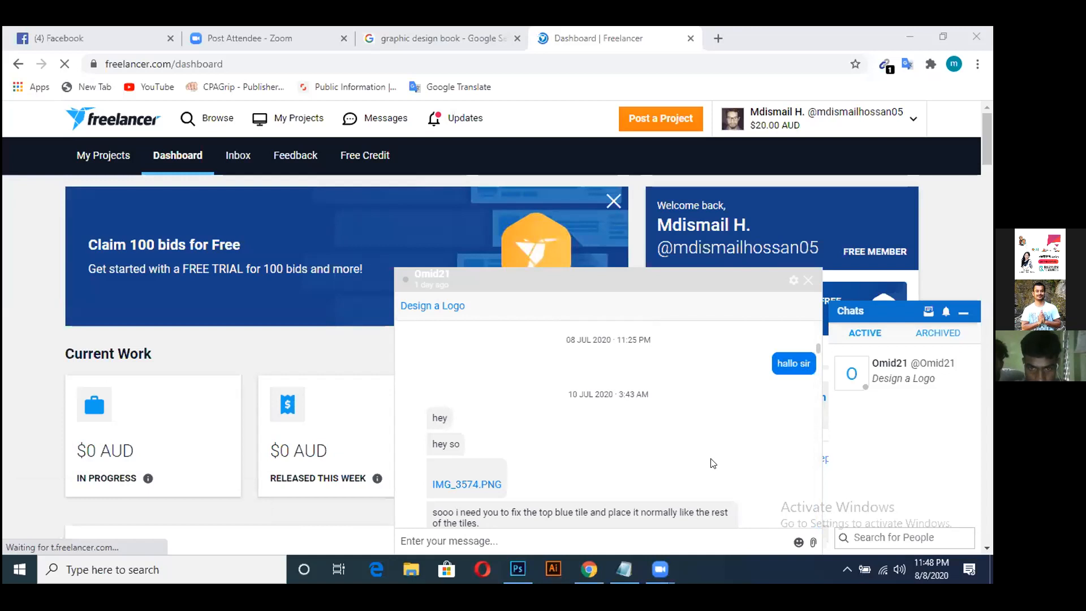
{"action": "scroll", "coordinate": [712, 463], "scroll_direction": "down", "scroll_amount": 2}
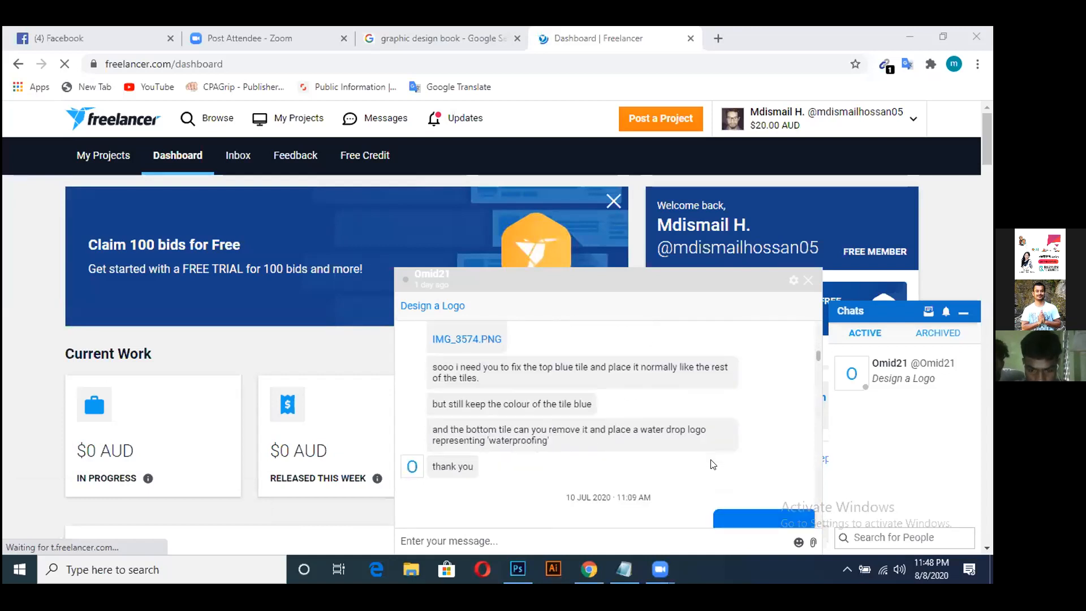
{"action": "scroll", "coordinate": [713, 464], "scroll_direction": "up", "scroll_amount": 1}
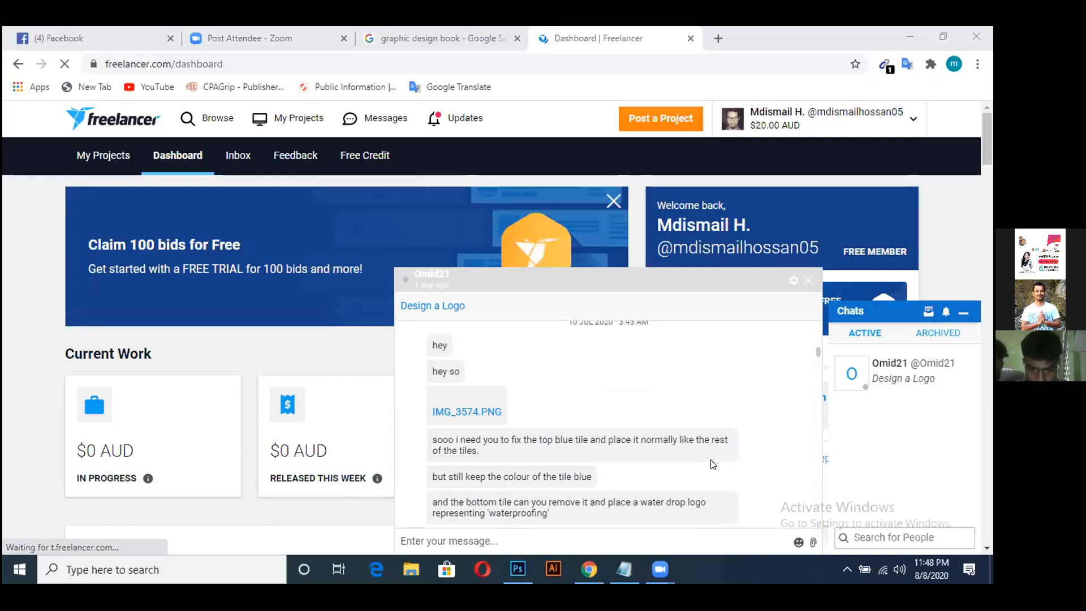
{"action": "scroll", "coordinate": [713, 464], "scroll_direction": "down", "scroll_amount": 4}
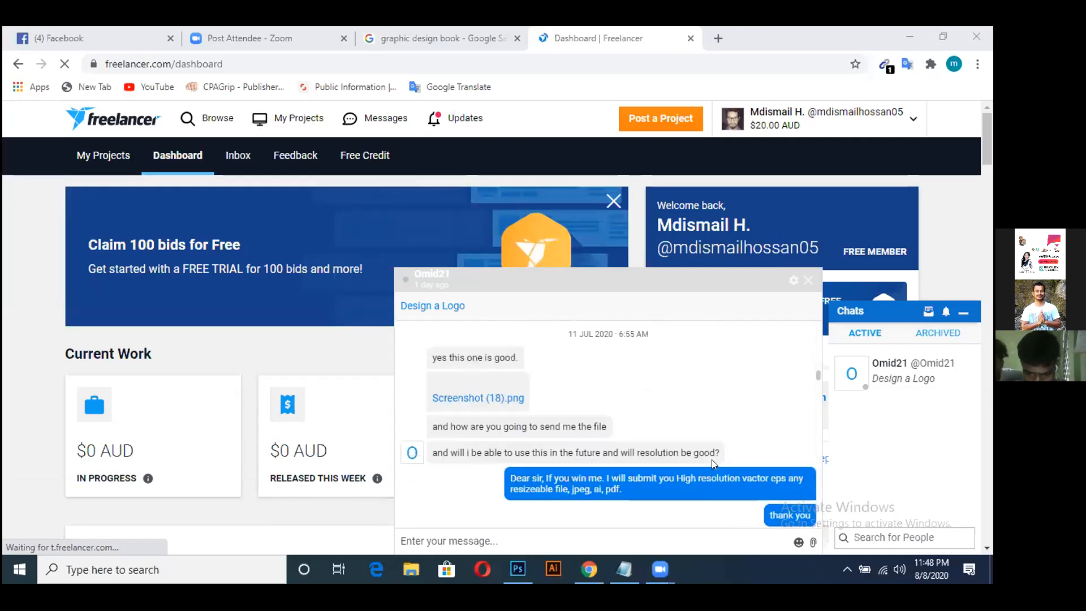
{"action": "scroll", "coordinate": [713, 464], "scroll_direction": "down", "scroll_amount": 4}
{"action": "scroll", "coordinate": [714, 464], "scroll_direction": "down", "scroll_amount": 2}
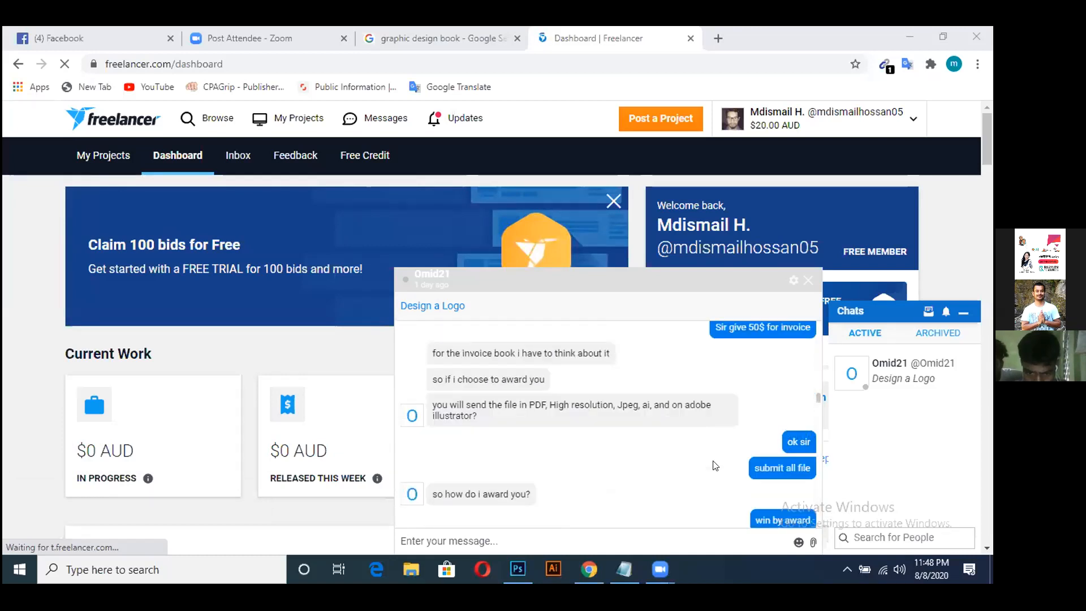
{"action": "scroll", "coordinate": [715, 465], "scroll_direction": "down", "scroll_amount": 1}
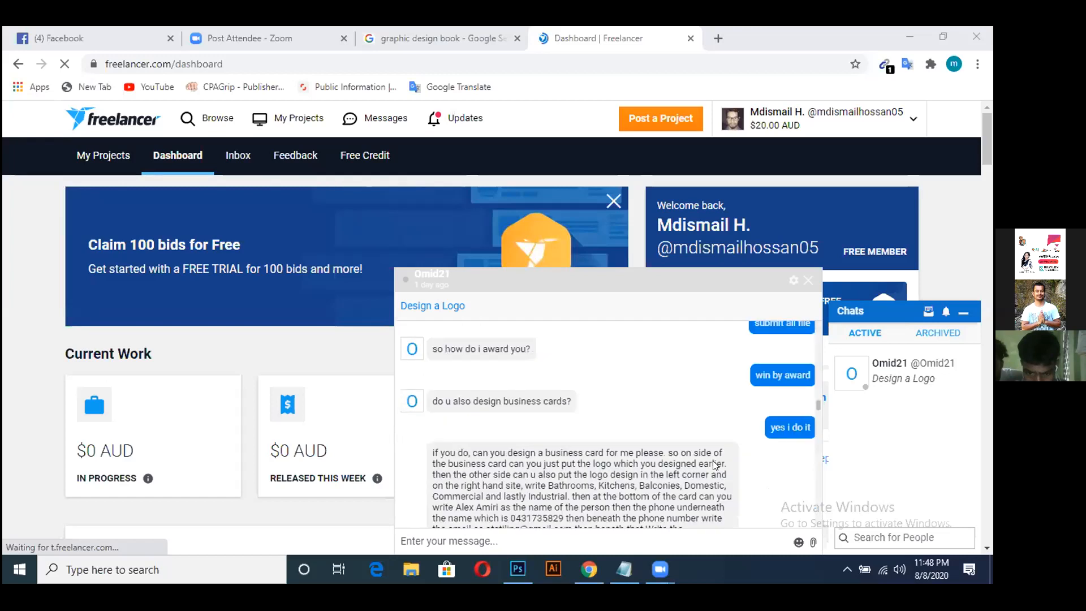
{"action": "scroll", "coordinate": [712, 460], "scroll_direction": "down", "scroll_amount": 1}
{"action": "scroll", "coordinate": [714, 465], "scroll_direction": "down", "scroll_amount": 1}
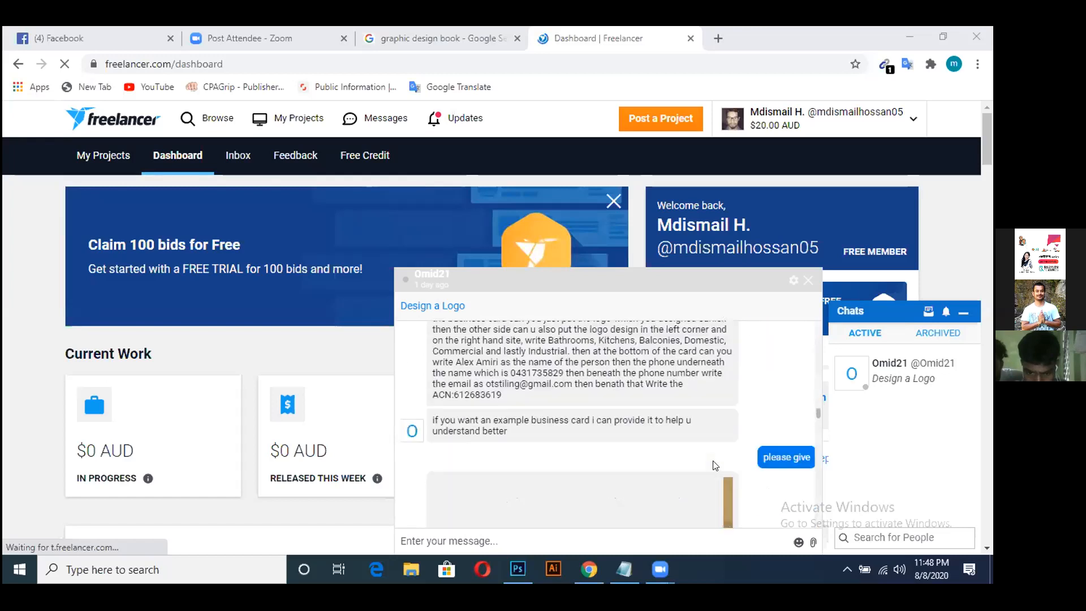
{"action": "scroll", "coordinate": [714, 465], "scroll_direction": "down", "scroll_amount": 3}
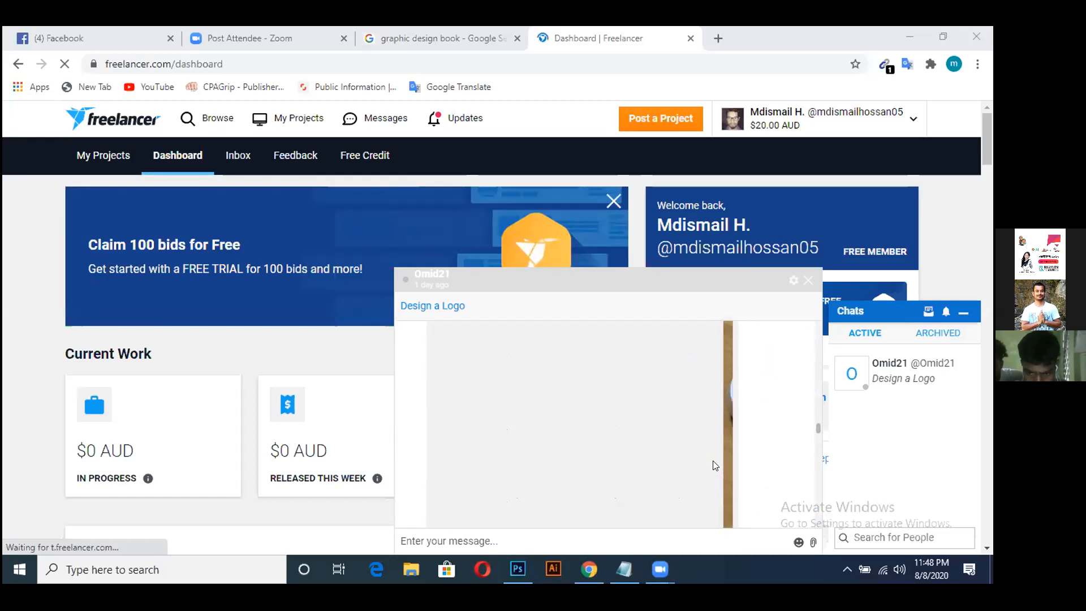
{"action": "scroll", "coordinate": [714, 465], "scroll_direction": "down", "scroll_amount": 4}
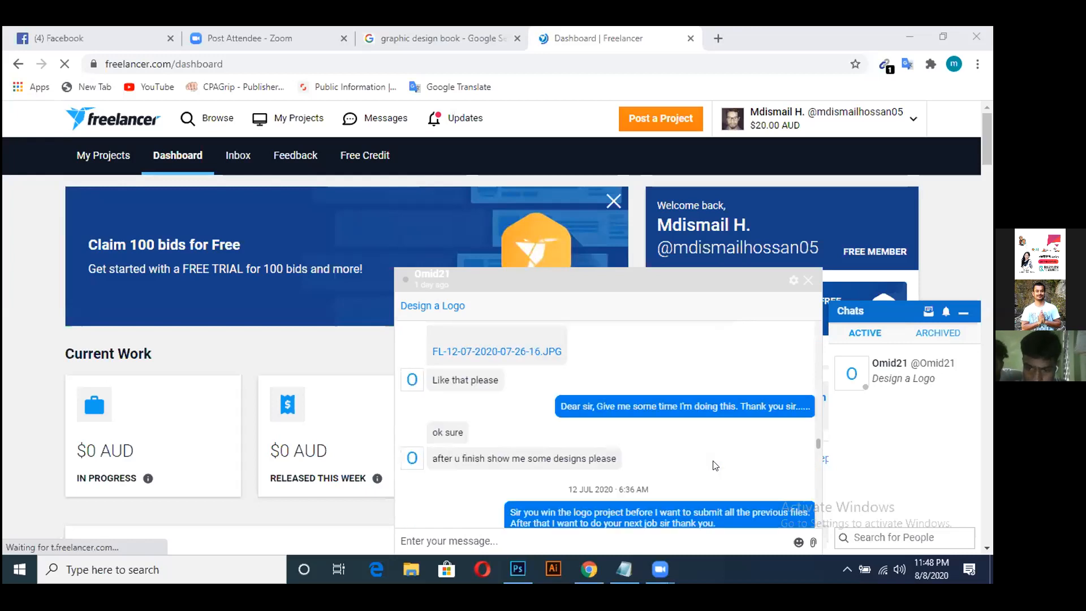
{"action": "scroll", "coordinate": [716, 465], "scroll_direction": "down", "scroll_amount": 1}
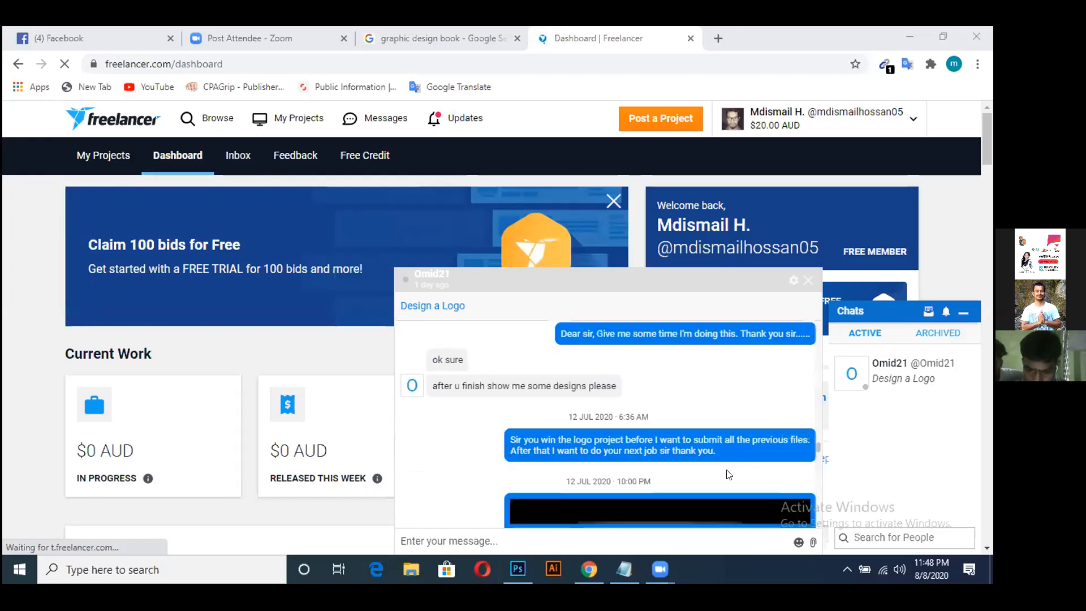
{"action": "scroll", "coordinate": [729, 474], "scroll_direction": "down", "scroll_amount": 1}
{"action": "scroll", "coordinate": [727, 471], "scroll_direction": "down", "scroll_amount": 5}
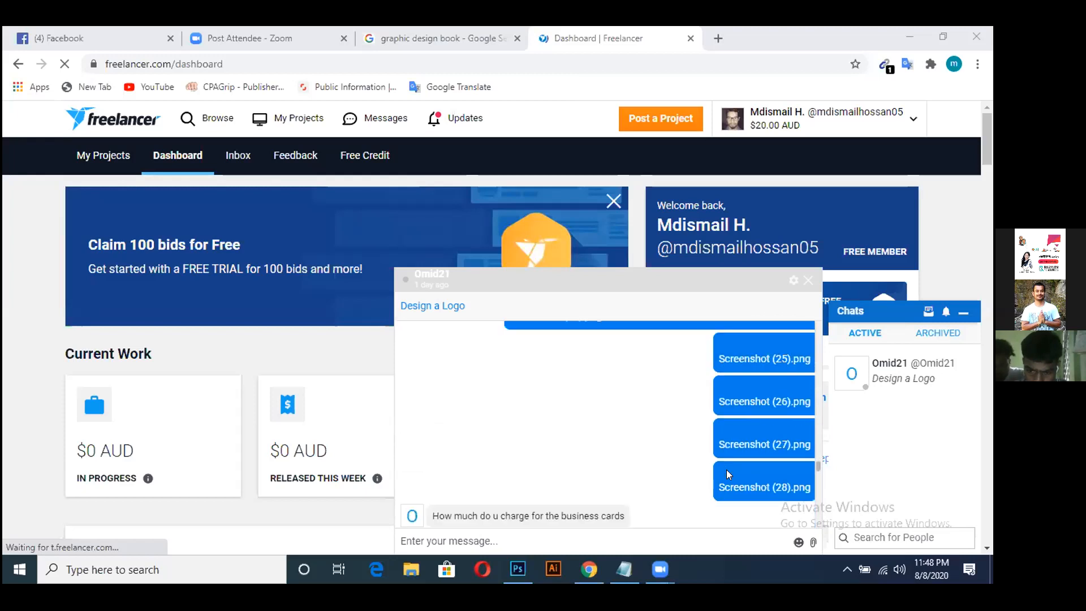
{"action": "scroll", "coordinate": [726, 474], "scroll_direction": "down", "scroll_amount": 2}
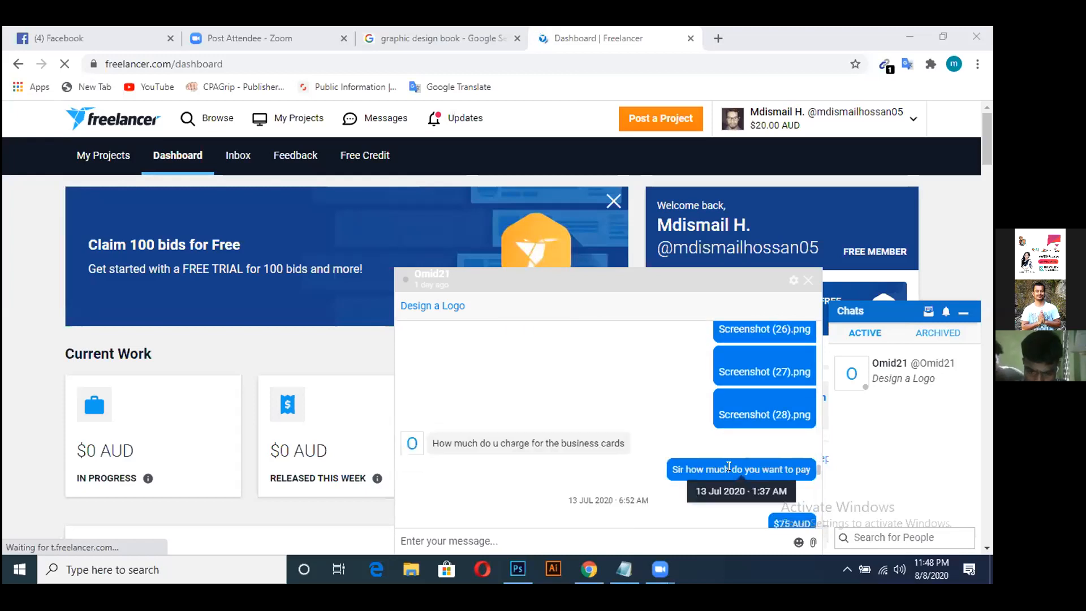
{"action": "scroll", "coordinate": [685, 467], "scroll_direction": "down", "scroll_amount": 2}
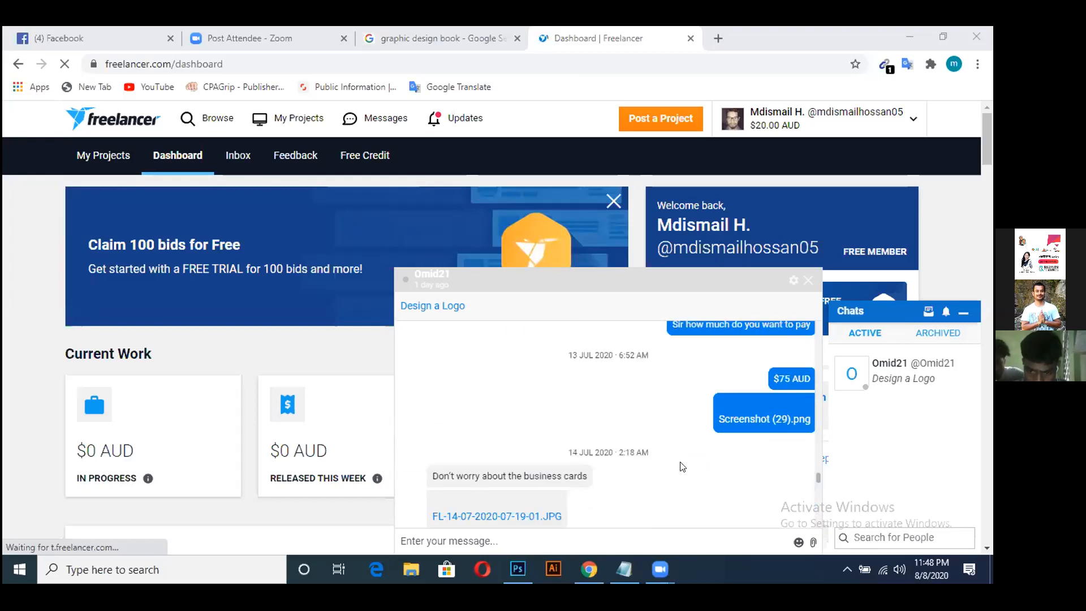
{"action": "scroll", "coordinate": [683, 467], "scroll_direction": "down", "scroll_amount": 2}
{"action": "scroll", "coordinate": [683, 467], "scroll_direction": "down", "scroll_amount": 2}
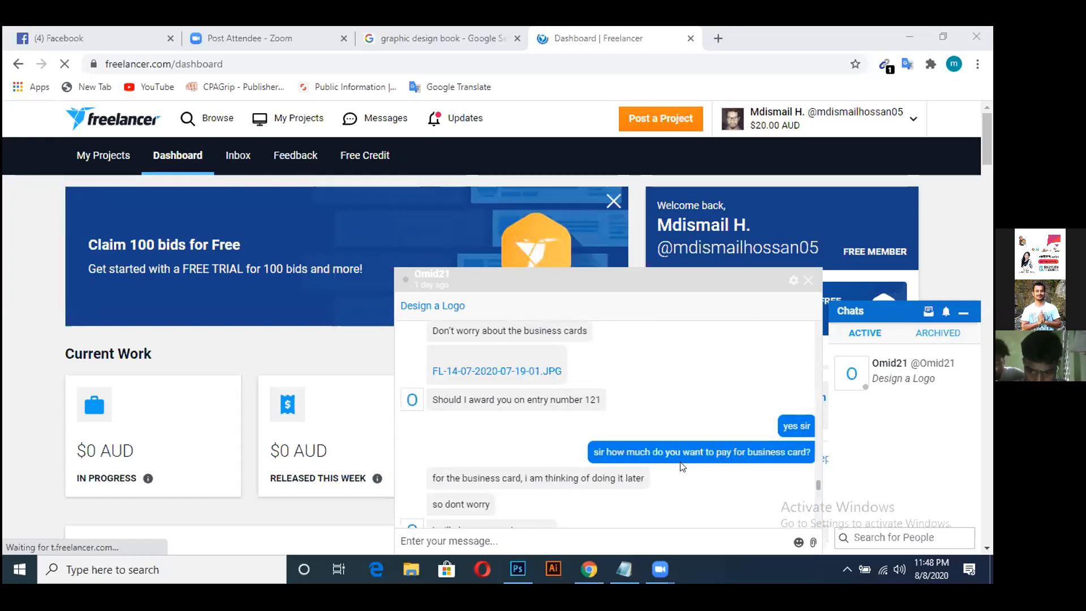
{"action": "scroll", "coordinate": [682, 467], "scroll_direction": "down", "scroll_amount": 2}
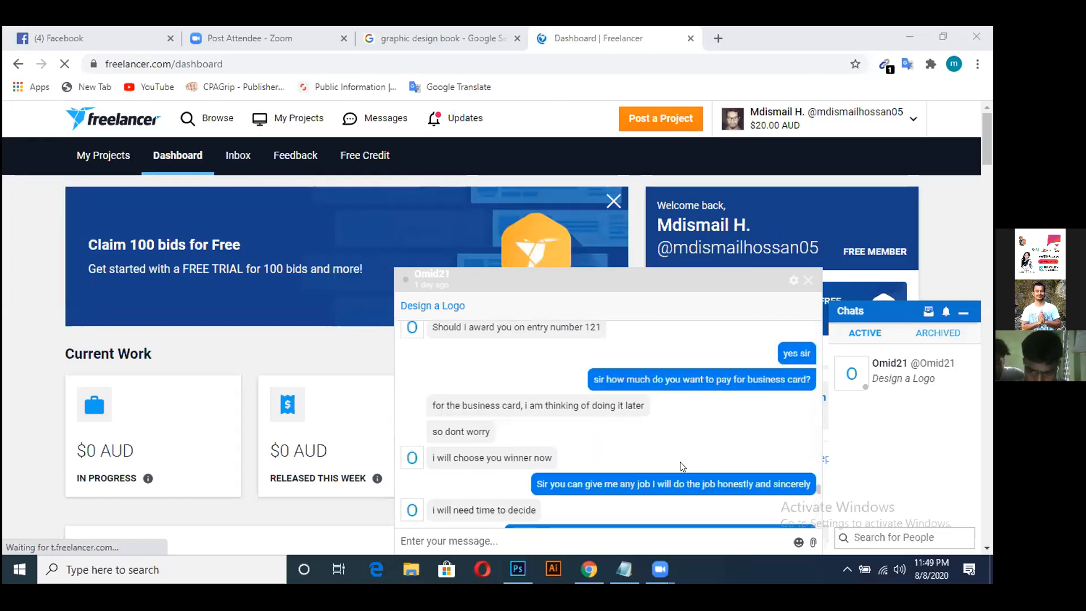
{"action": "scroll", "coordinate": [681, 465], "scroll_direction": "down", "scroll_amount": 2}
{"action": "scroll", "coordinate": [681, 466], "scroll_direction": "down", "scroll_amount": 2}
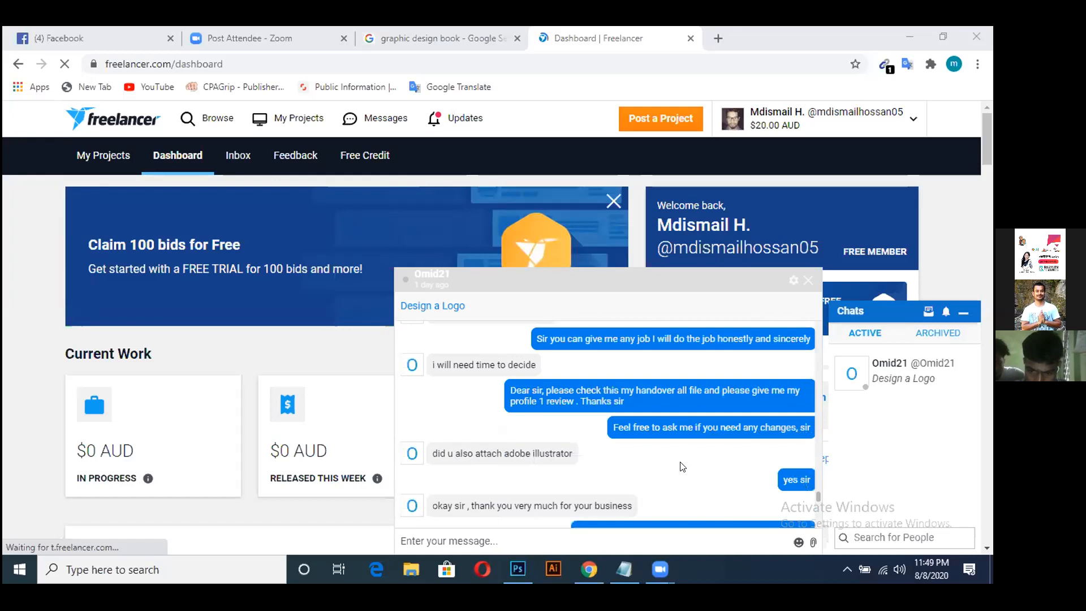
{"action": "scroll", "coordinate": [682, 467], "scroll_direction": "down", "scroll_amount": 4}
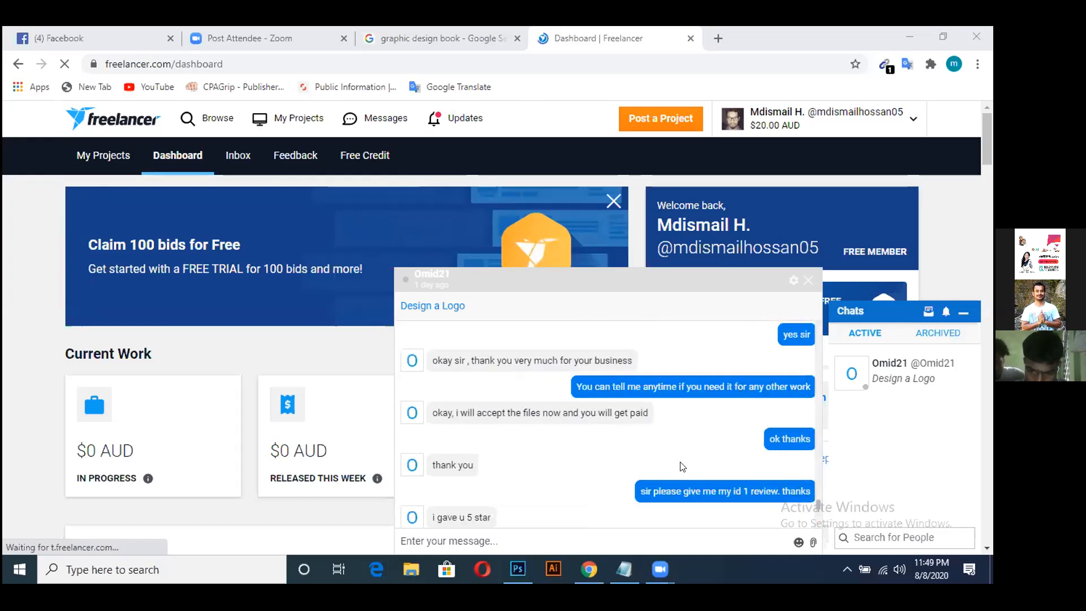
{"action": "scroll", "coordinate": [683, 466], "scroll_direction": "down", "scroll_amount": 2}
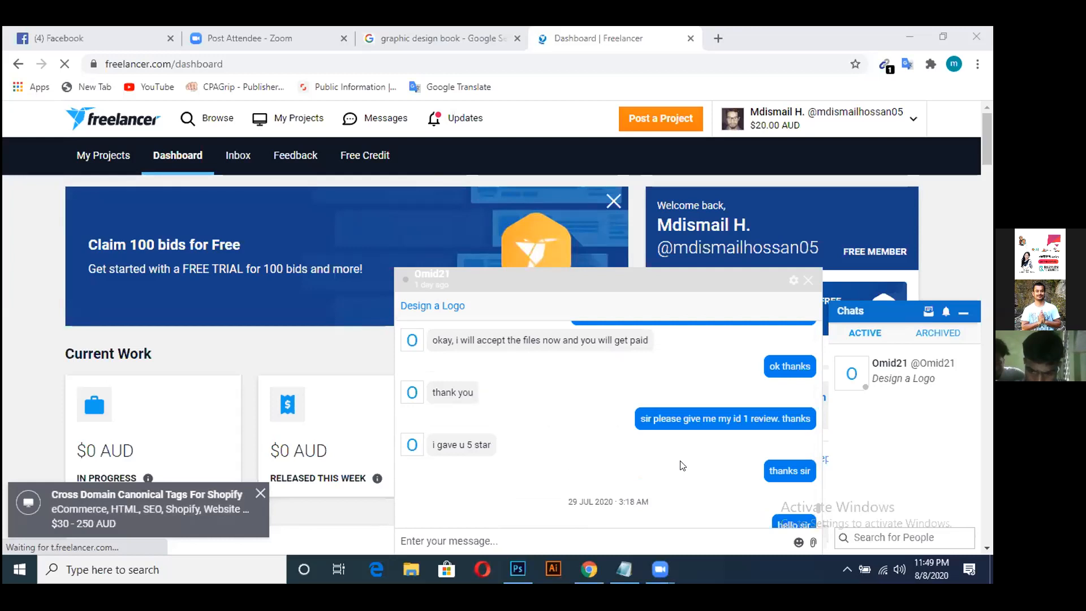
{"action": "scroll", "coordinate": [682, 465], "scroll_direction": "down", "scroll_amount": 4}
{"action": "scroll", "coordinate": [682, 465], "scroll_direction": "up", "scroll_amount": 2}
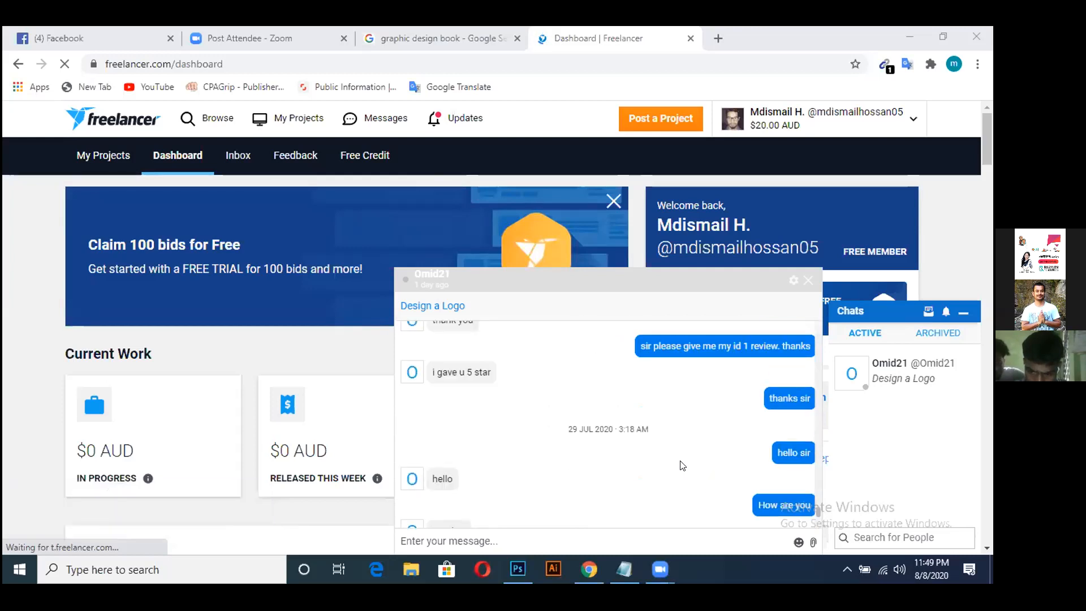